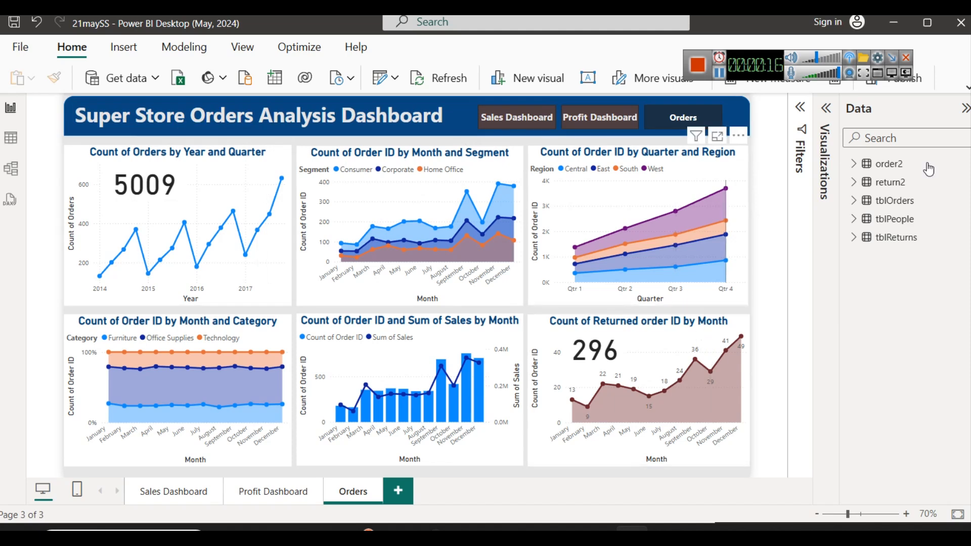
- Expand the Count of Orders by Year and Quarter chart one hierarchy level down and drill back up
click(826, 107)
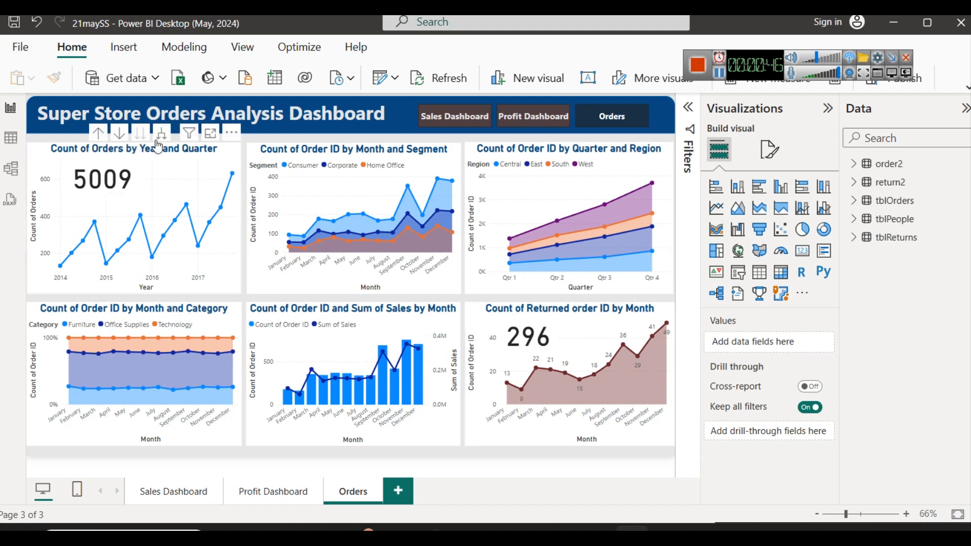
click(158, 140)
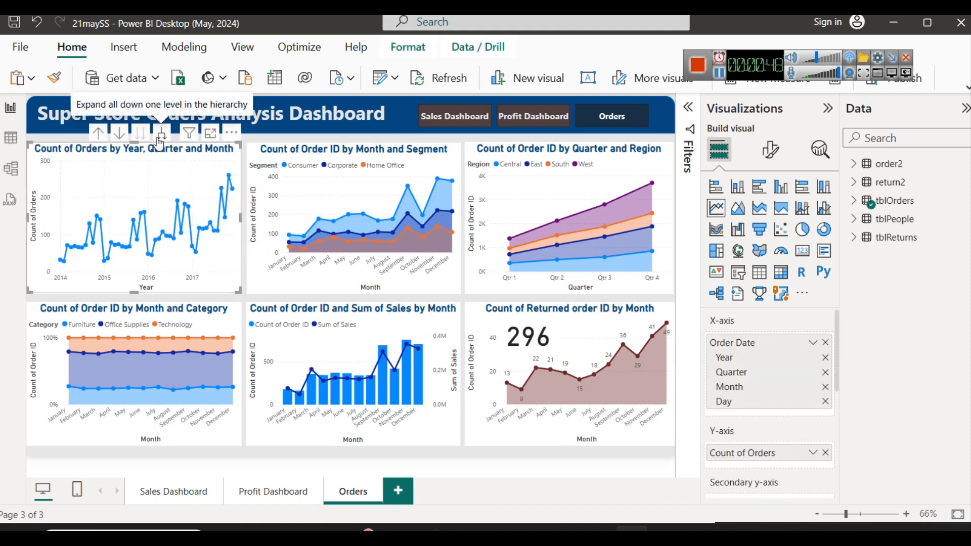
click(98, 133)
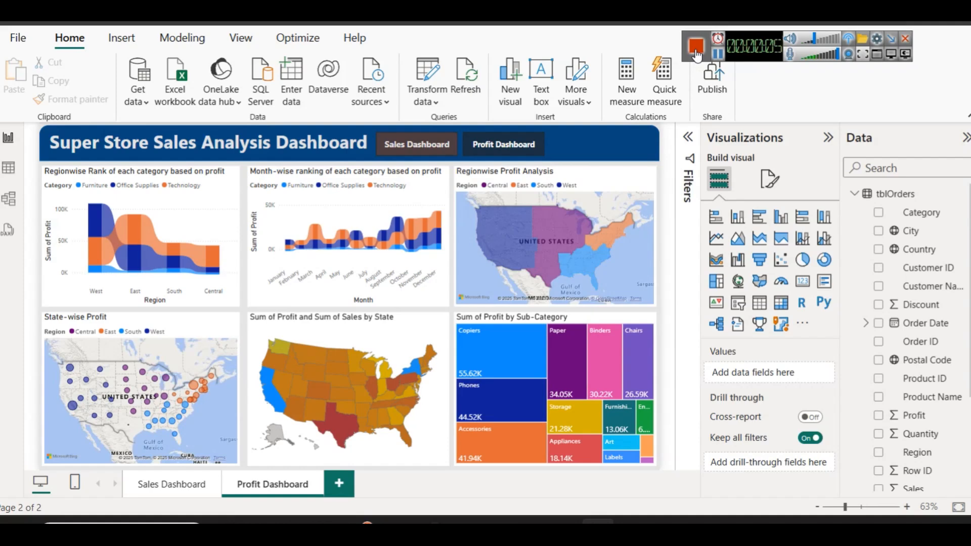
- Duplicate the Profit Dashboard report page
click(160, 489)
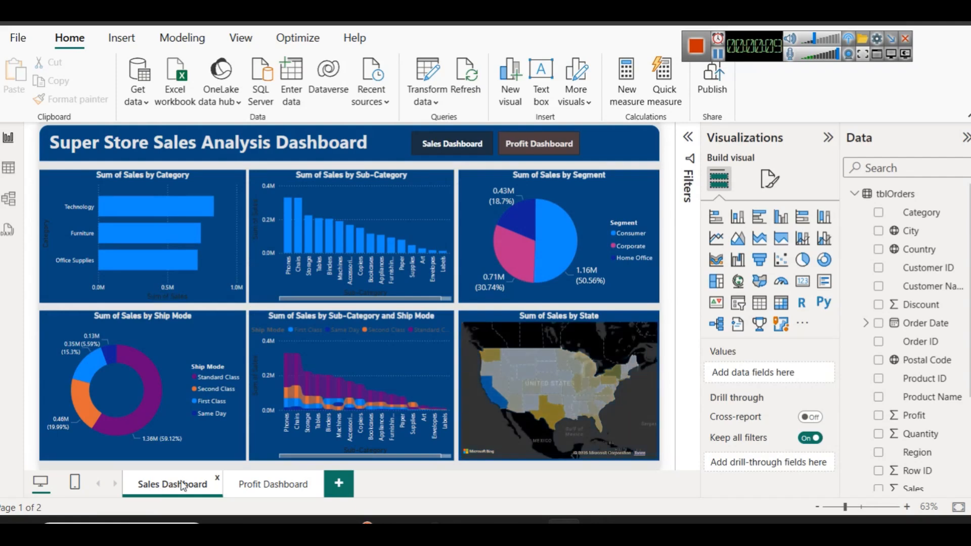
click(280, 488)
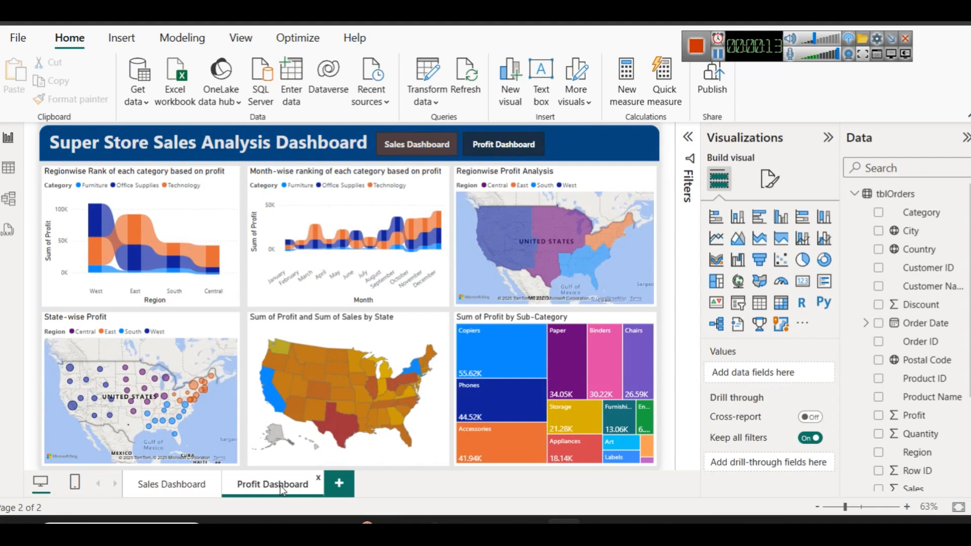
right_click(257, 490)
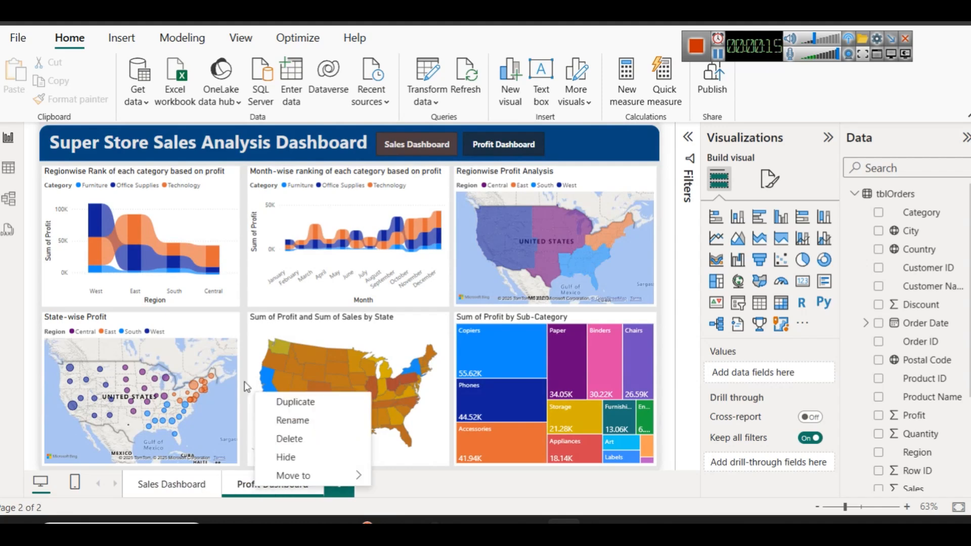
click(298, 402)
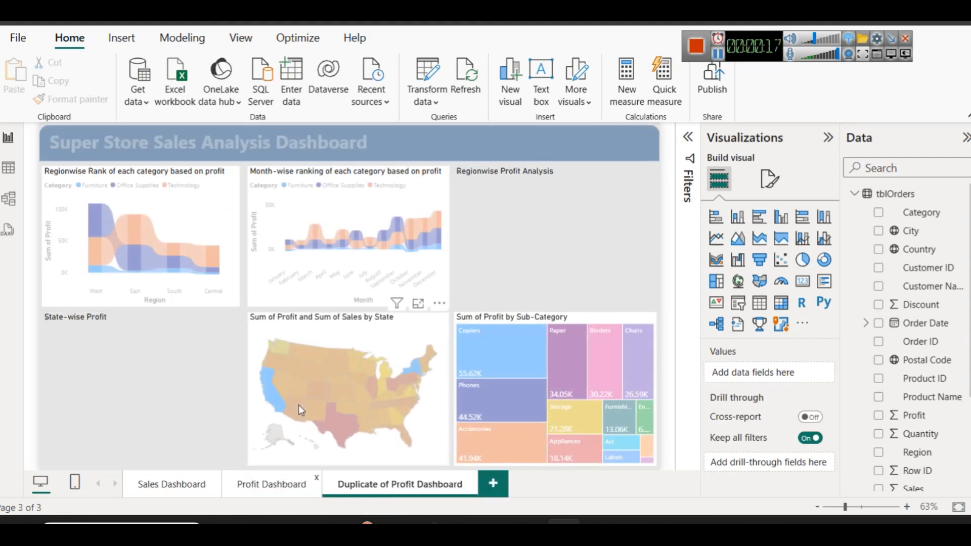
- Rename the duplicated report page as Orders
right_click(353, 482)
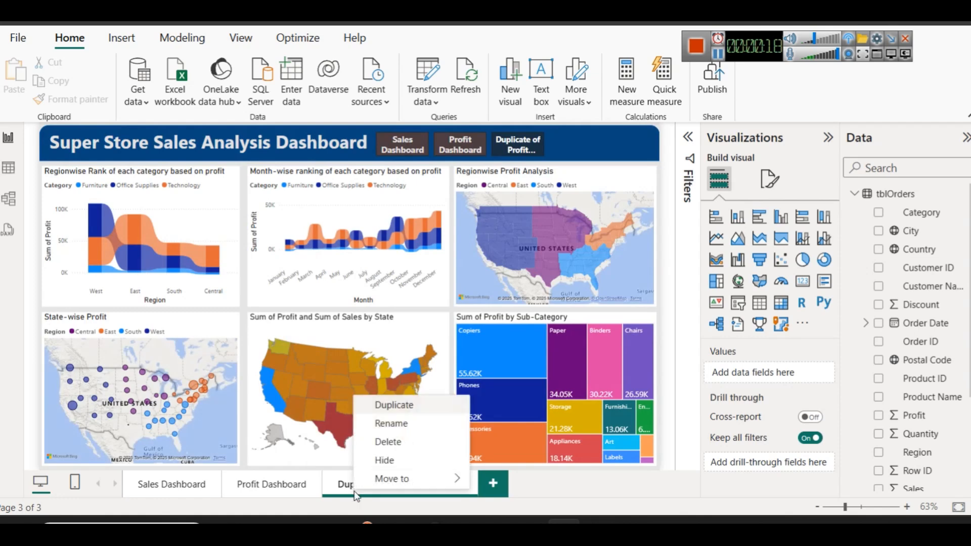
click(405, 427)
text(O)
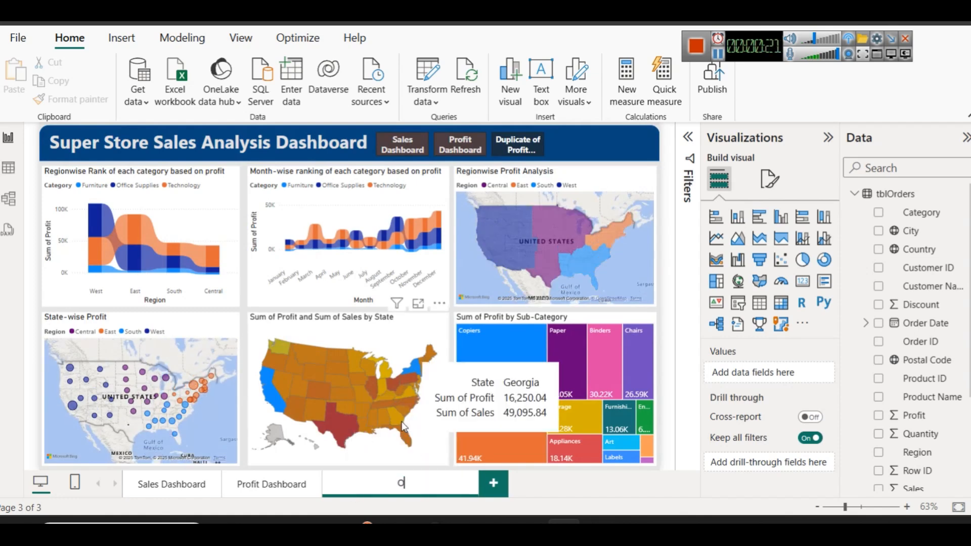
text(rders)
key(Return)
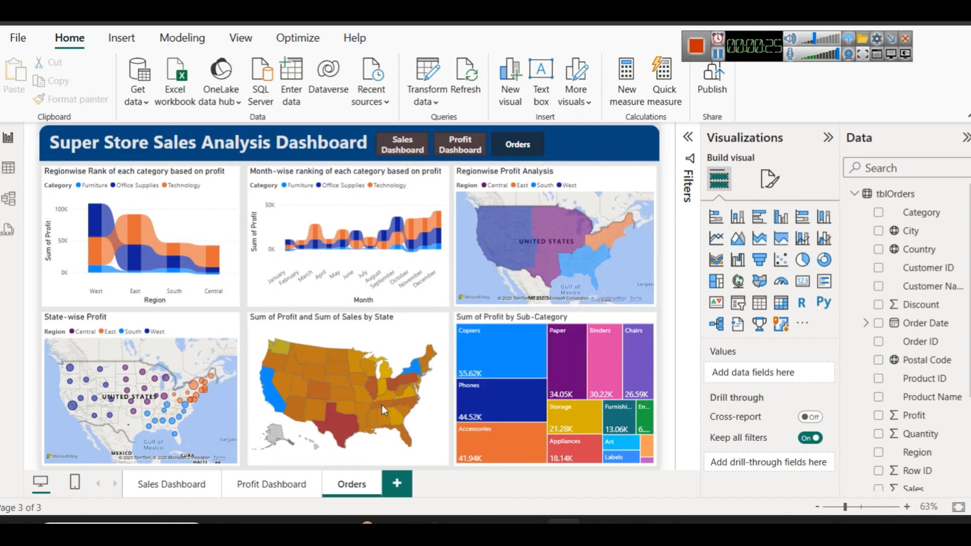
- Widen the page navigator on the Orders and Profit Dashboard pages so each button label fits on one line
click(542, 146)
drag(546, 143, 591, 146)
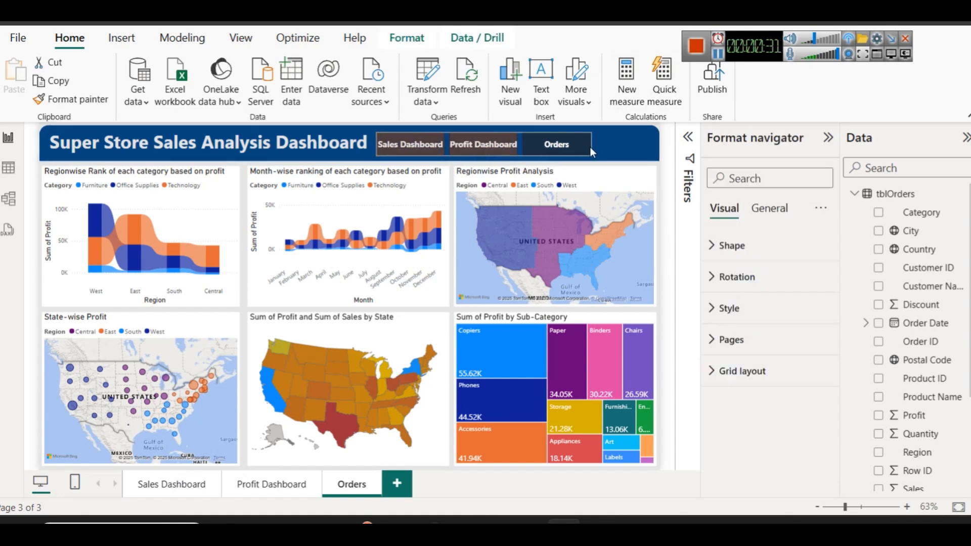
click(599, 146)
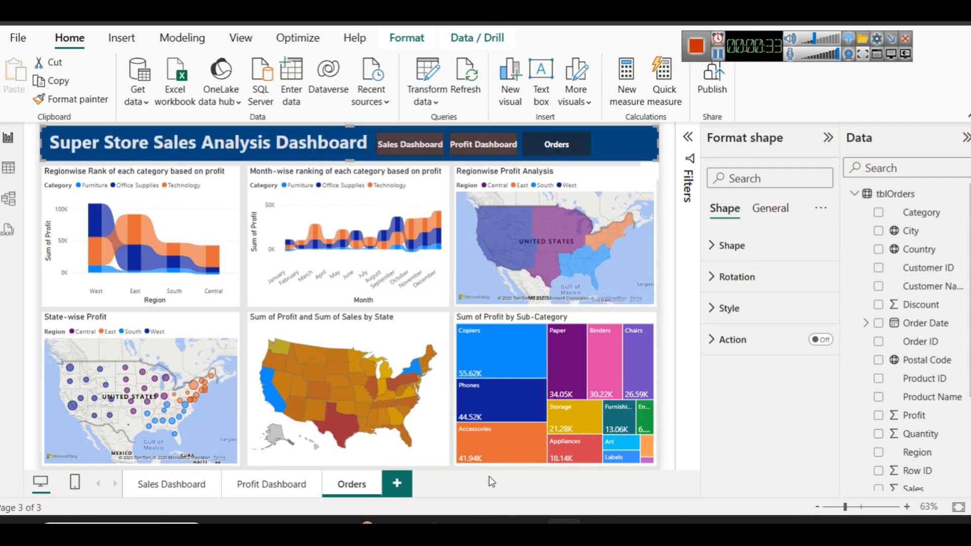
click(261, 485)
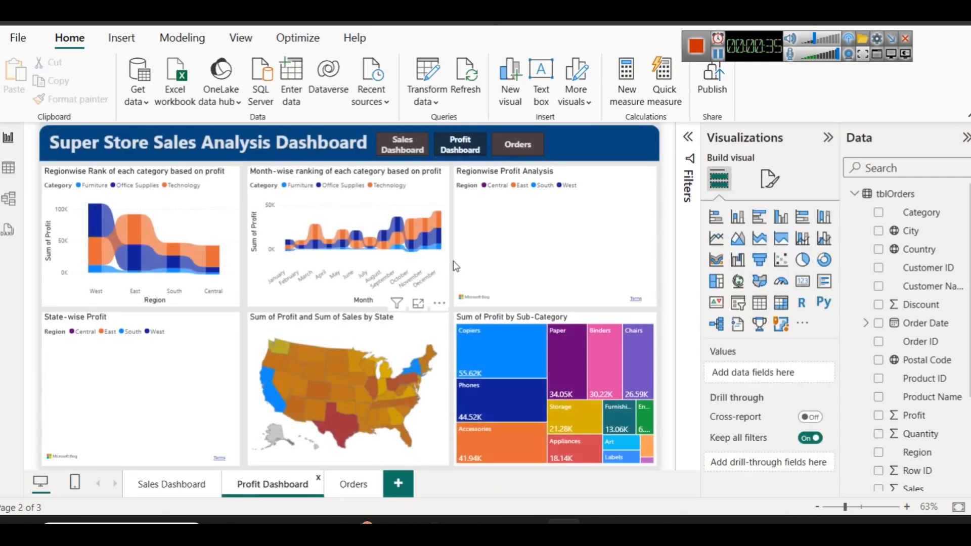
click(545, 143)
drag(546, 143, 592, 144)
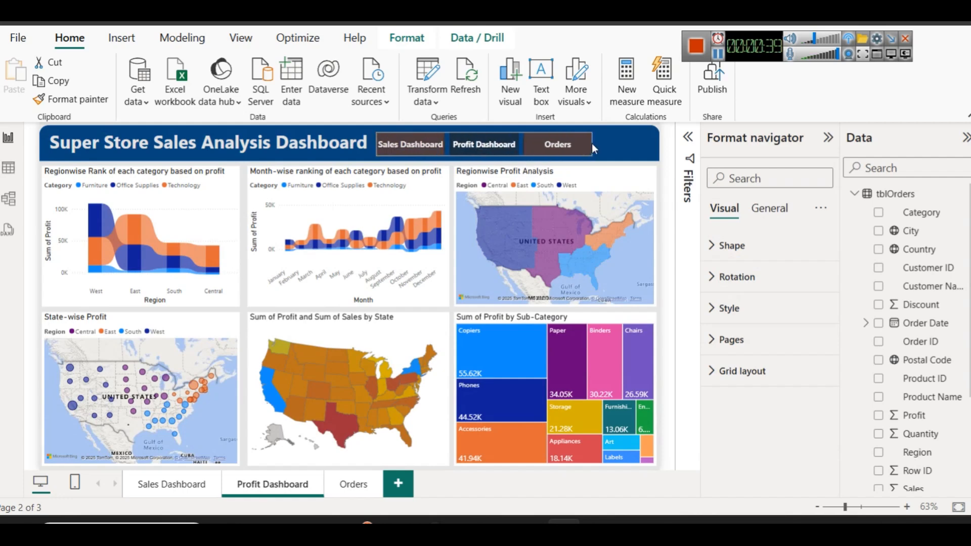
- On the Sales Dashboard page, widen the page navigator to fit one-line labels and shift it closer to the title
click(146, 486)
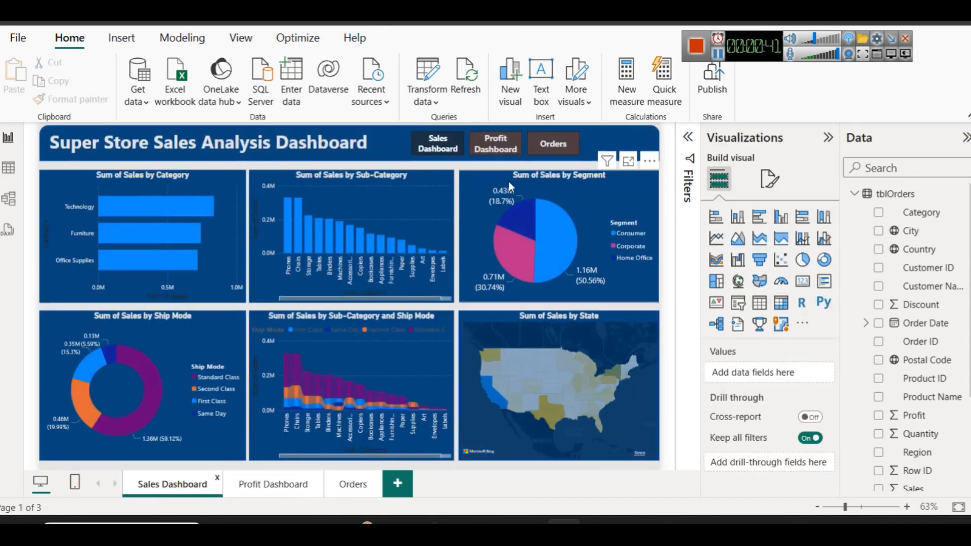
click(578, 148)
drag(581, 145, 630, 144)
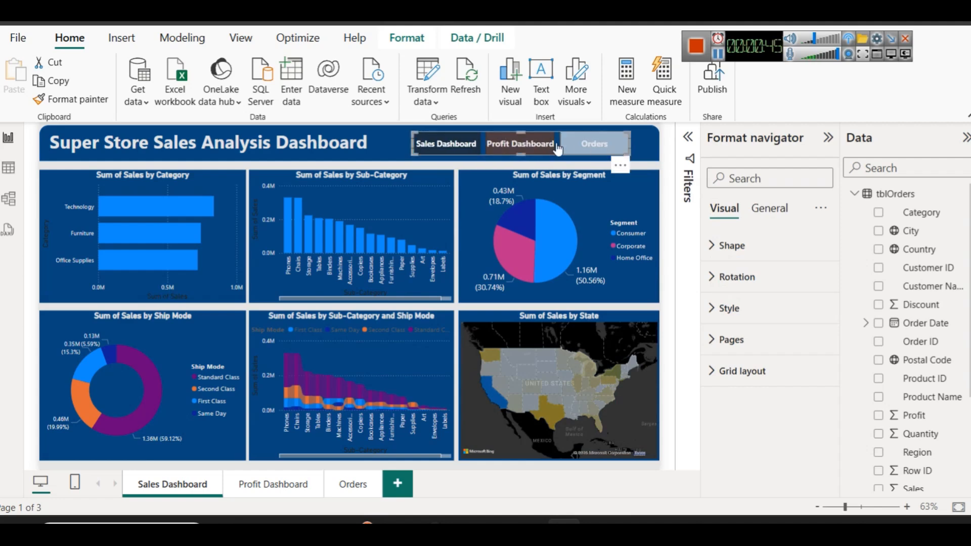
drag(484, 144, 458, 142)
click(645, 141)
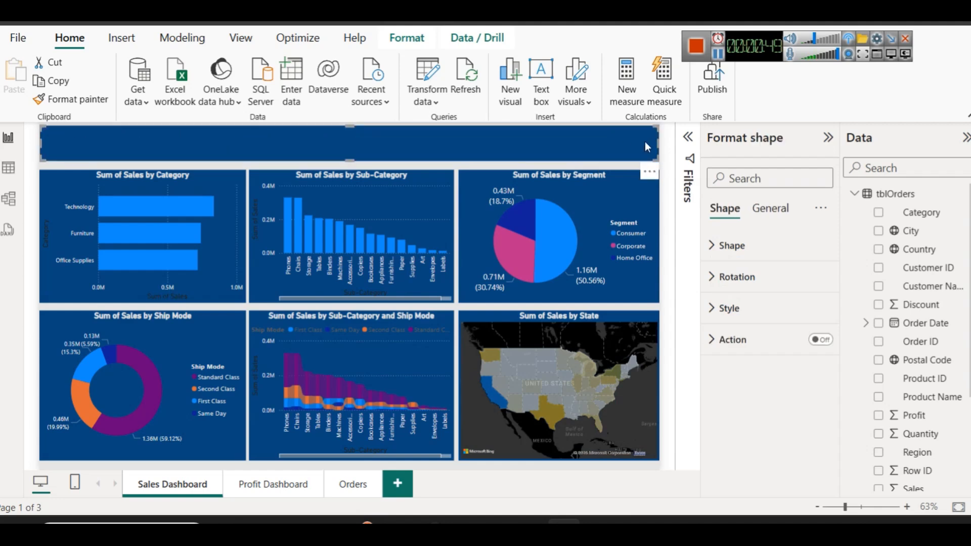
click(458, 169)
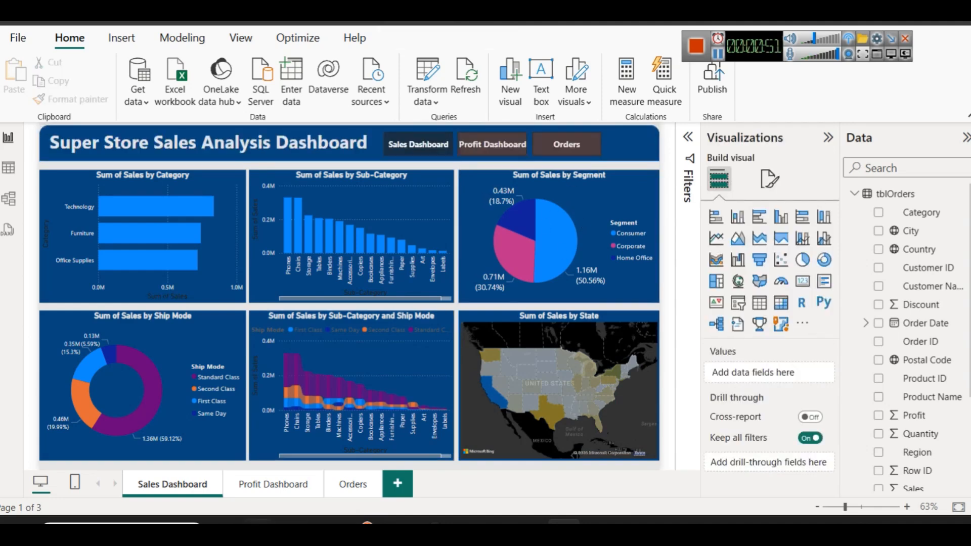
- Delete all six copied profit charts and maps from the Orders page, keeping the header banner, title and page navigator
click(354, 489)
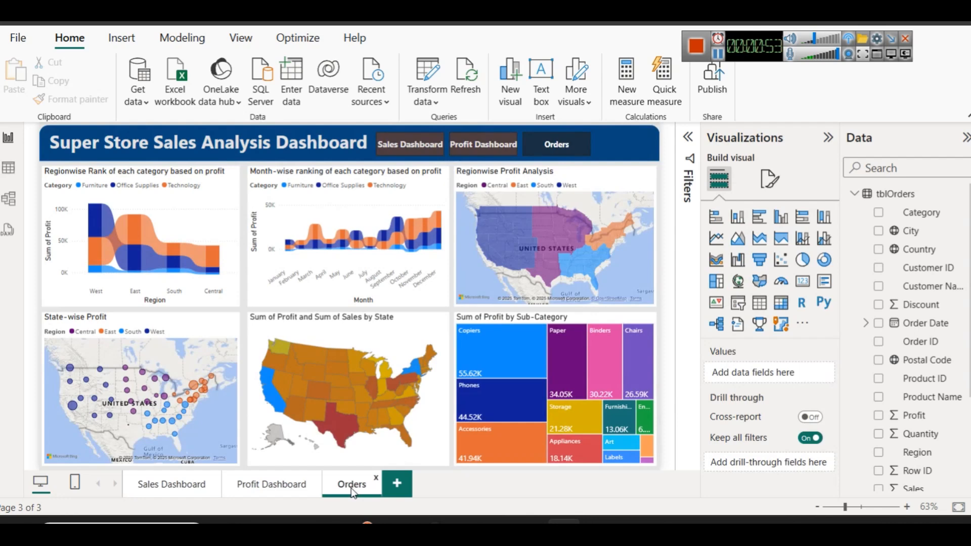
click(118, 279)
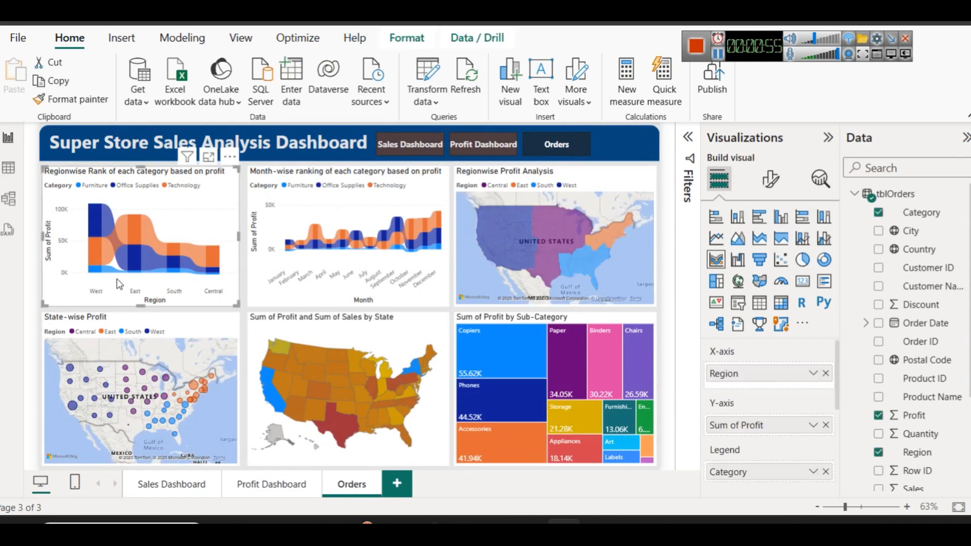
key(Delete)
click(334, 237)
key(Delete)
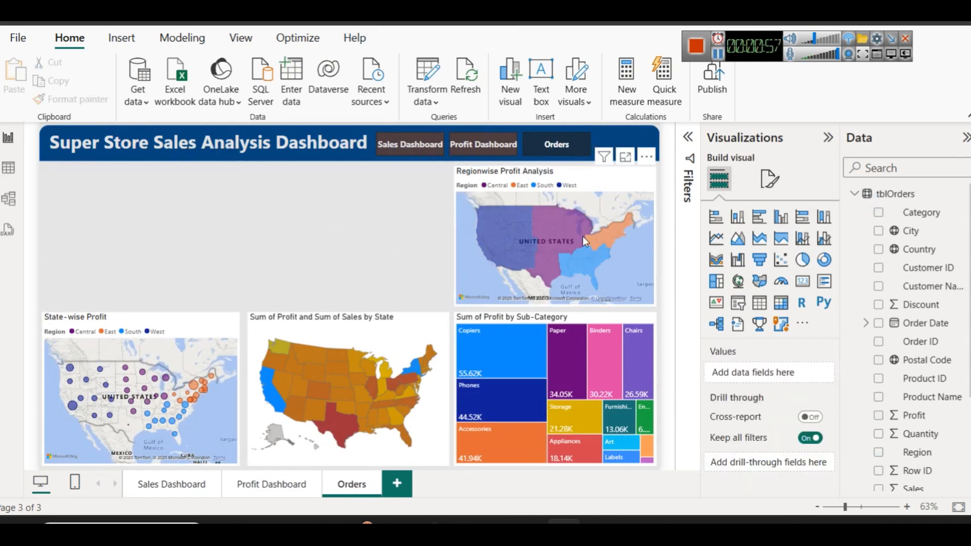
click(583, 235)
key(Delete)
click(551, 369)
key(Delete)
click(349, 384)
key(Delete)
click(189, 378)
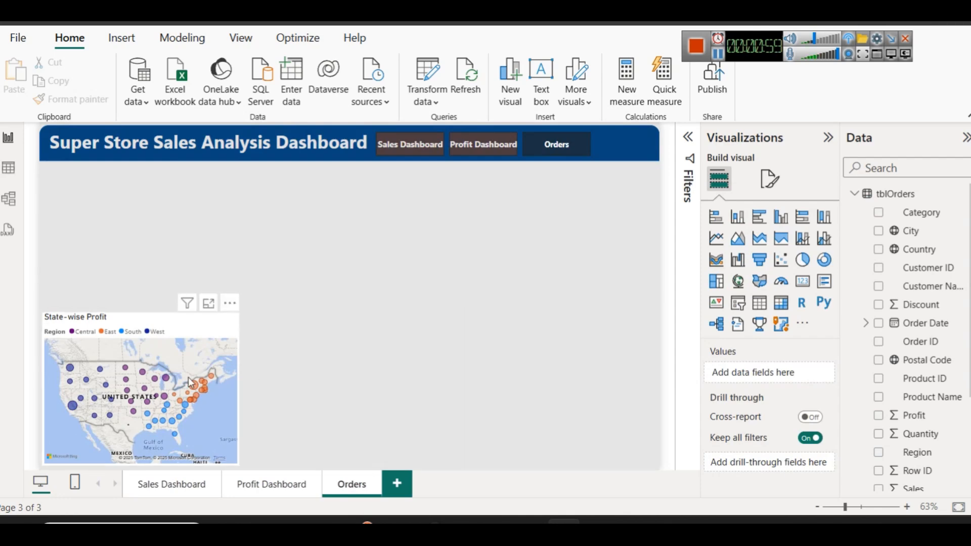
key(Delete)
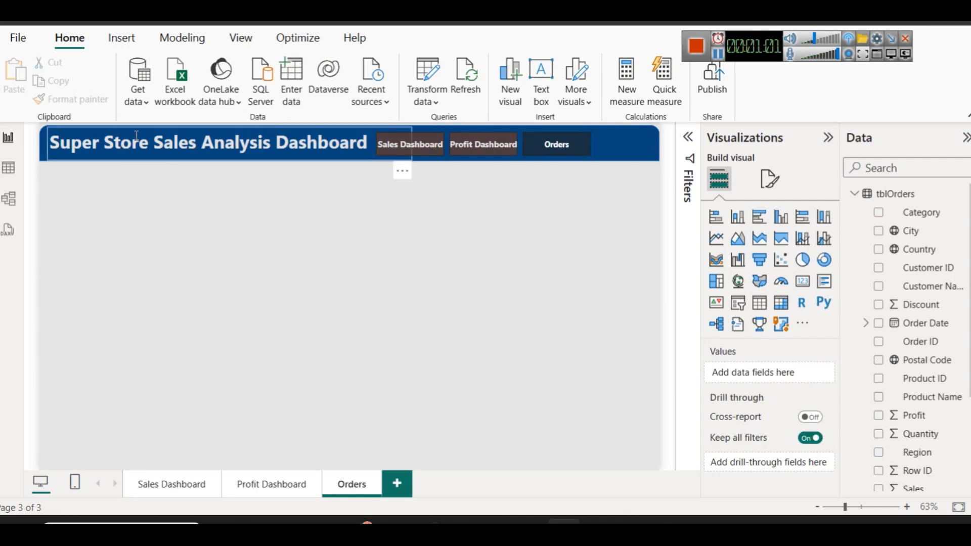
- Change the Orders page title to "Super Store Orders Analysis Dashboard" and move the page navigator clear of the title
double_click(164, 142)
text(Orders)
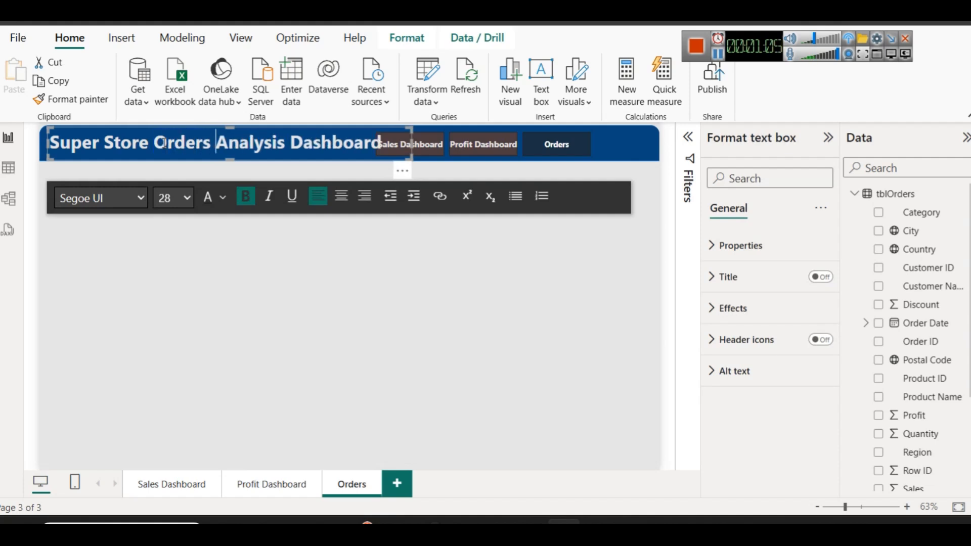
click(277, 317)
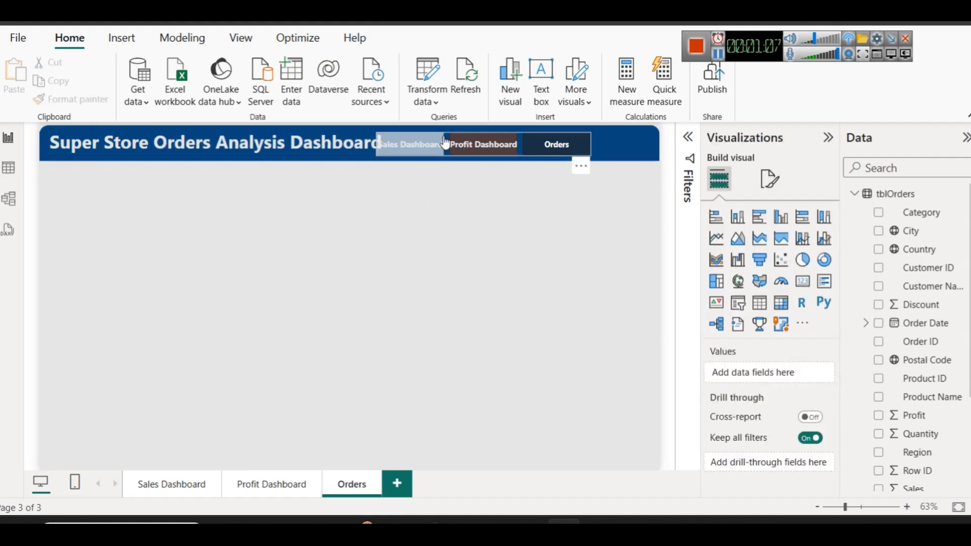
drag(524, 146, 560, 149)
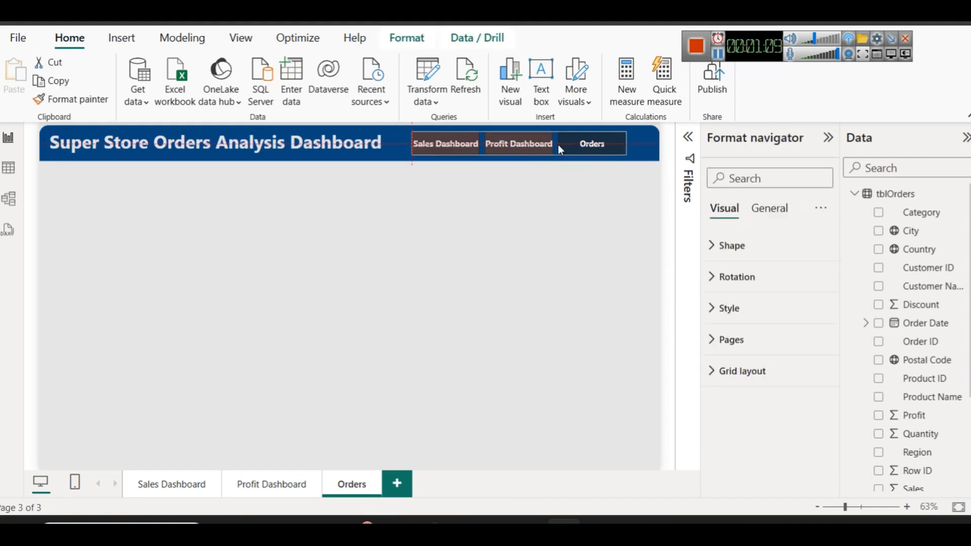
click(422, 291)
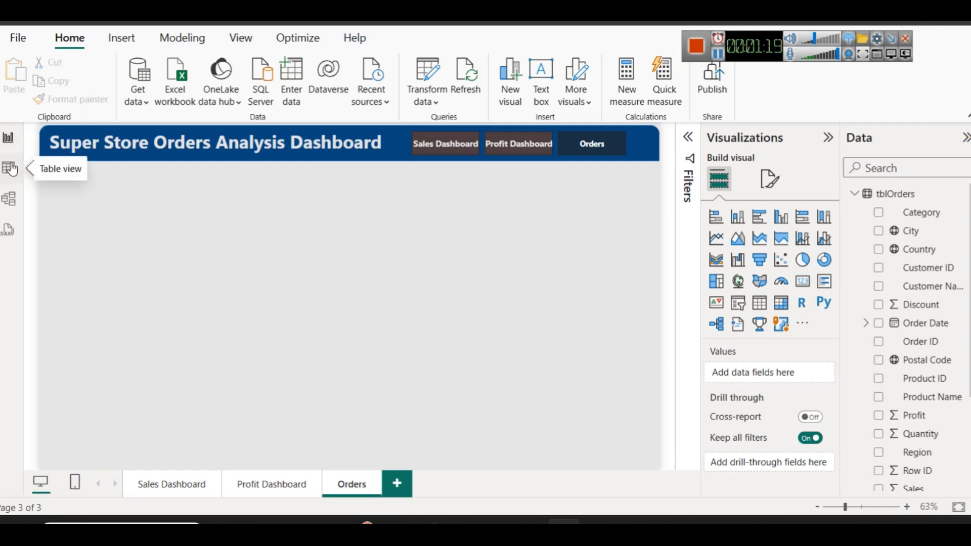
- In the model view, collapse the properties area and shift the tblPeople and tblOrders cards slightly apart
click(8, 200)
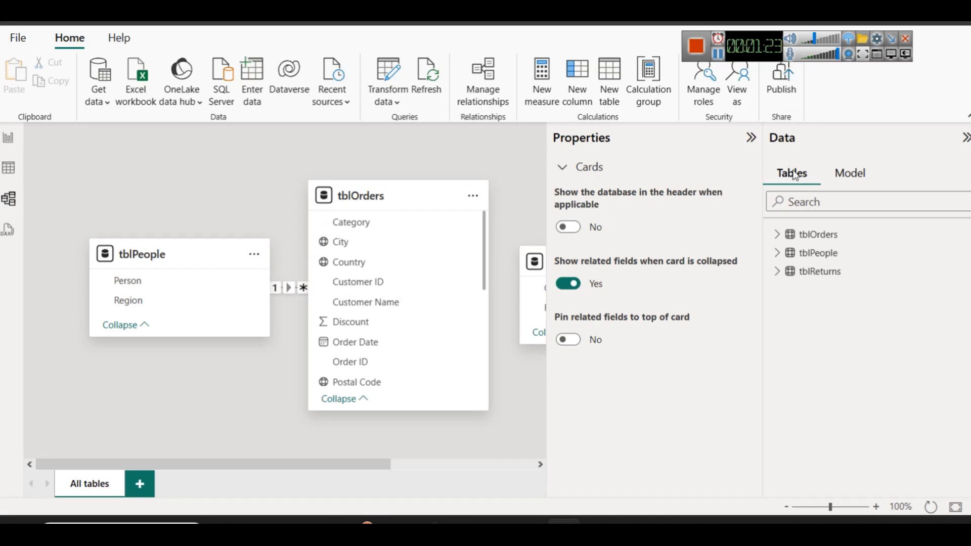
click(752, 138)
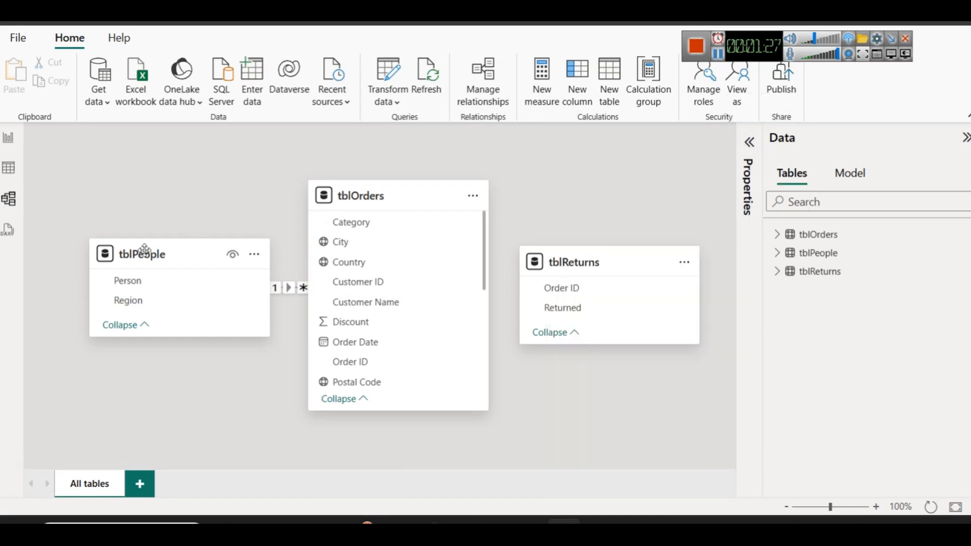
drag(159, 254, 150, 247)
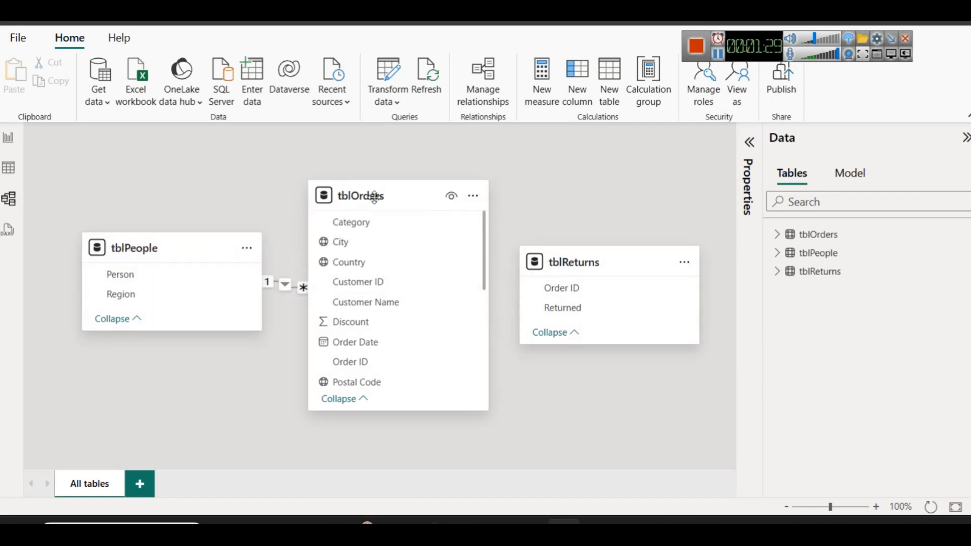
drag(373, 198, 379, 197)
click(585, 262)
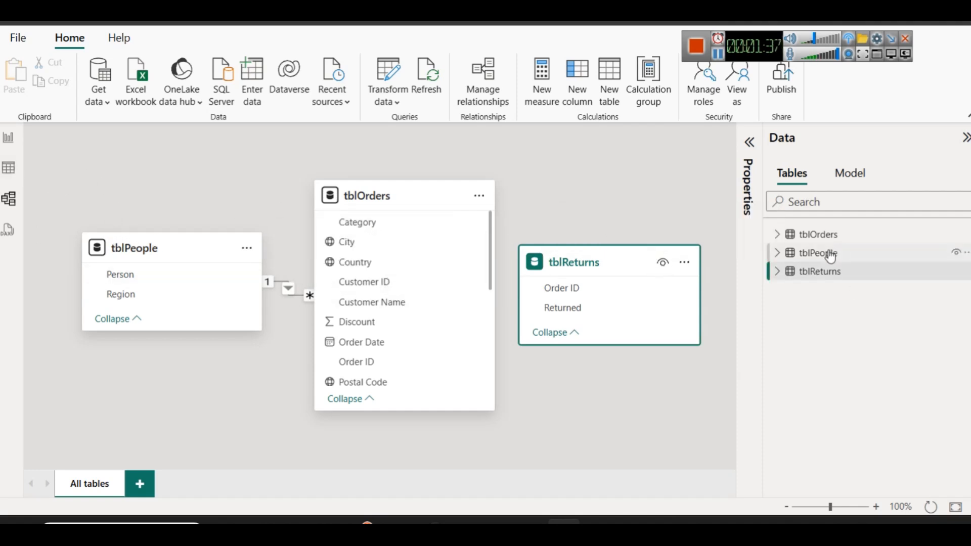
- Expand tblOrders in the table list and look through its fields
click(778, 234)
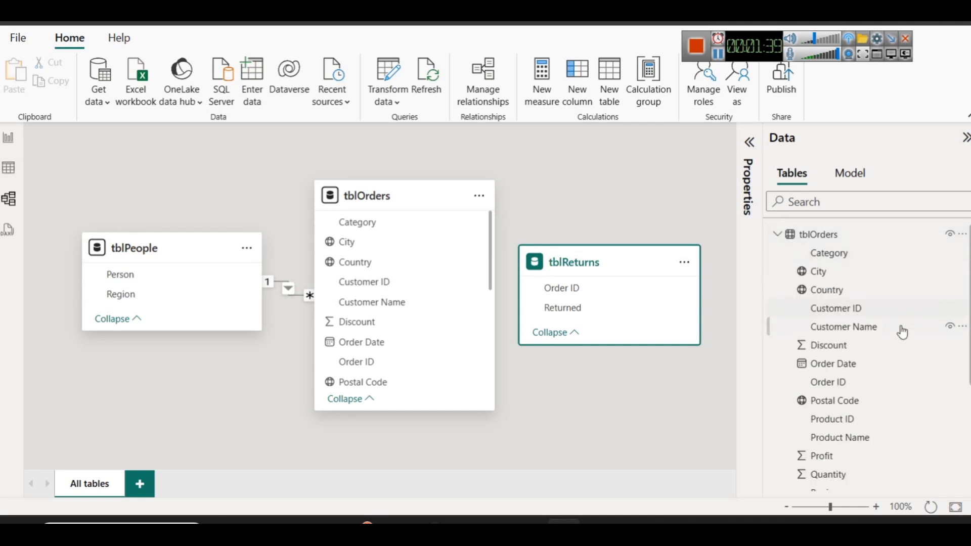
scroll(900, 325, down, 3)
scroll(868, 350, down, 4)
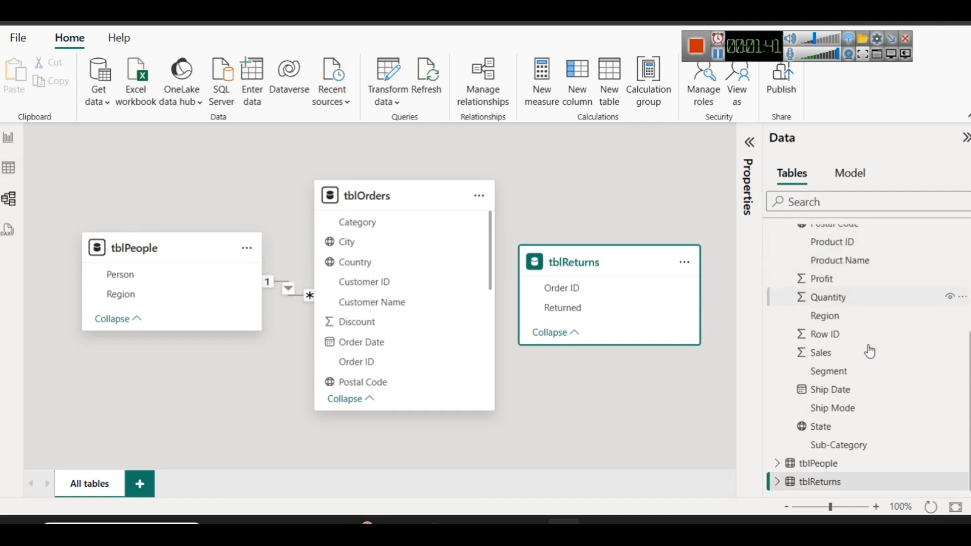
scroll(878, 367, up, 3)
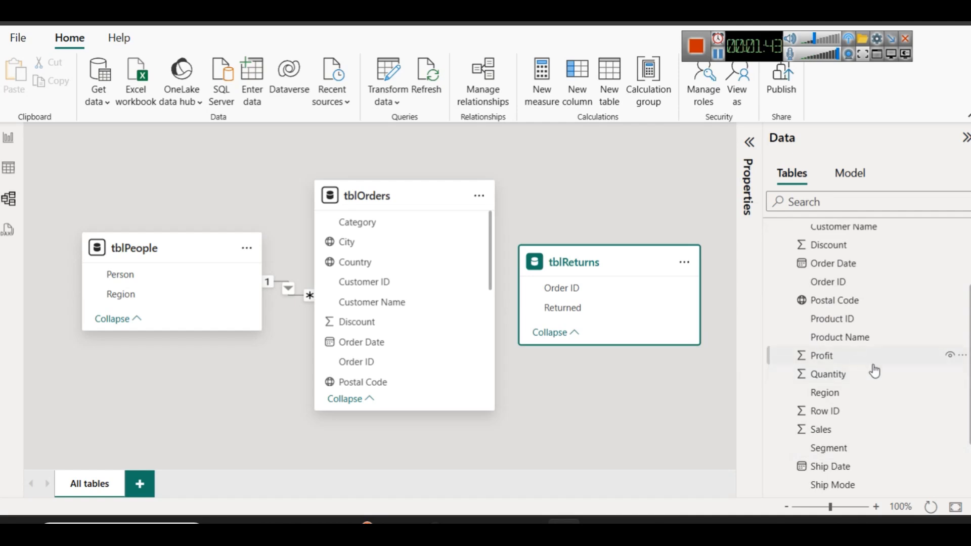
scroll(877, 378, up, 3)
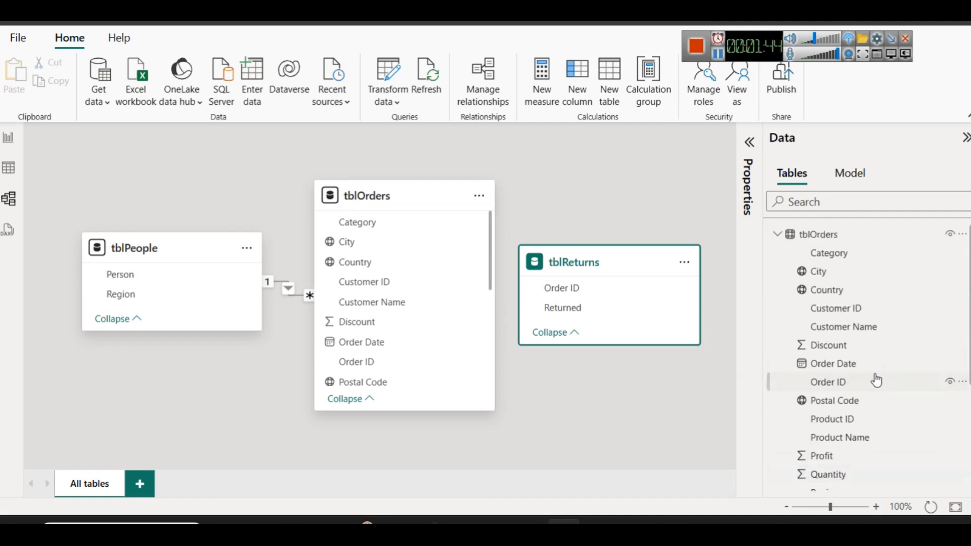
- In the table view, examine the Order ID column at the start of tblOrders
click(9, 167)
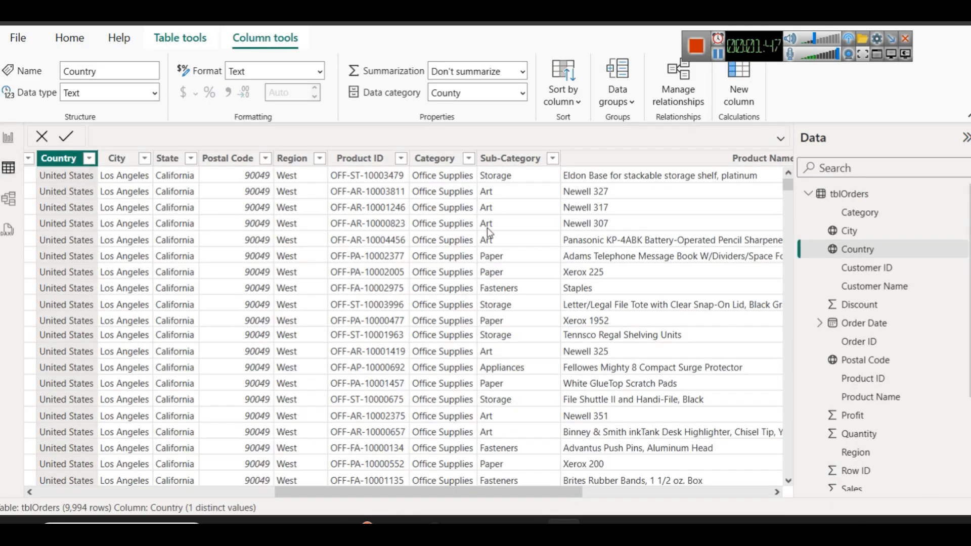
drag(520, 501, 29, 458)
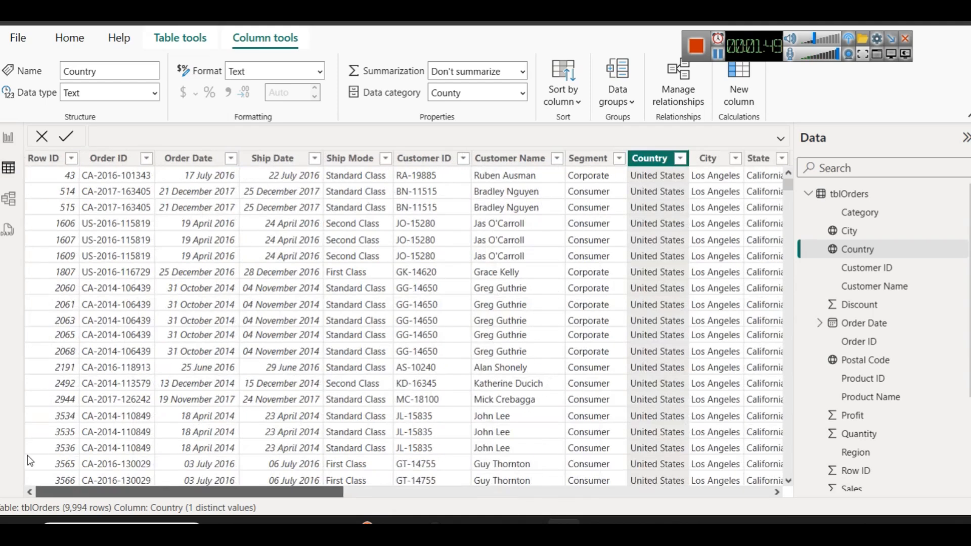
click(98, 160)
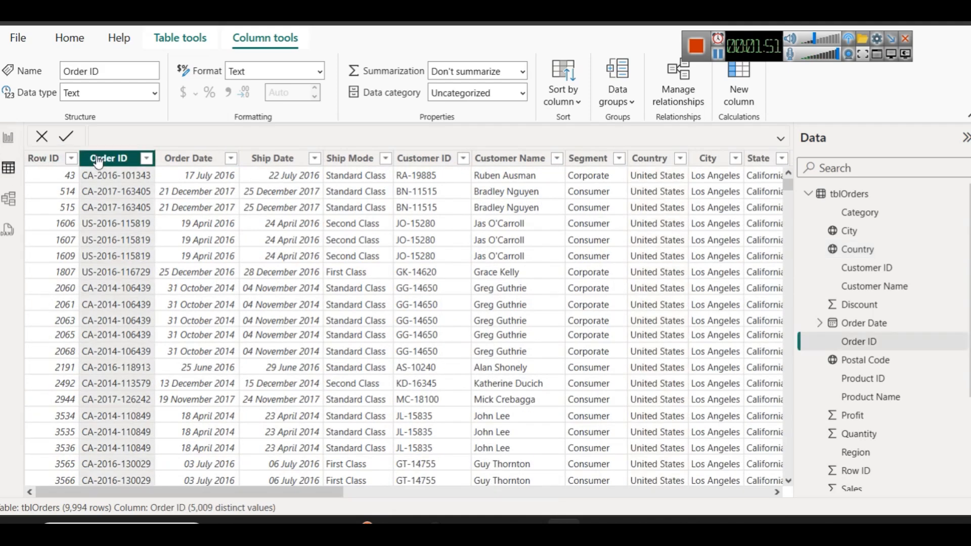
- Examine the Order ID column of tblReturns and the field list of tblOrders, ending back in the model view
click(808, 194)
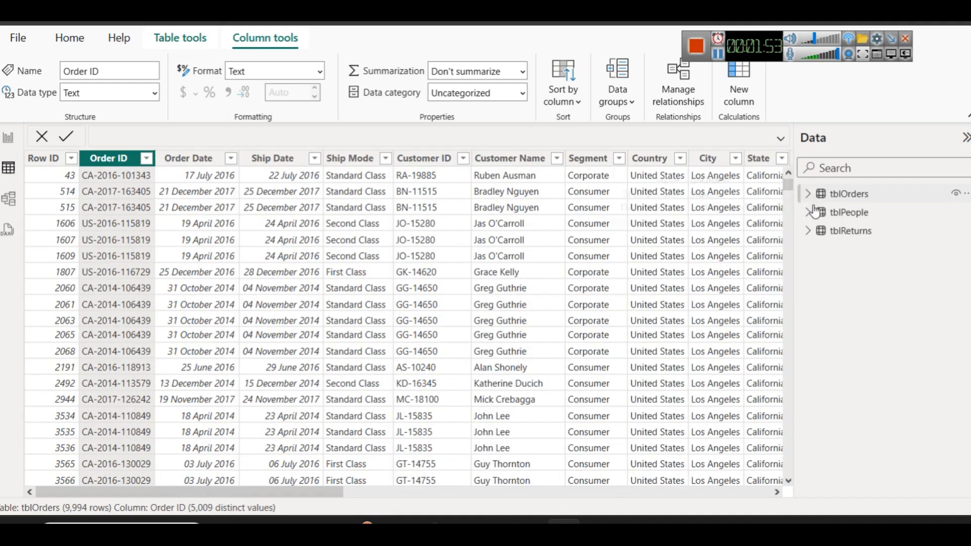
click(809, 230)
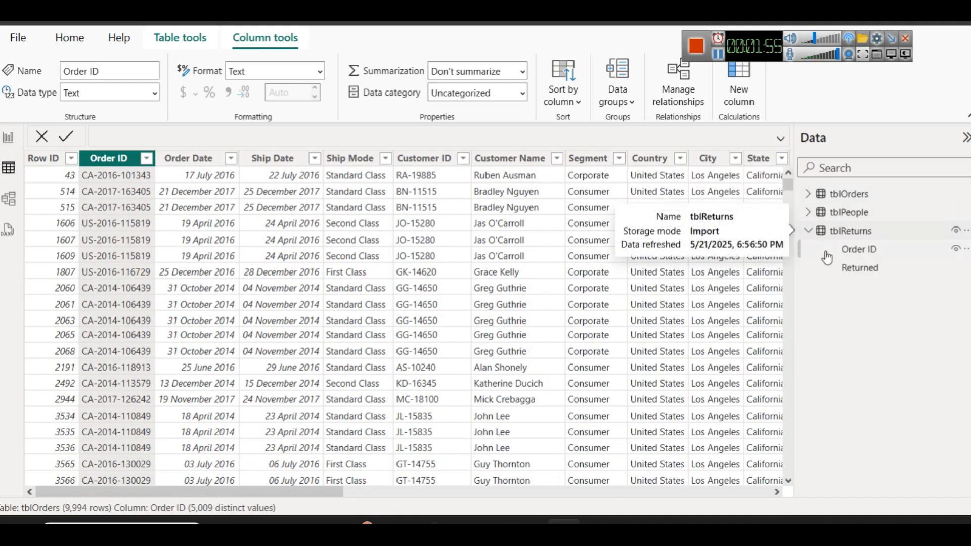
click(857, 255)
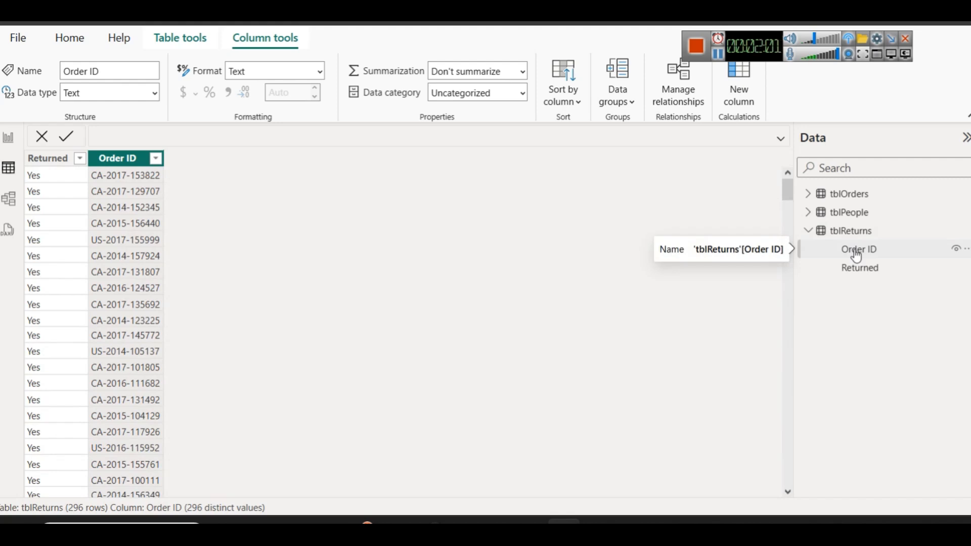
click(807, 194)
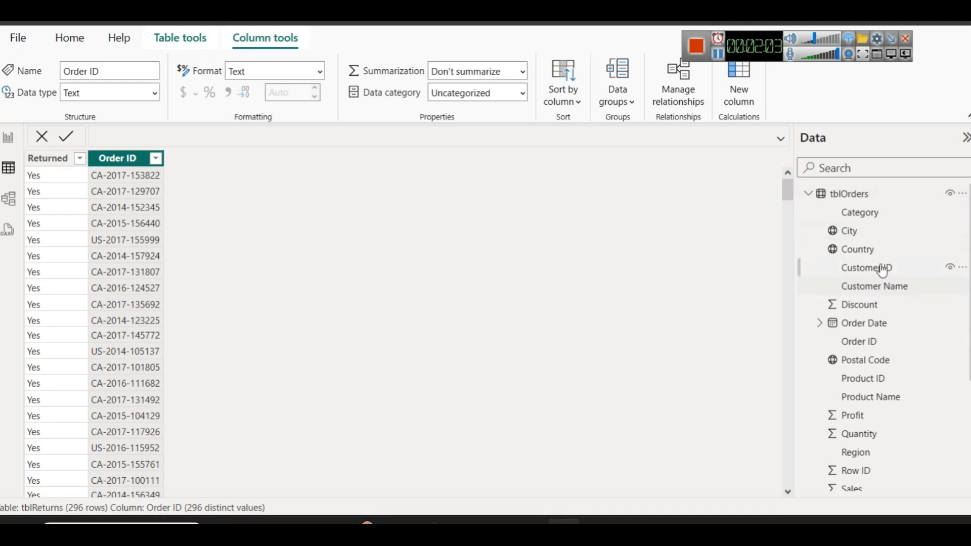
scroll(883, 270, down, 4)
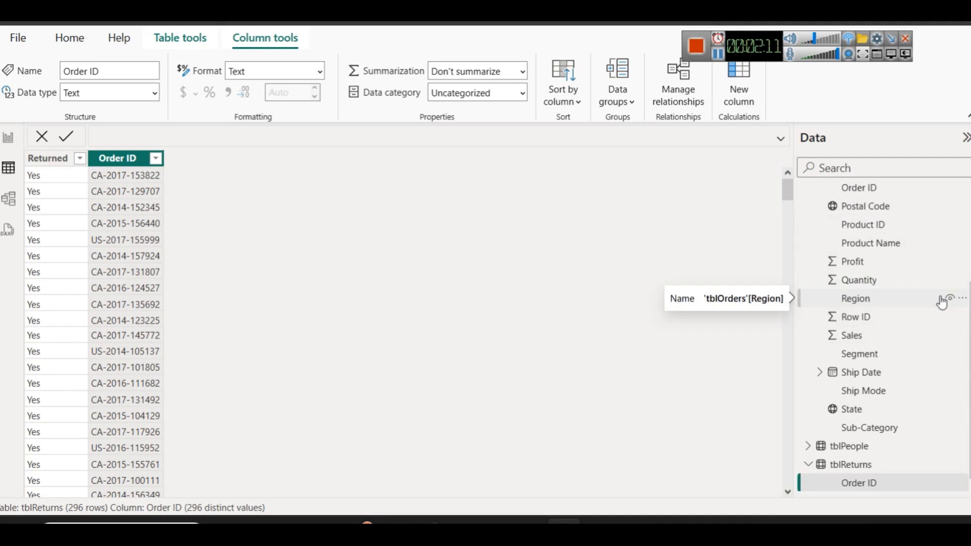
click(9, 200)
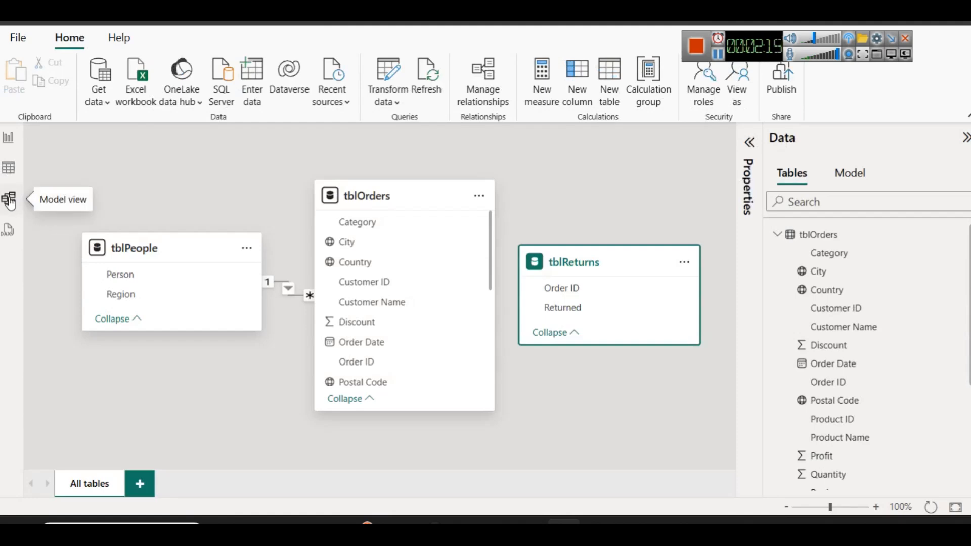
- Switch to Excel and create a blank workbook
key(super+r)
text(ex)
key(Down)
key(Return)
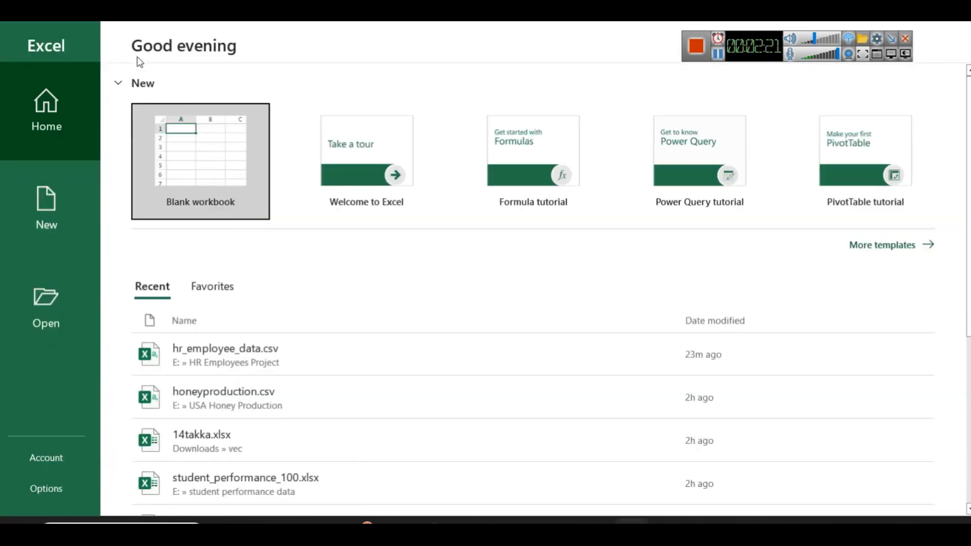
click(180, 164)
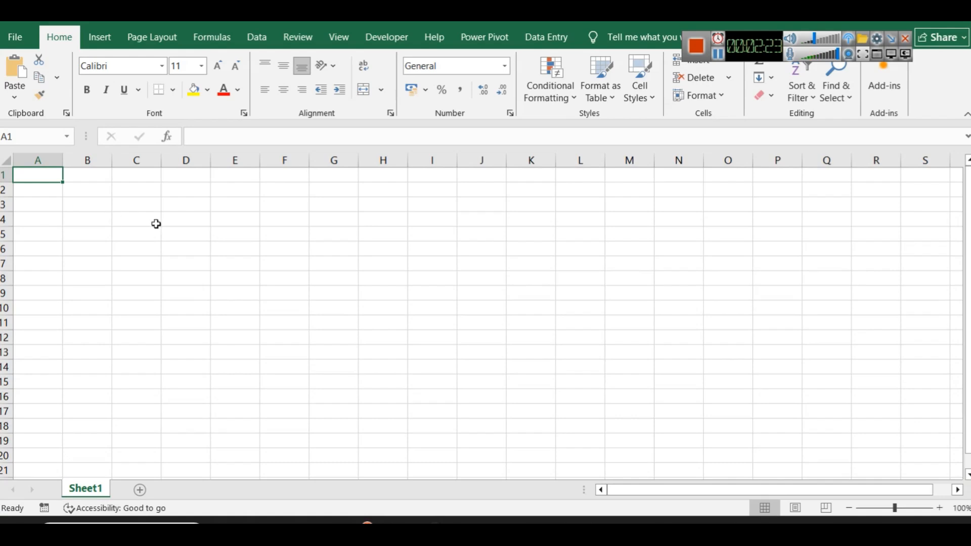
- Enter the headers studentid and name in A1:B1 and the IDs 1, 2 and 3 in A2:A4
text(studentid)
key(Tab)
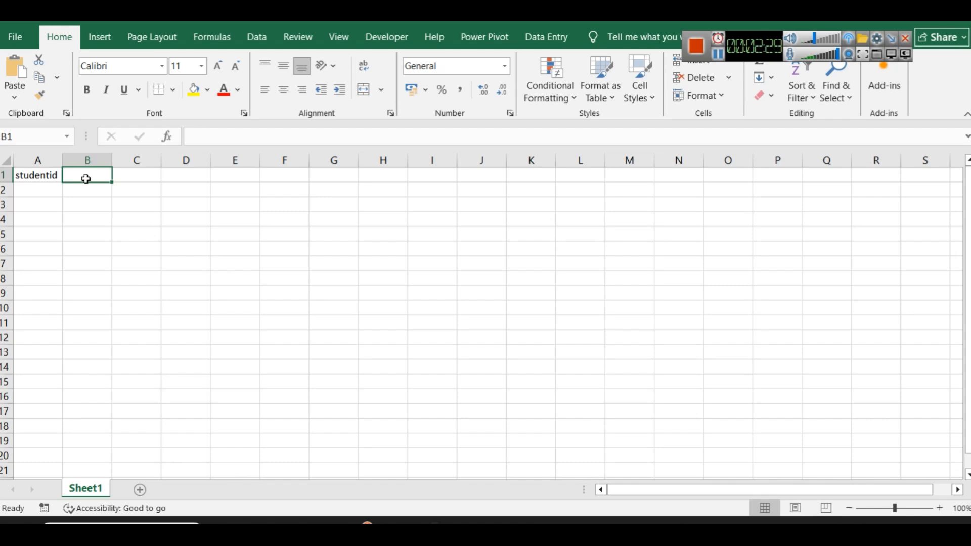
text(name)
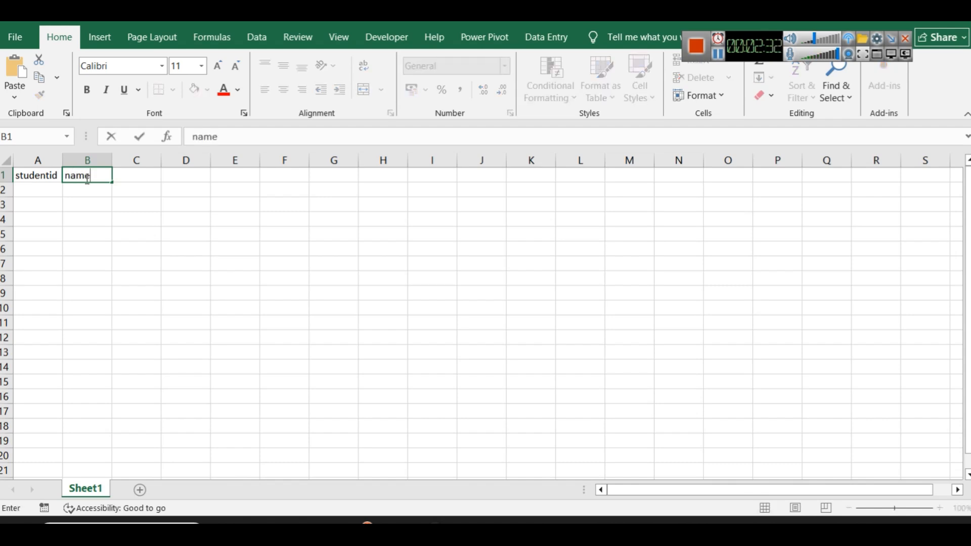
click(82, 220)
key(Return)
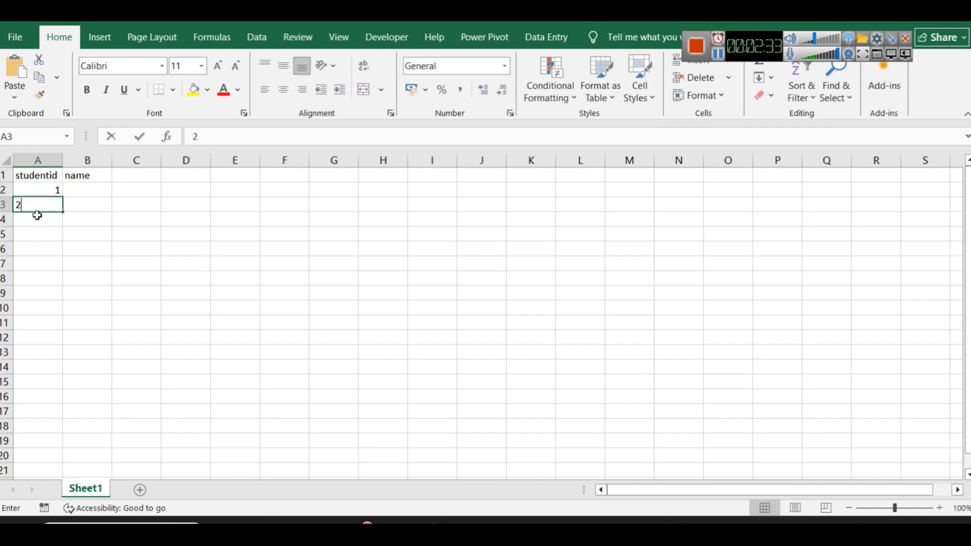
text(2)
key(Return)
text(3)
key(Return)
key(Return)
- Fill in a sample student name for each of the three IDs in B2:B4
click(87, 190)
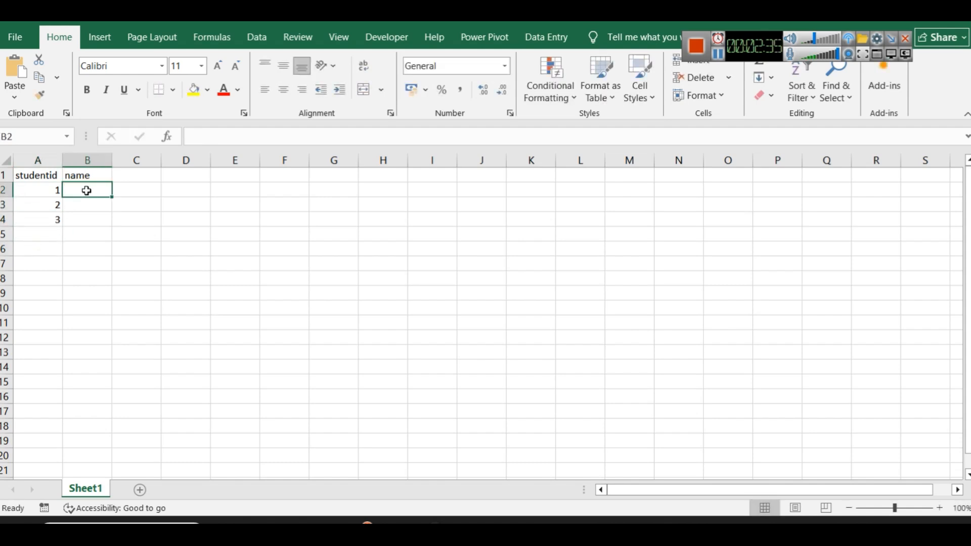
text(mark)
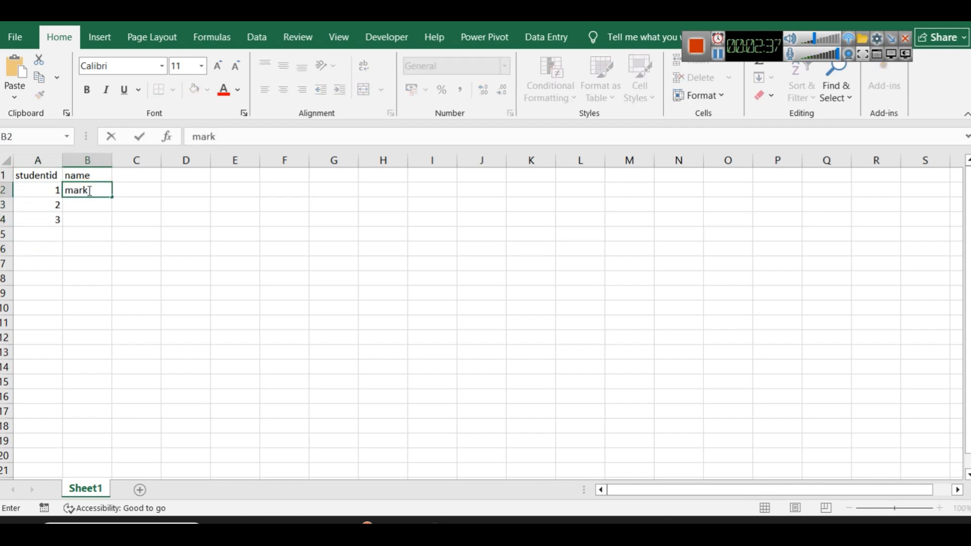
click(82, 207)
text(shark)
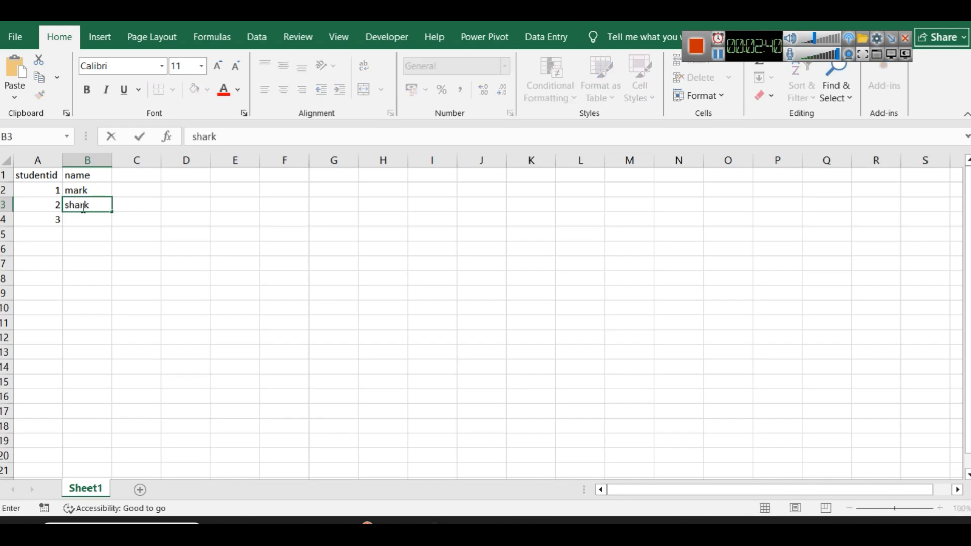
click(81, 218)
text(dark)
click(174, 263)
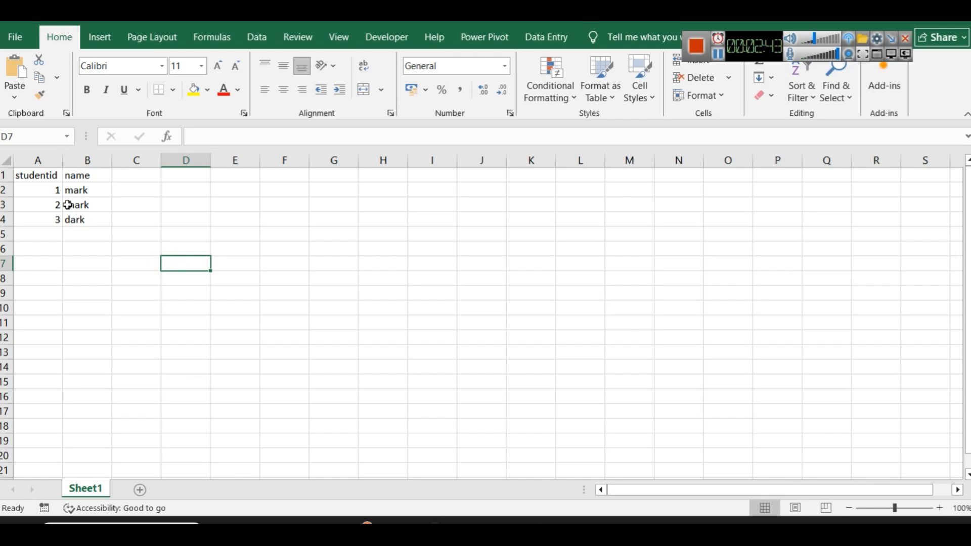
ctrl+scroll(235, 320, up, 2)
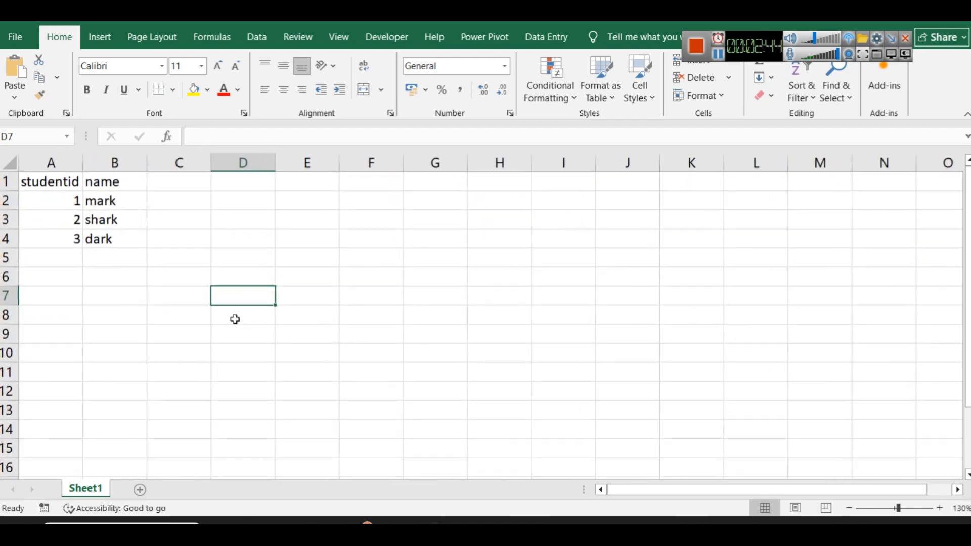
- Add a second worksheet to the workbook and return to Sheet1
click(140, 489)
double_click(145, 487)
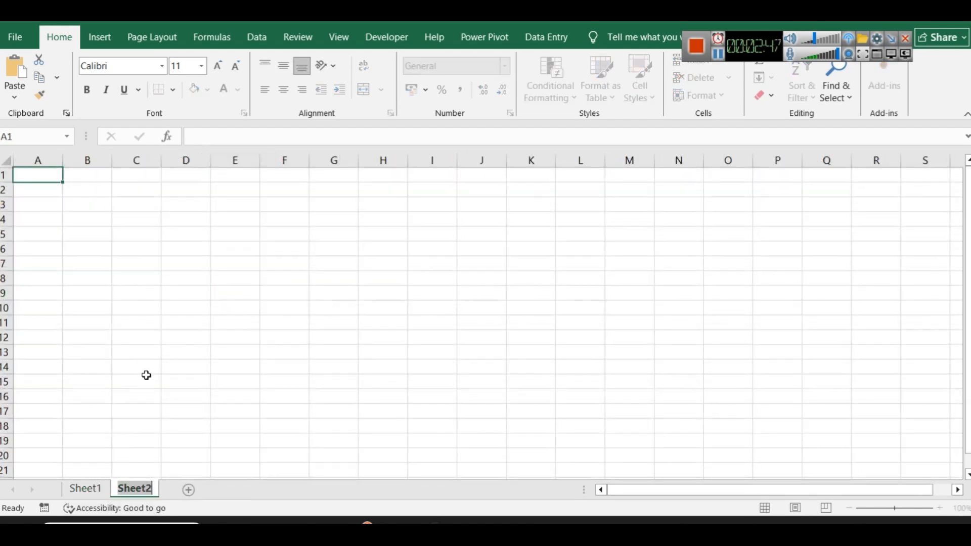
click(90, 481)
click(87, 487)
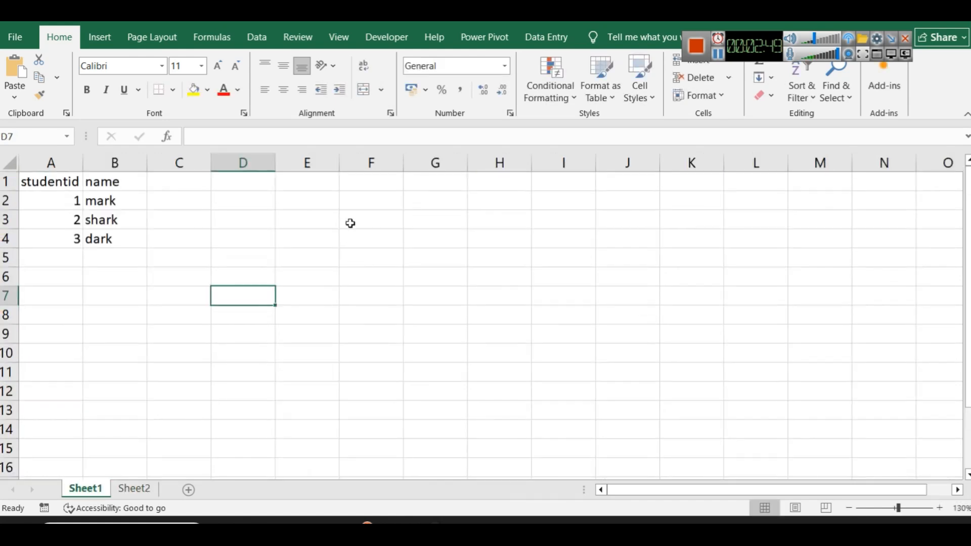
- Copy the student table in A1:B4 and paste it starting at cell F1
click(377, 186)
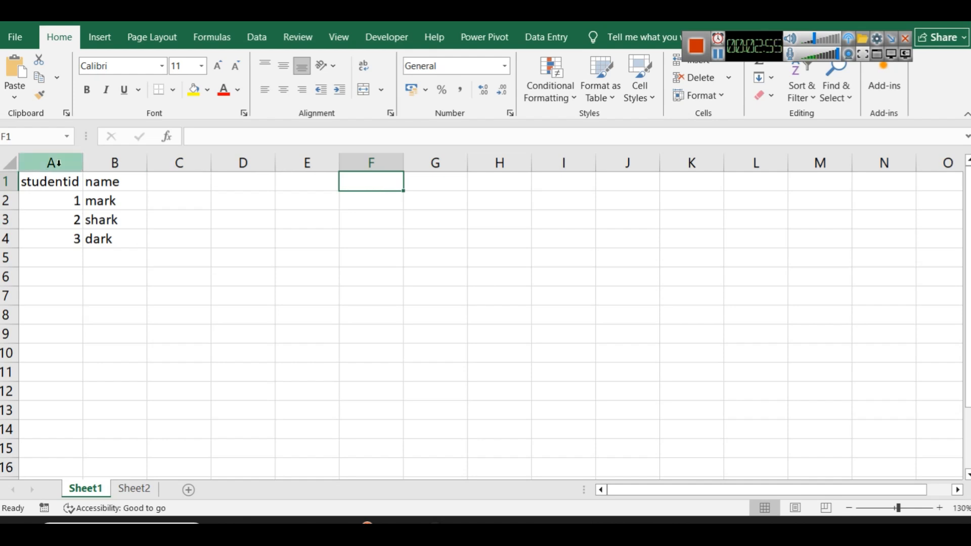
drag(54, 181, 116, 239)
key(ctrl+c)
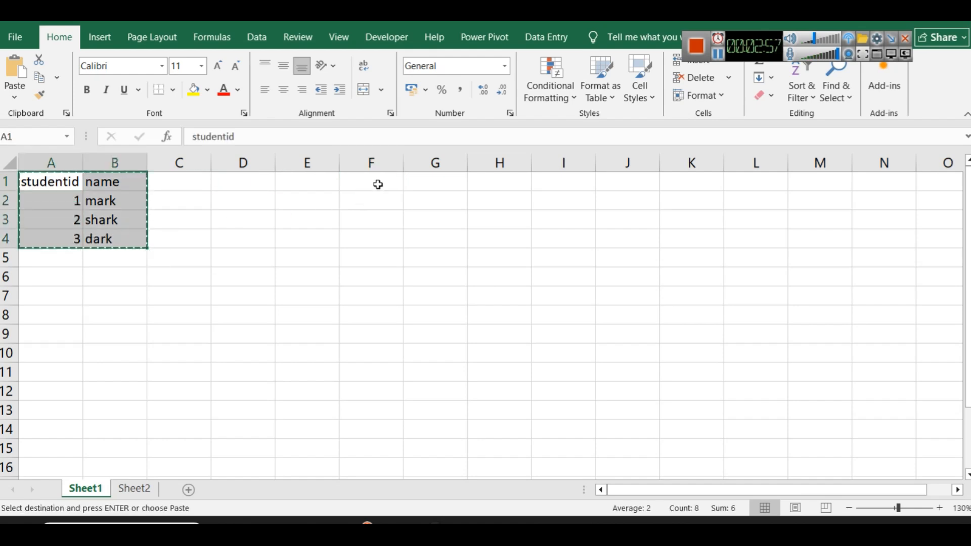
click(386, 186)
key(ctrl+v)
- Change the second header of the copied table, in G1, to marks
double_click(428, 189)
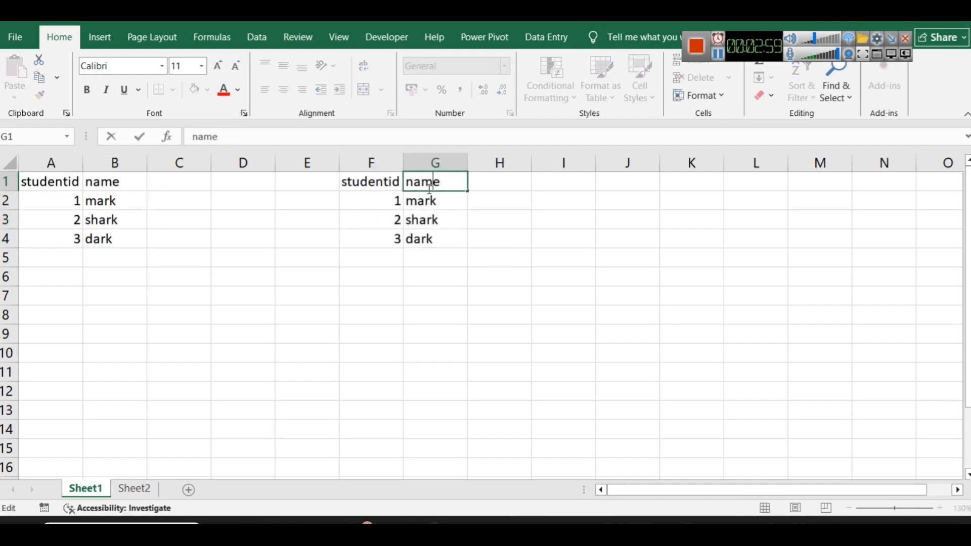
text(narjs)
key(BackSpace)
key(BackSpace)
key(BackSpace)
key(BackSpace)
key(BackSpace)
text(mars)
text(ks)
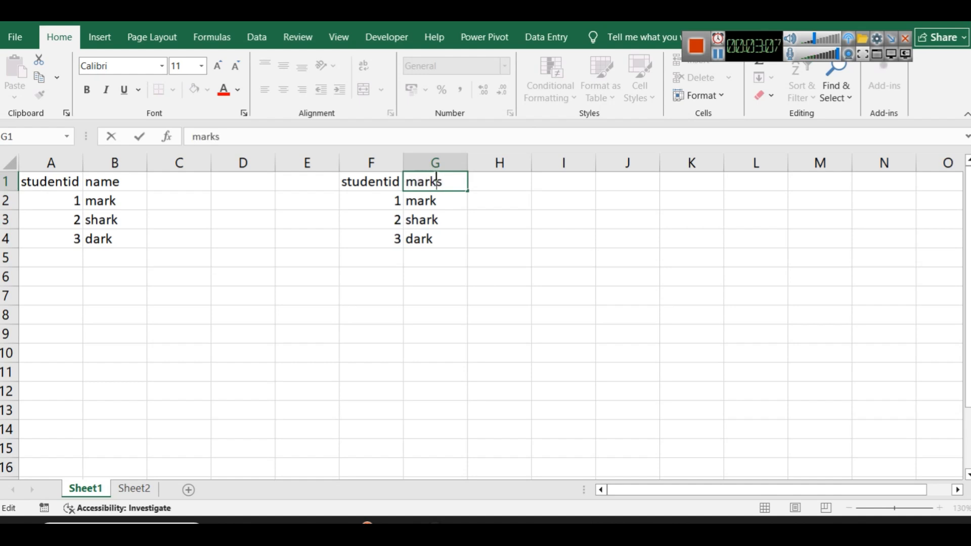
- Replace the copied names in G2:G4 with the marks 72, 75 and 78
click(448, 206)
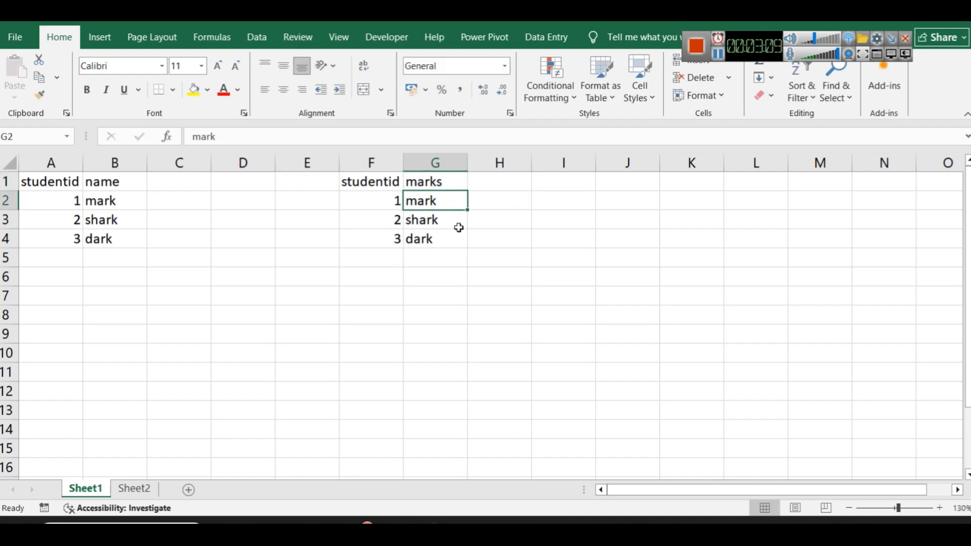
key(BackSpace)
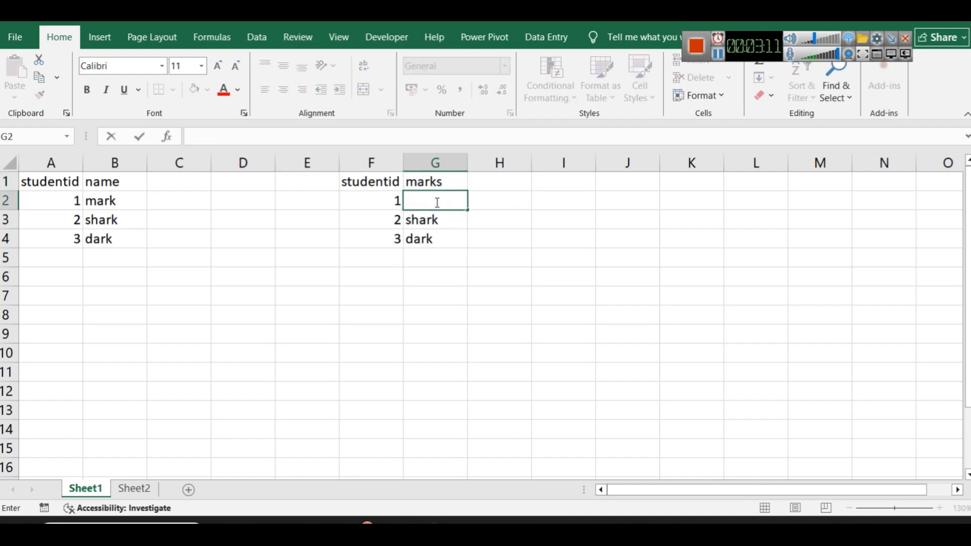
text(72)
double_click(438, 215)
double_click(440, 212)
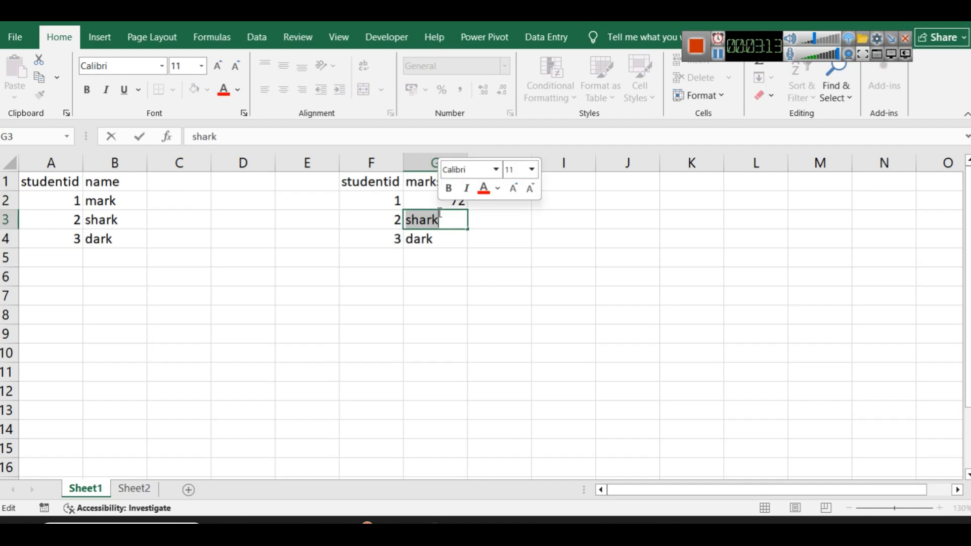
text(75)
double_click(448, 235)
double_click(425, 238)
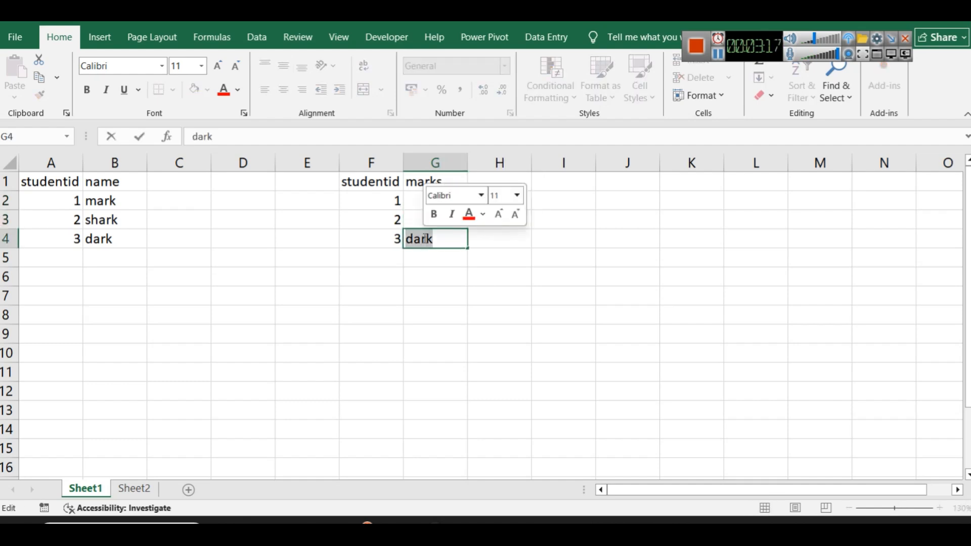
text(78)
- Reorder the student IDs in the marks table by setting F3 to 3 and F4 to 2
click(393, 219)
double_click(393, 221)
double_click(394, 221)
text(3)
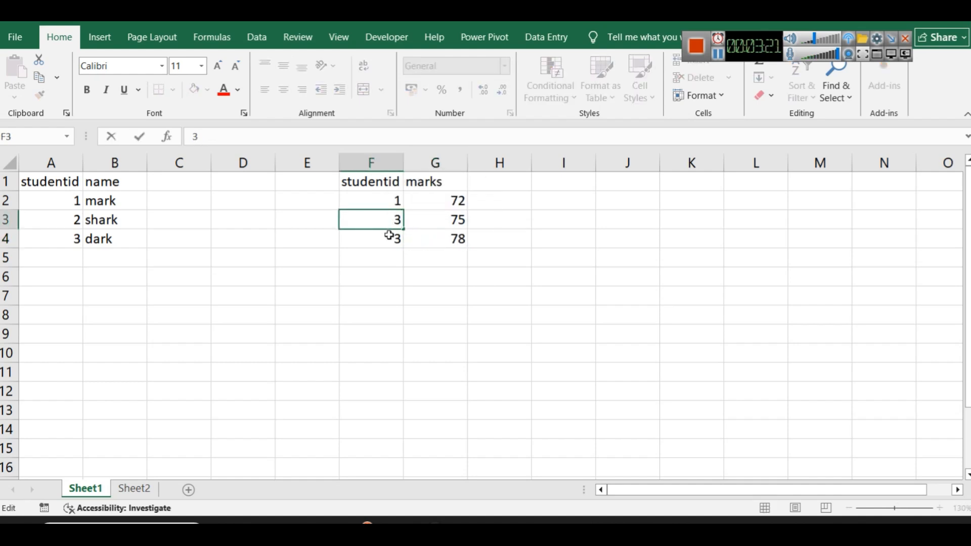
click(391, 237)
double_click(391, 236)
text(2)
click(404, 265)
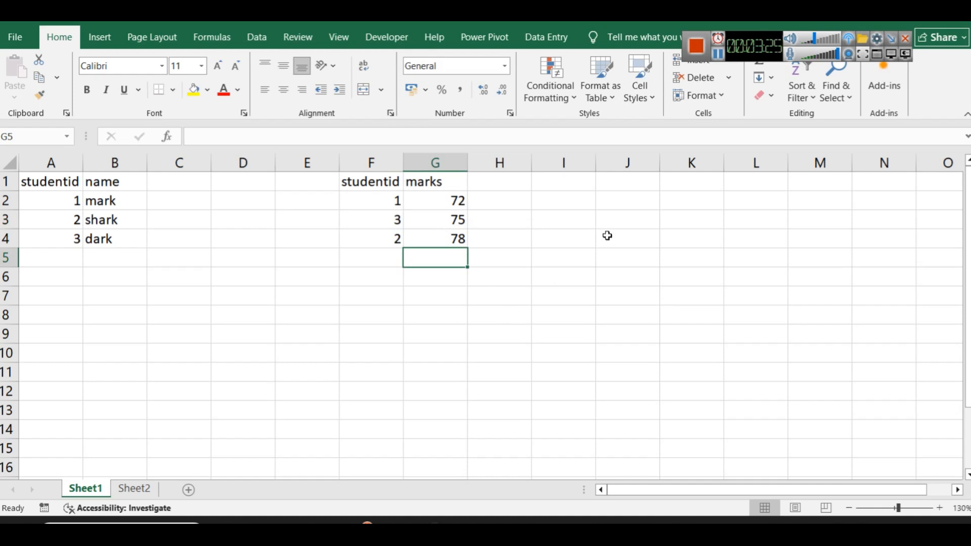
- Draw an arrow from the name of student 3 in B4 to the matching ID 3 in F3
drag(814, 41, 822, 42)
click(94, 38)
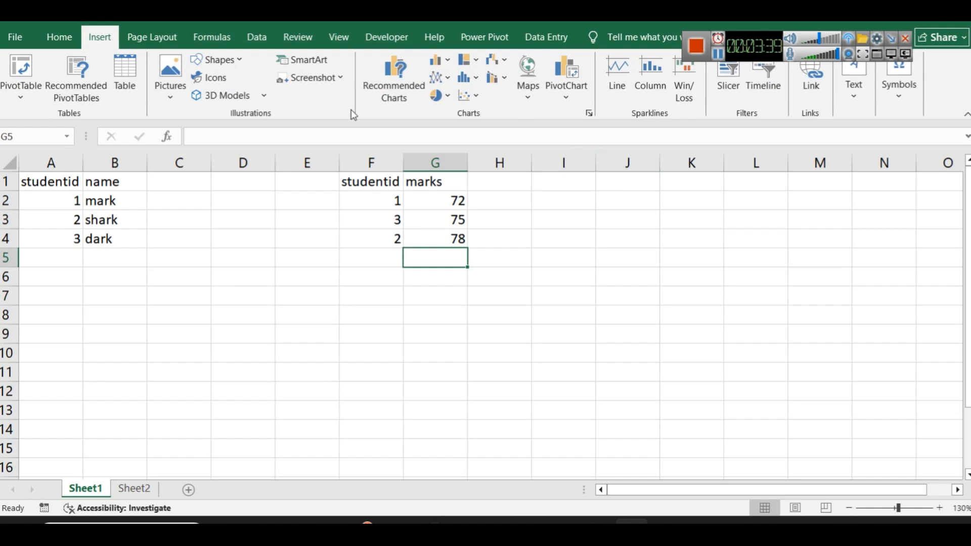
click(235, 58)
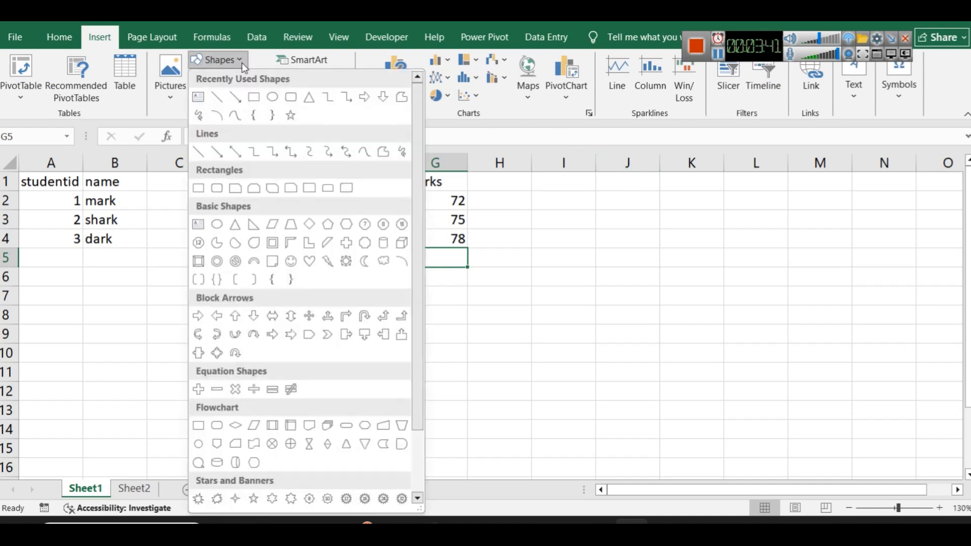
click(239, 99)
mouse_move(116, 237)
mouse_down()
mouse_move(320, 217)
mouse_move(384, 223)
mouse_up()
click(397, 284)
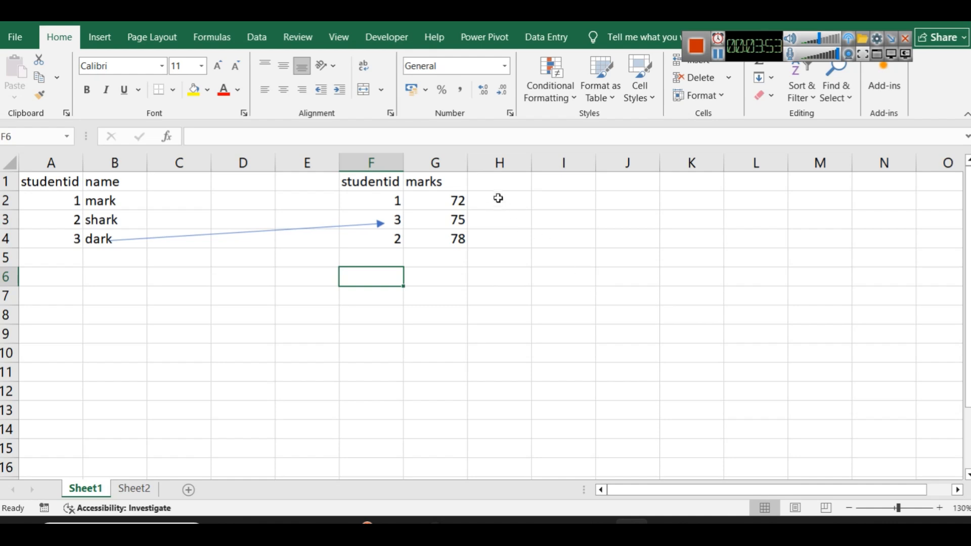
click(492, 183)
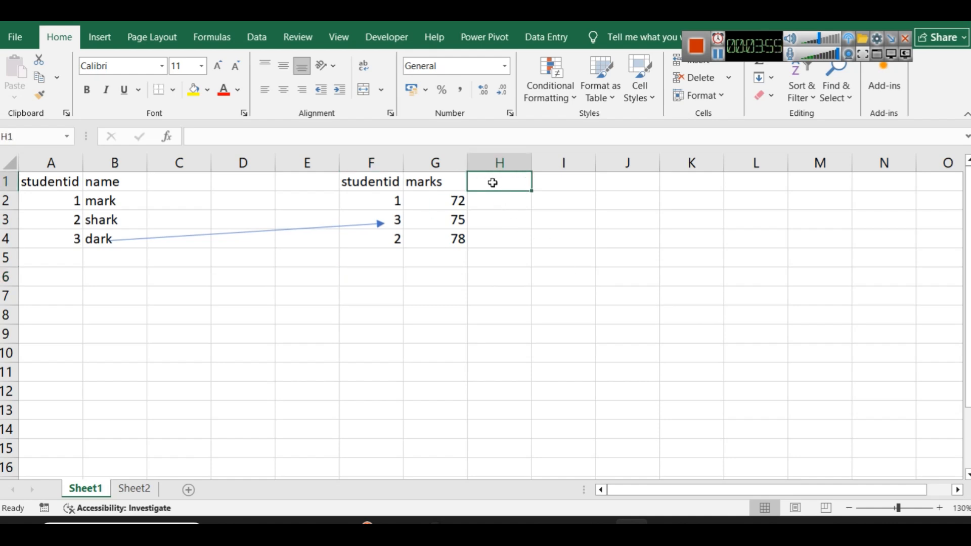
- Add the header subject in H1 of the marks table
text(subjecu)
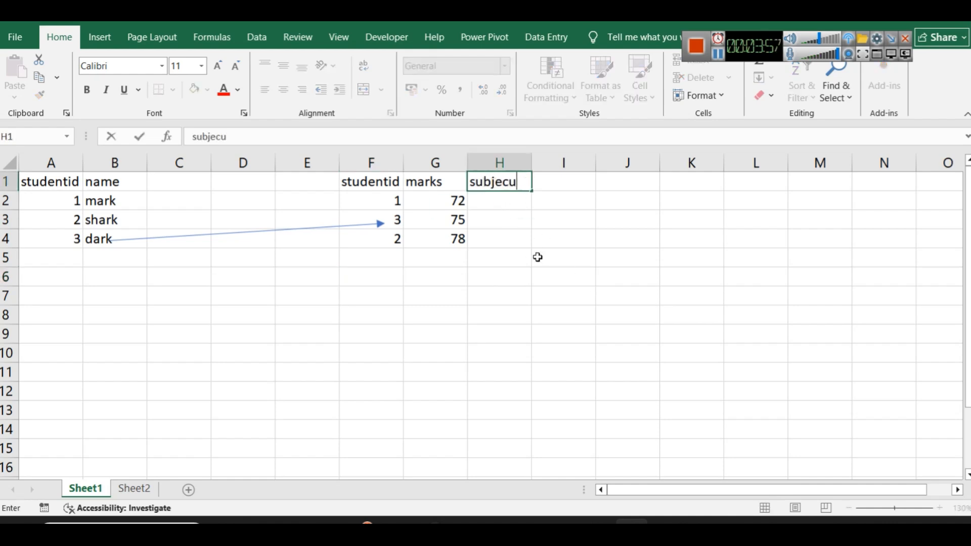
key(BackSpace)
text(t)
click(501, 256)
- Enter the subject p for the three marks records in H2:H4
click(499, 202)
text(p)
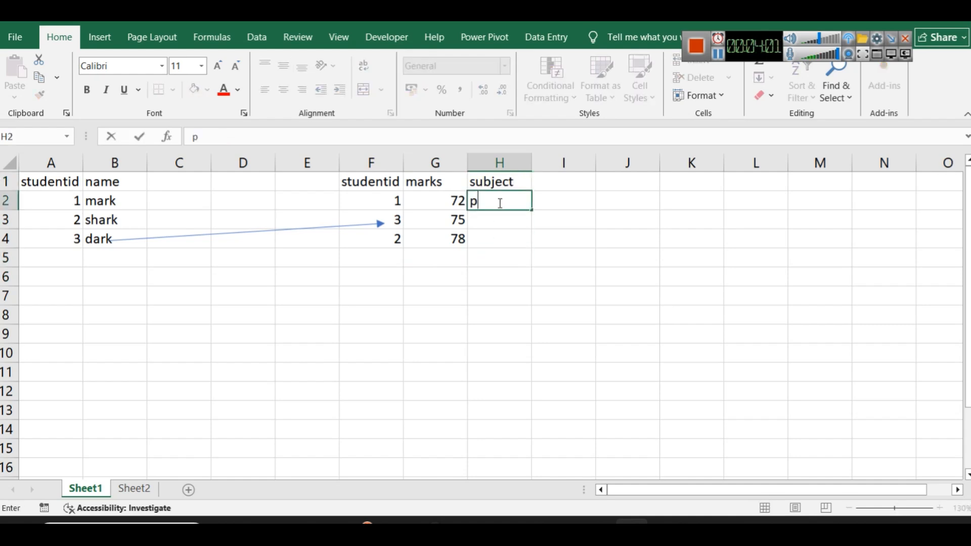
click(508, 220)
text(c)
double_click(510, 223)
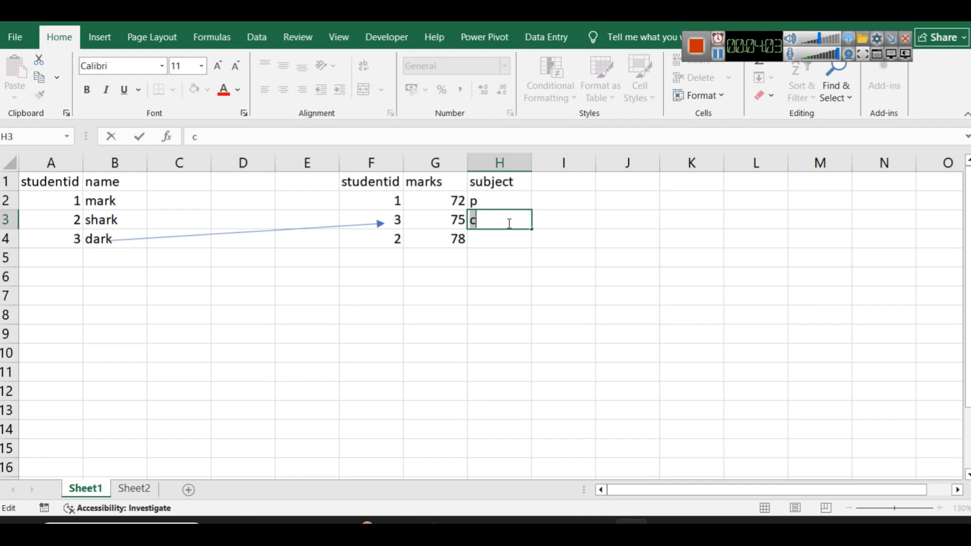
text(p)
click(506, 238)
text(p)
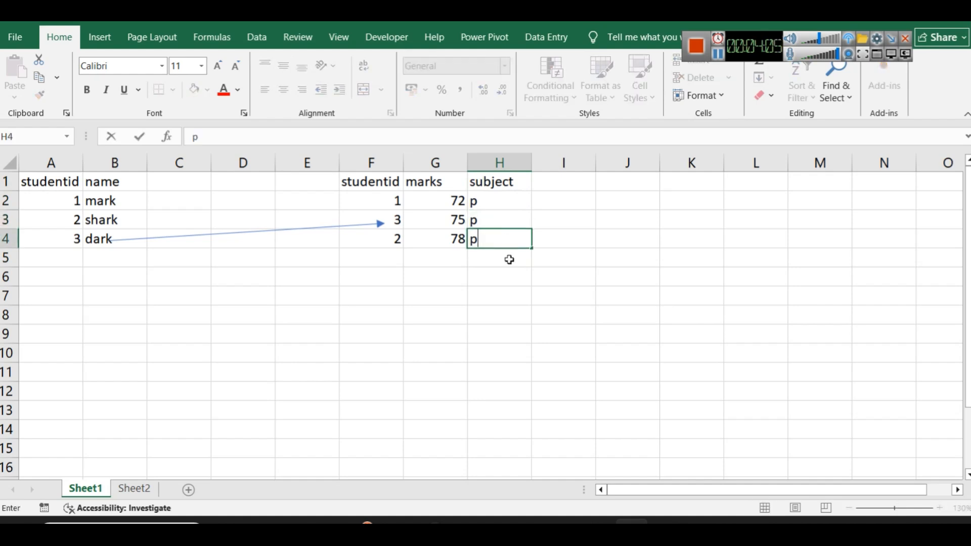
click(513, 295)
- Copy the three marks records in F2:H4 and paste them directly below, starting at F5
drag(383, 198, 498, 239)
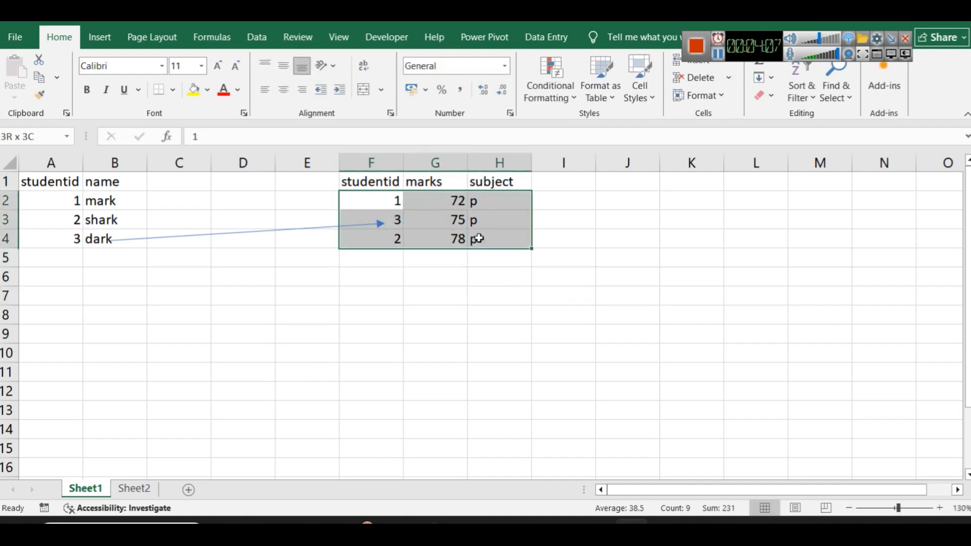
key(ctrl+c)
click(376, 259)
key(ctrl+v)
- Change the subject of the three copied records in H5:H7 to m
click(496, 260)
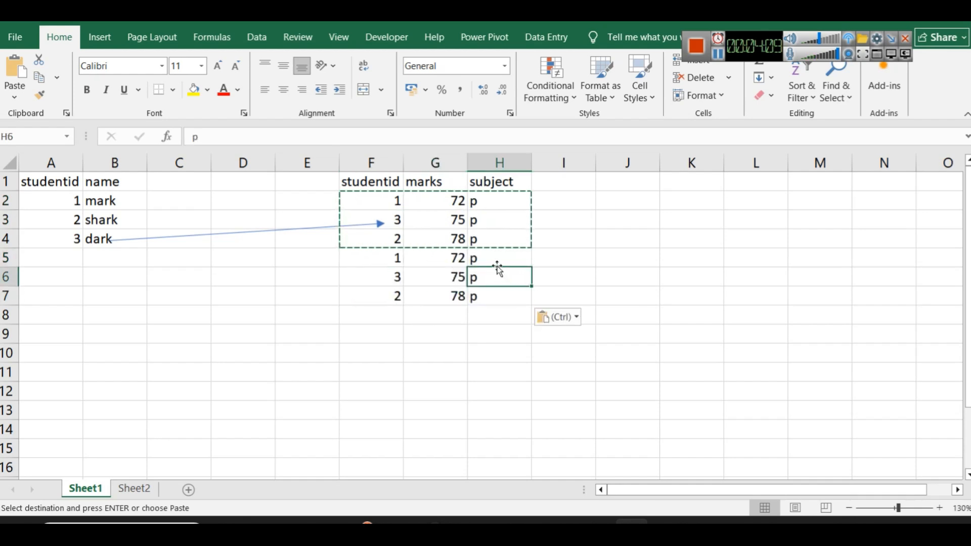
double_click(496, 261)
key(BackSpace)
text(m)
click(495, 279)
double_click(495, 279)
key(BackSpace)
text(m)
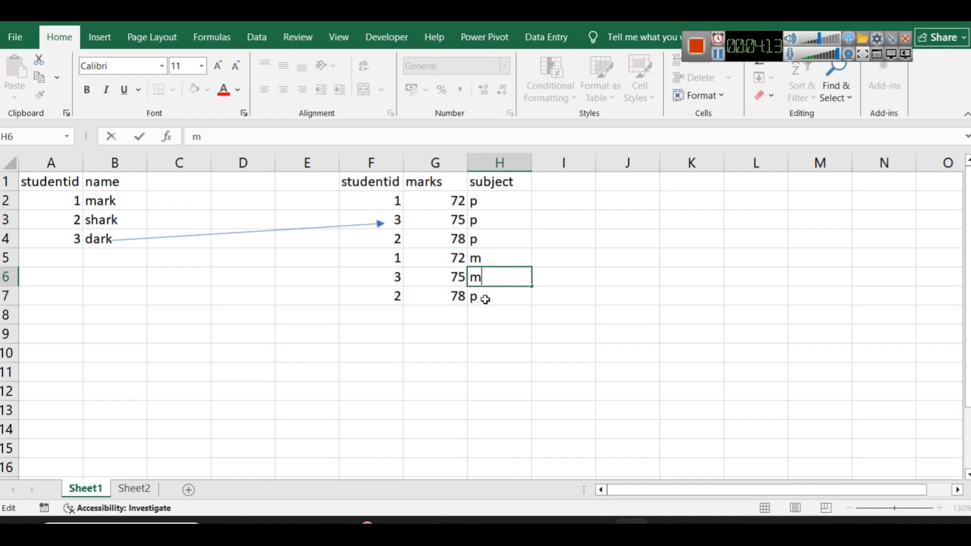
click(487, 299)
double_click(486, 298)
text(m)
click(462, 349)
- Replace the marks of the copied records in G5:G7 with 64, 45 and 96
click(455, 259)
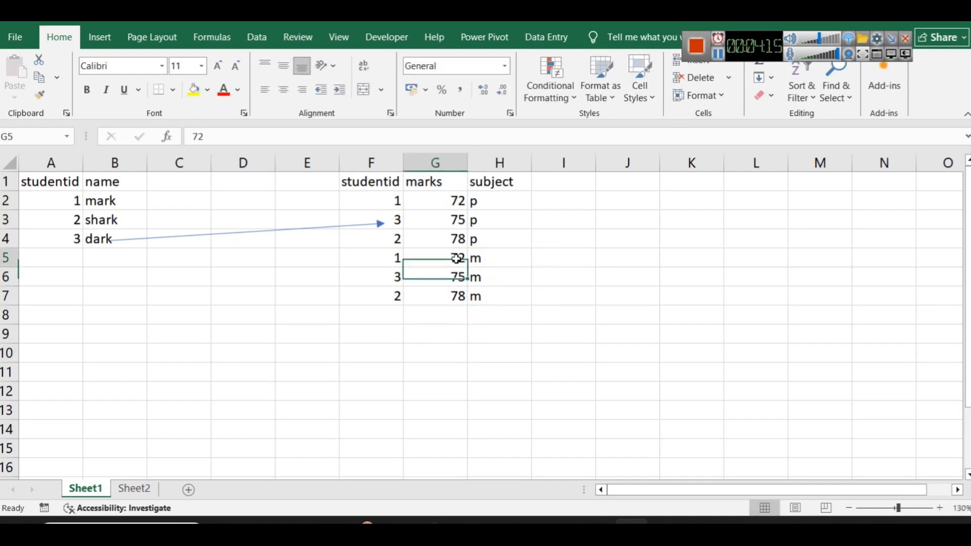
double_click(458, 259)
text(64)
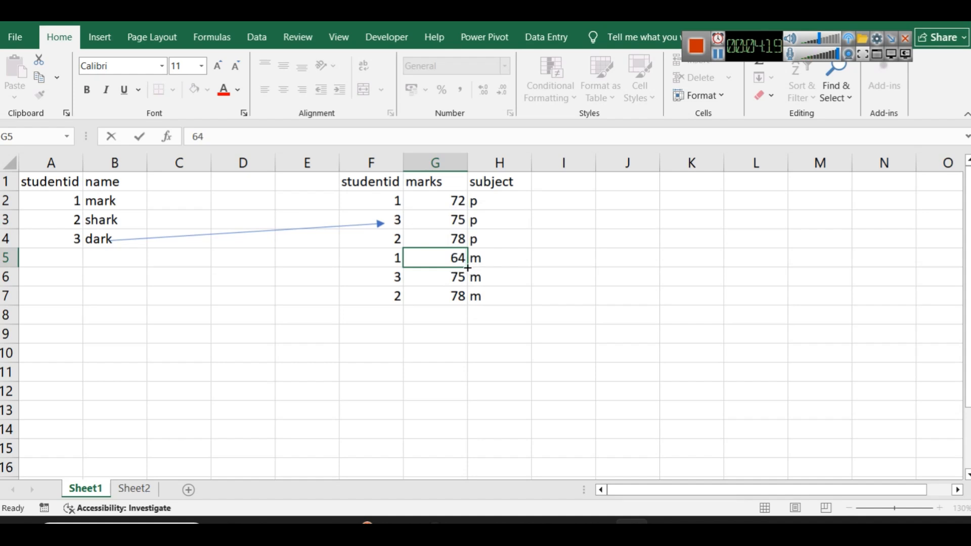
drag(468, 268, 467, 301)
click(510, 335)
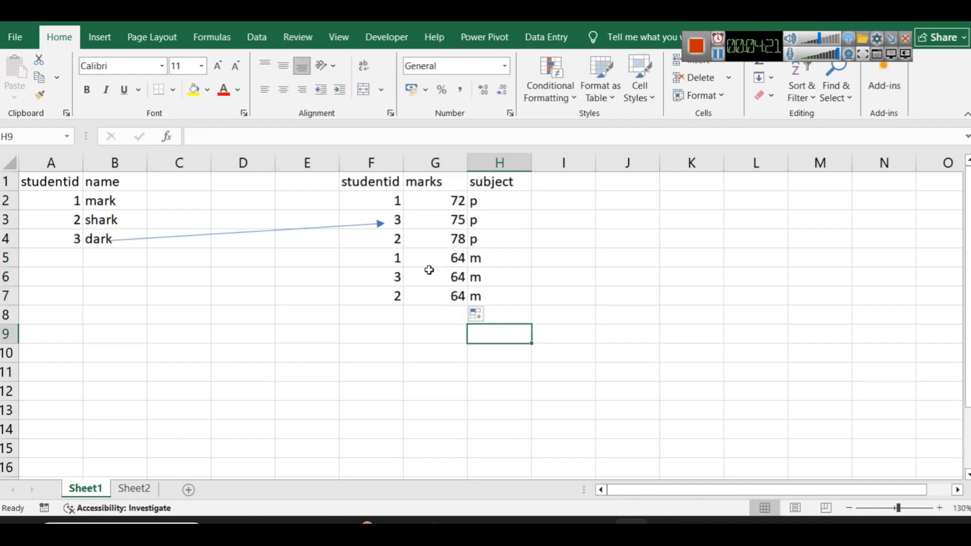
click(444, 274)
double_click(444, 275)
text(45)
key(Return)
double_click(436, 301)
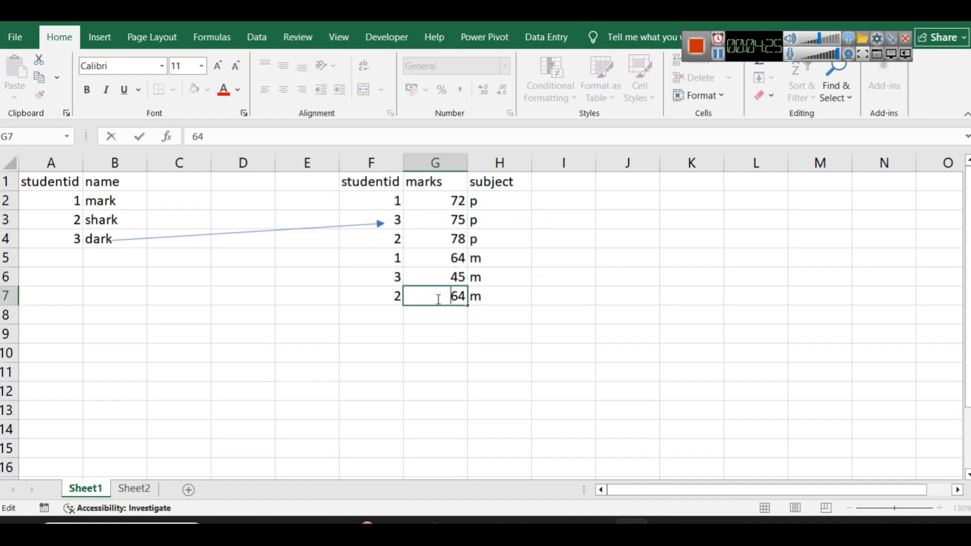
text(96)
click(600, 414)
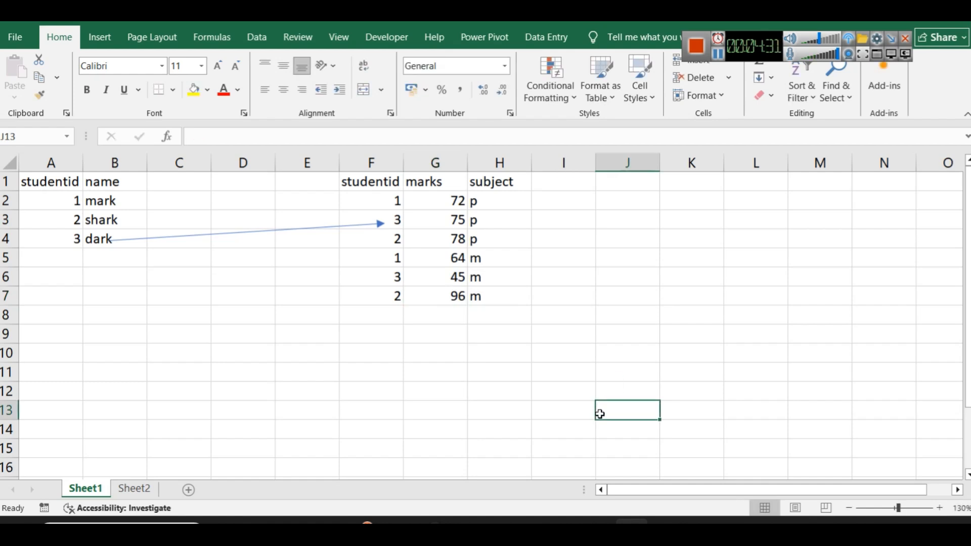
- Delete the arrow linking the name of student 3 to the marks table
click(300, 228)
key(Delete)
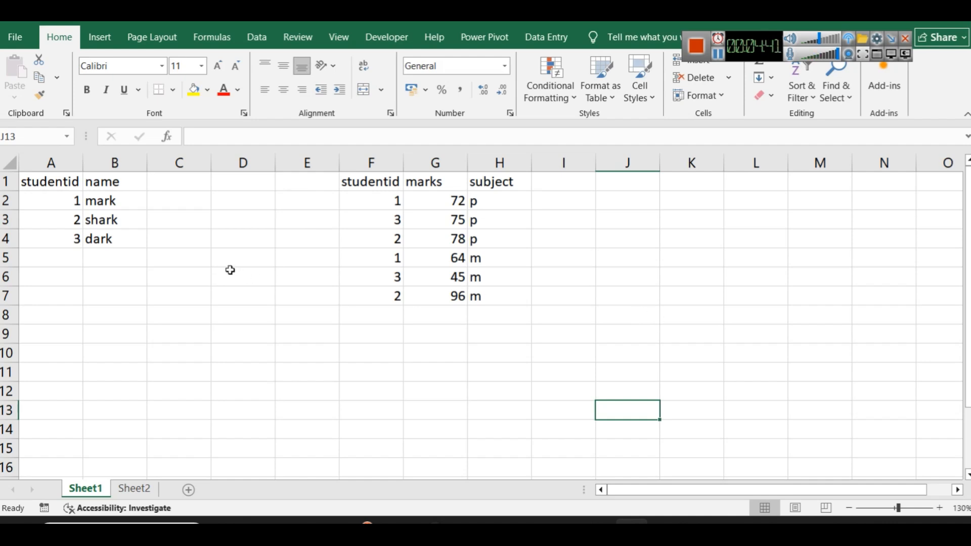
- Trace student ID 2 between the two tables and check the average of that student's marks in G4 and G7
click(67, 220)
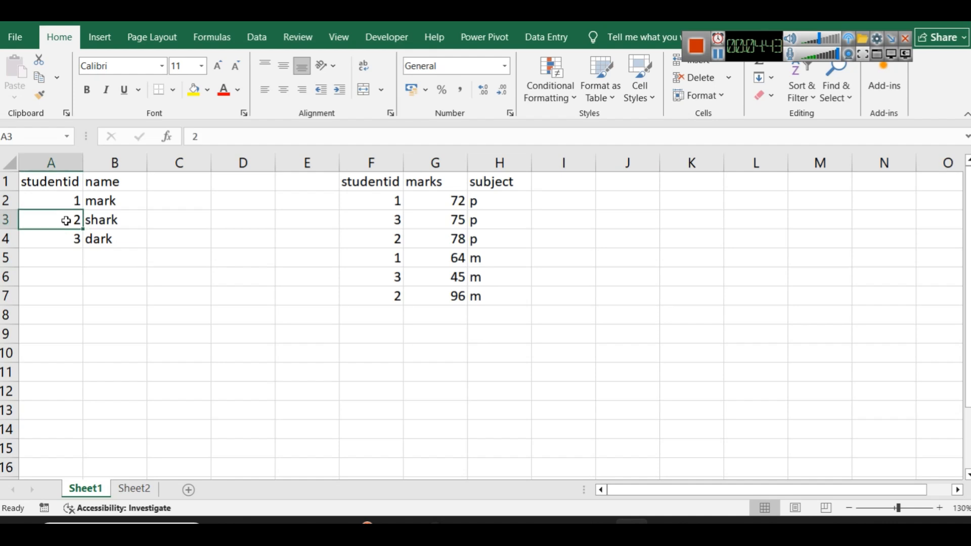
click(379, 243)
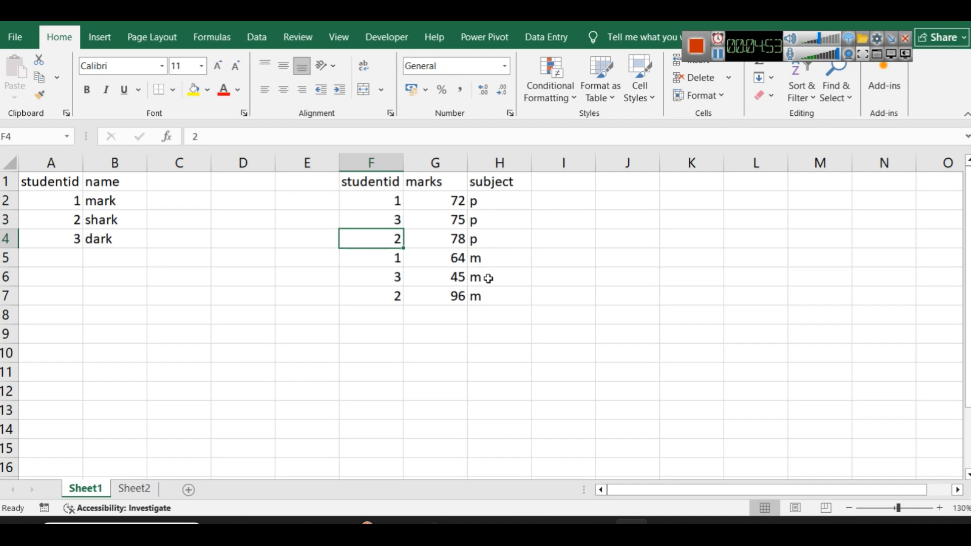
click(459, 292)
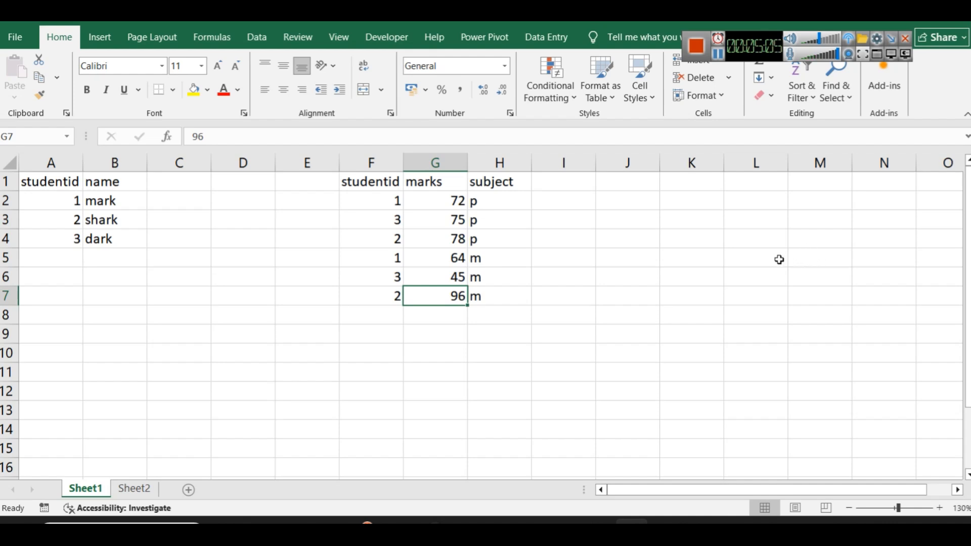
click(395, 296)
click(412, 296)
ctrl+click(424, 240)
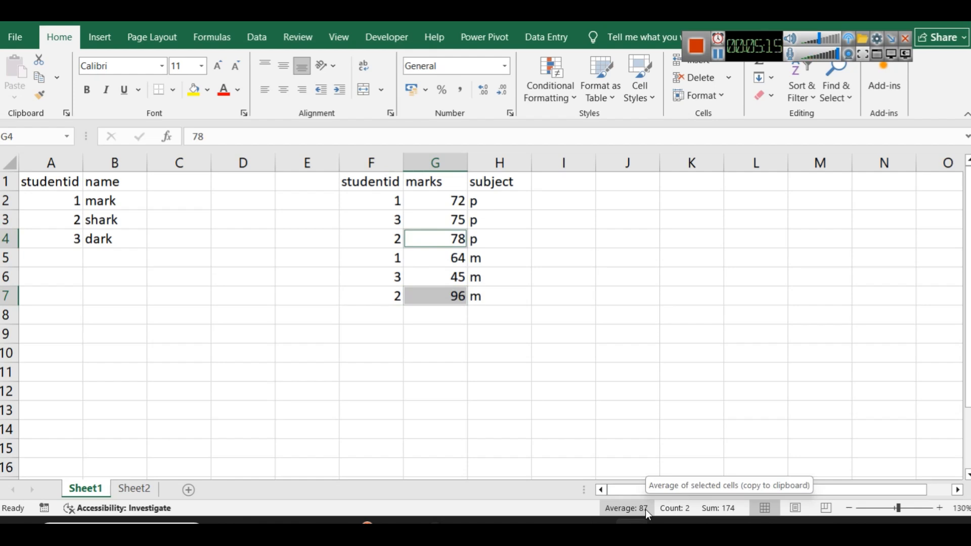
click(692, 419)
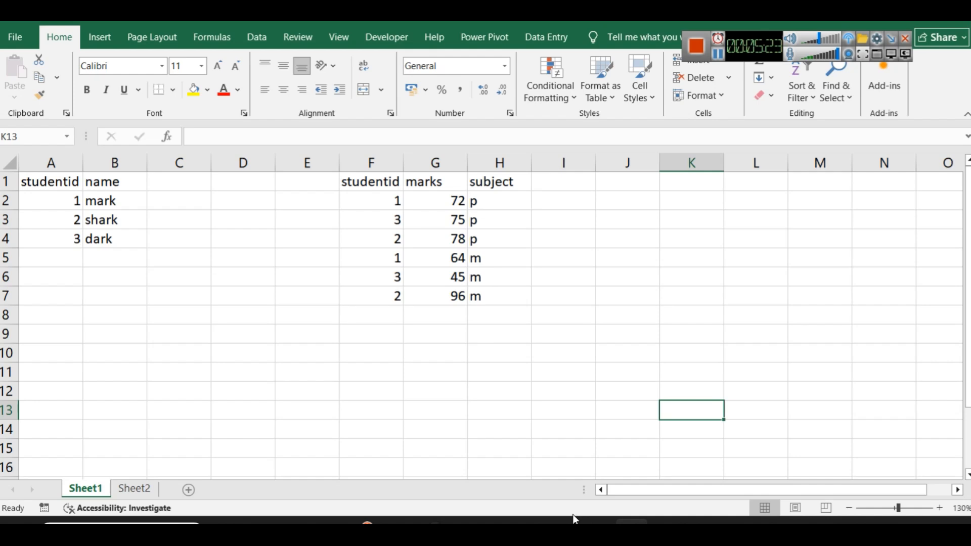
- Switch to the Power BI model view and delete the relationship between tblPeople and tblOrders
click(562, 528)
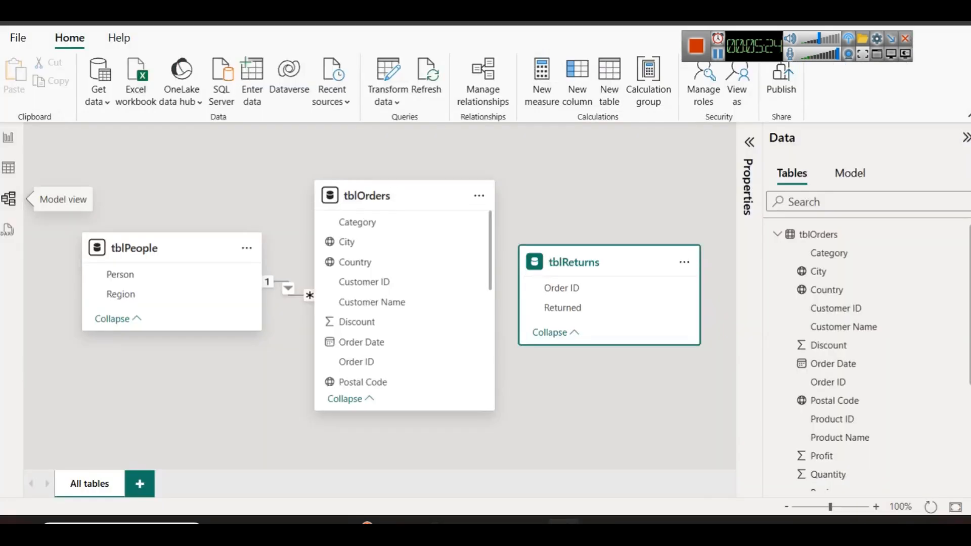
right_click(289, 303)
click(298, 305)
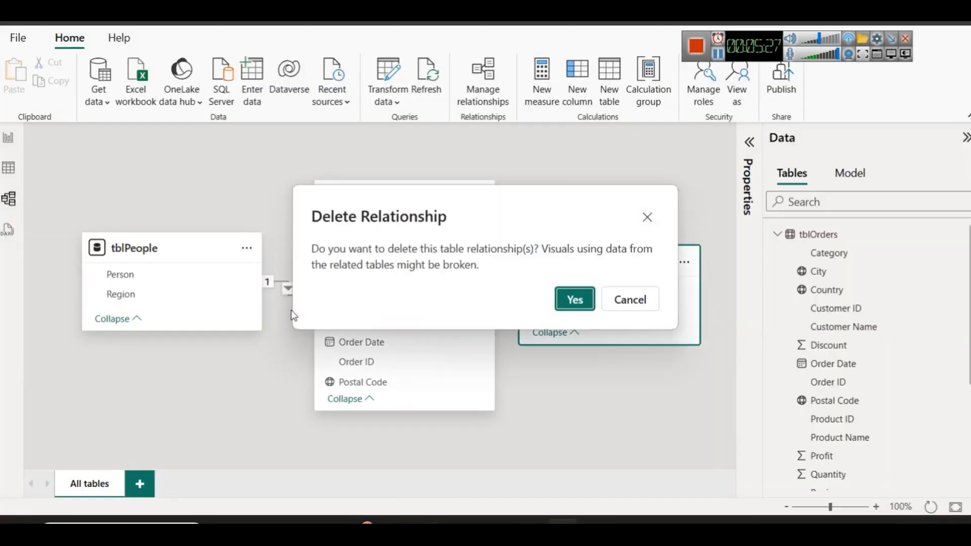
click(575, 300)
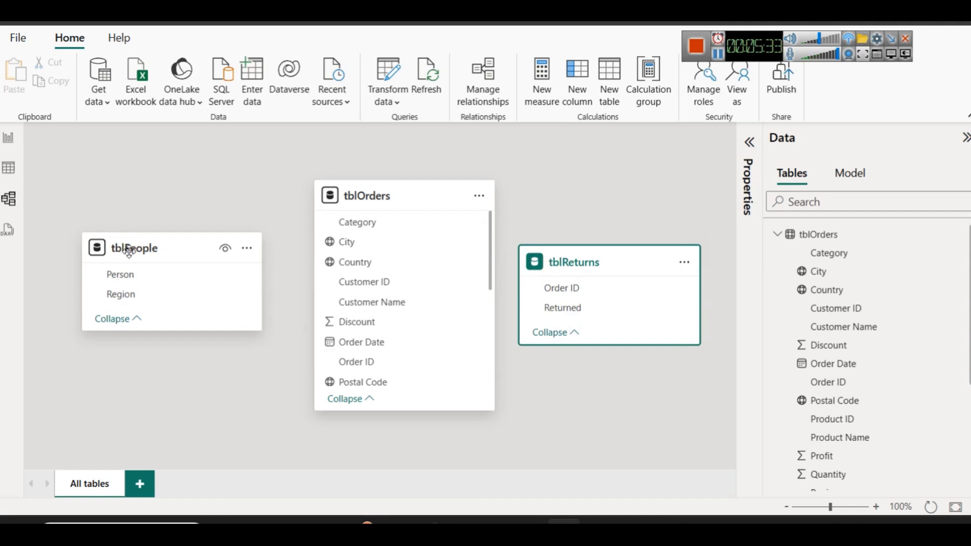
mouse_move(116, 250)
mouse_move(365, 193)
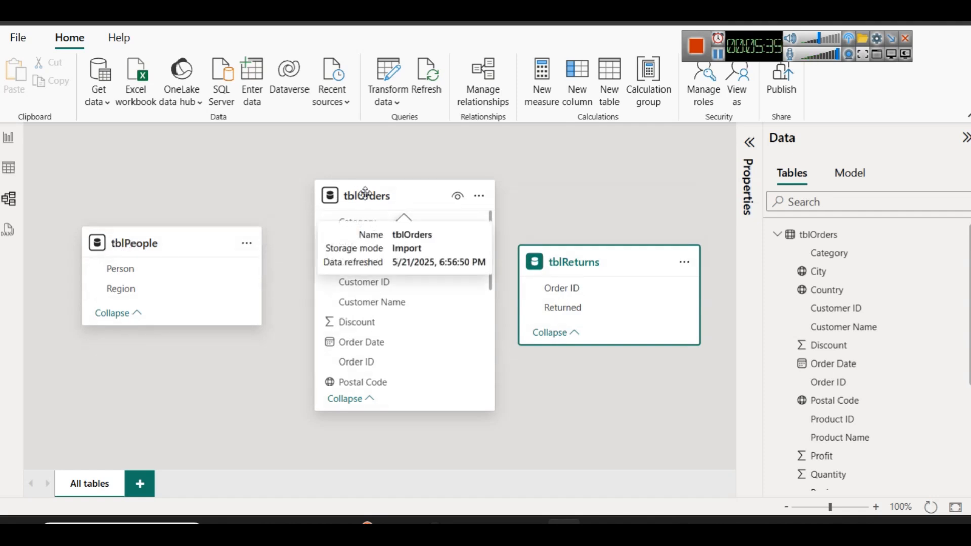
click(579, 387)
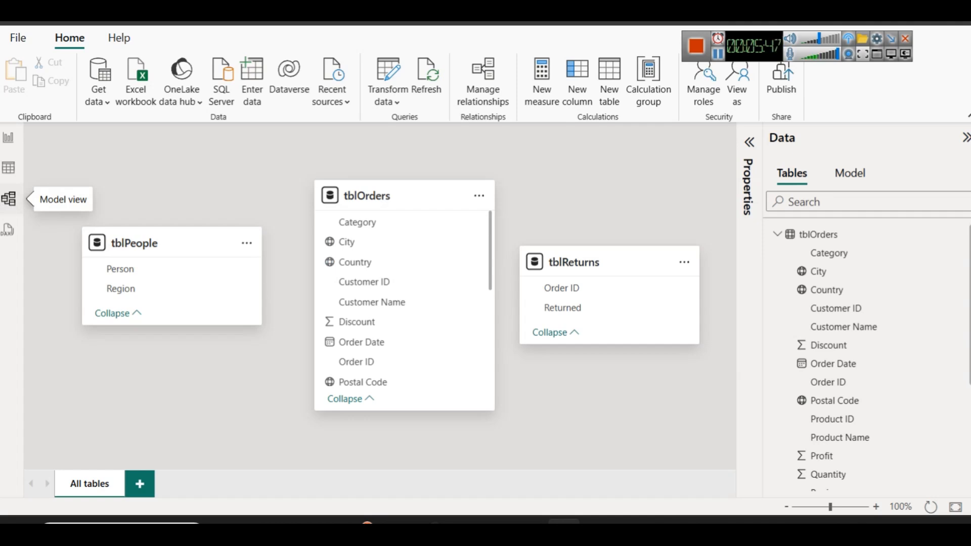
- Examine the relationship manager and its blank new-relationship form, and close both without creating a relationship
click(477, 94)
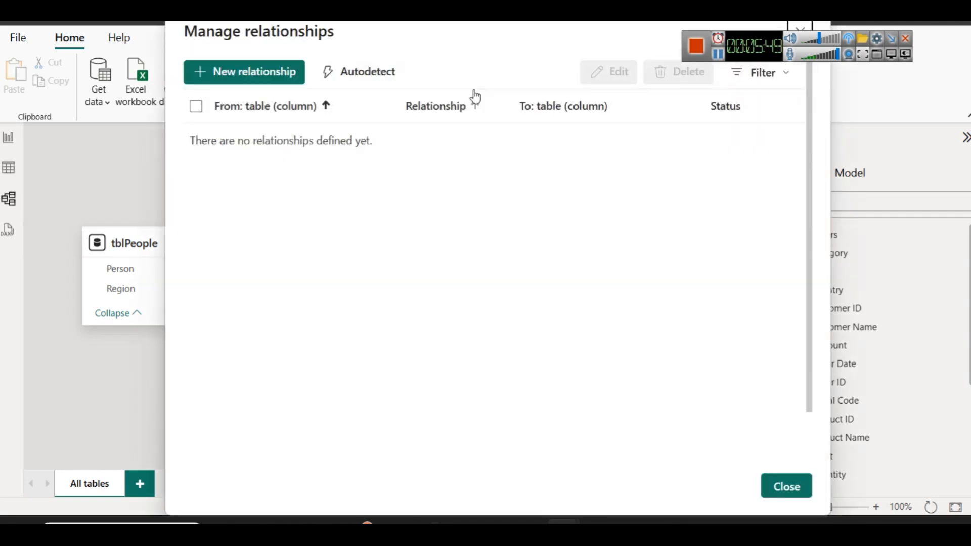
click(799, 24)
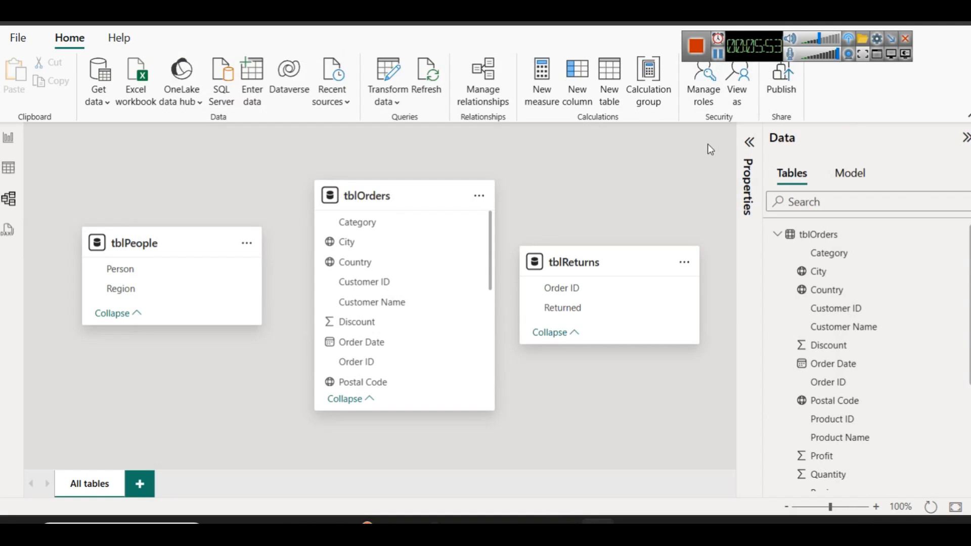
click(484, 96)
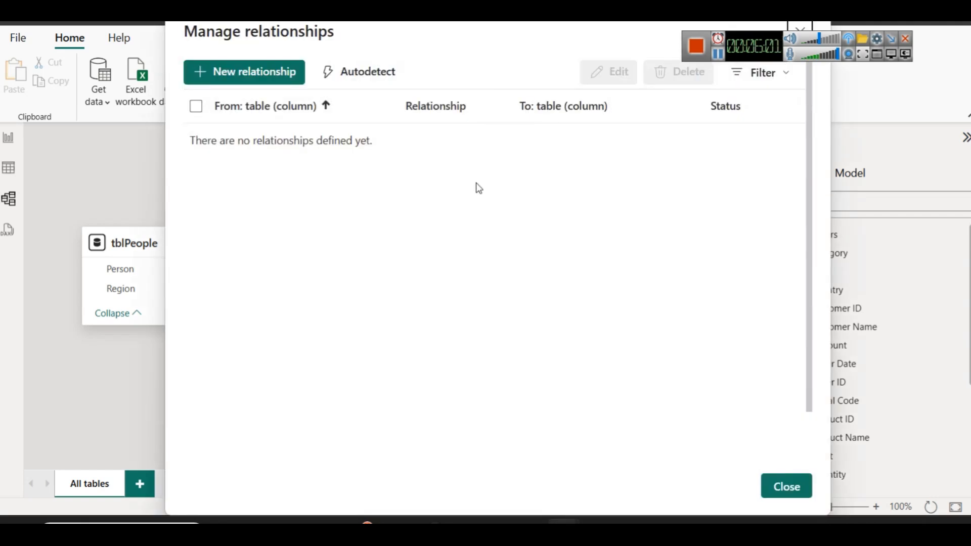
drag(494, 25, 493, 33)
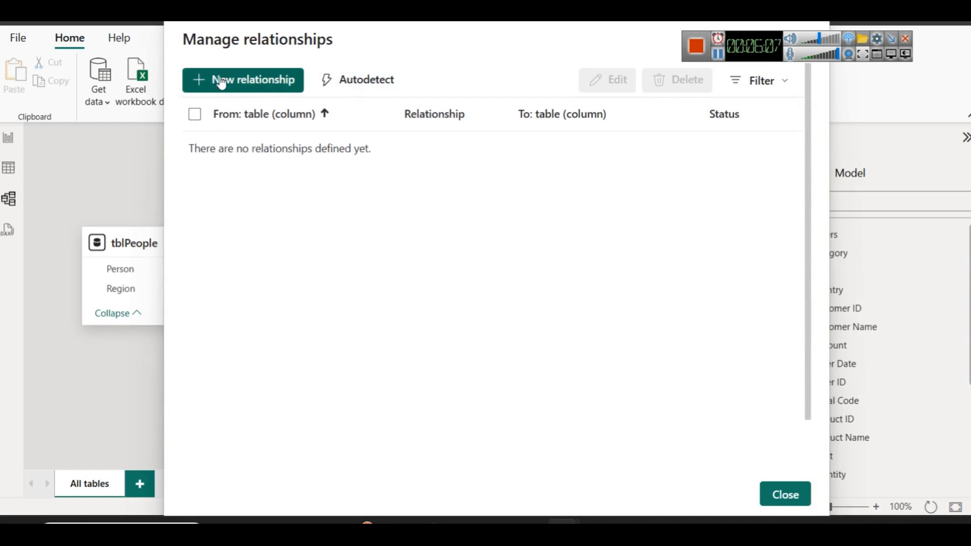
click(253, 81)
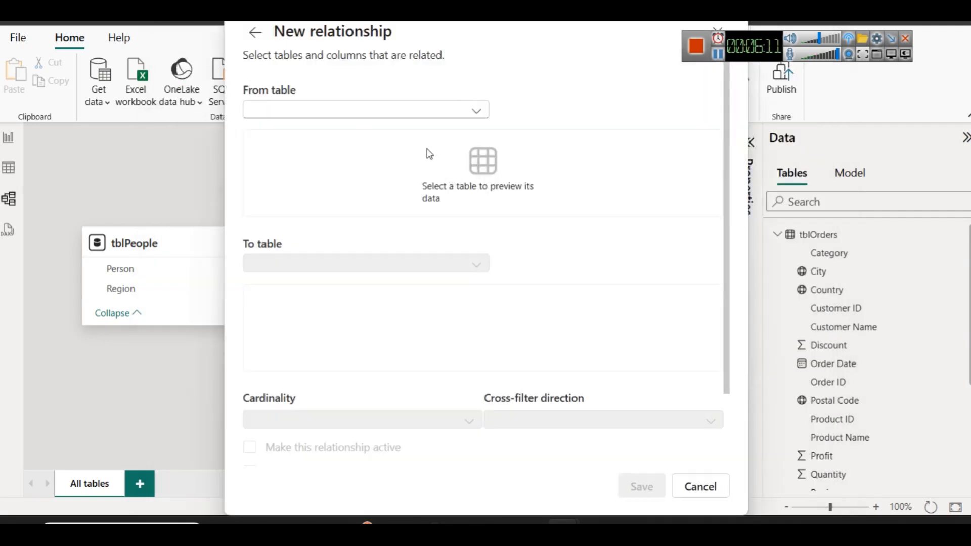
drag(392, 25, 698, 110)
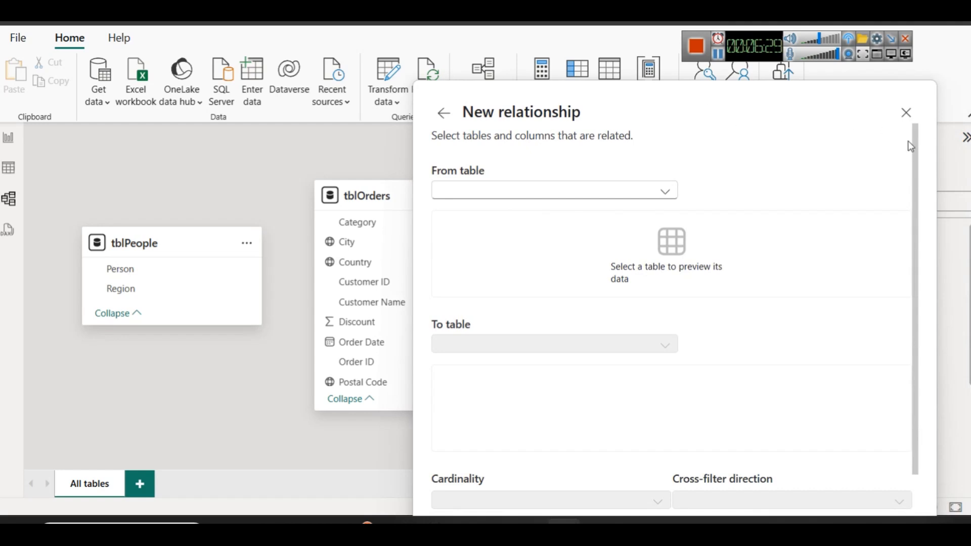
click(904, 114)
click(798, 493)
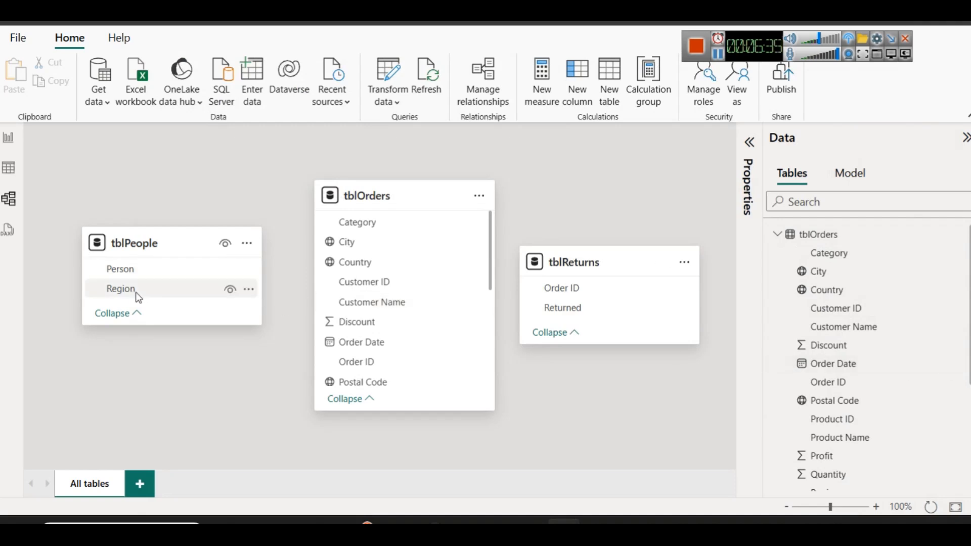
- Locate the Region field in tblOrders and display the tblPeople rows in Table view
scroll(435, 319, down, 4)
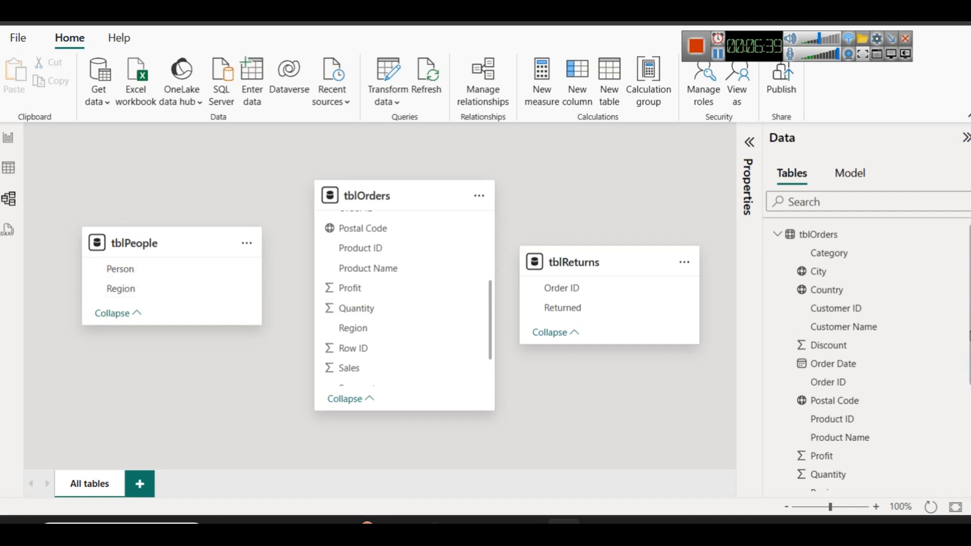
scroll(924, 311, down, 3)
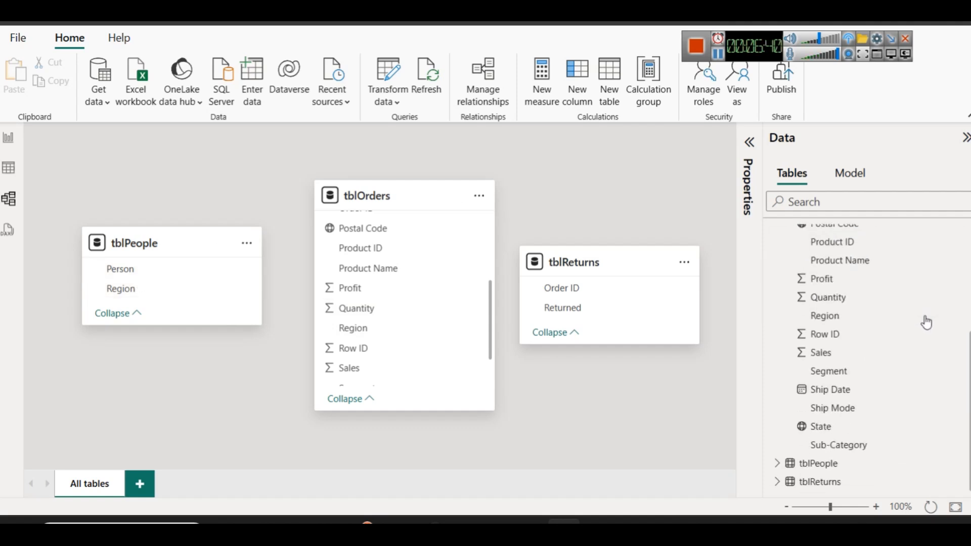
click(818, 475)
click(8, 140)
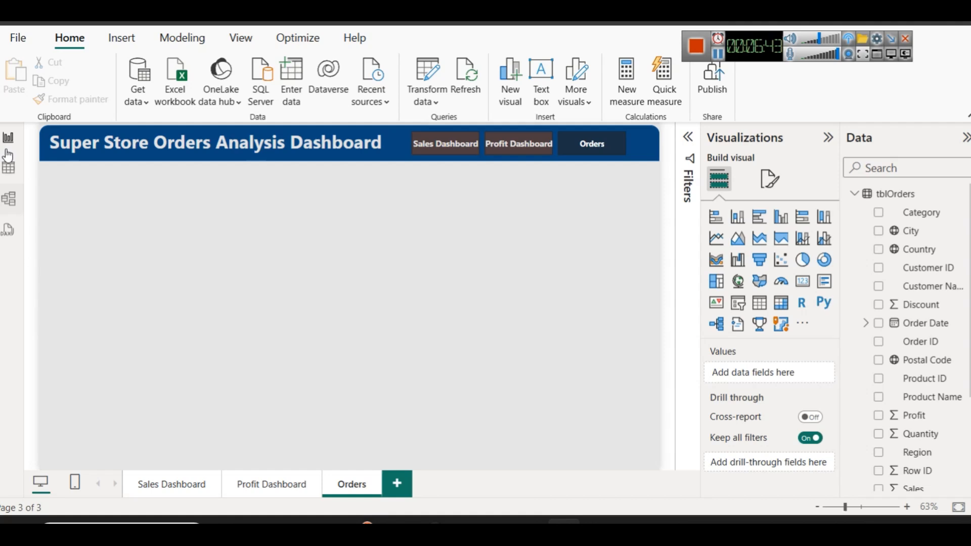
click(6, 167)
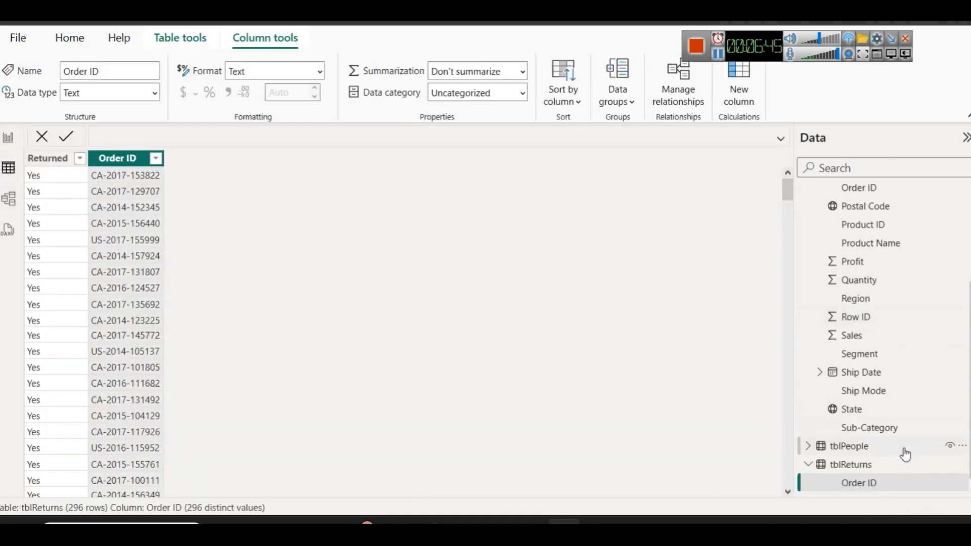
click(853, 447)
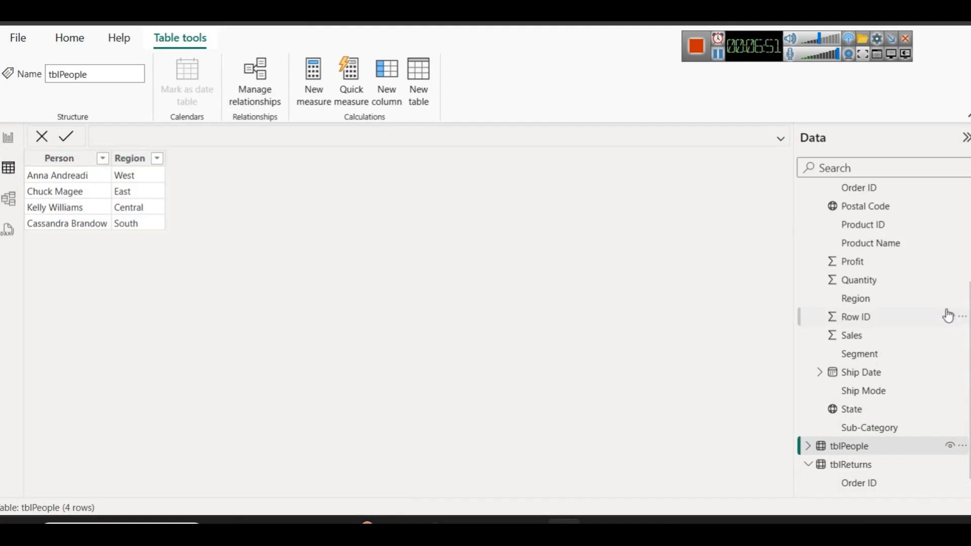
- Compare the Region field of tblPeople with tblOrders and check the distinct Region values in the tblOrders rows
scroll(948, 316, up, 3)
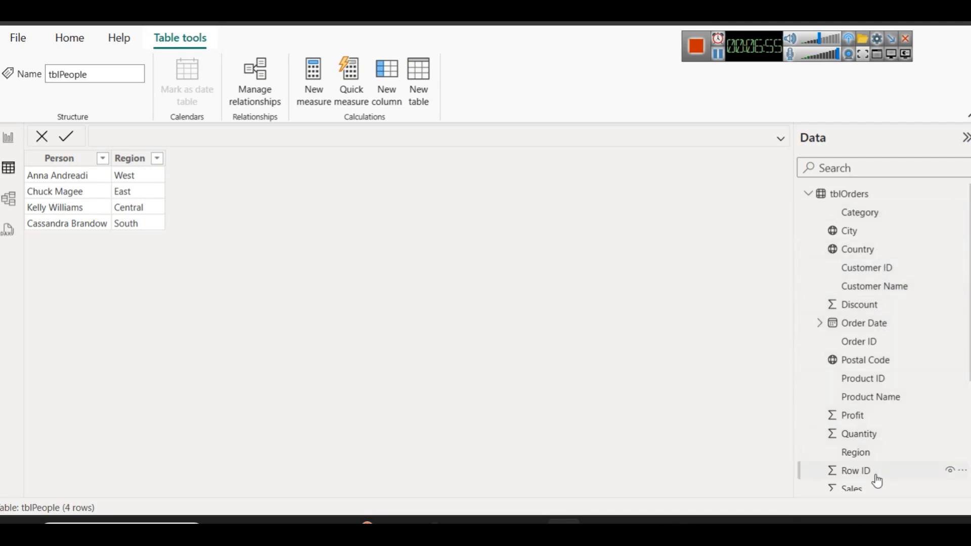
scroll(891, 284, down, 3)
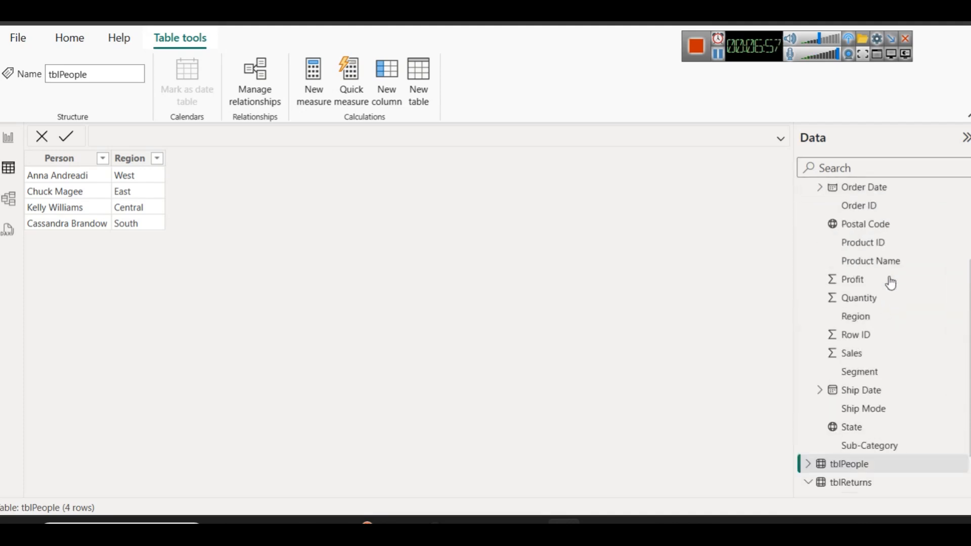
scroll(891, 283, down, 1)
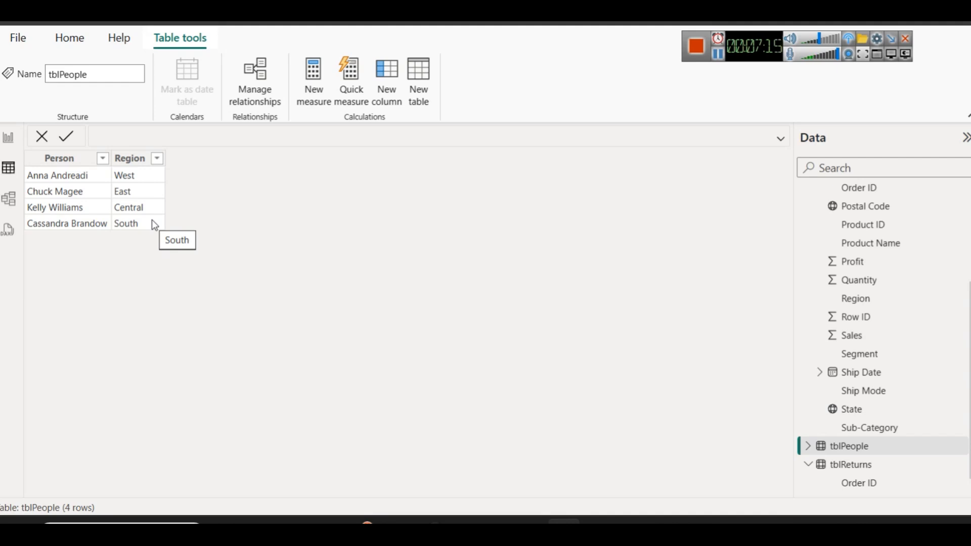
click(8, 138)
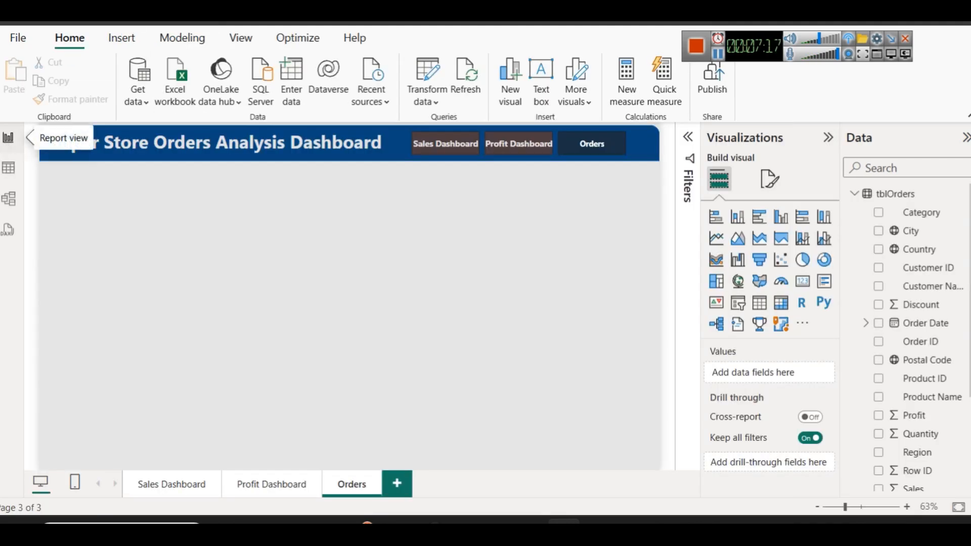
click(8, 167)
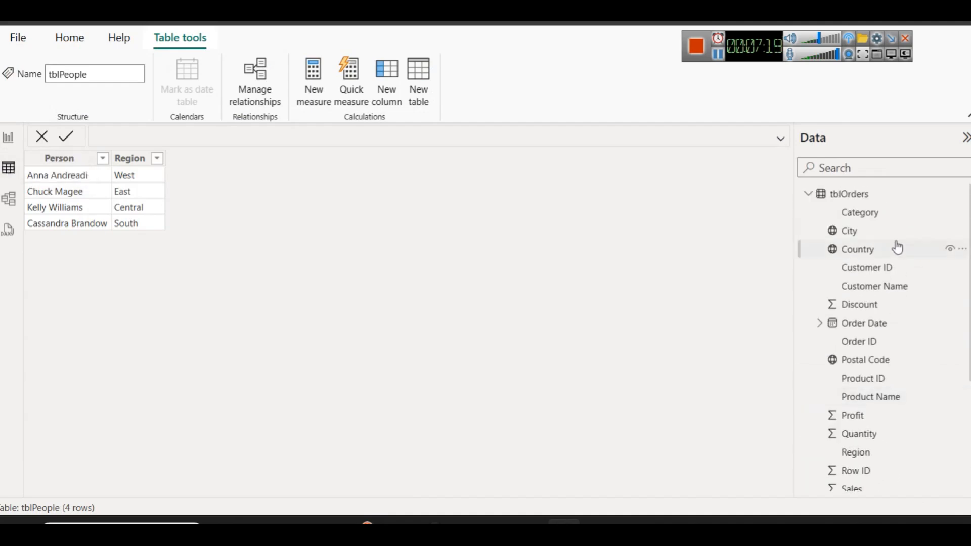
click(850, 193)
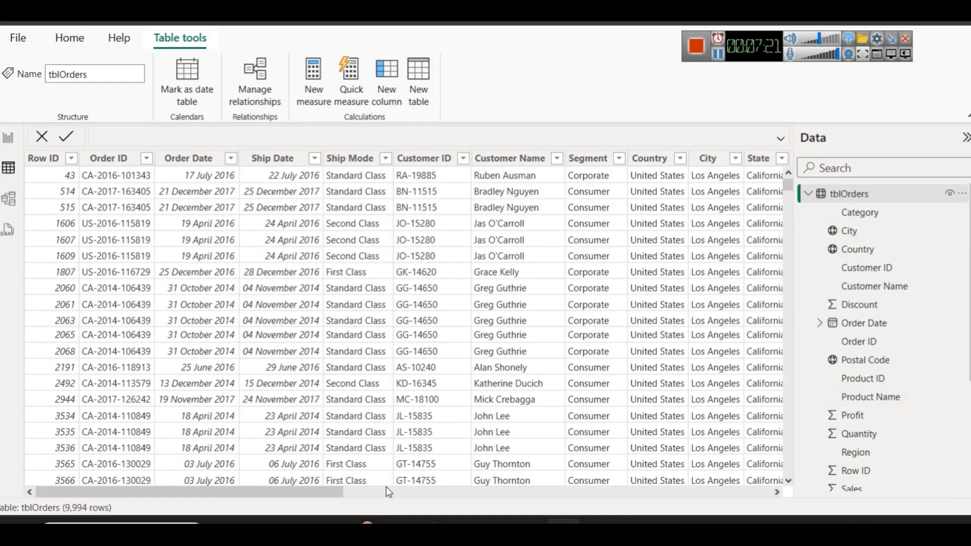
drag(386, 490, 473, 505)
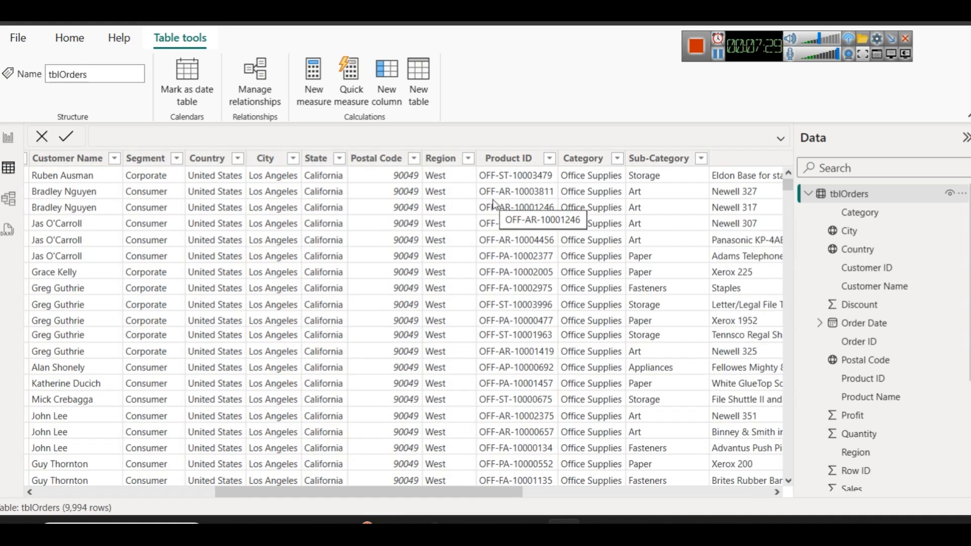
click(469, 160)
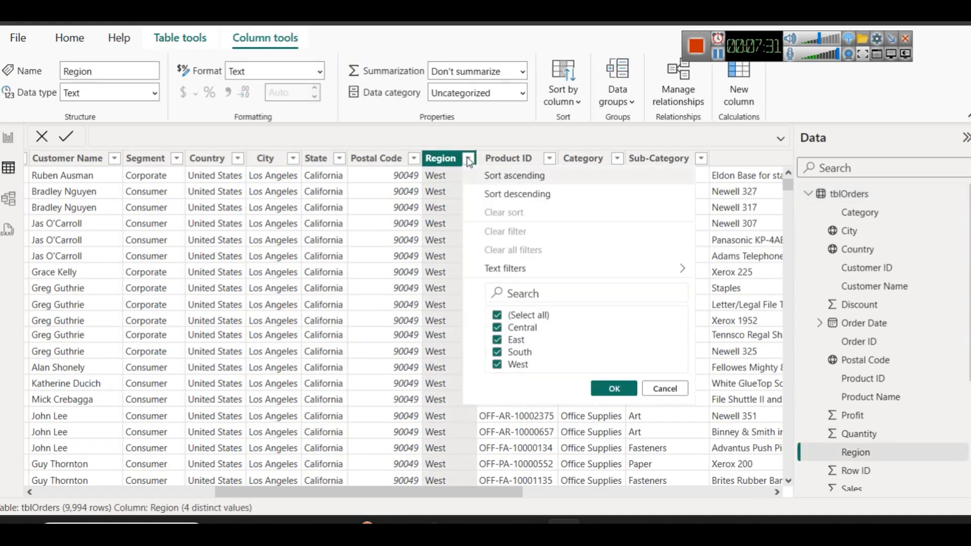
click(665, 390)
- Create an active one-to-many relationship from tblPeople to tblOrders on Region with single cross-filter direction, and nudge the tblPeople card slightly upward in the model
click(9, 198)
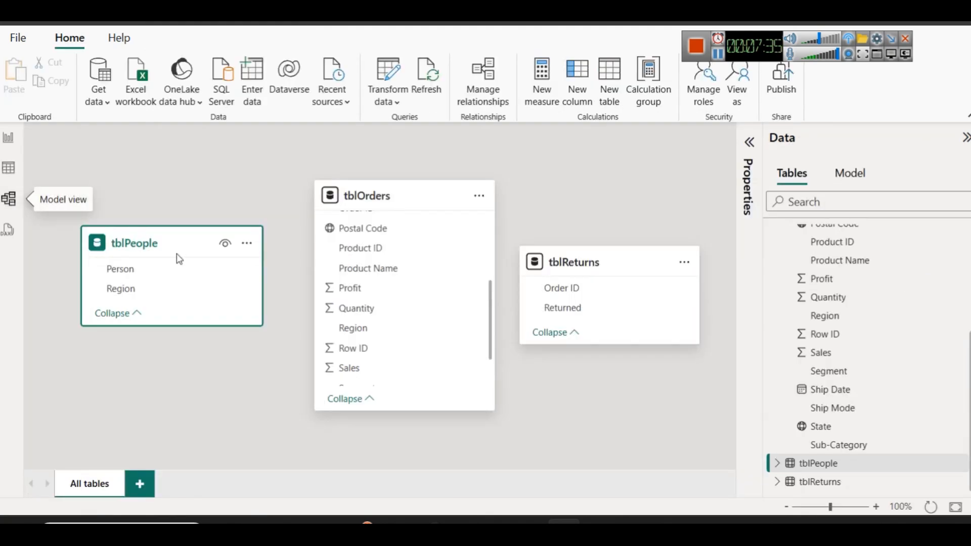
click(471, 84)
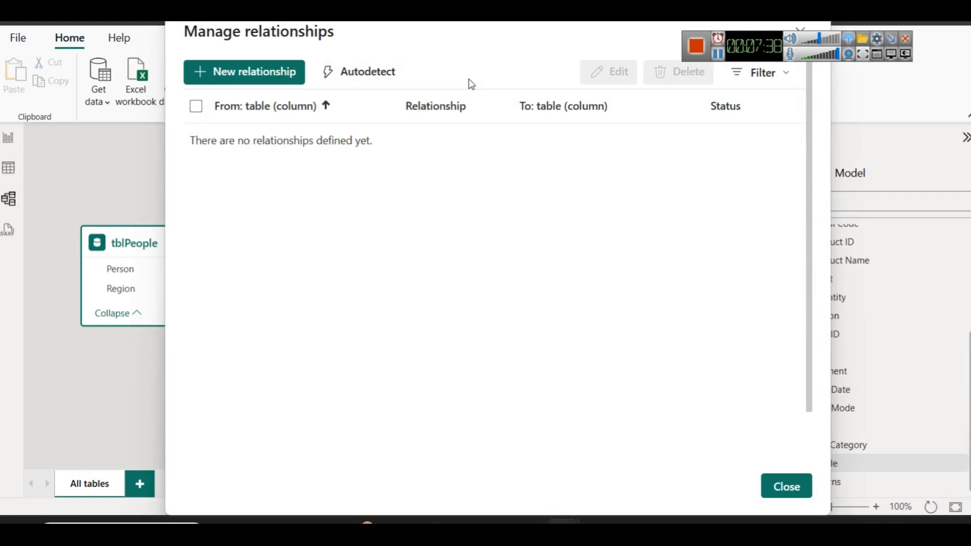
click(213, 82)
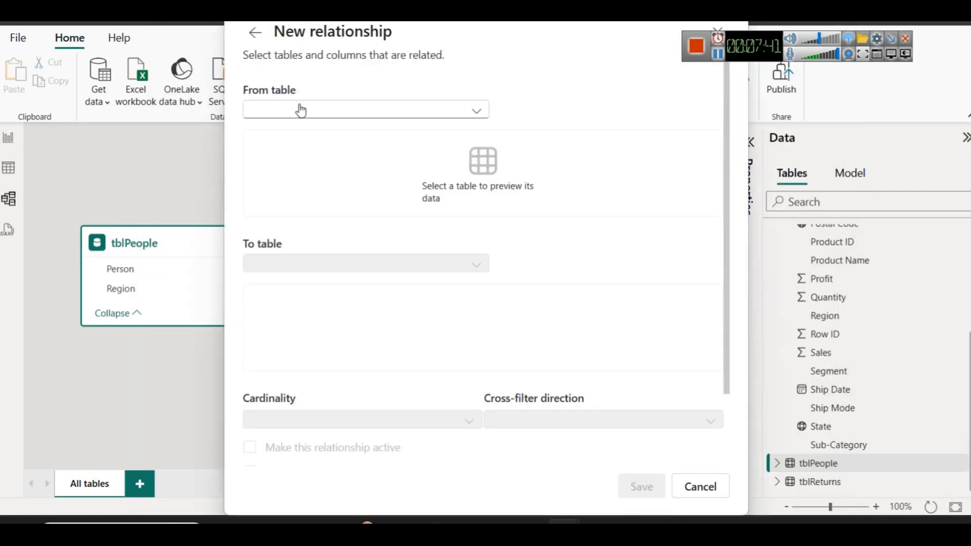
click(301, 111)
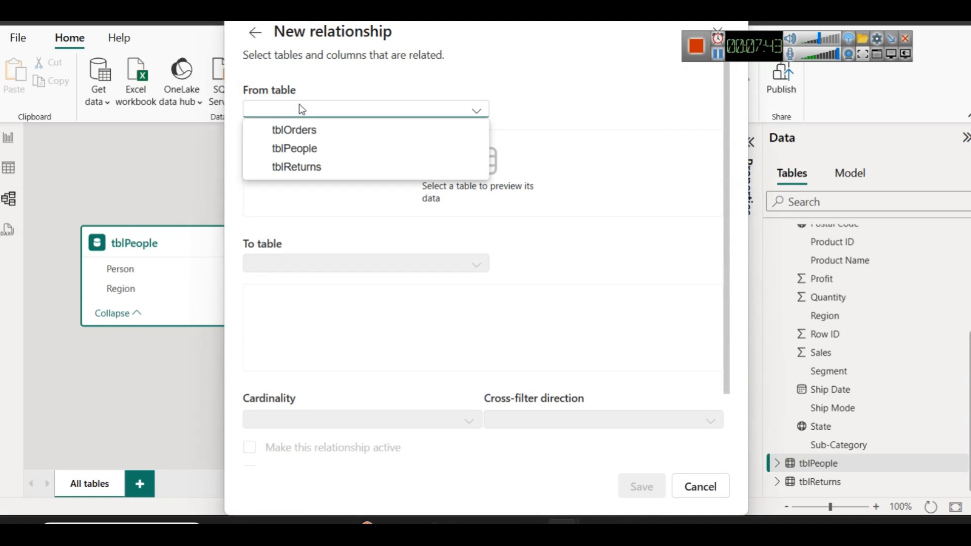
click(314, 149)
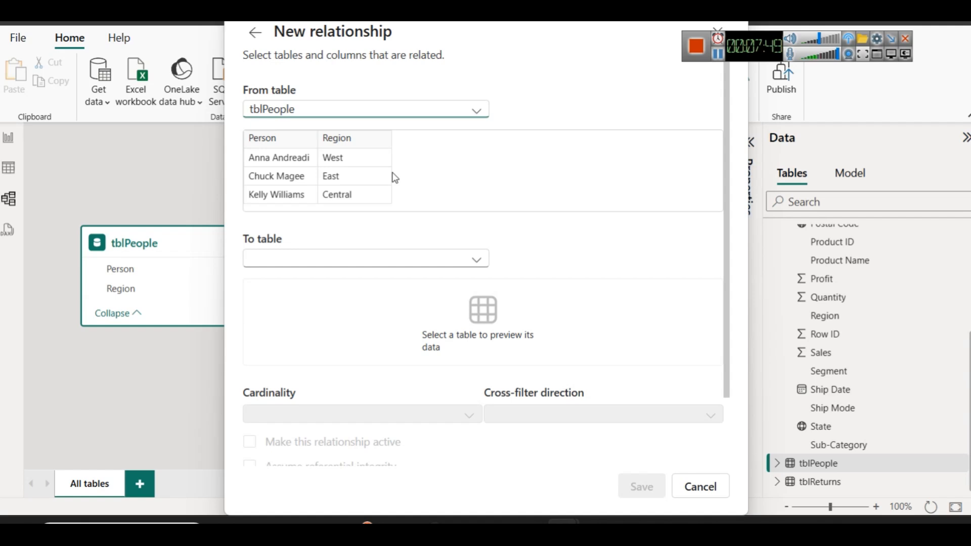
click(344, 260)
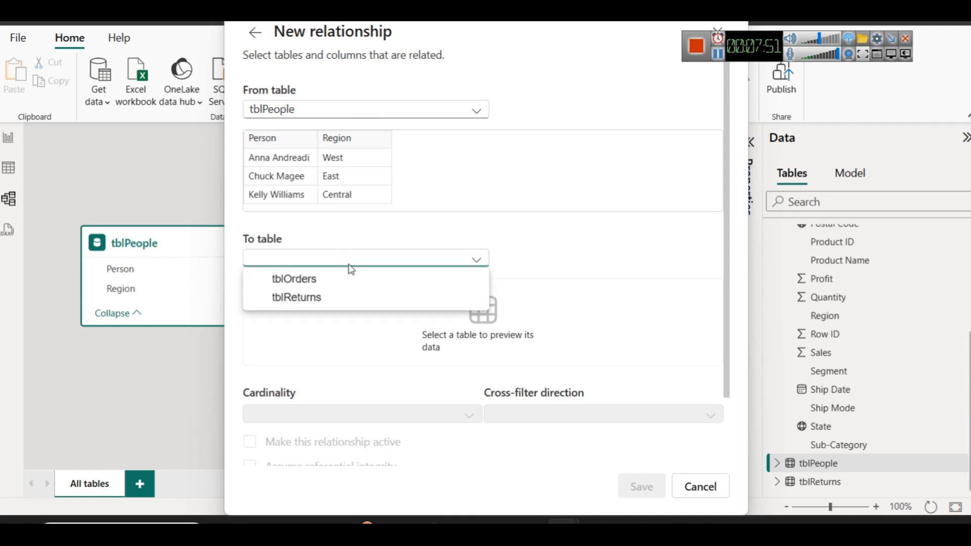
click(324, 279)
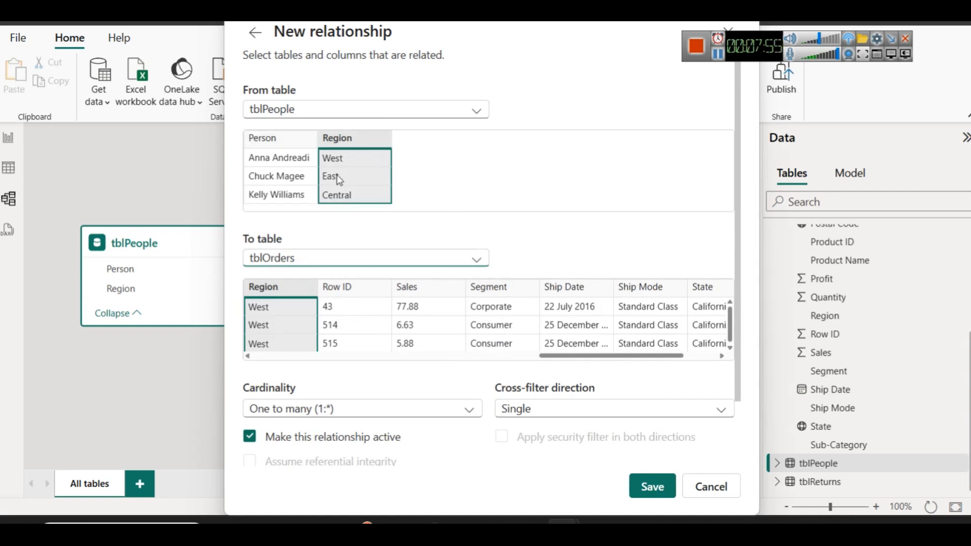
click(370, 141)
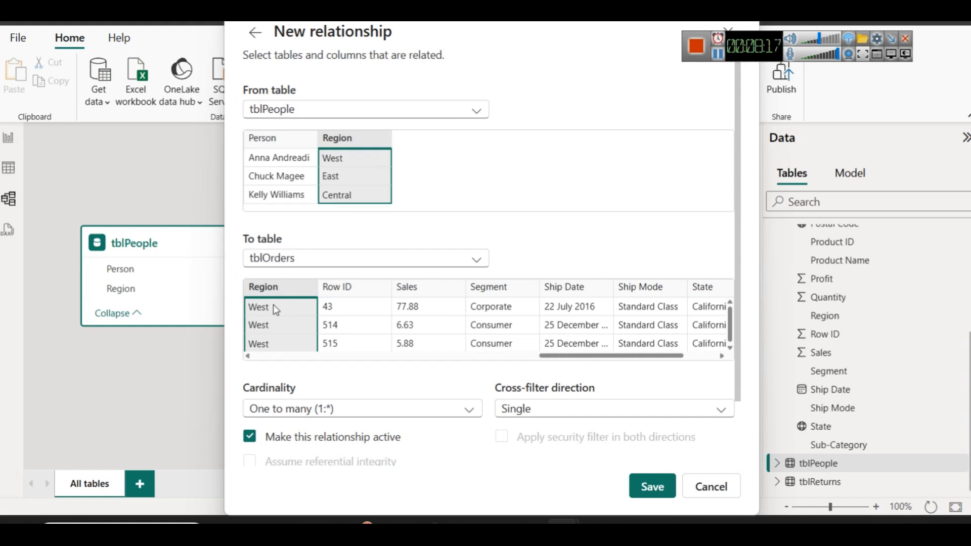
click(650, 485)
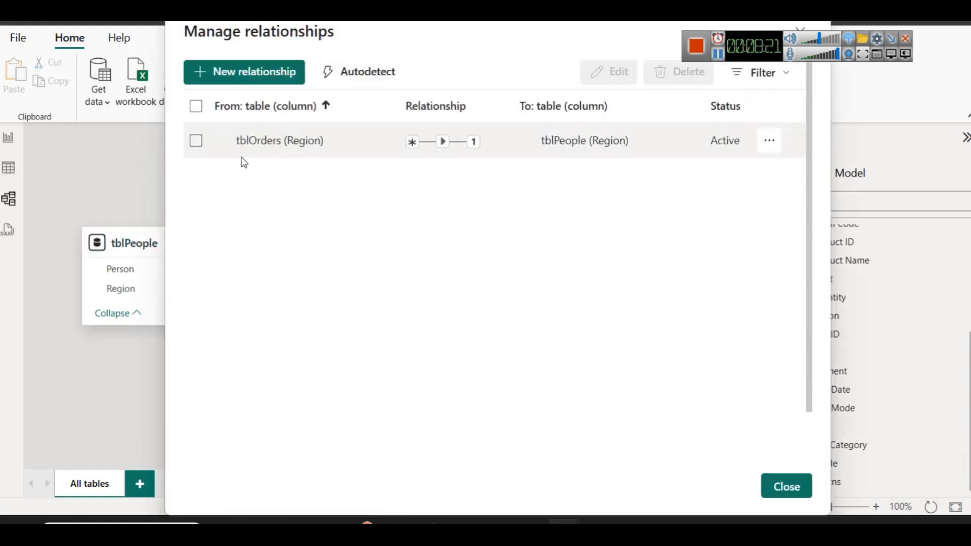
click(786, 486)
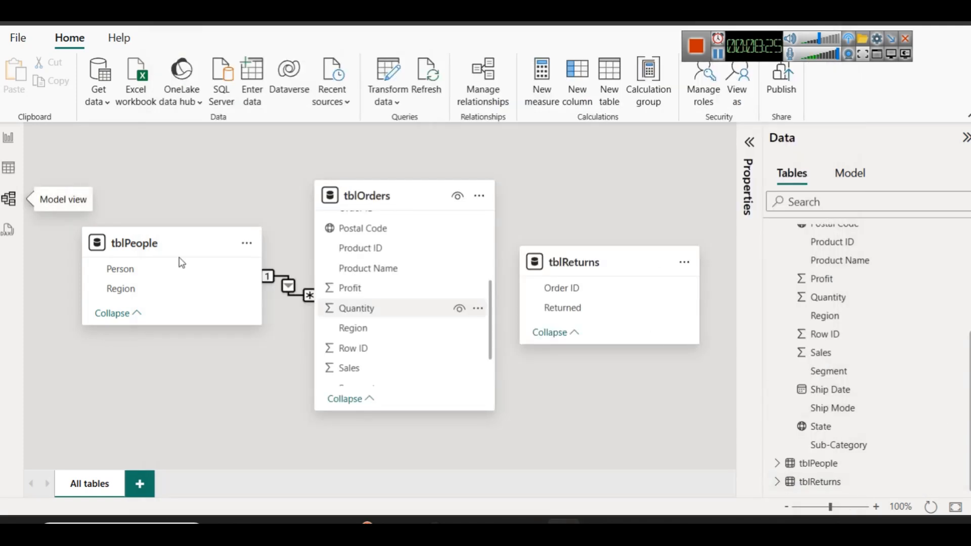
drag(114, 254, 115, 251)
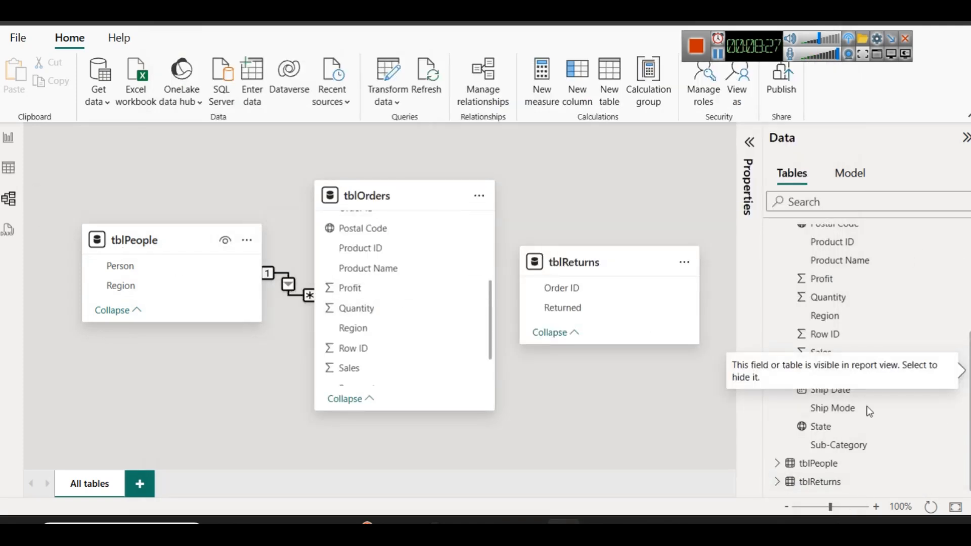
- Find the Order ID field shared by tblReturns and tblOrders, and bring the Order ID column of tblOrders into view in Table view
click(818, 485)
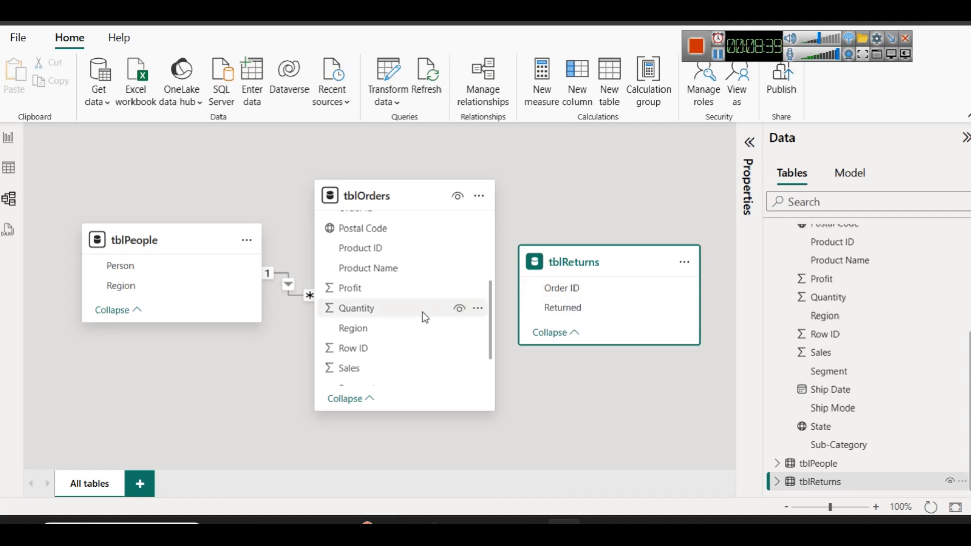
scroll(423, 317, up, 2)
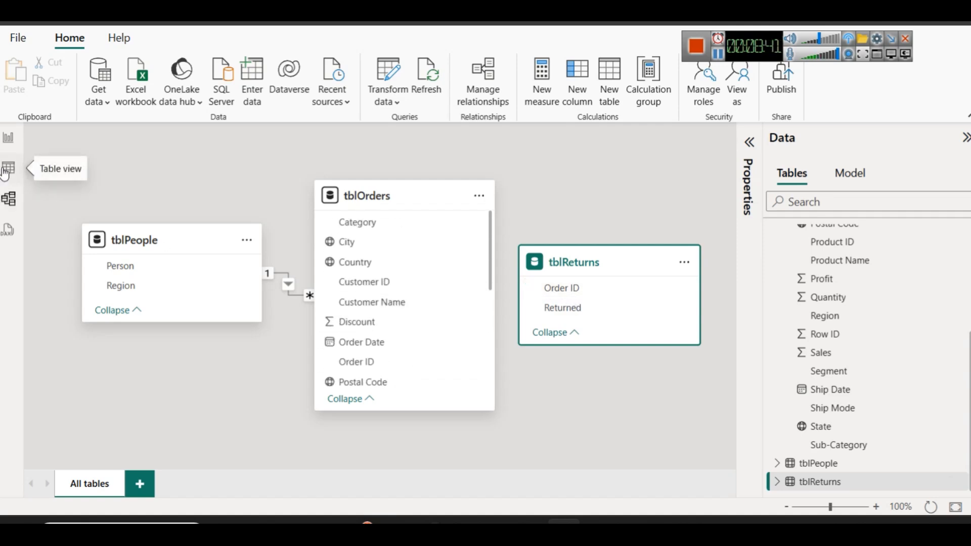
click(8, 167)
scroll(929, 401, down, 3)
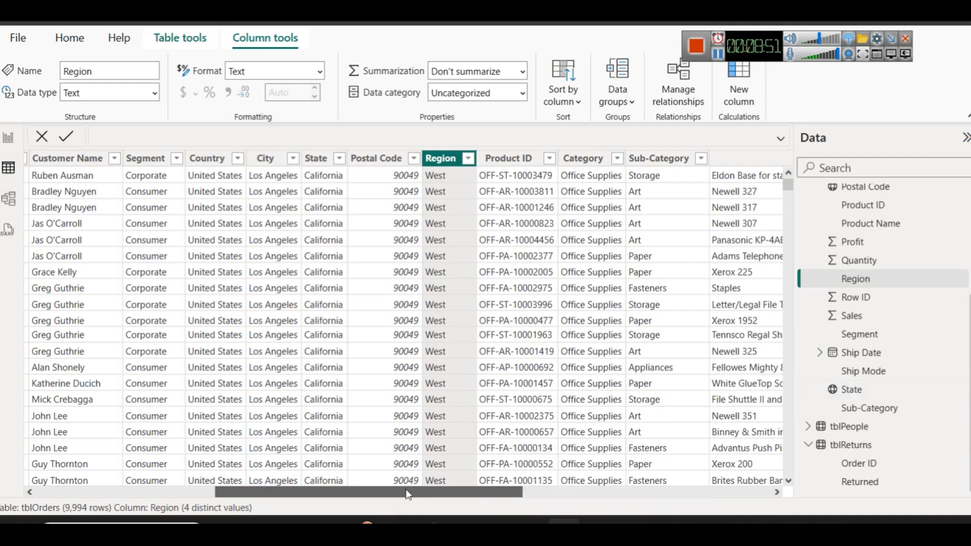
drag(433, 493, 253, 493)
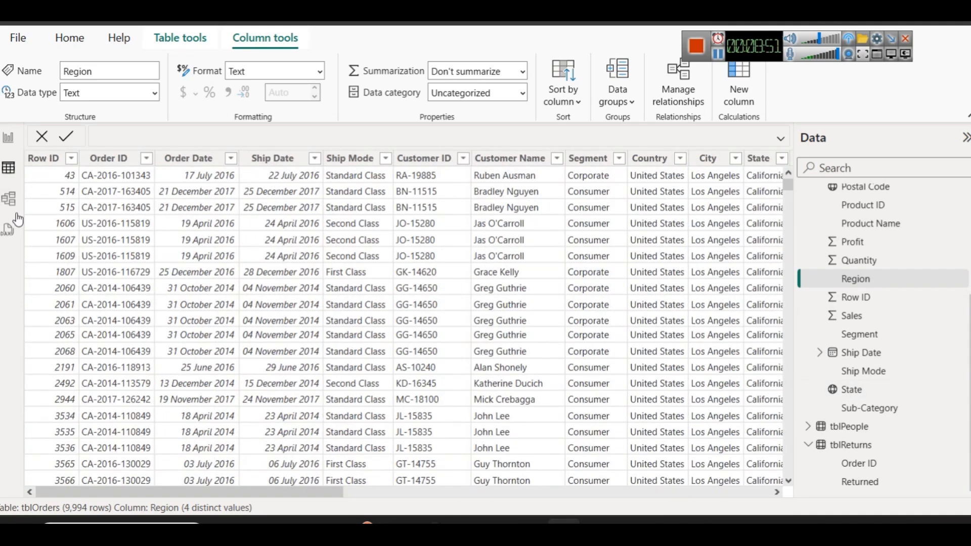
- Trace the repeated order numbers down the Order ID column of tblOrders
click(121, 219)
key(Down)
key(Down)
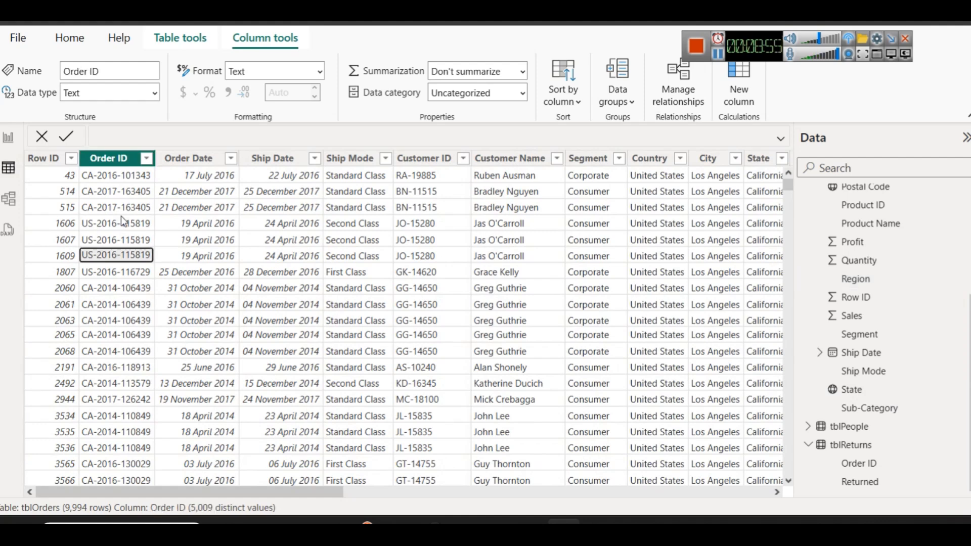
click(141, 224)
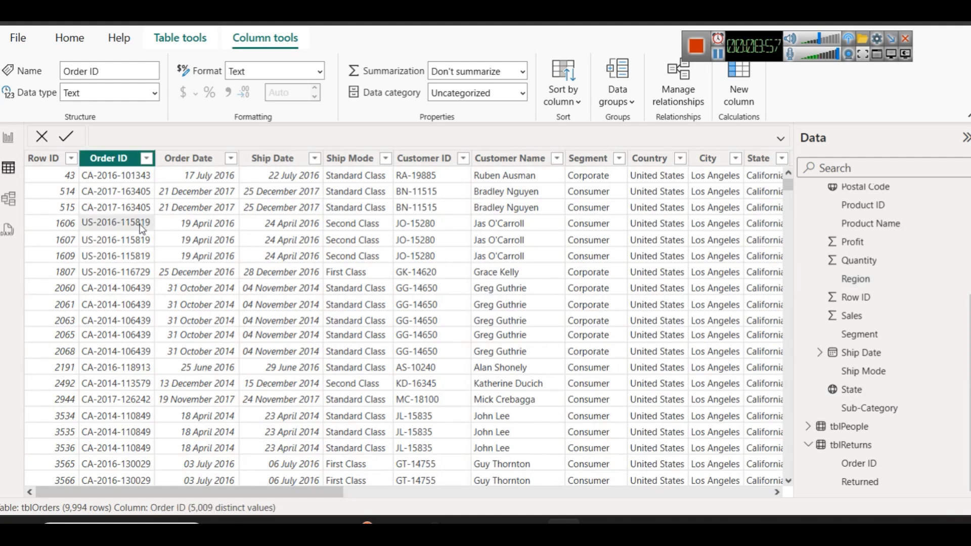
click(140, 239)
click(144, 256)
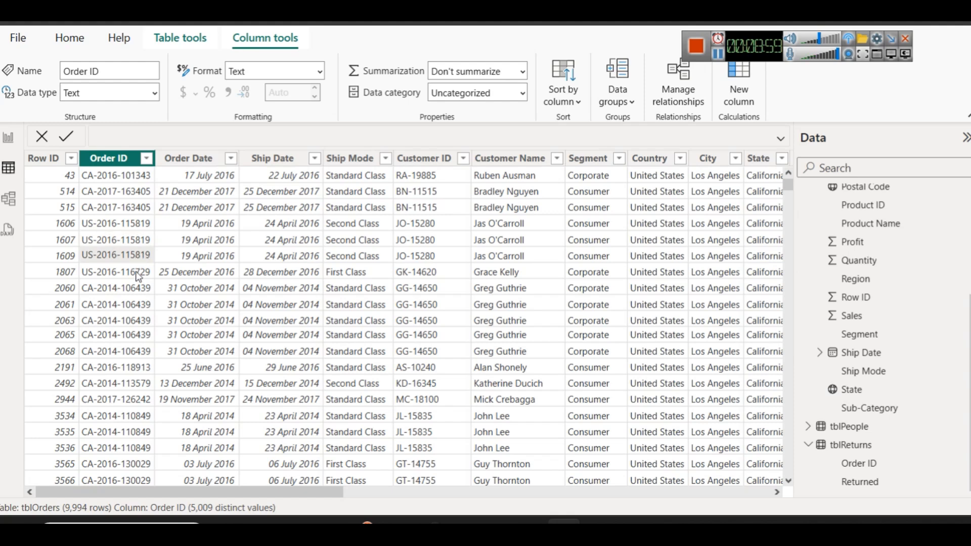
click(146, 289)
click(143, 318)
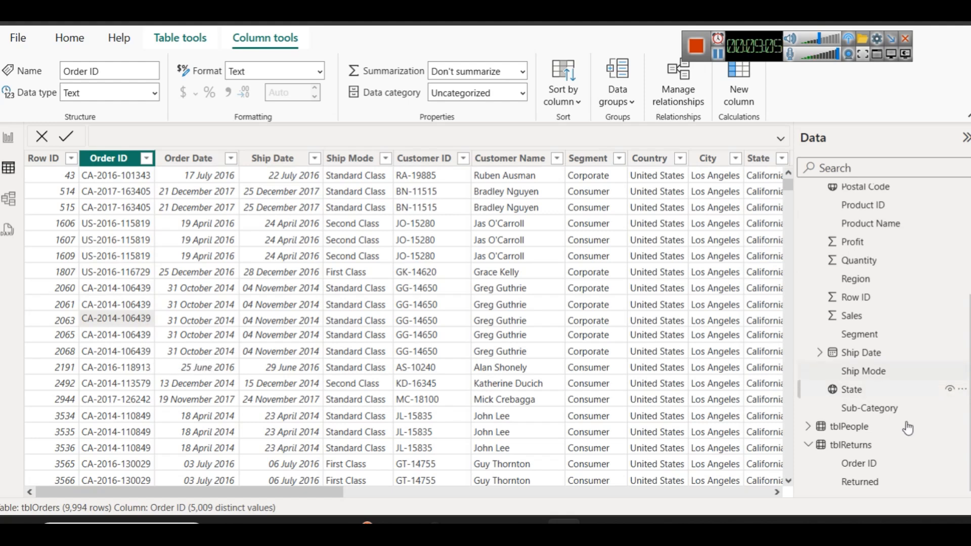
- Display the tblReturns rows and look through its Returned and Order ID columns
click(859, 446)
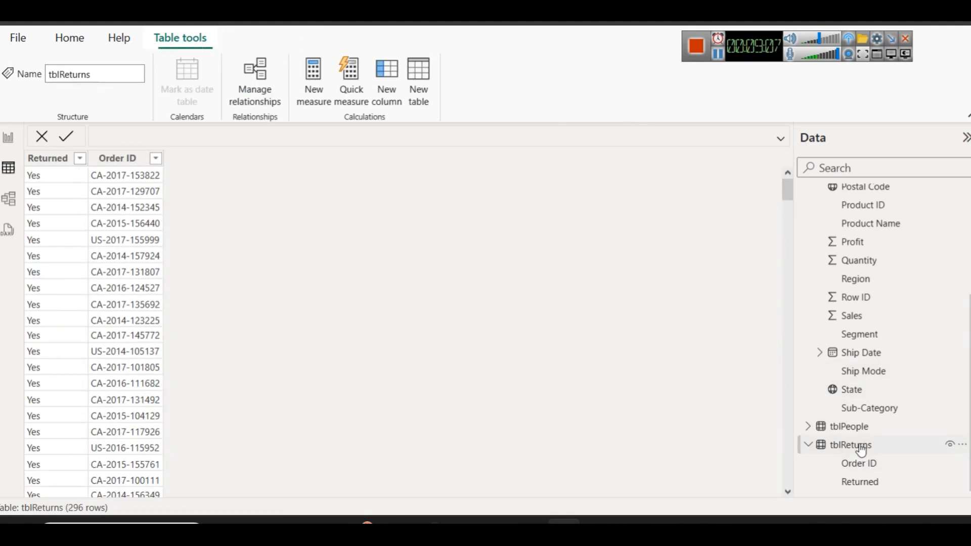
scroll(94, 284, down, 20)
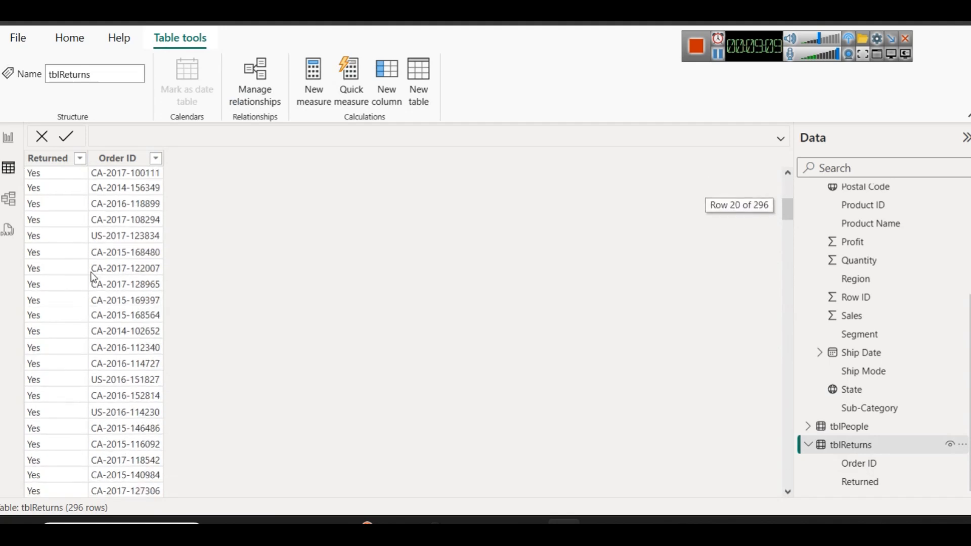
scroll(96, 285, down, 1)
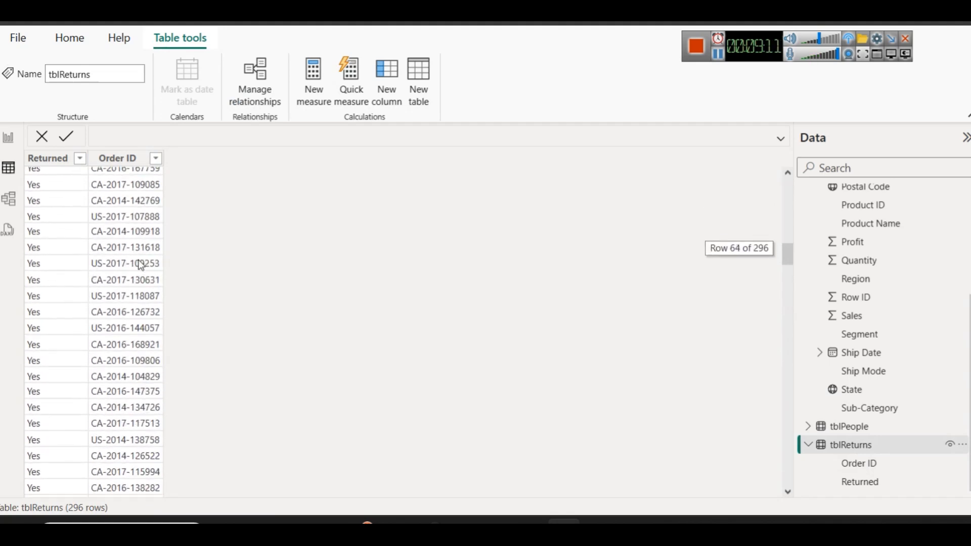
scroll(147, 379, up, 15)
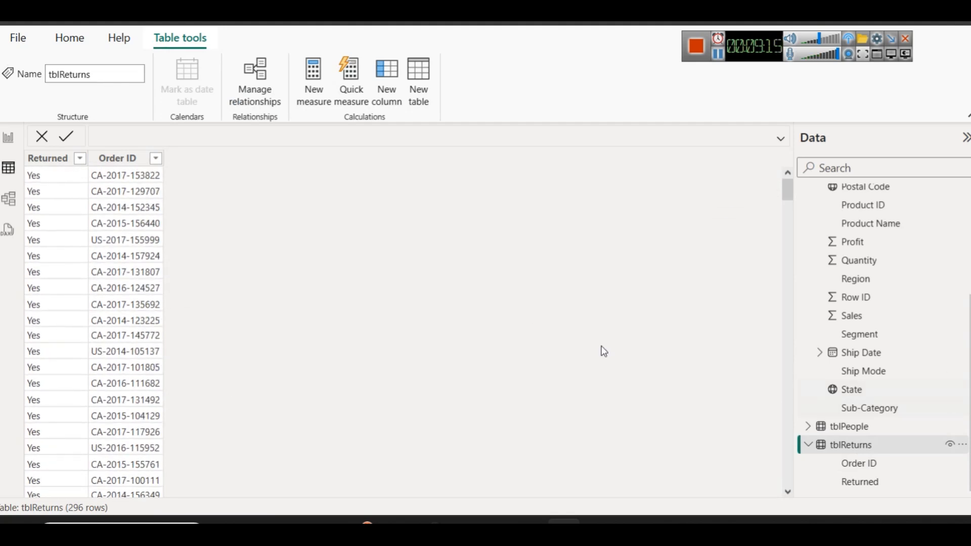
- Create an active many-to-one relationship from tblOrders to tblReturns on Order ID with single cross-filter direction
click(15, 202)
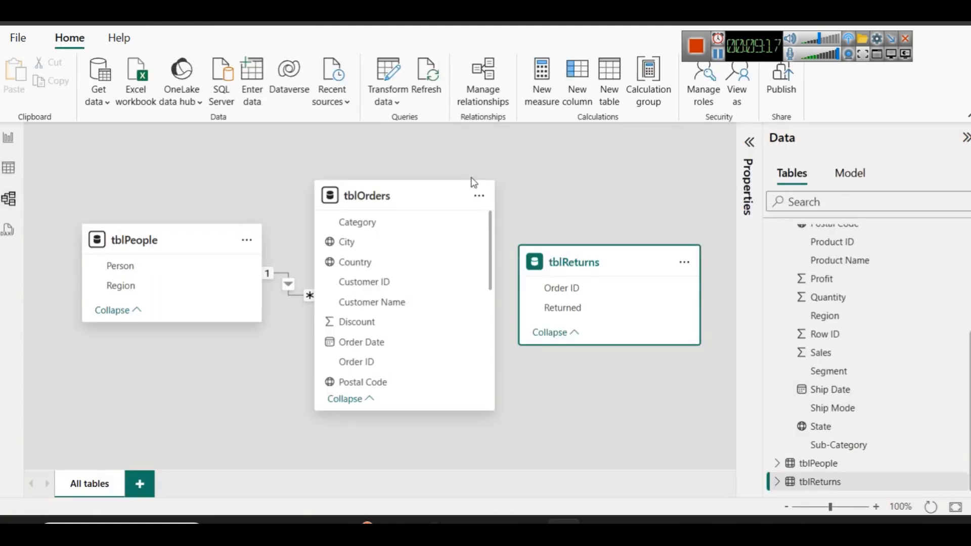
click(488, 103)
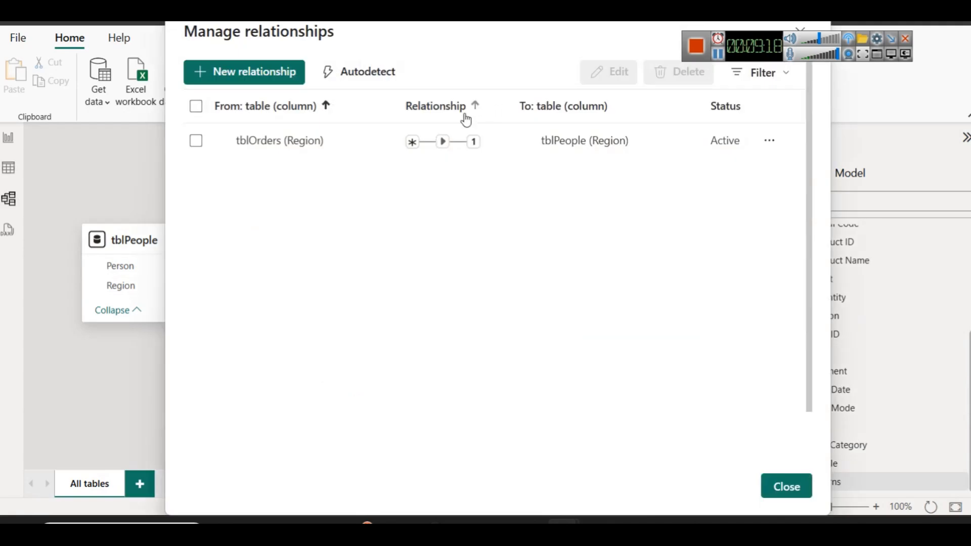
click(271, 78)
click(335, 110)
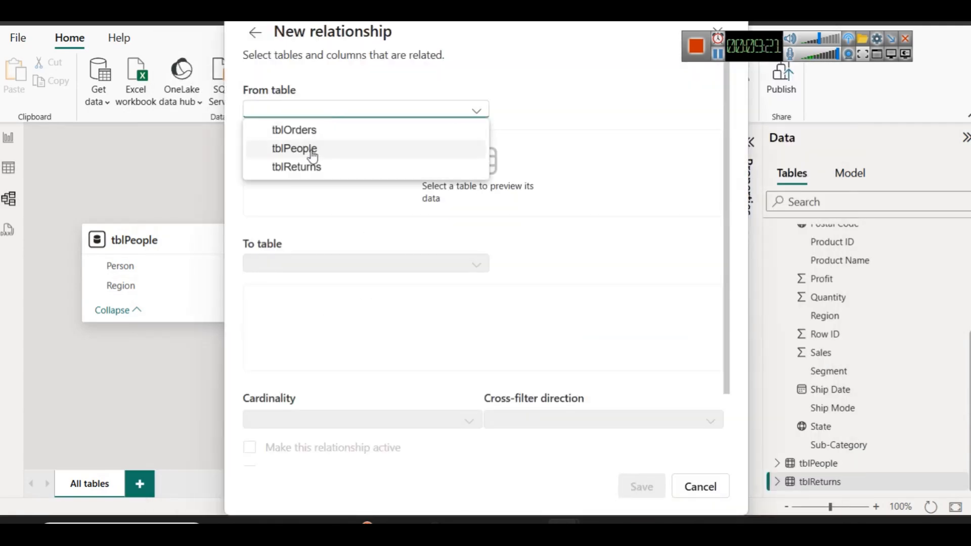
click(310, 131)
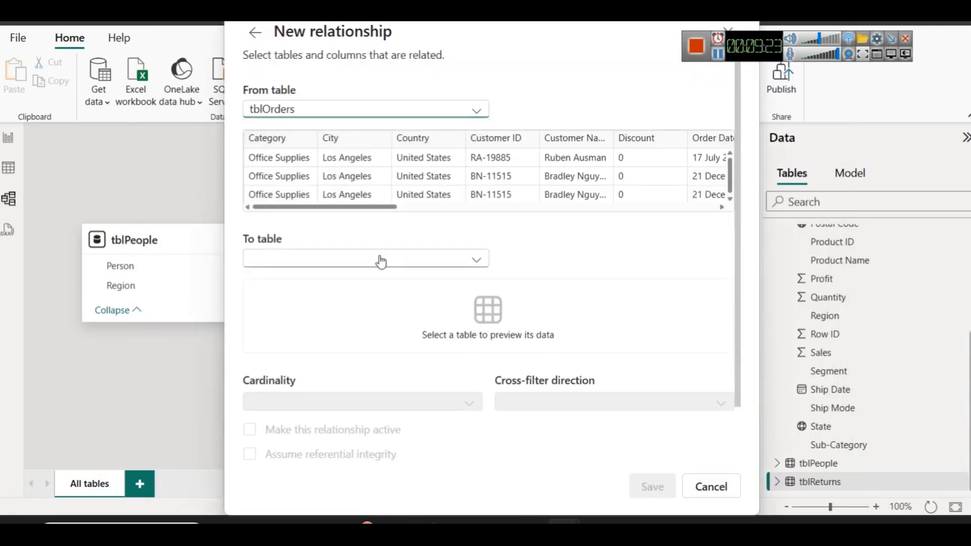
drag(316, 207, 374, 216)
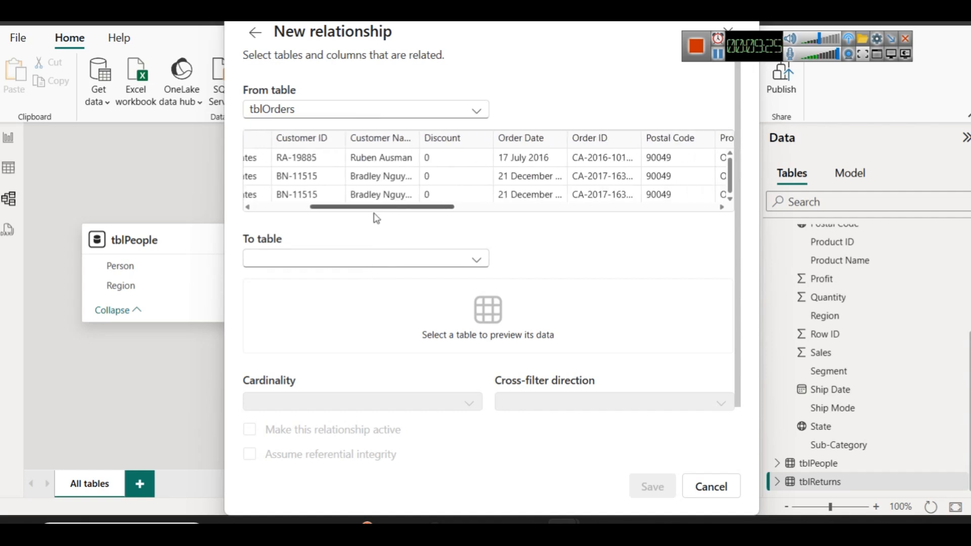
click(636, 178)
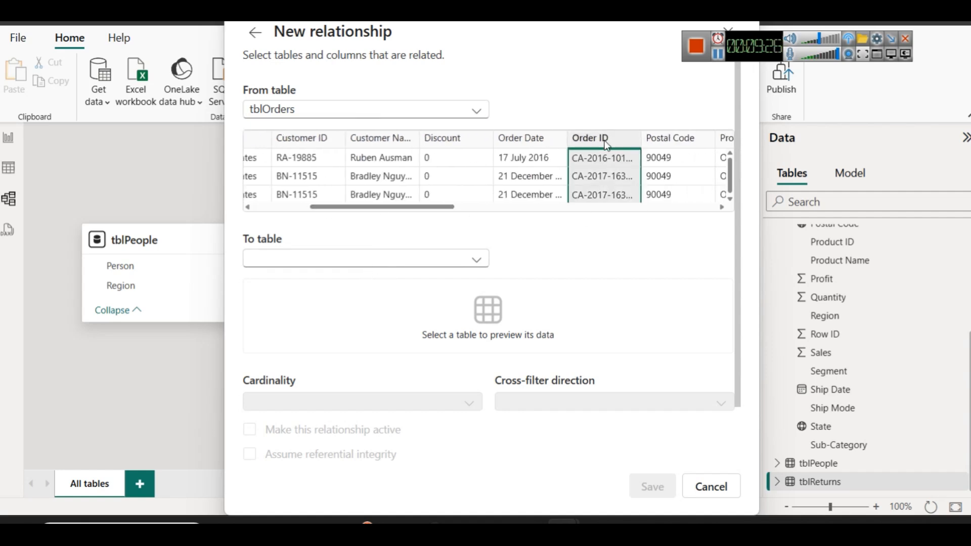
click(306, 258)
click(325, 300)
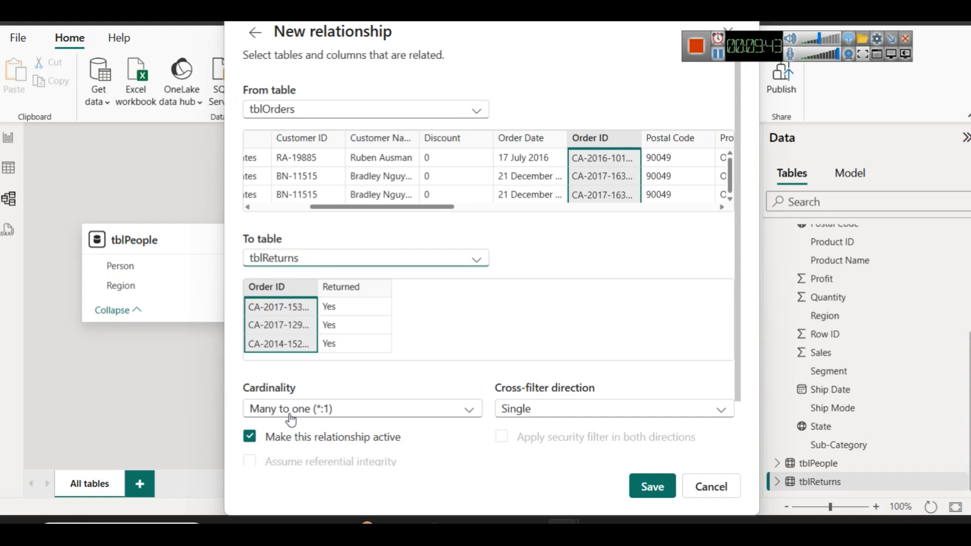
click(663, 486)
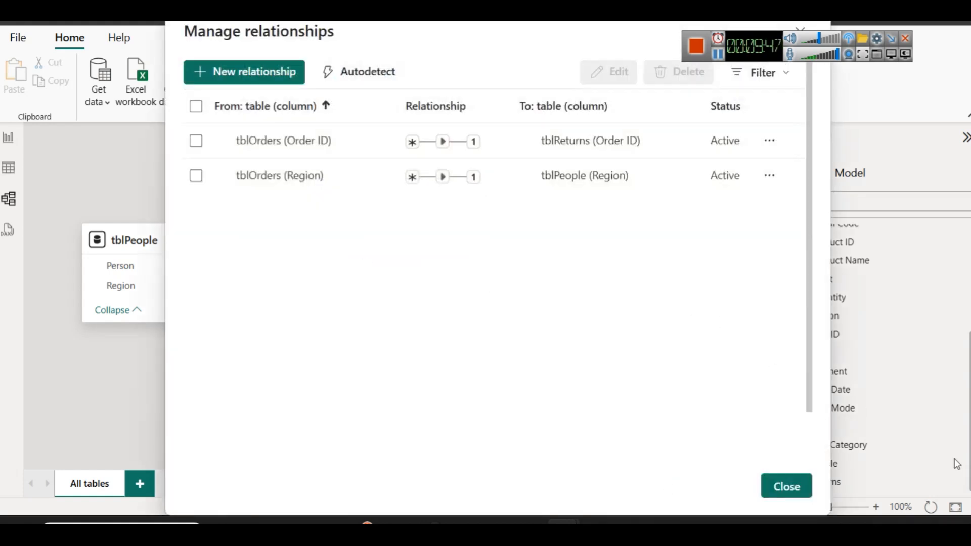
click(790, 489)
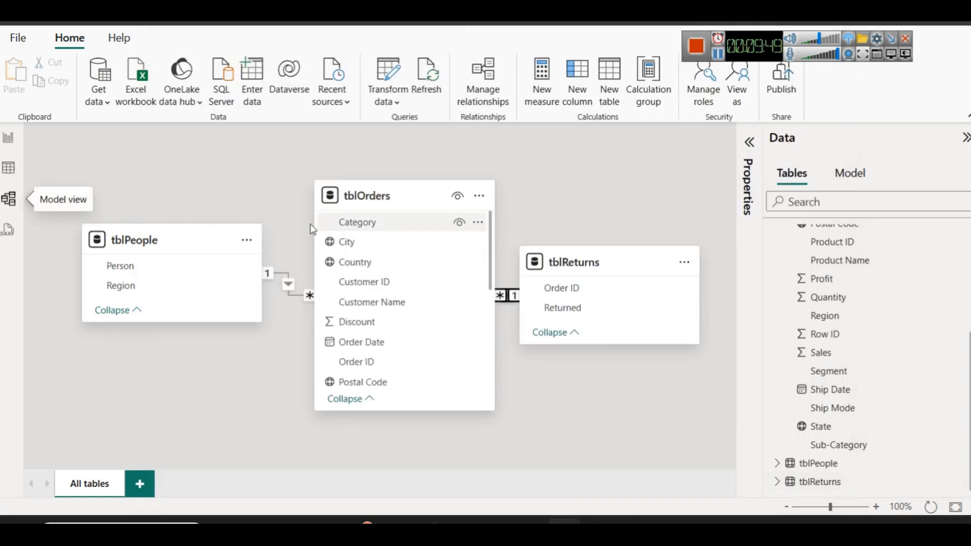
- Rearrange the tblPeople, tblOrders and tblReturns cards in the model, spacing tblReturns away from tblOrders to expose their relationship line
drag(393, 199, 382, 201)
drag(559, 256, 633, 275)
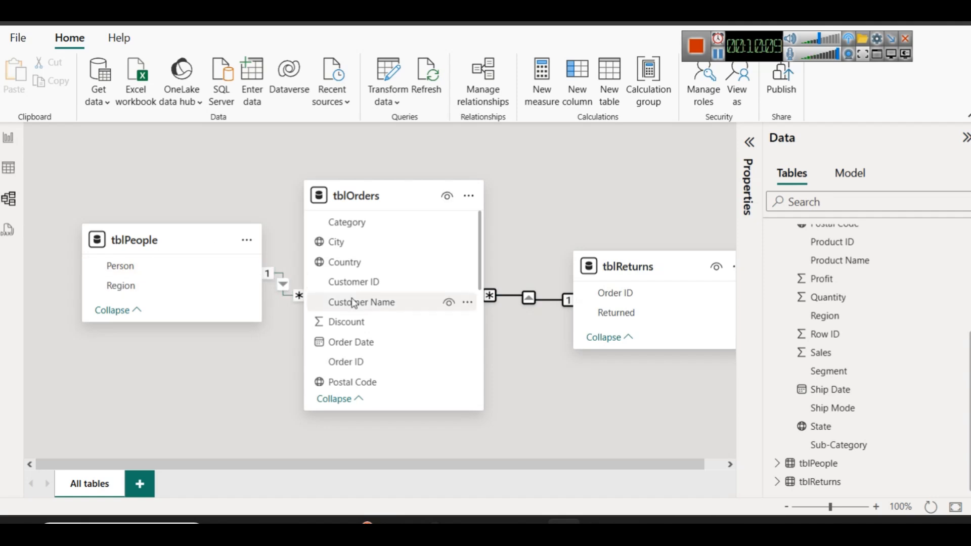
scroll(355, 306, down, 3)
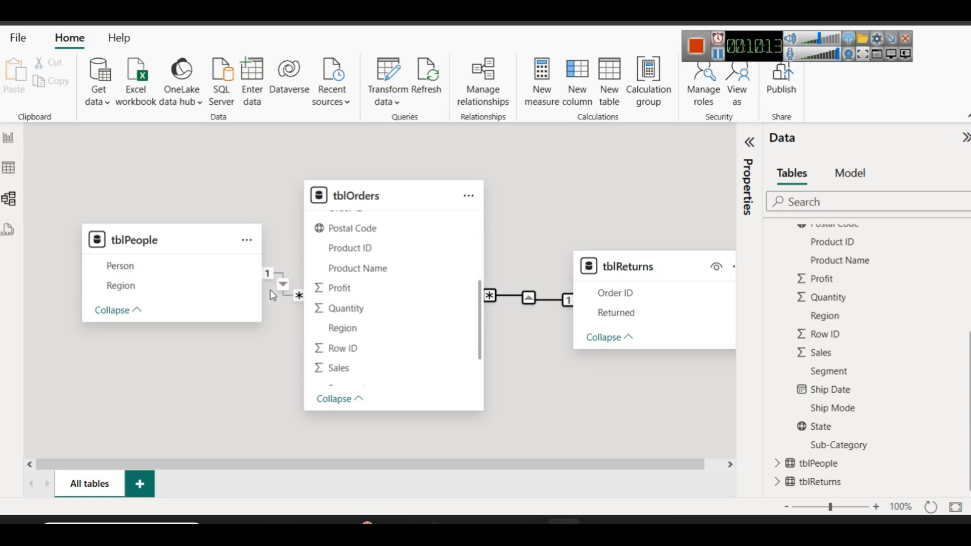
click(7, 141)
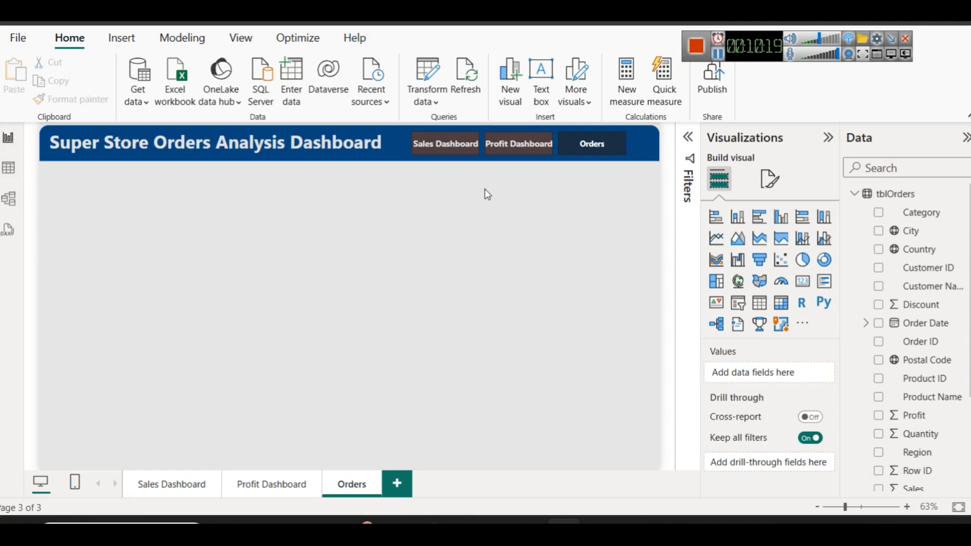
click(9, 198)
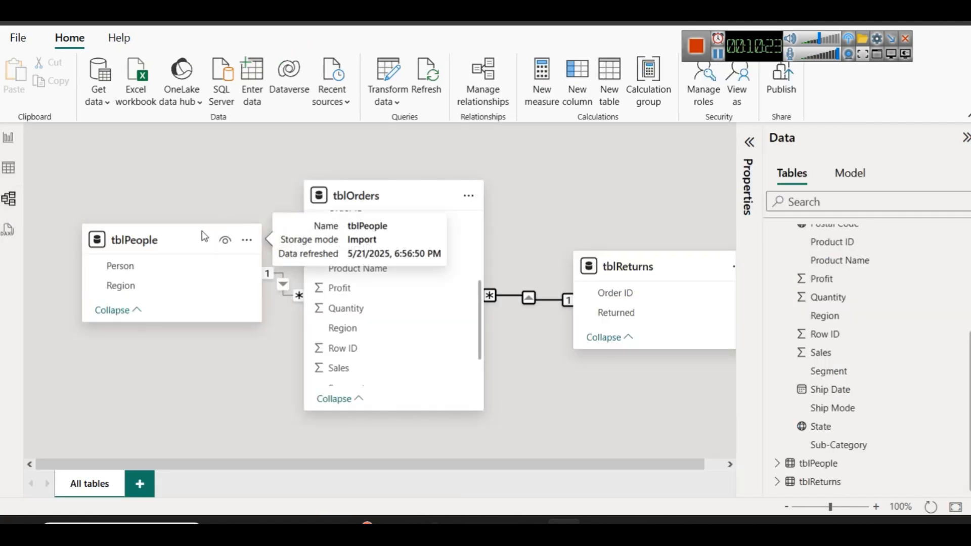
drag(153, 231, 153, 225)
drag(360, 185, 375, 186)
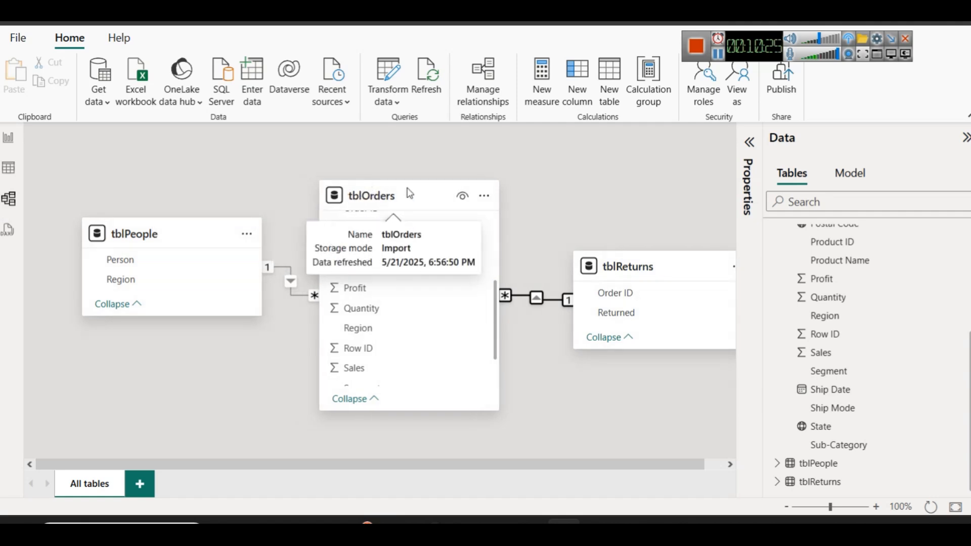
click(482, 71)
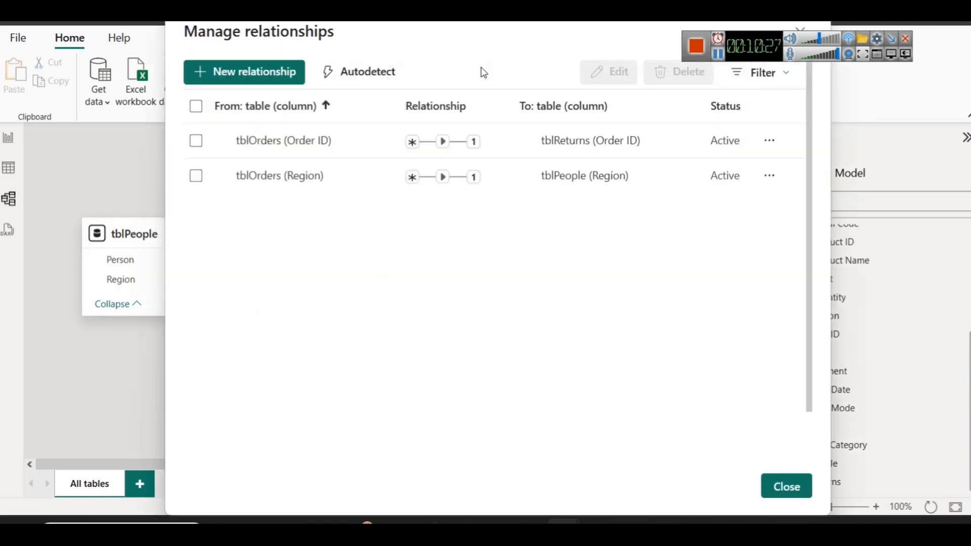
click(220, 72)
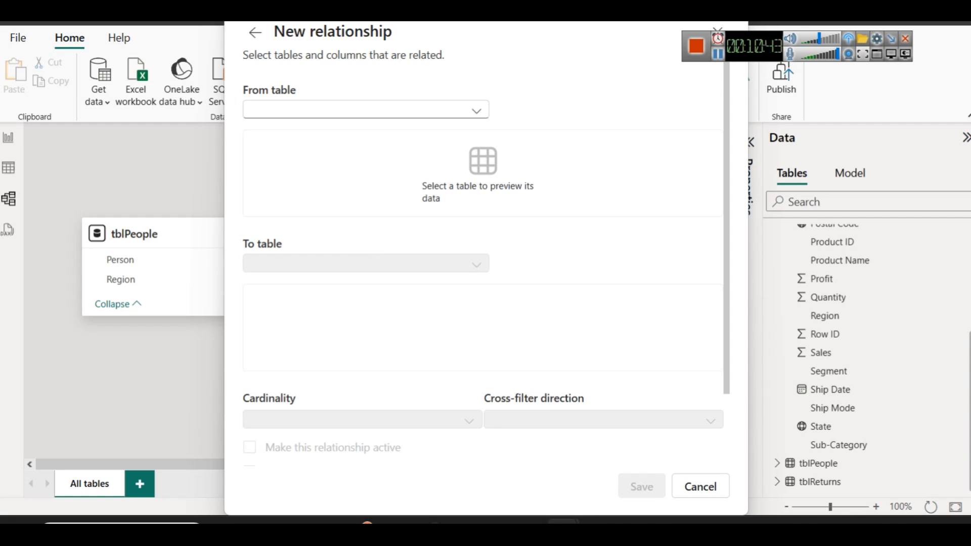
click(717, 54)
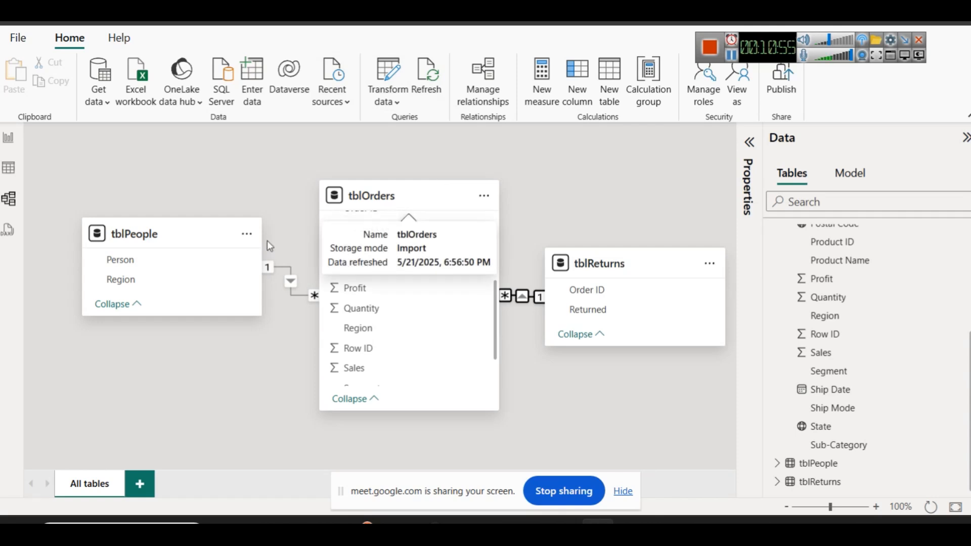
- Open the tblOrders query for editing in Power Query Editor and refresh its outdated data preview
click(479, 202)
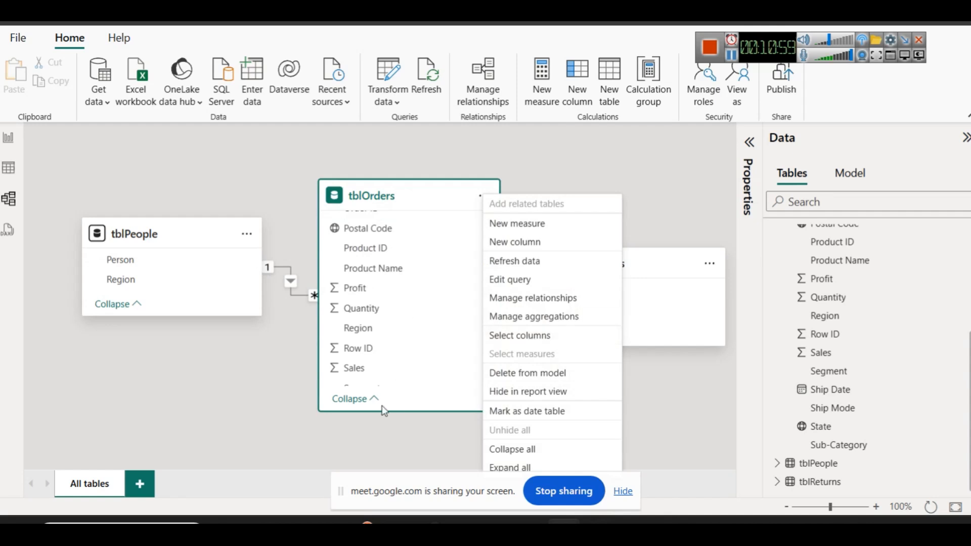
click(207, 362)
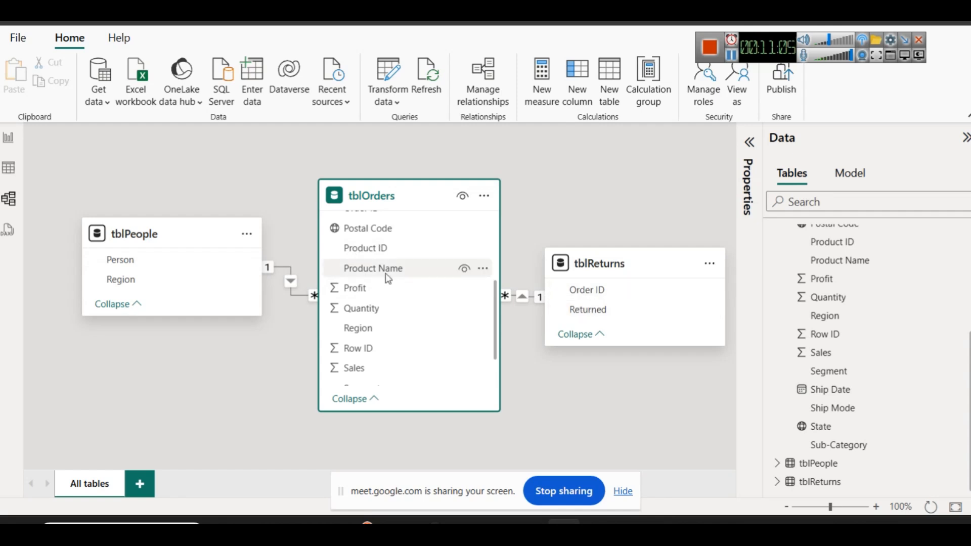
click(482, 195)
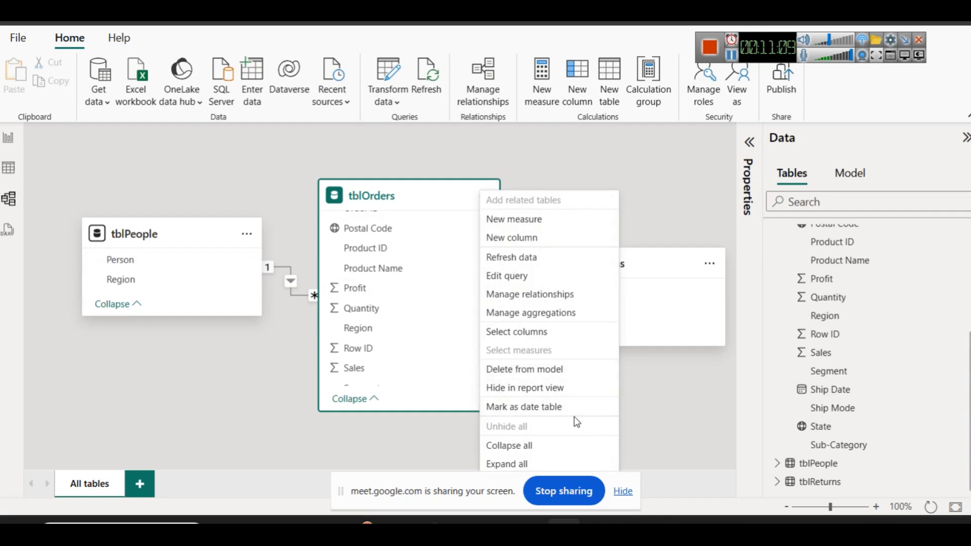
click(533, 276)
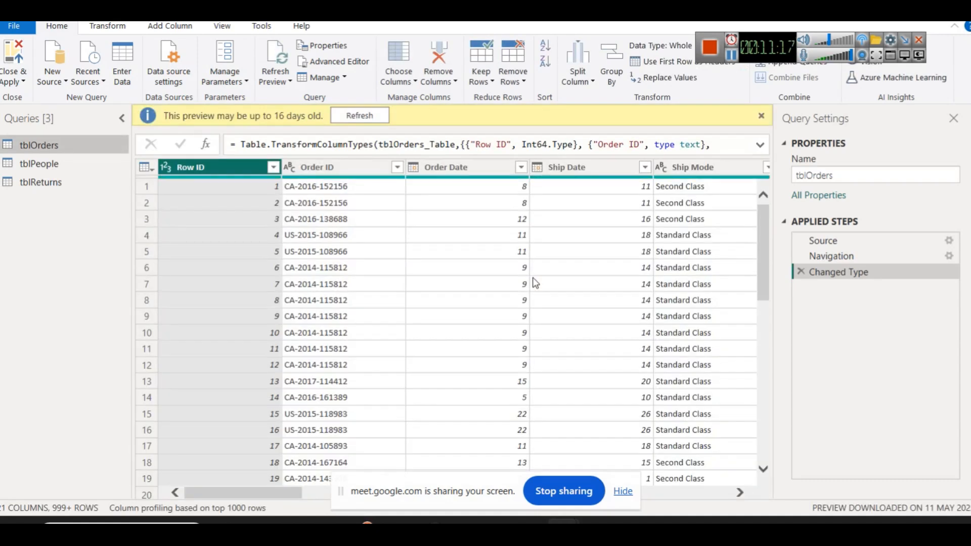
click(360, 115)
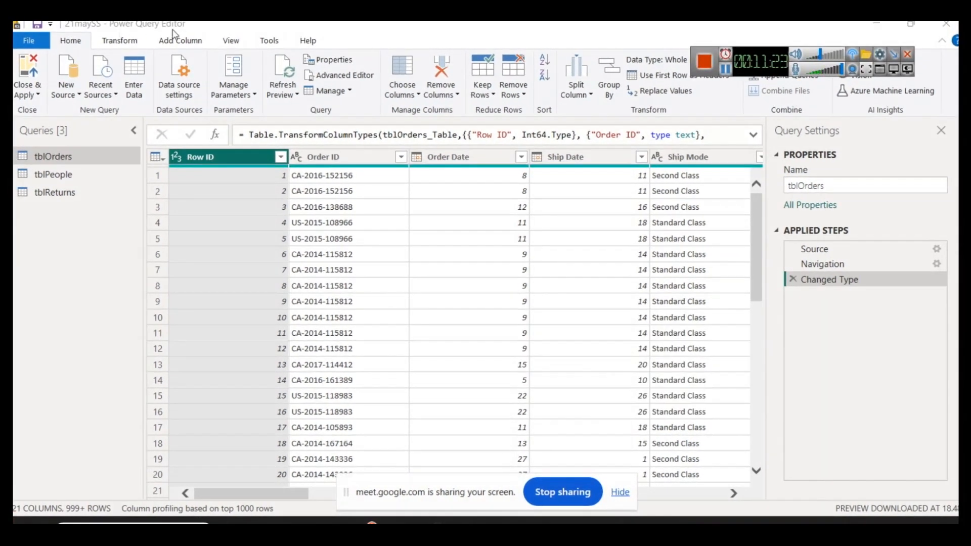
- Look through the tblPeople, tblReturns and tblOrders queries, including the Sales, Quantity, Discount and Profit columns, and return to the model
click(78, 175)
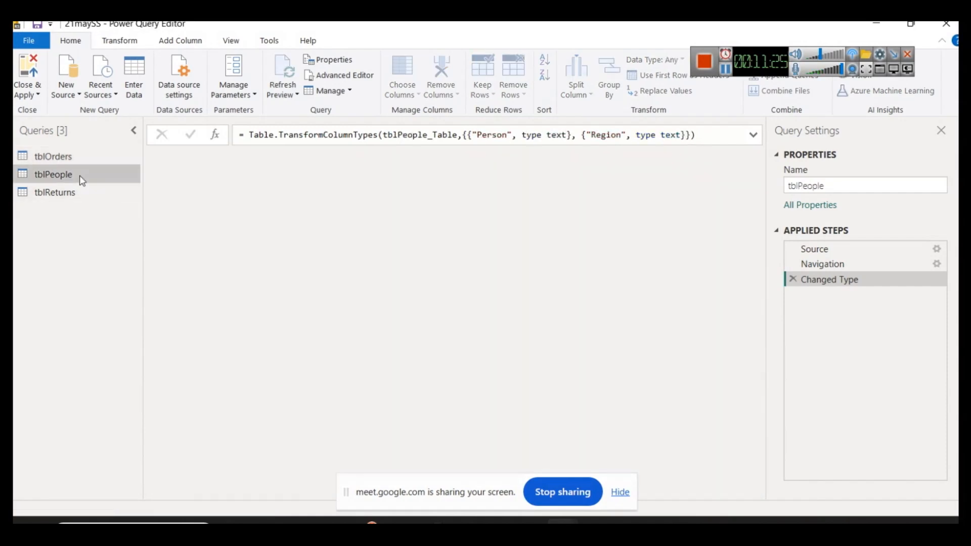
click(96, 192)
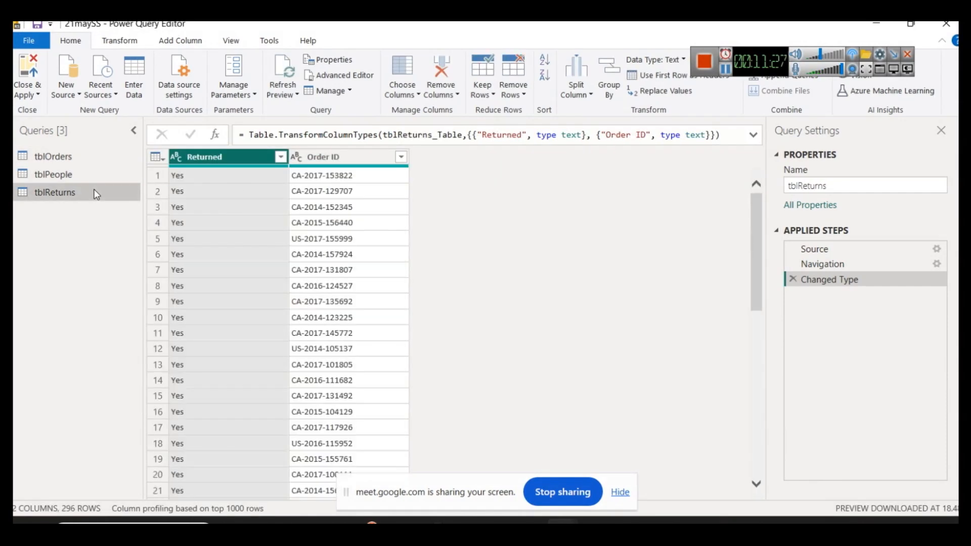
click(76, 158)
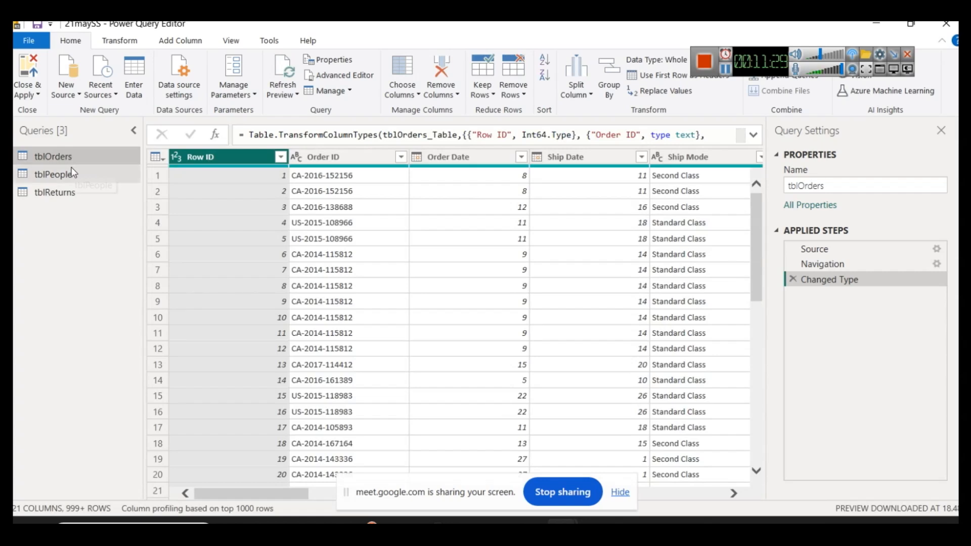
drag(762, 61, 748, 34)
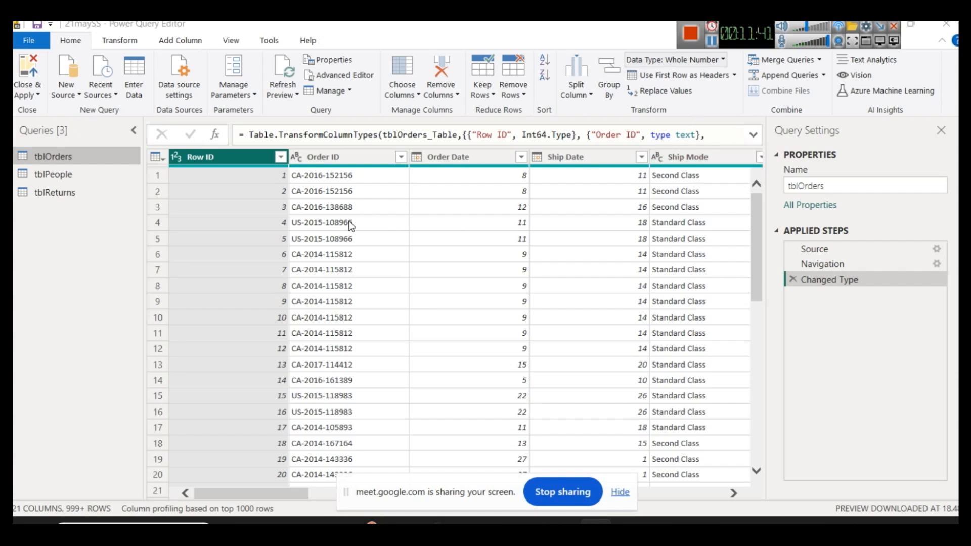
click(72, 192)
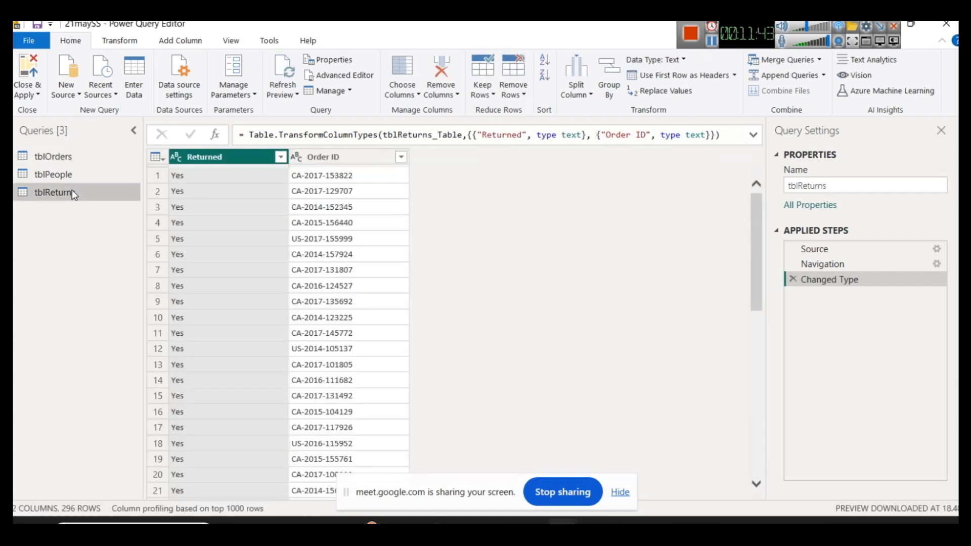
click(66, 160)
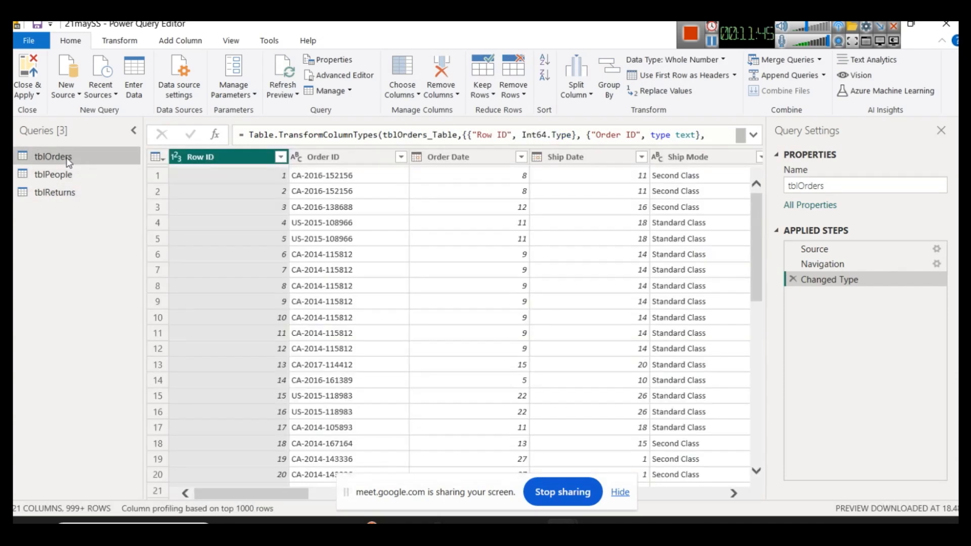
drag(251, 487, 681, 491)
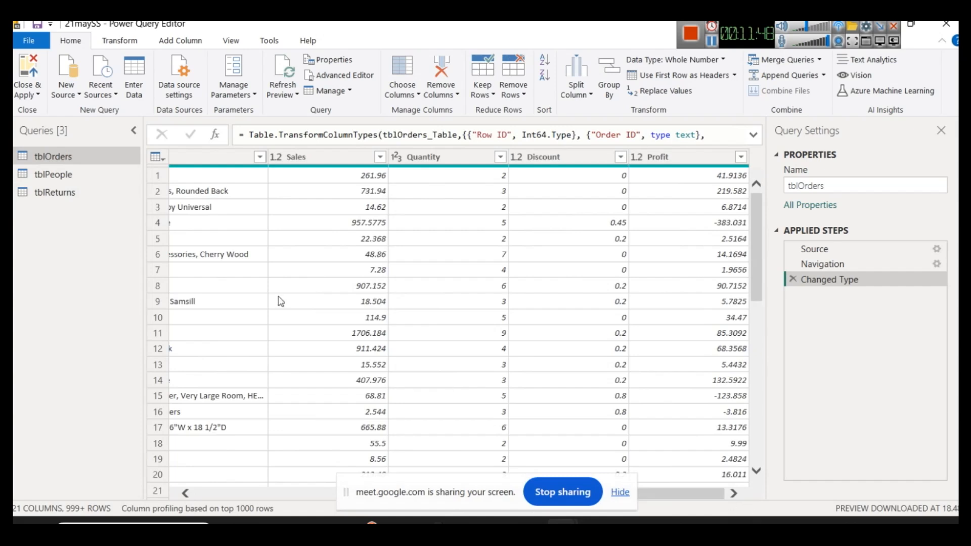
click(53, 174)
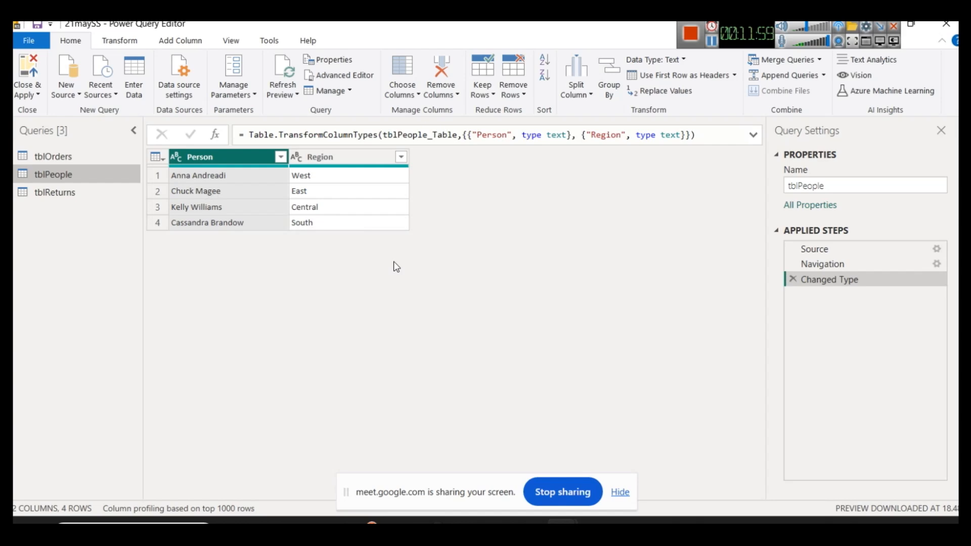
click(31, 97)
click(45, 142)
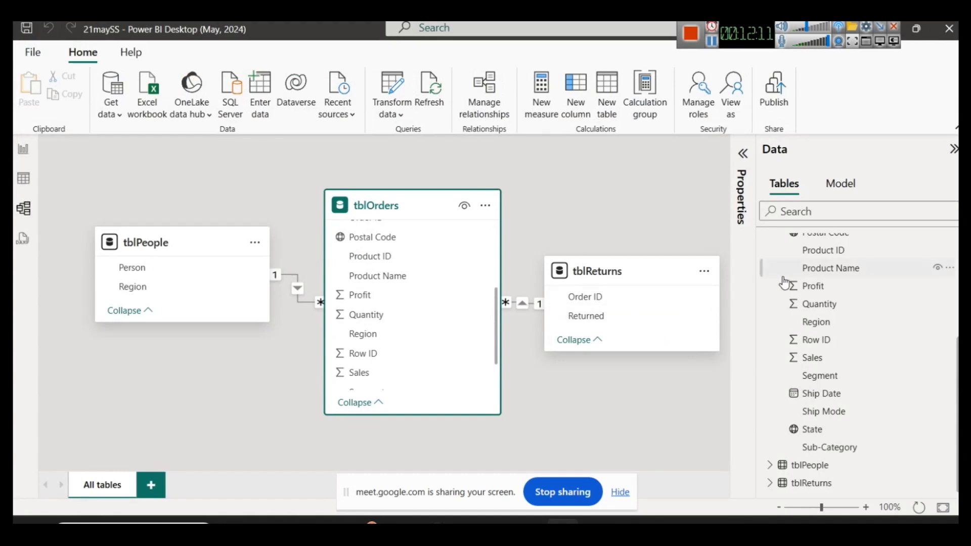
- Reopen Power Query Editor from the tblOrders table and display the Person and Region rows of the tblPeople query
scroll(881, 387, up, 3)
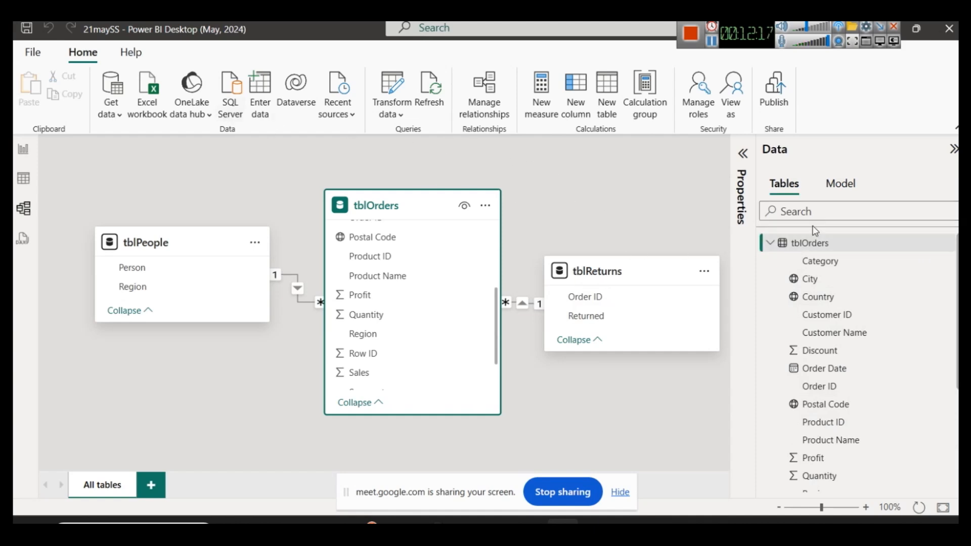
right_click(805, 243)
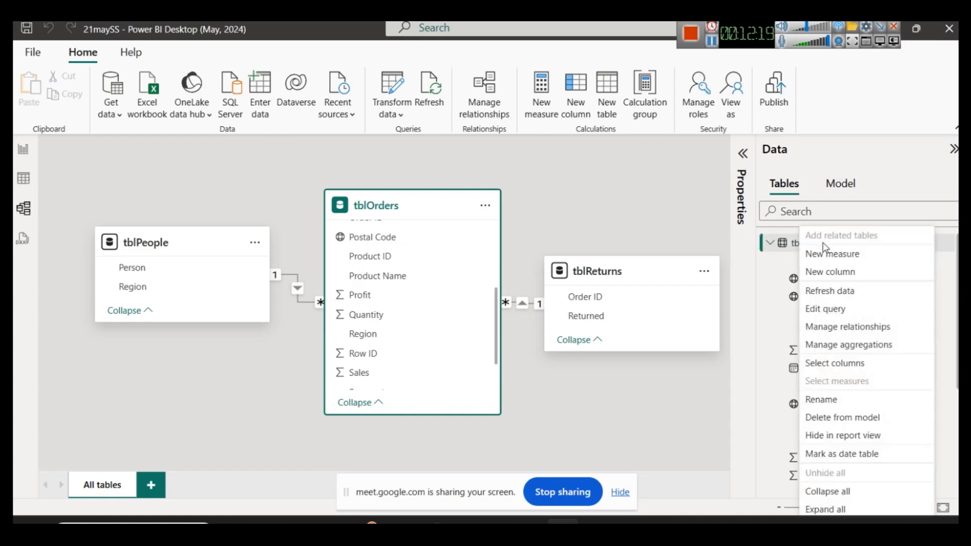
click(857, 308)
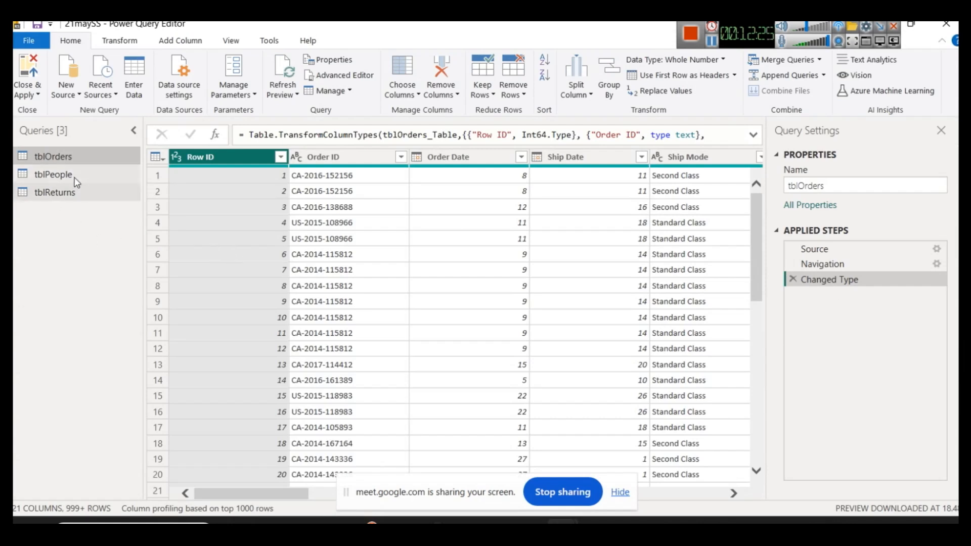
click(58, 173)
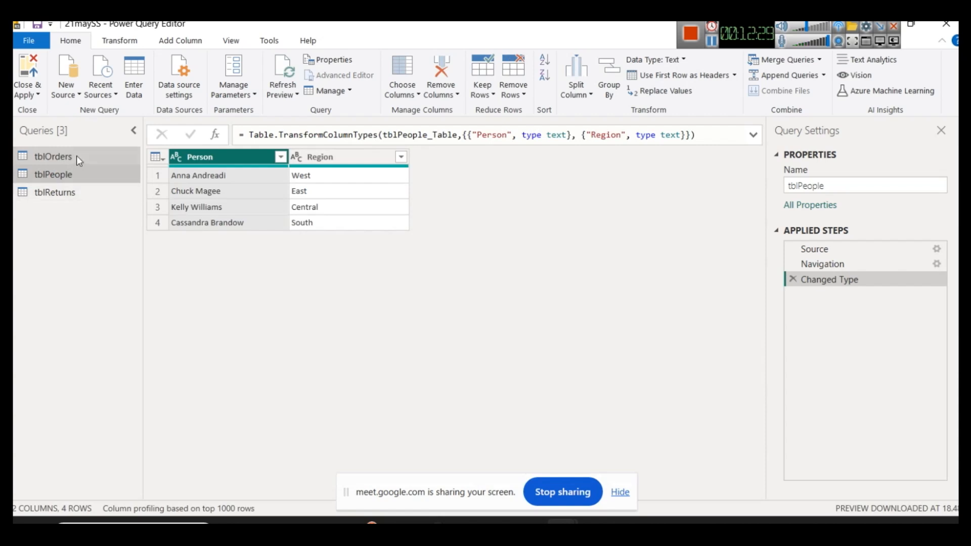
- Compare the Returned and Order ID columns of the tblReturns query with the columns of tblOrders
click(76, 156)
click(67, 193)
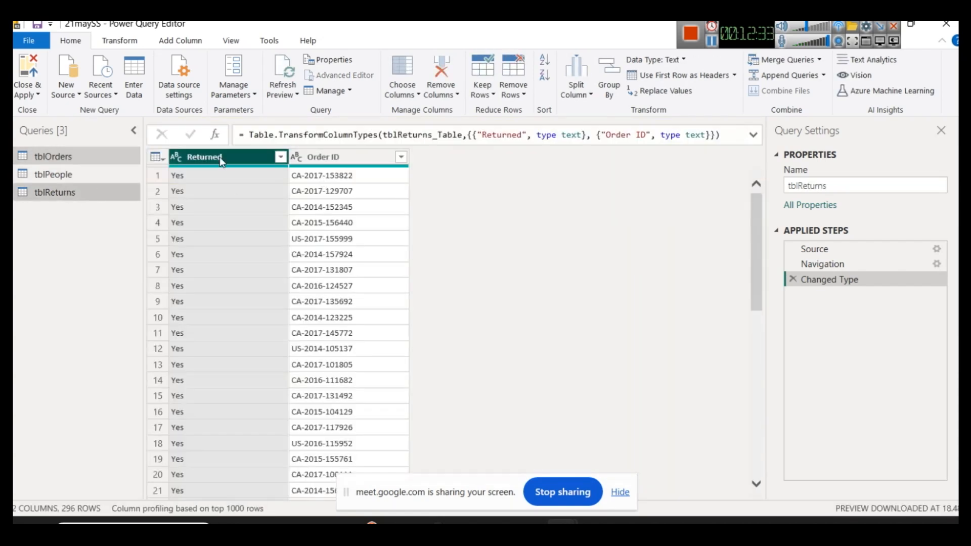
click(75, 154)
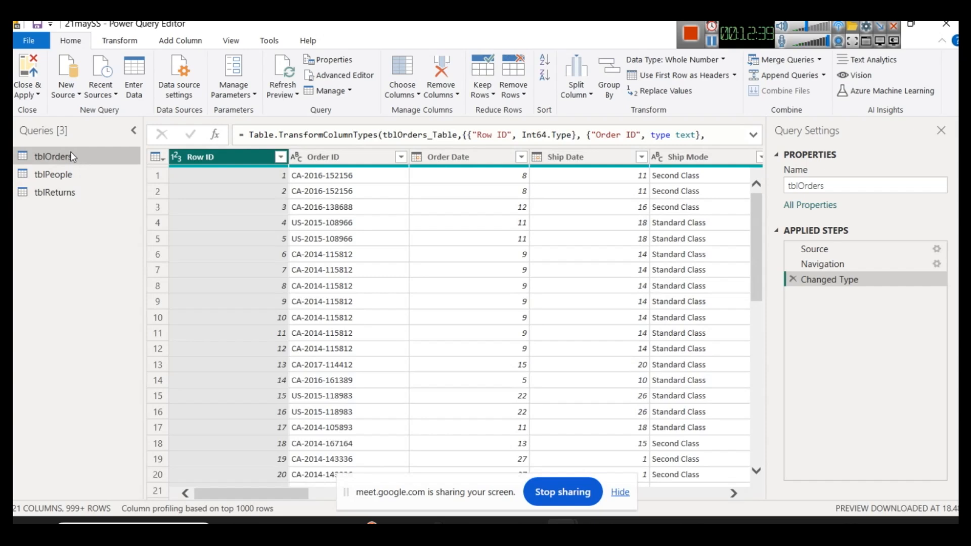
- Duplicate the tblOrders query and rename the copy as orders2
right_click(70, 154)
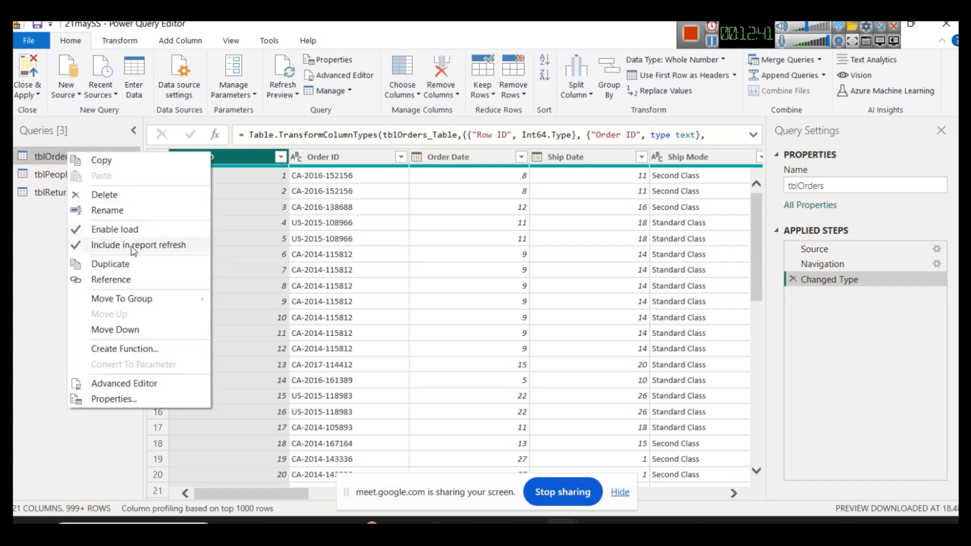
click(118, 263)
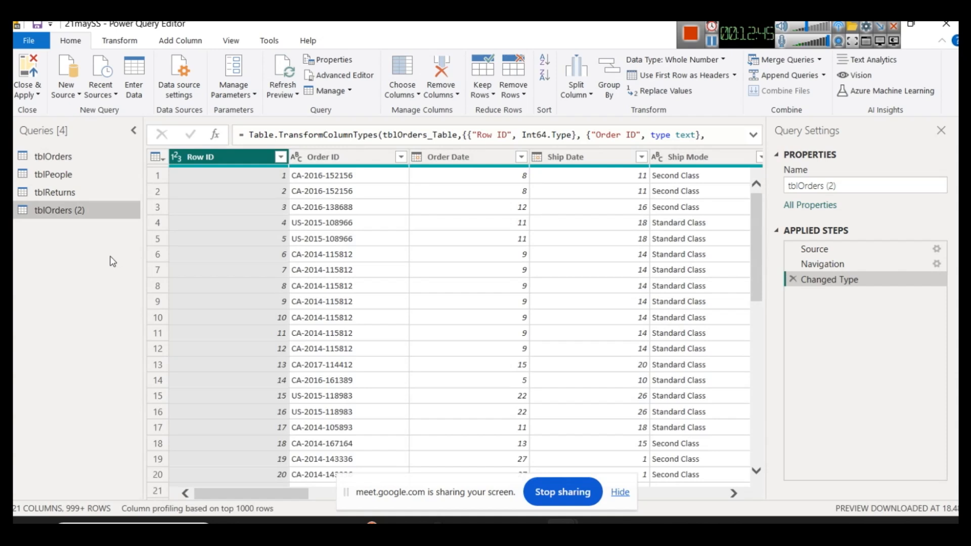
click(619, 493)
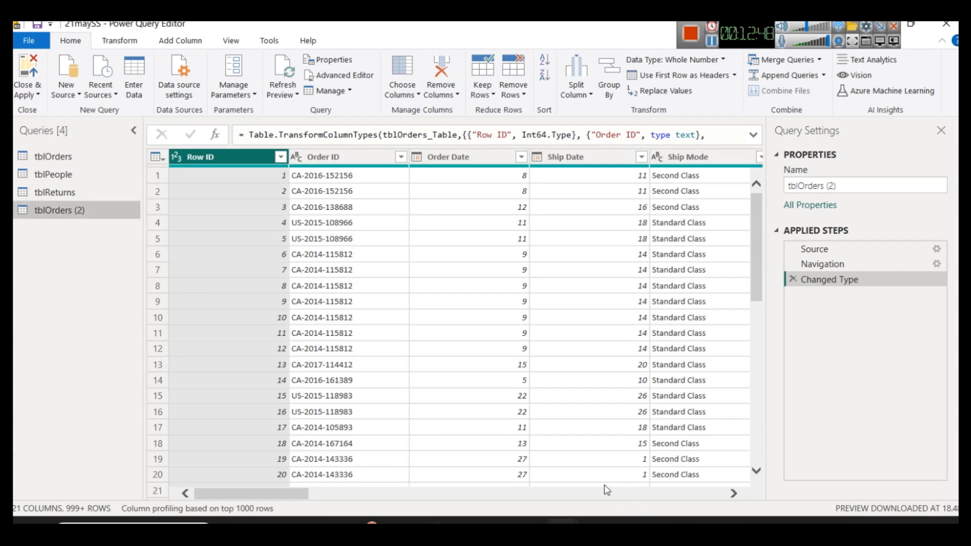
right_click(59, 211)
click(134, 273)
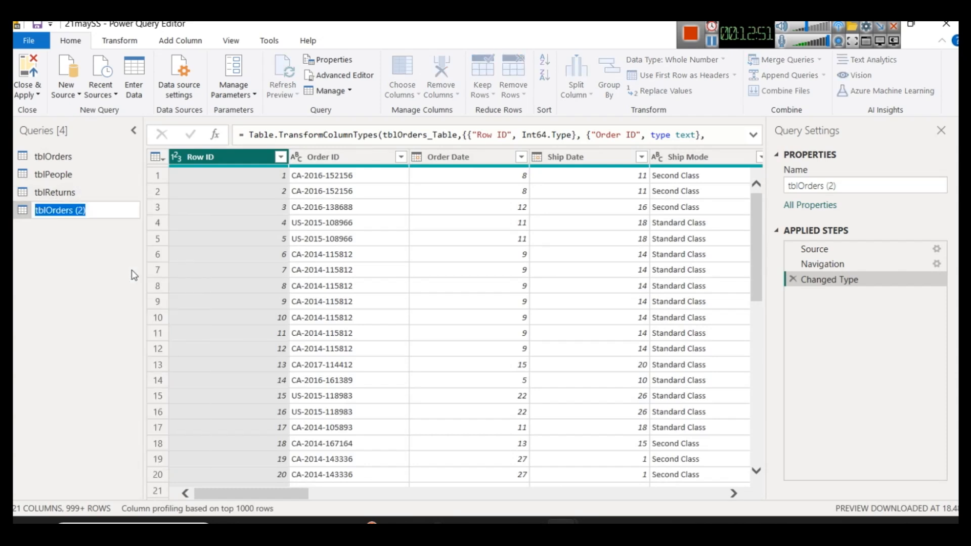
text(rder2)
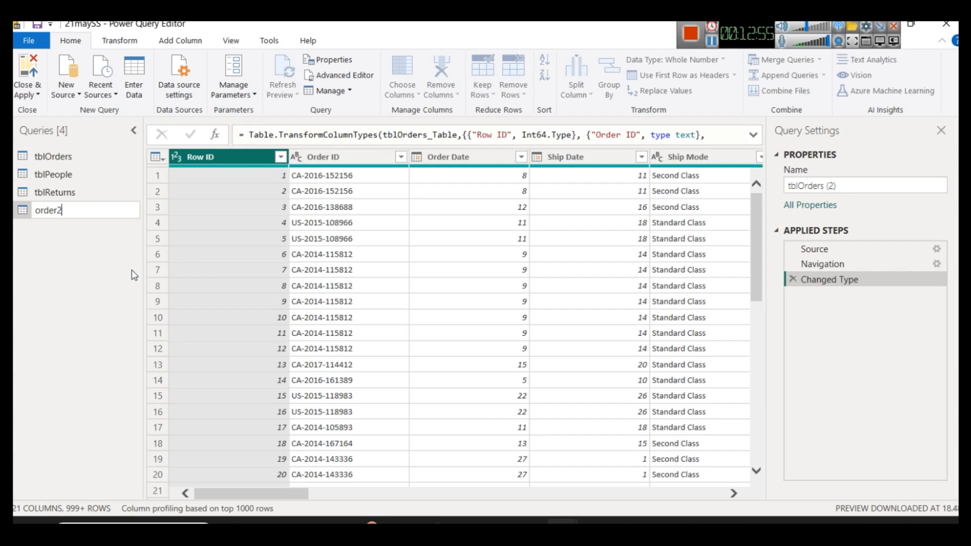
key(BackSpace)
text(s2)
key(Return)
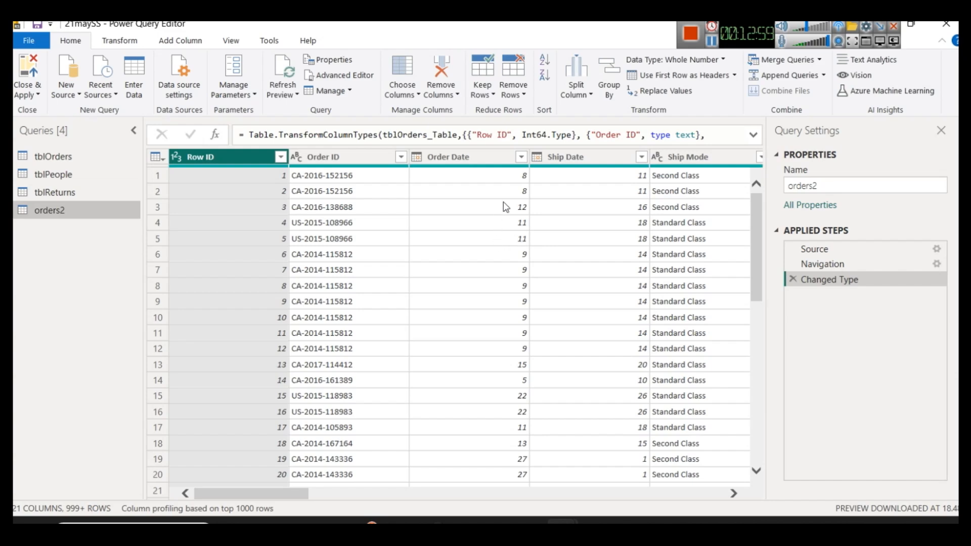
- Remove all columns from Ship Date through Profit in the orders2 query, keeping Row ID, Order ID and Order Date
click(570, 158)
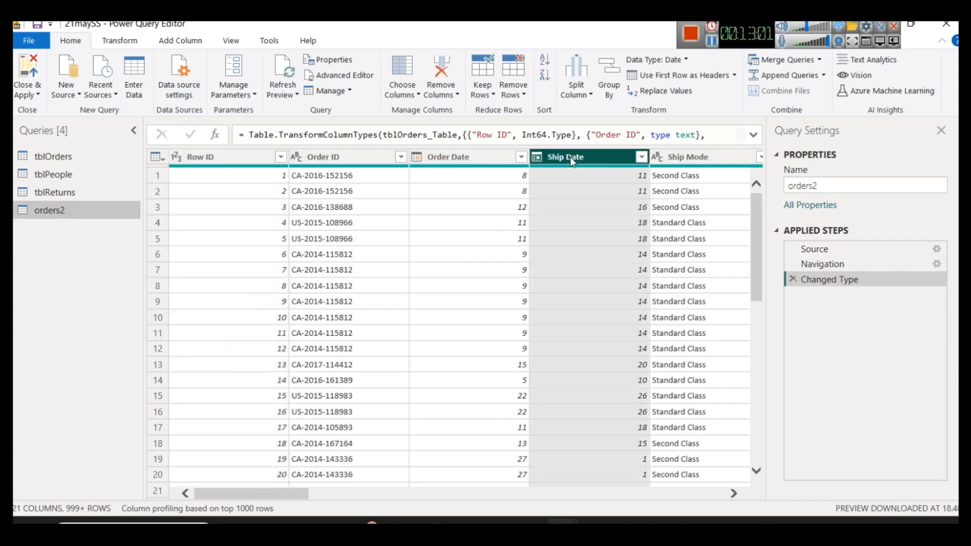
key(shift+Right)
key(shift+Right)
key(shift+Right)
key(shift+Right)
key(shift+Right)
key(shift+Right)
key(shift+Right)
key(shift+Right)
key(shift+Right)
key(shift+Right)
key(shift+Right)
key(shift+Right)
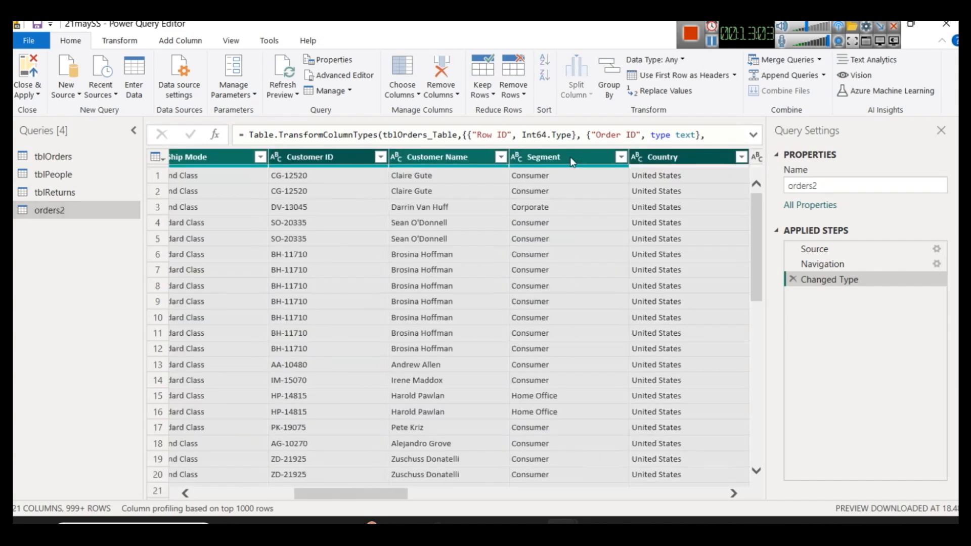
key(shift+Right)
key(shift+Right)
key(shift+Right)
key(shift+Right)
key(shift+Right)
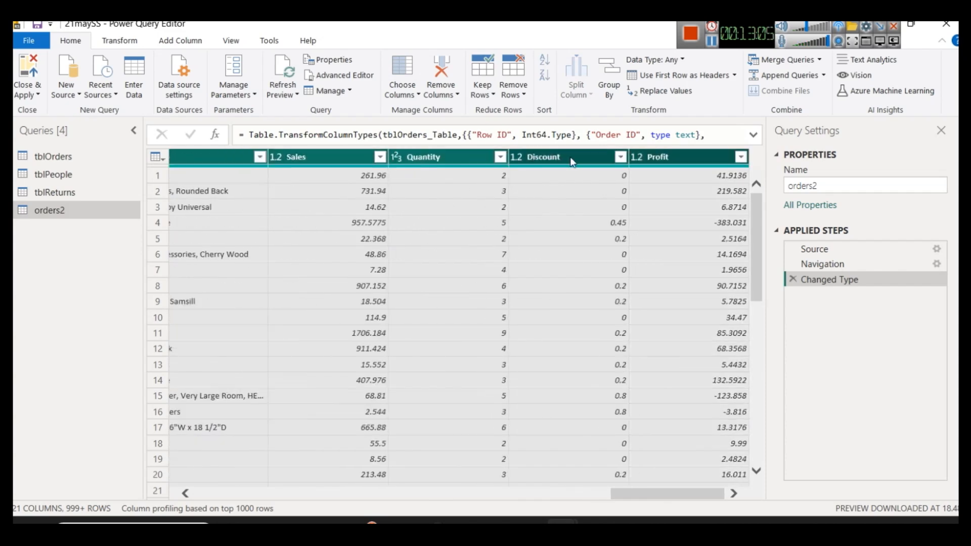
right_click(571, 161)
click(616, 183)
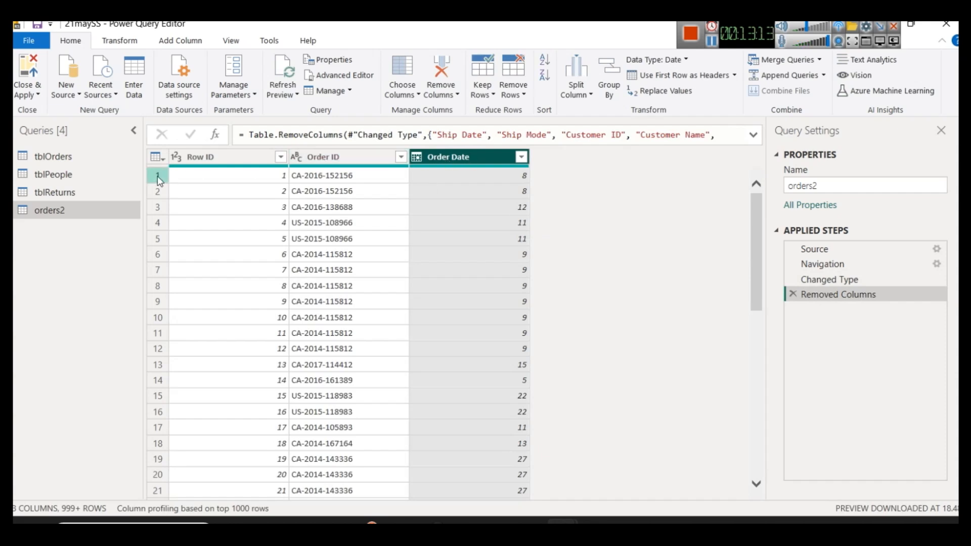
- Duplicate the tblReturns query and rename the copy as return
click(53, 193)
right_click(53, 194)
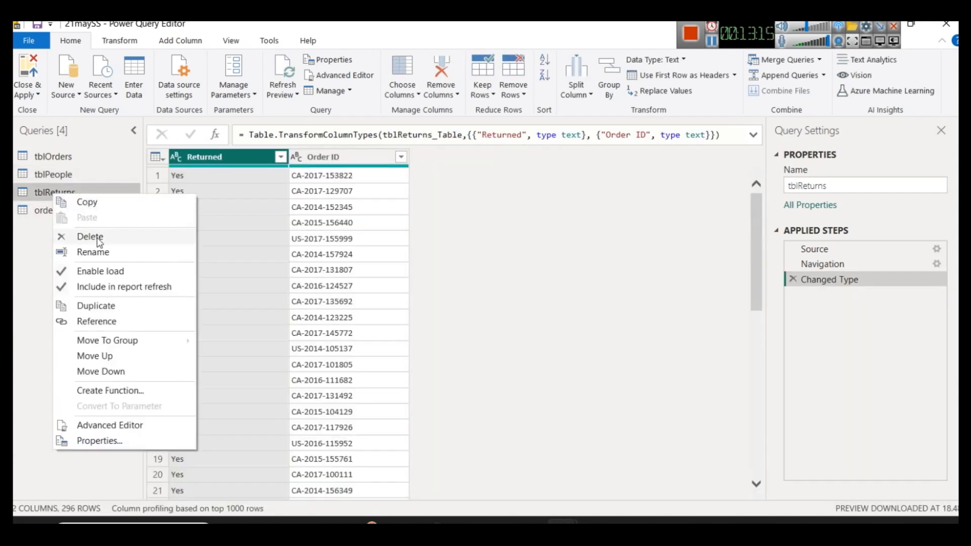
click(93, 306)
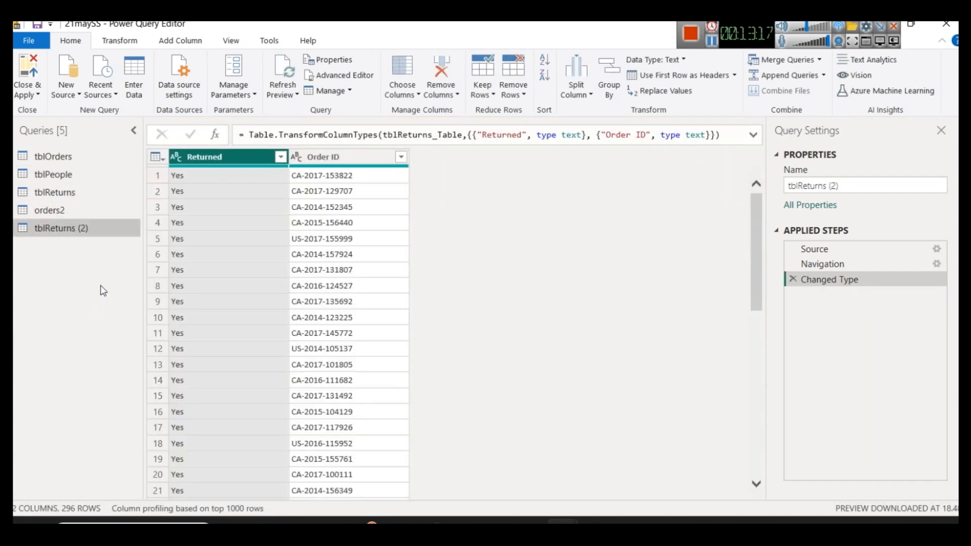
right_click(63, 232)
click(107, 282)
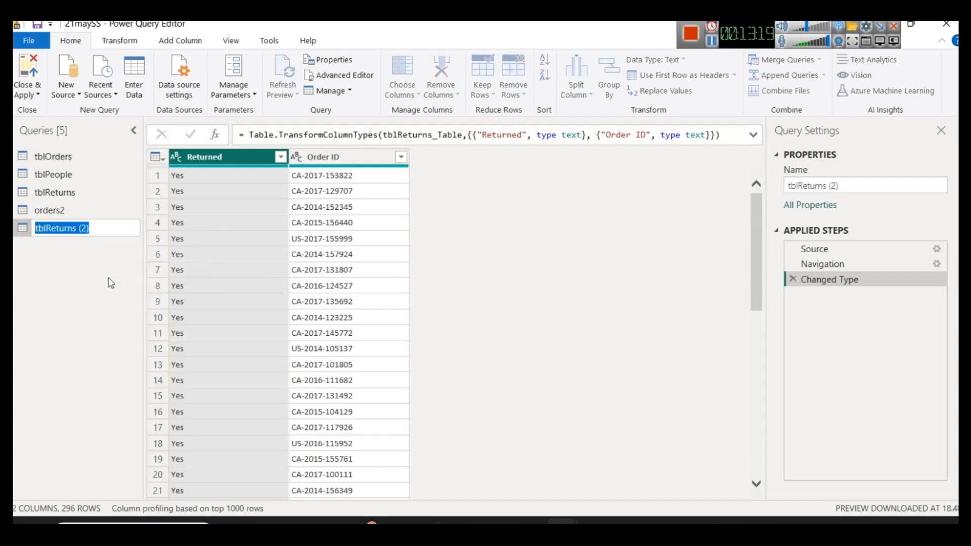
text(retr)
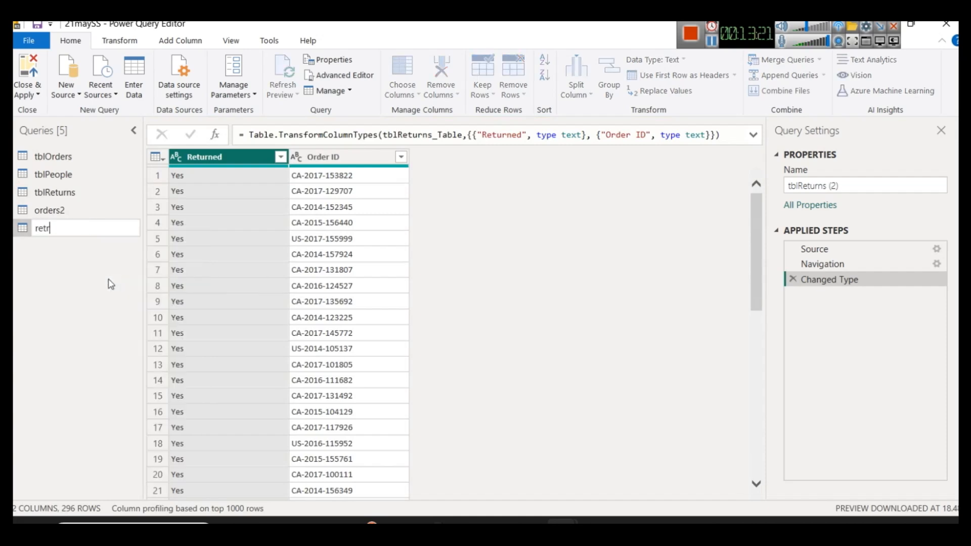
key(Return)
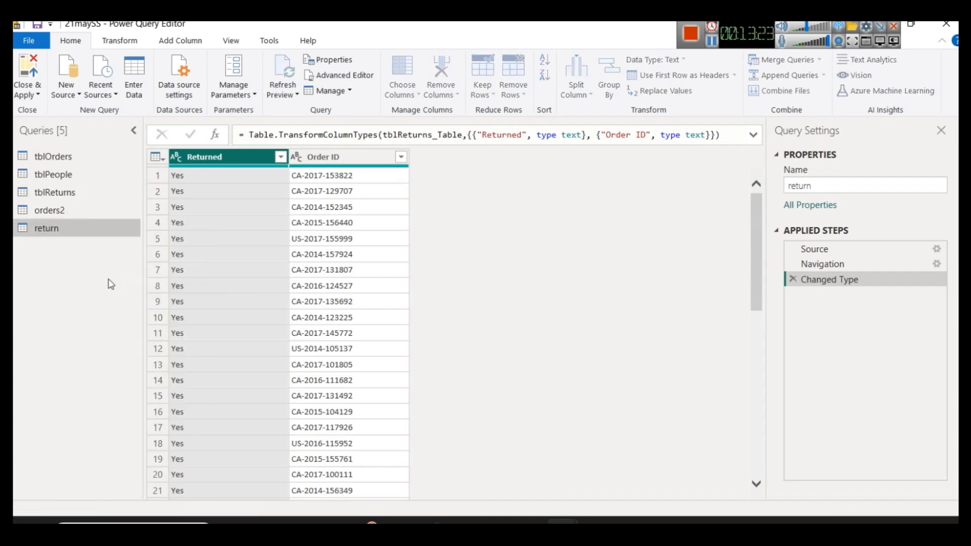
click(56, 213)
click(59, 230)
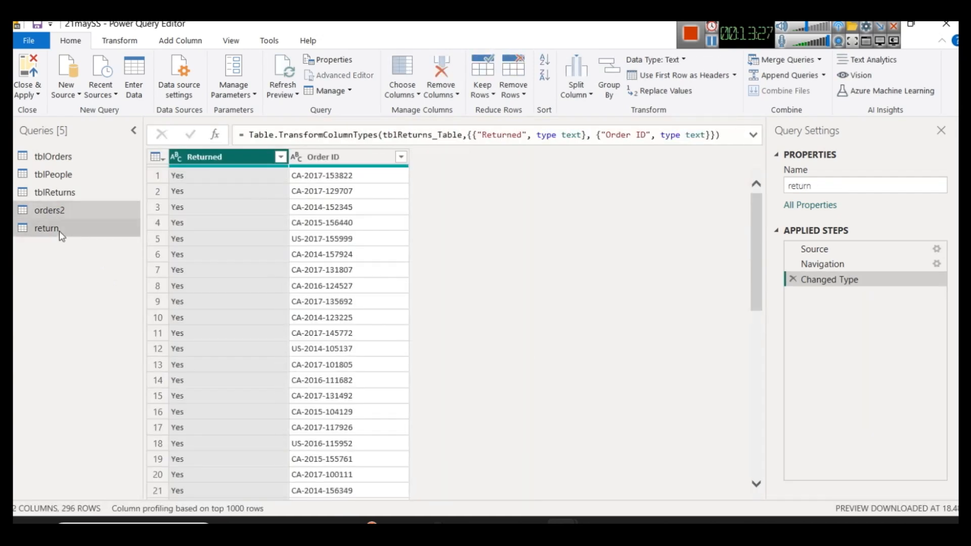
right_click(70, 208)
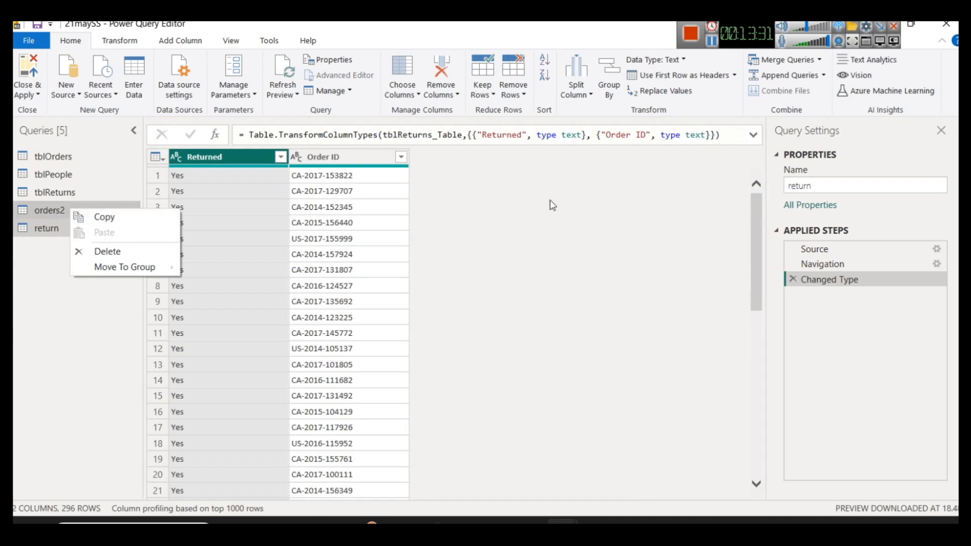
click(809, 62)
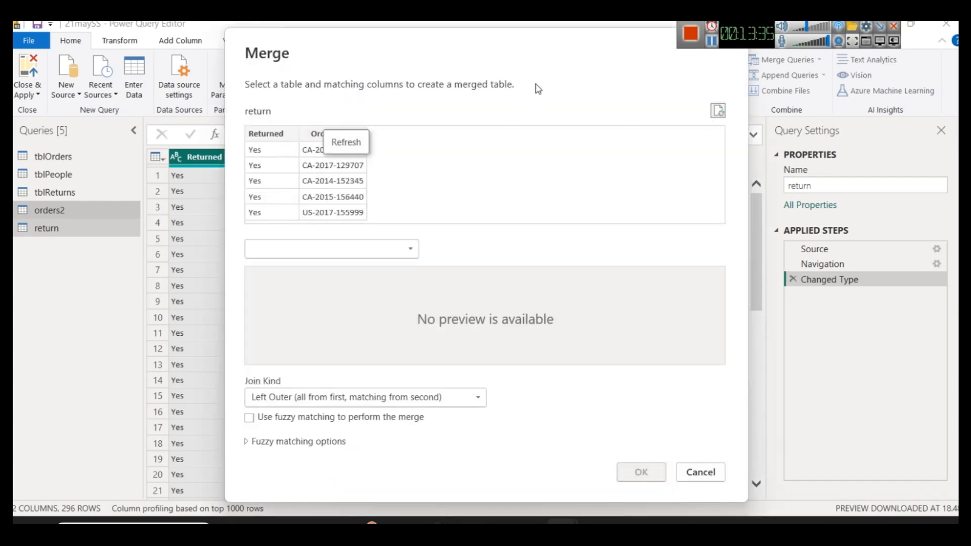
drag(655, 54, 584, 87)
click(654, 75)
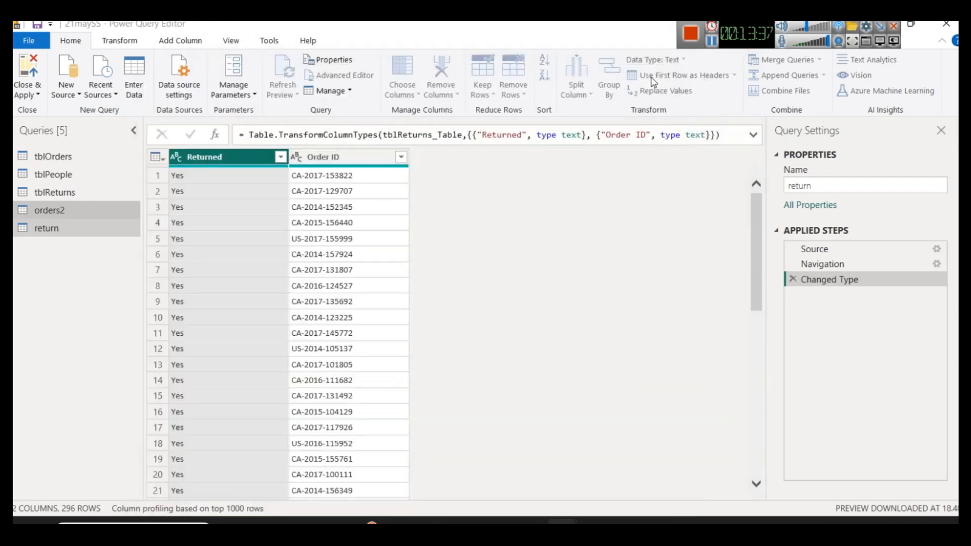
- Try to merge the return query with orders2 on their Order ID columns, using a left outer join with fuzzy matching
click(64, 210)
click(55, 227)
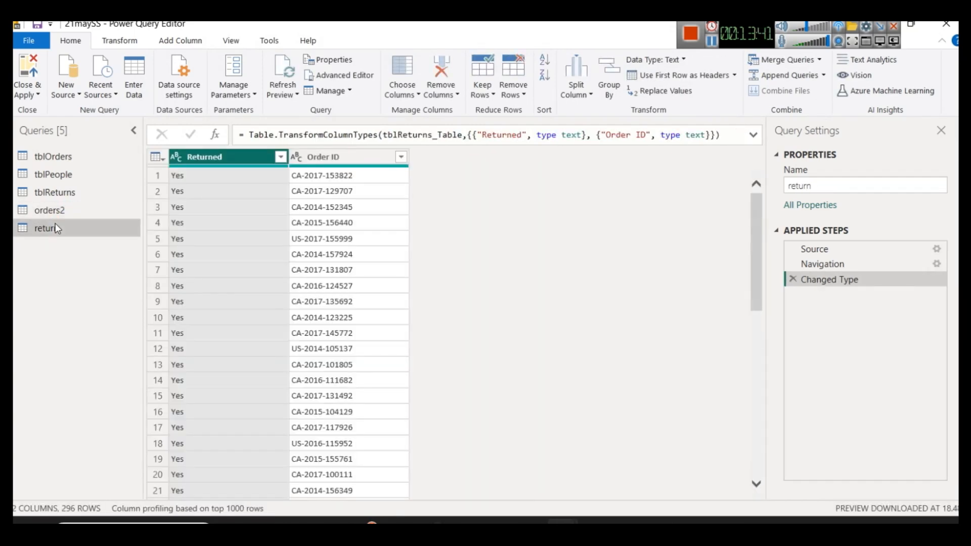
click(820, 60)
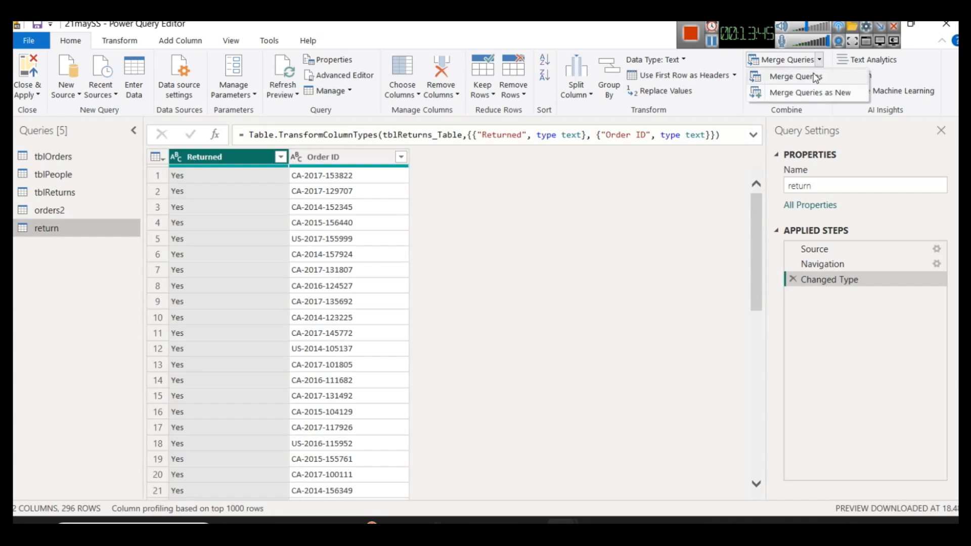
click(804, 76)
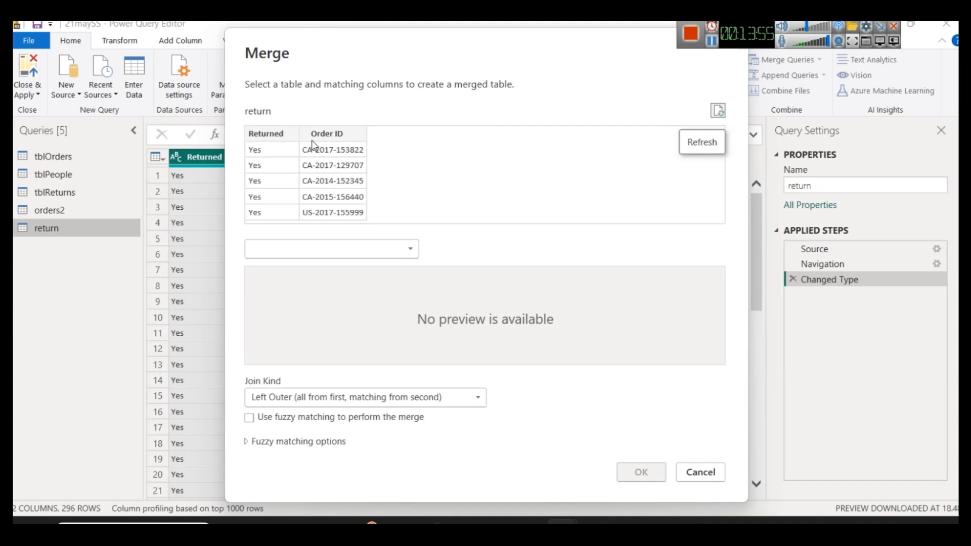
click(367, 246)
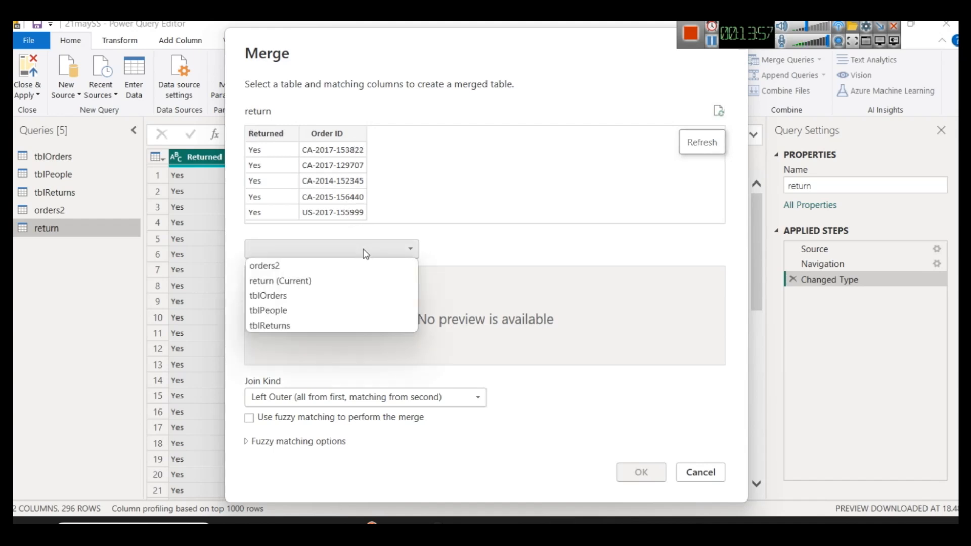
click(302, 265)
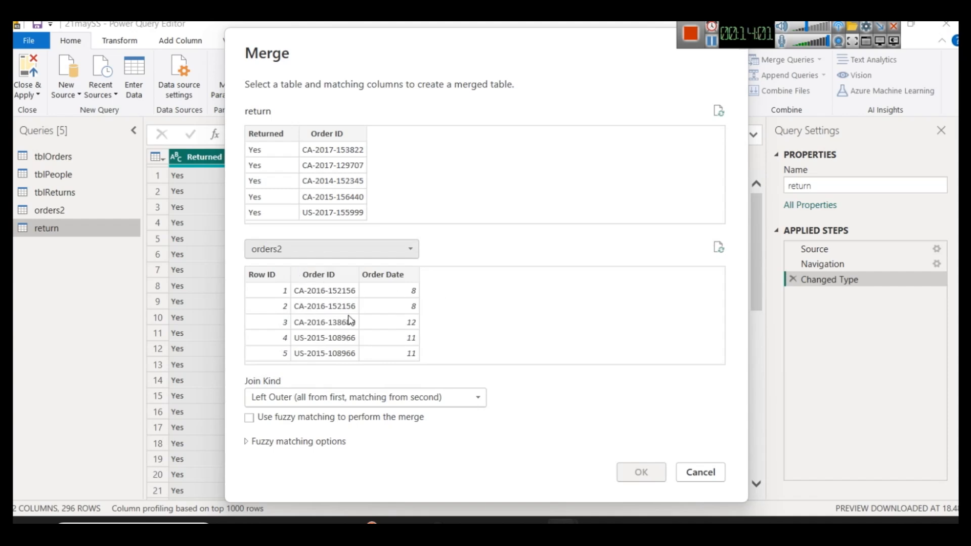
click(250, 419)
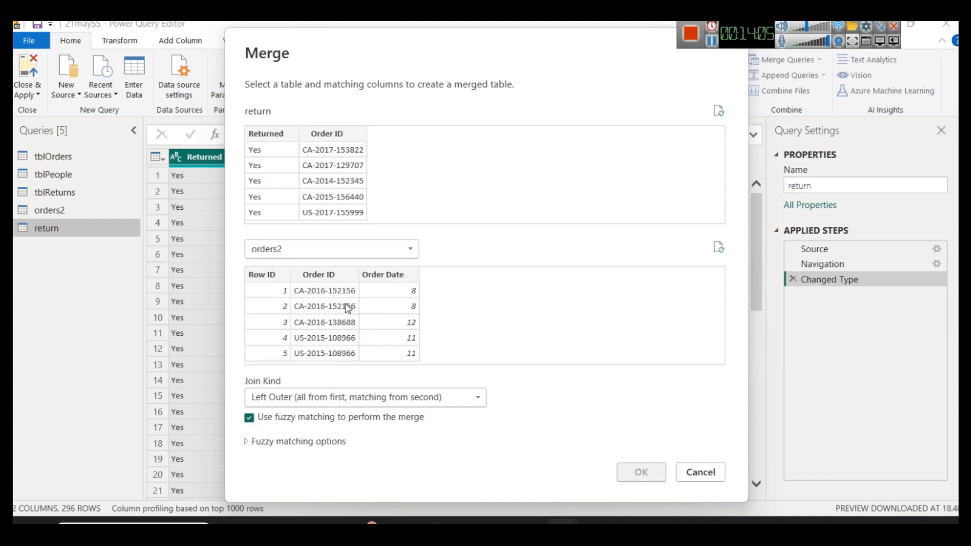
click(335, 136)
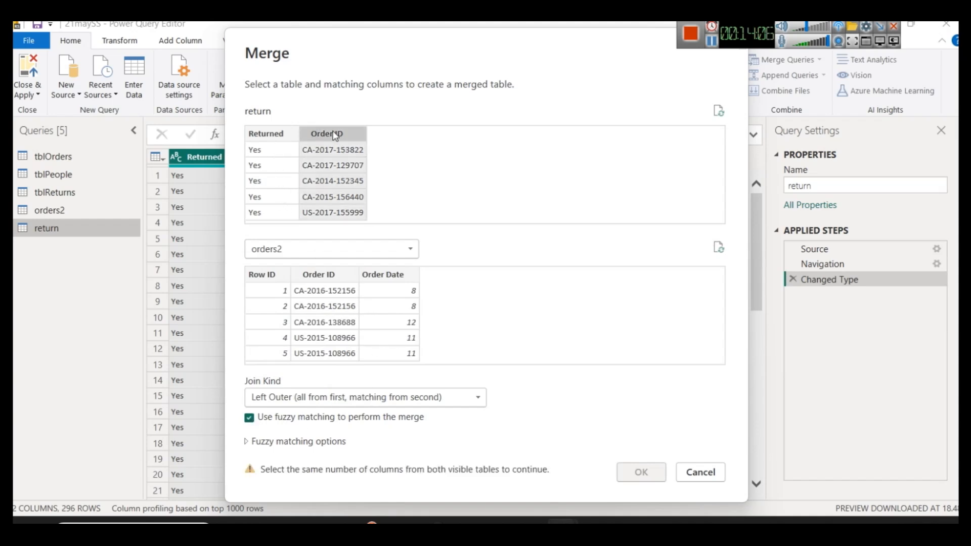
click(325, 278)
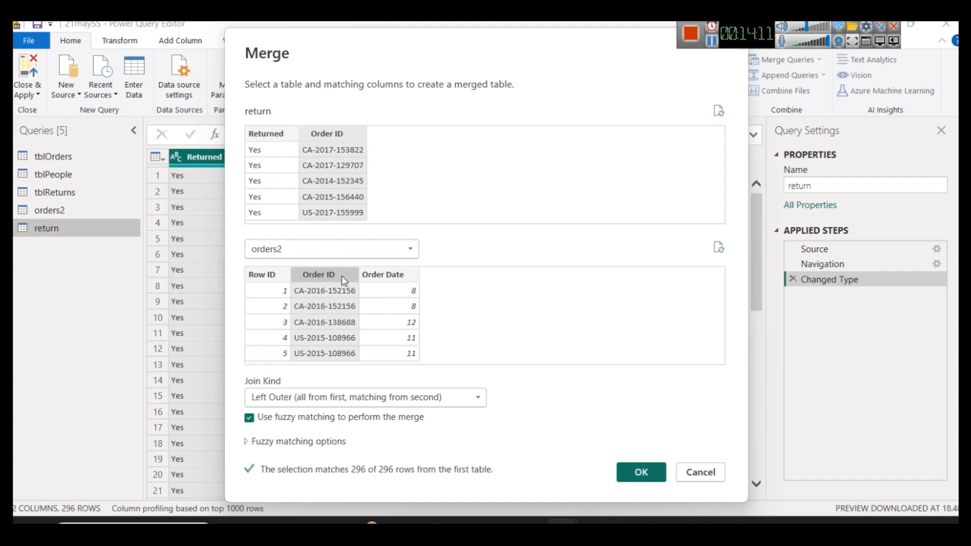
click(711, 474)
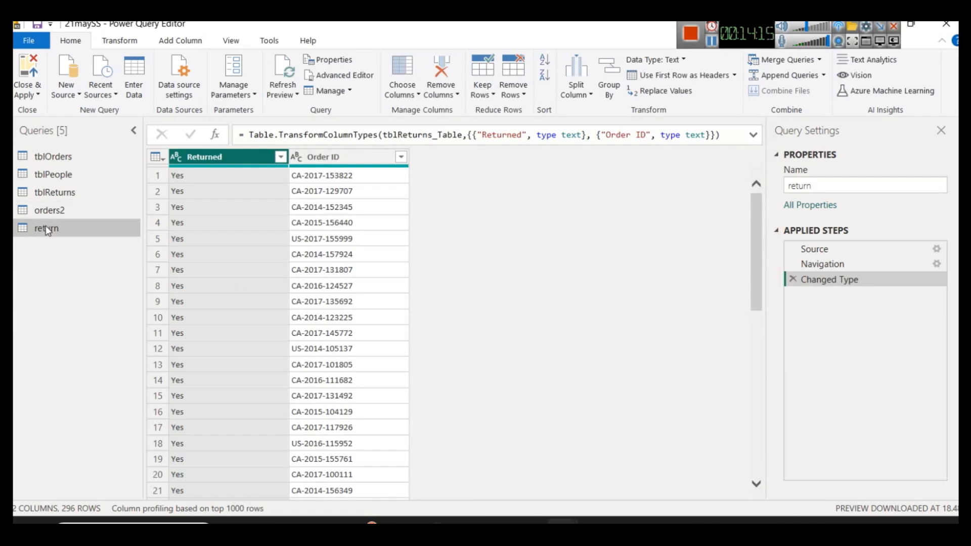
- Delete the duplicated orders2 and return queries together
click(61, 157)
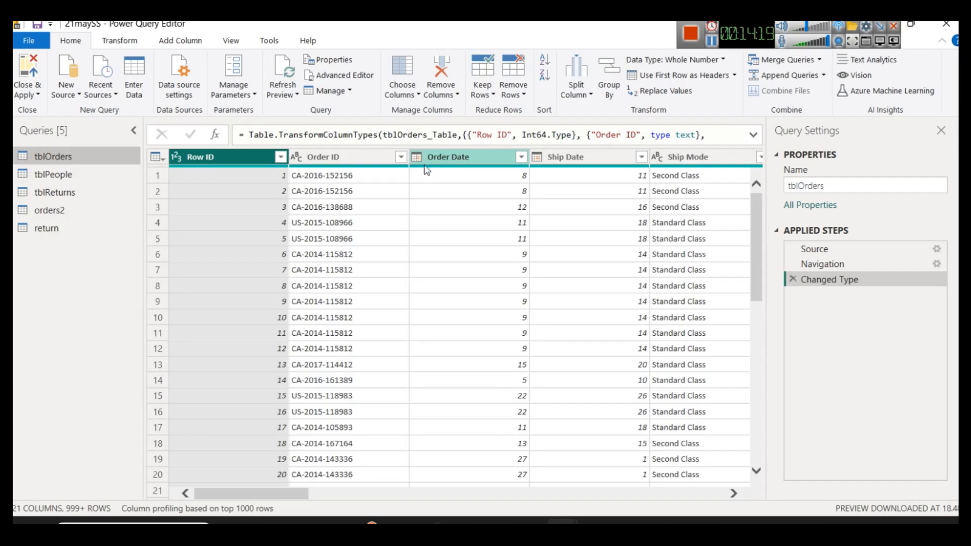
click(56, 209)
click(57, 229)
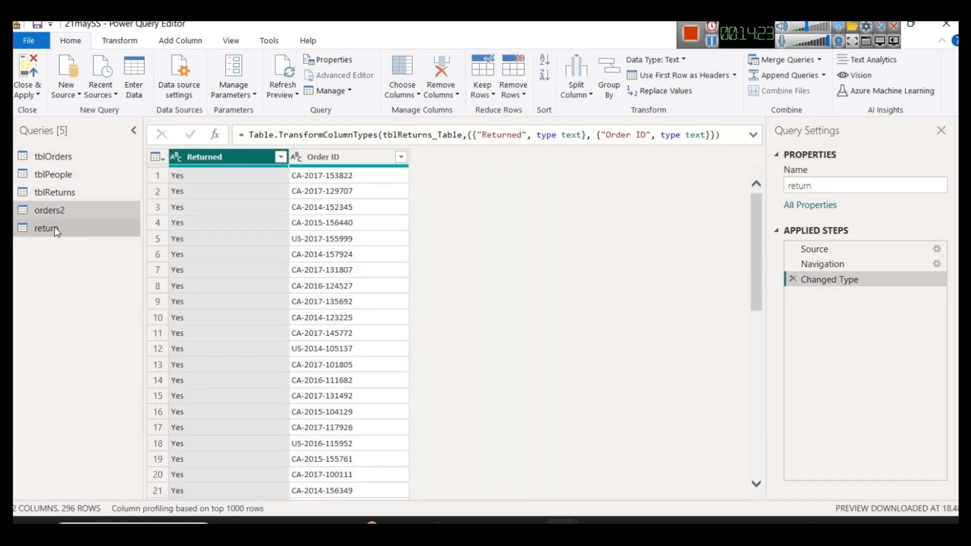
right_click(54, 229)
click(81, 269)
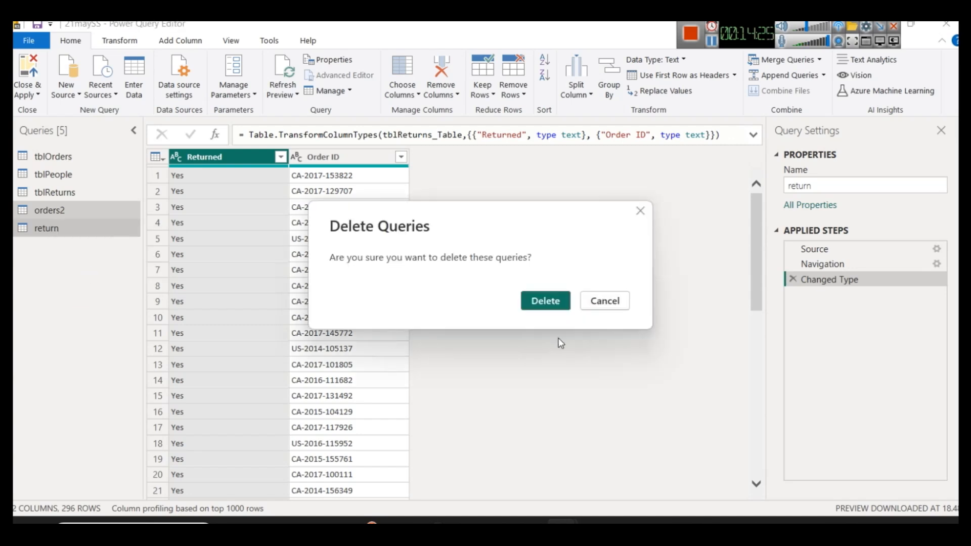
click(548, 301)
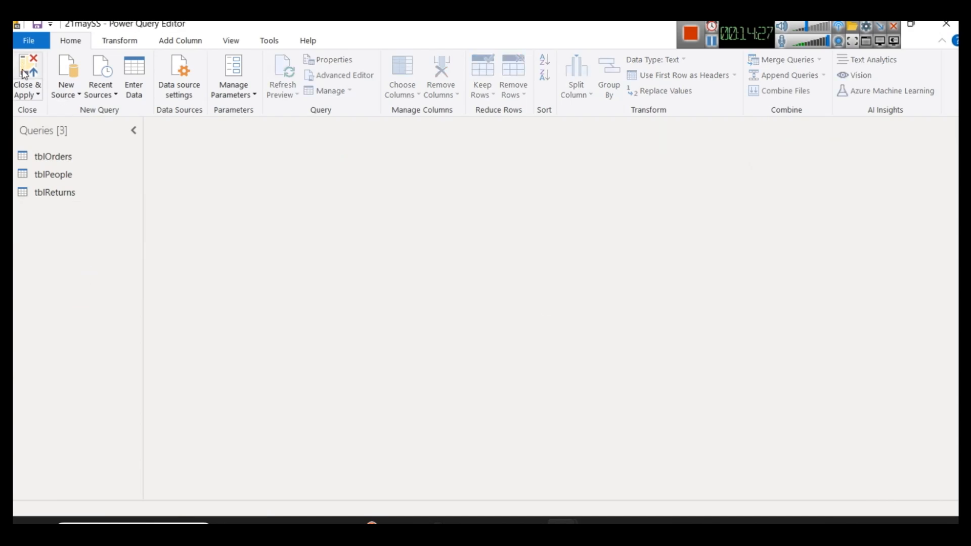
- Close Power Query Editor and return to the report's model diagram
click(28, 94)
click(43, 140)
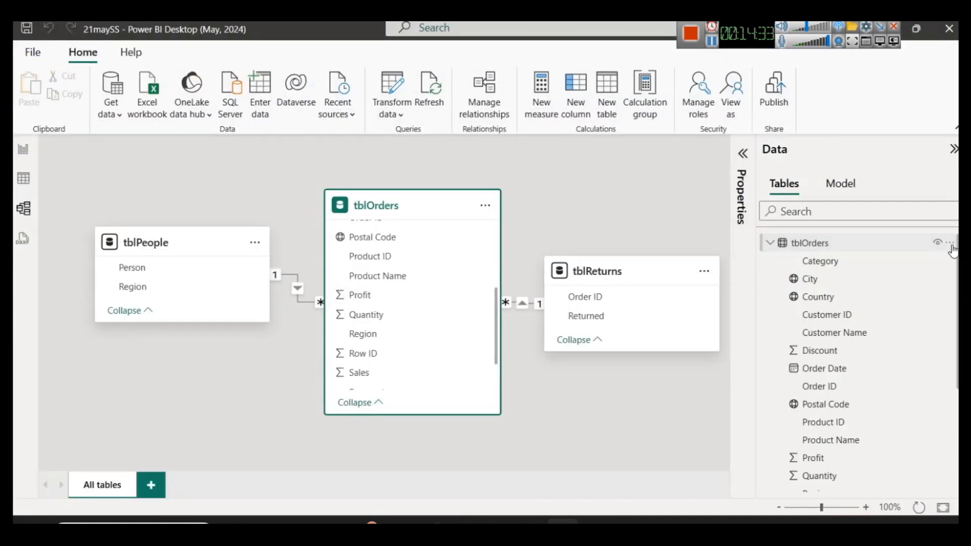
- Open the tblOrders query in Power Query Editor and view the merge options for tblReturns
right_click(808, 253)
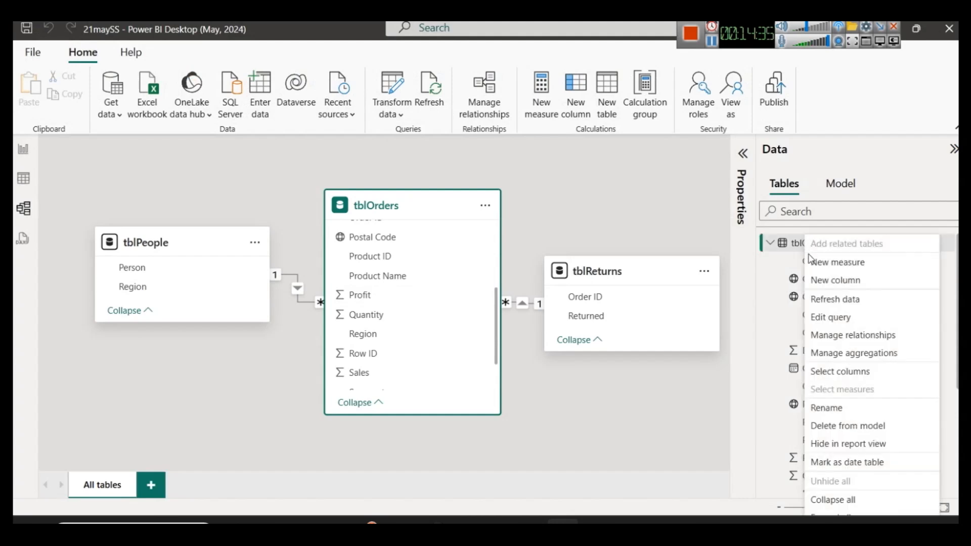
click(826, 316)
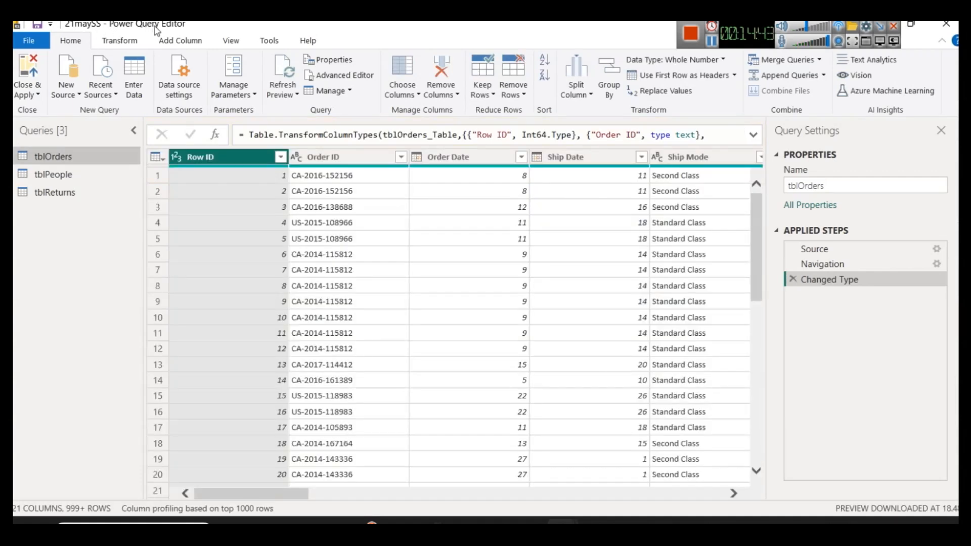
right_click(43, 158)
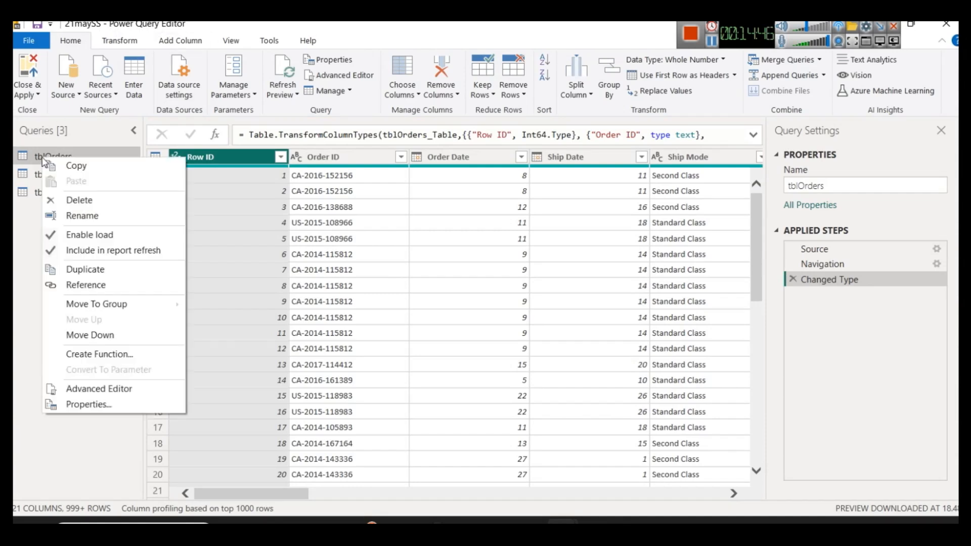
click(54, 193)
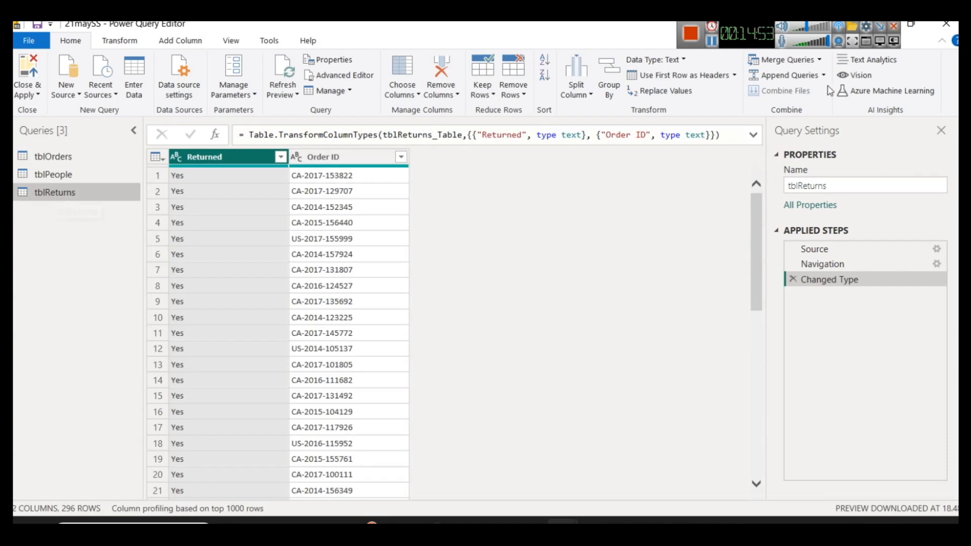
click(818, 60)
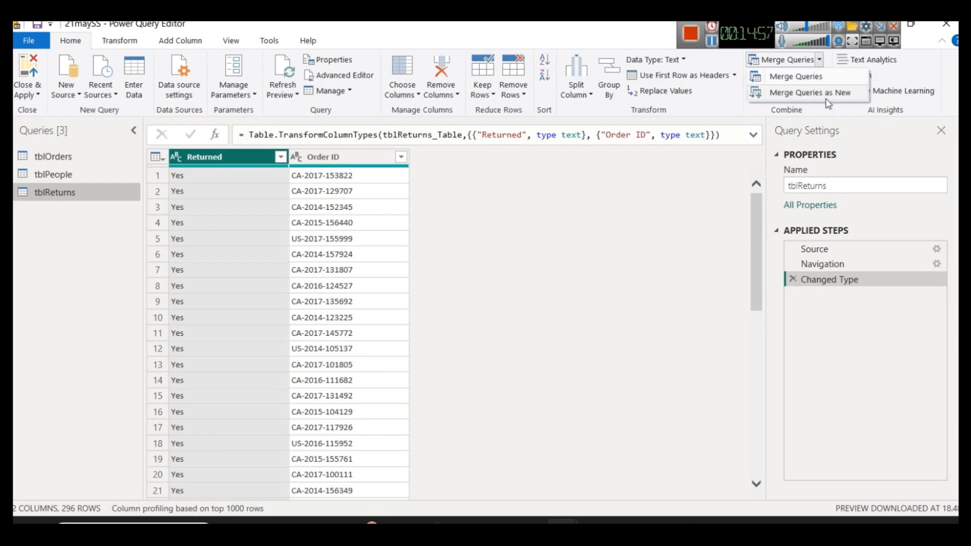
- Duplicate the tblOrders query and rename the copy as order2
click(47, 159)
click(47, 157)
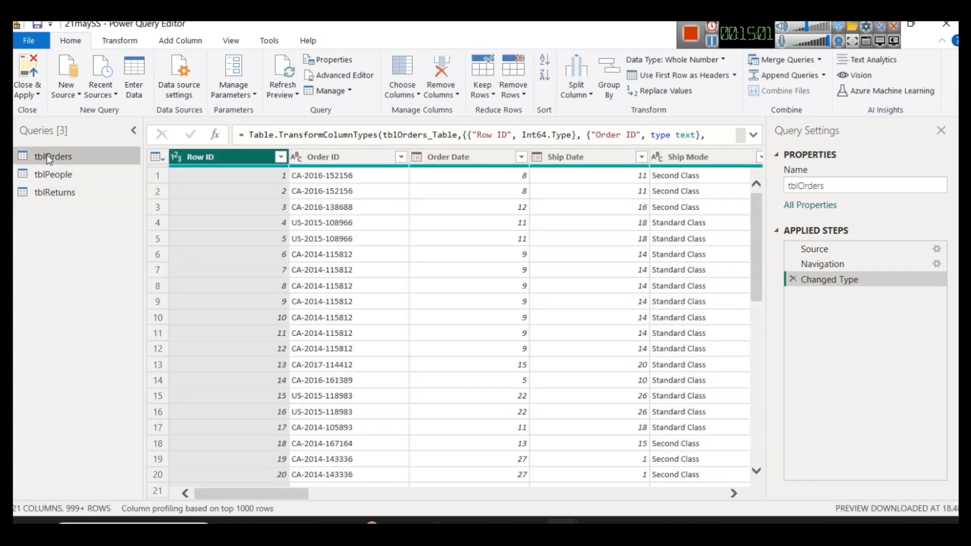
right_click(53, 156)
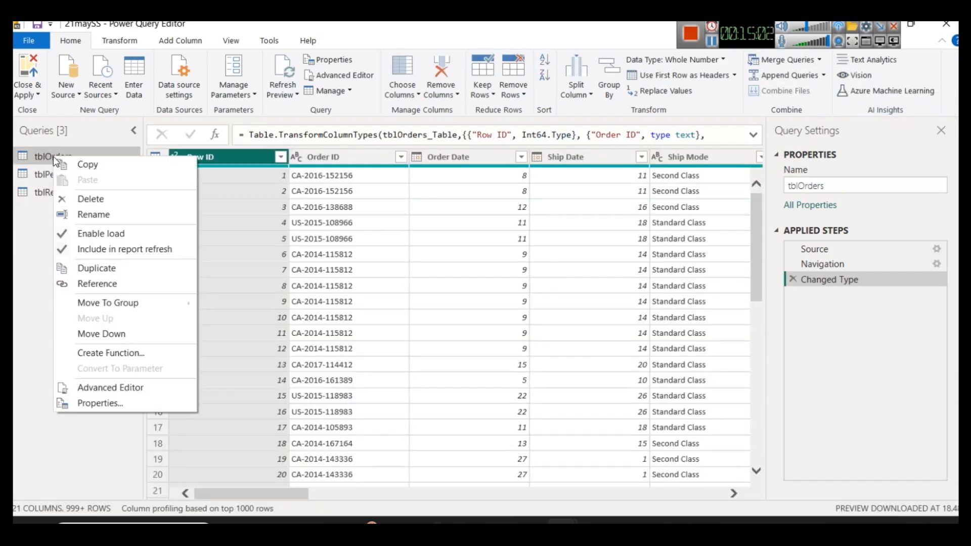
click(99, 269)
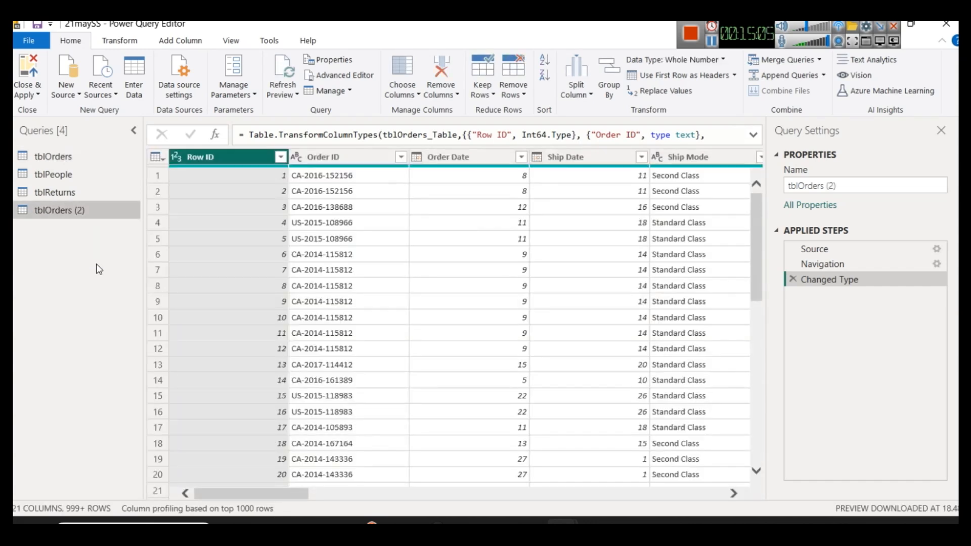
right_click(47, 216)
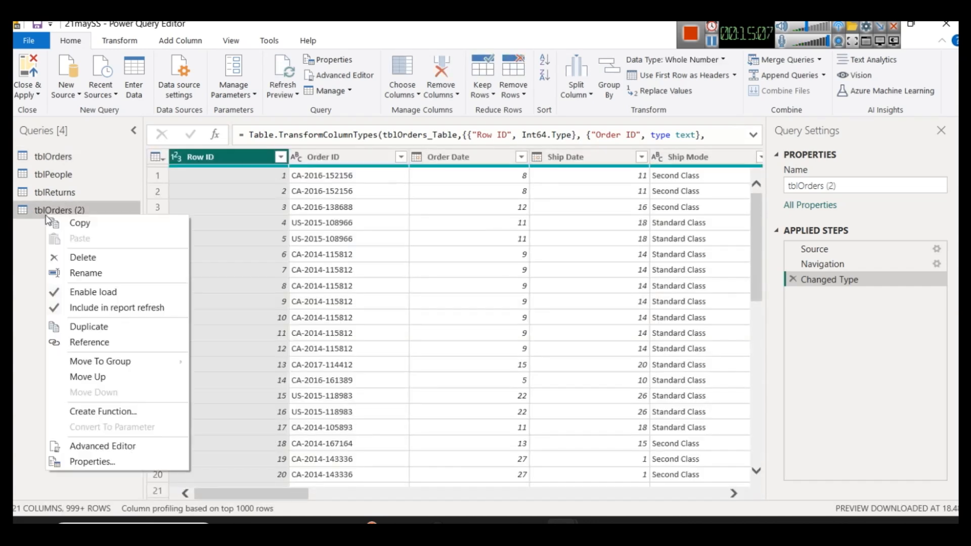
click(86, 273)
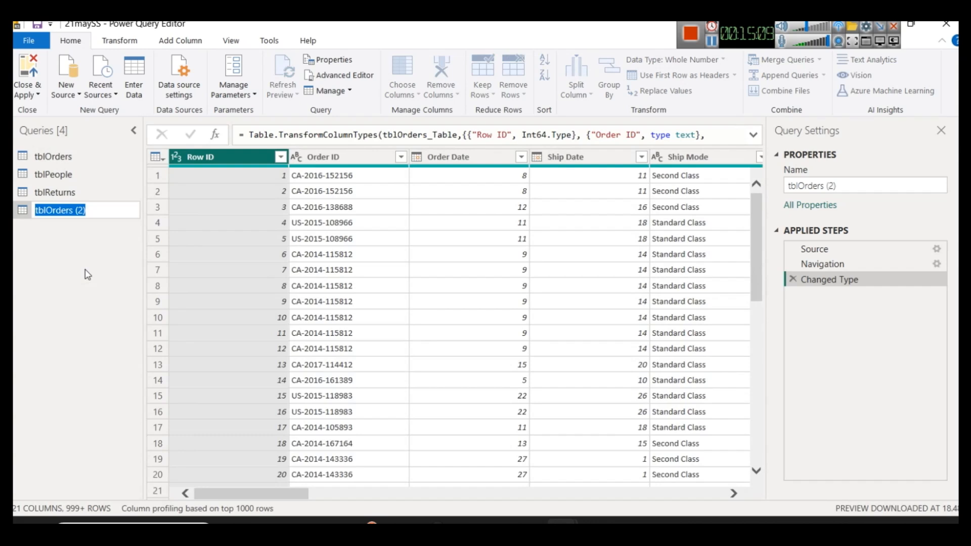
text(order2)
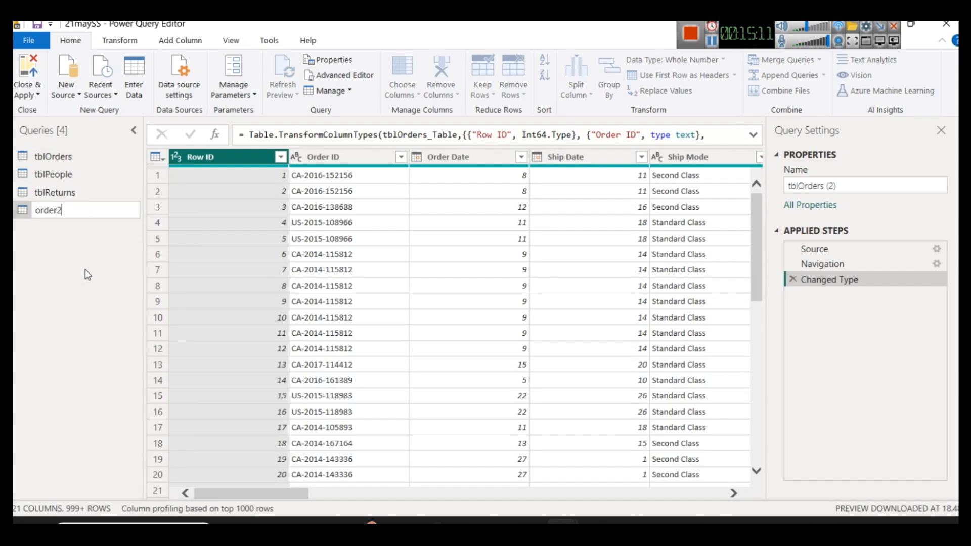
key(Return)
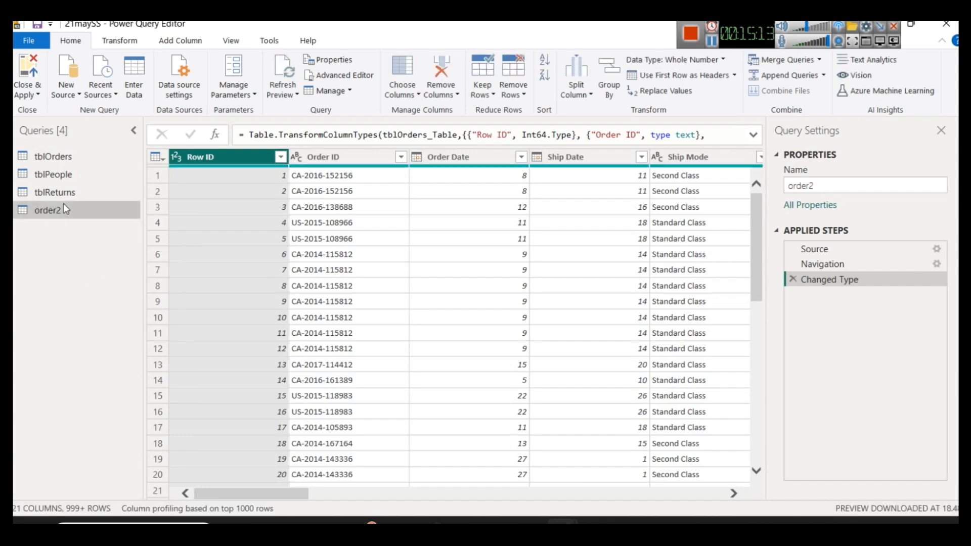
- Duplicate the tblReturns query and rename the copy as return2
click(55, 191)
right_click(55, 191)
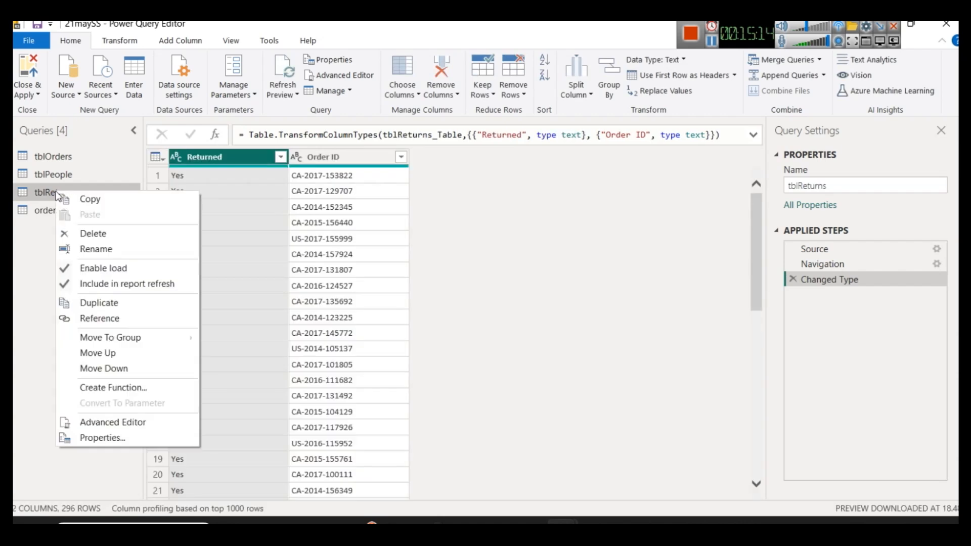
click(104, 302)
right_click(53, 229)
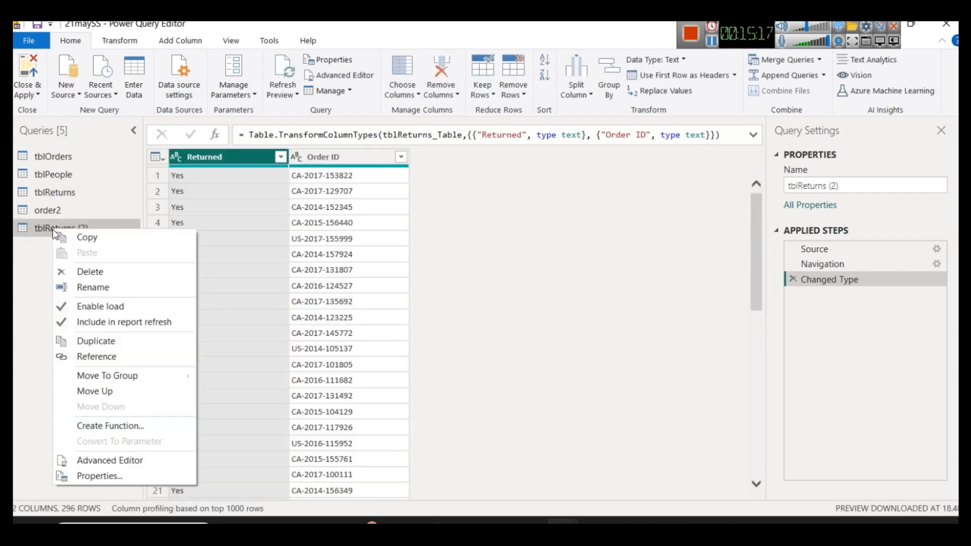
click(91, 288)
text(ret)
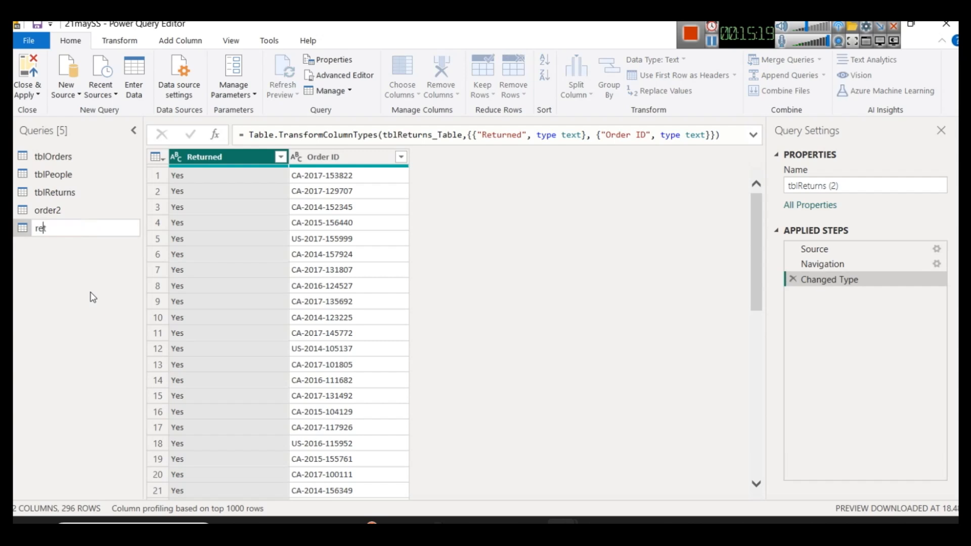
text(urn2)
key(Return)
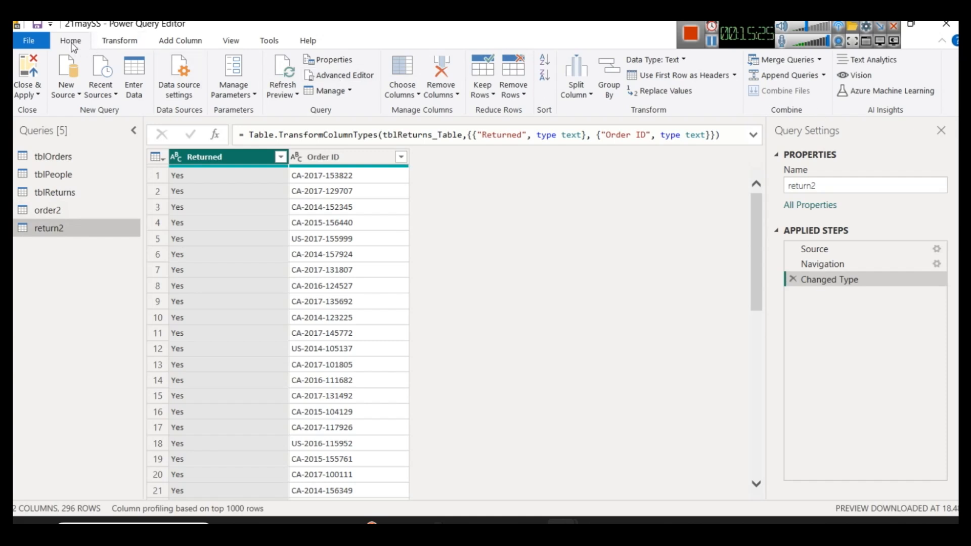
- Remove all columns from Ship Date through Profit in the order2 query, keeping Row ID, Order ID and Order Date
click(818, 60)
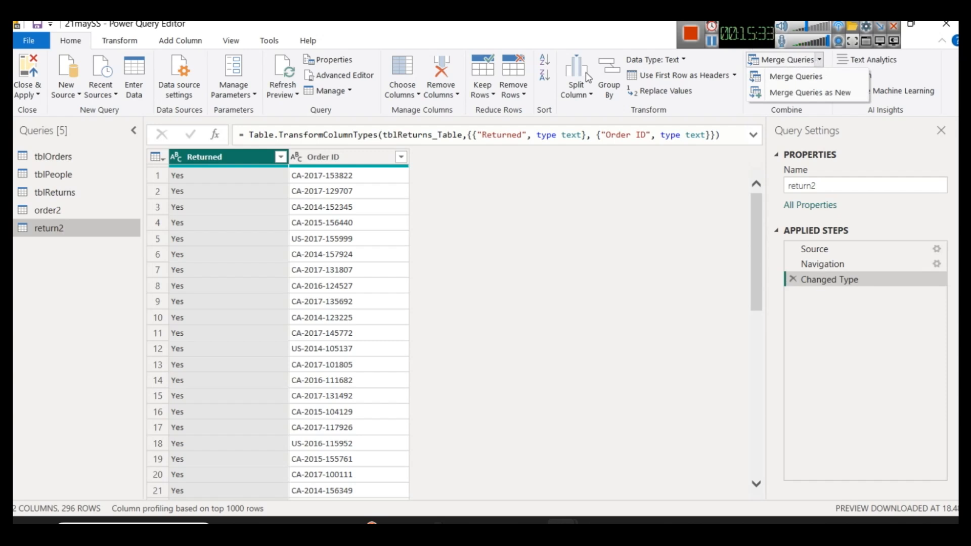
click(94, 210)
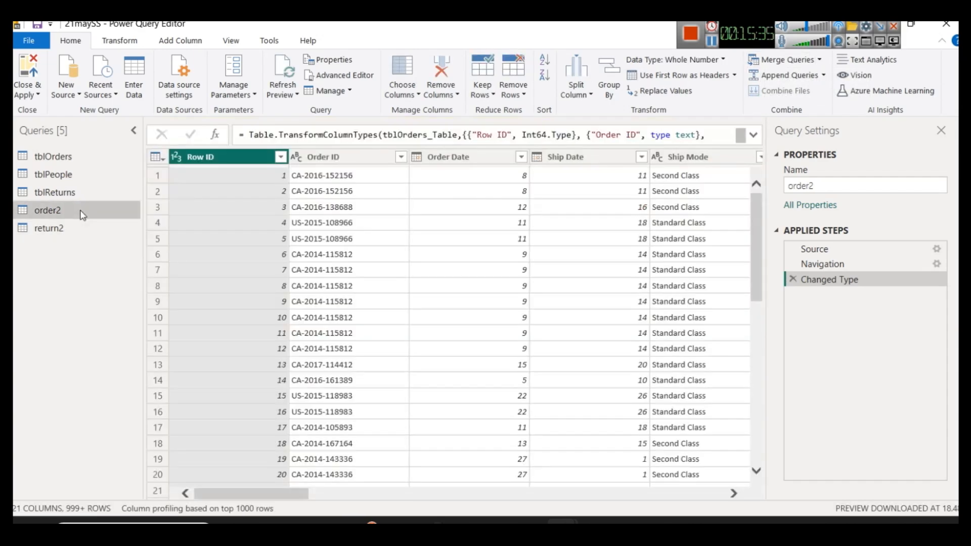
click(555, 158)
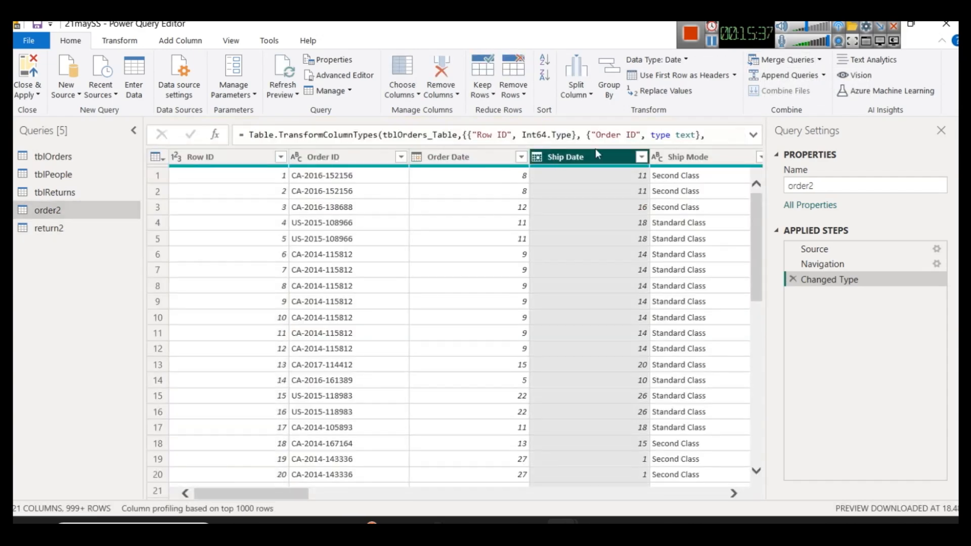
key(shift+Right)
key(shift+Right)
key(shift+Right)
key(shift+Right)
key(shift+Right)
key(shift+Right)
key(shift+Right)
key(shift+Right)
key(shift+Right)
key(shift+Right)
key(shift+Right)
key(shift+Right)
key(shift+Right)
key(shift+Right)
key(shift+Right)
key(shift+Right)
key(shift+Right)
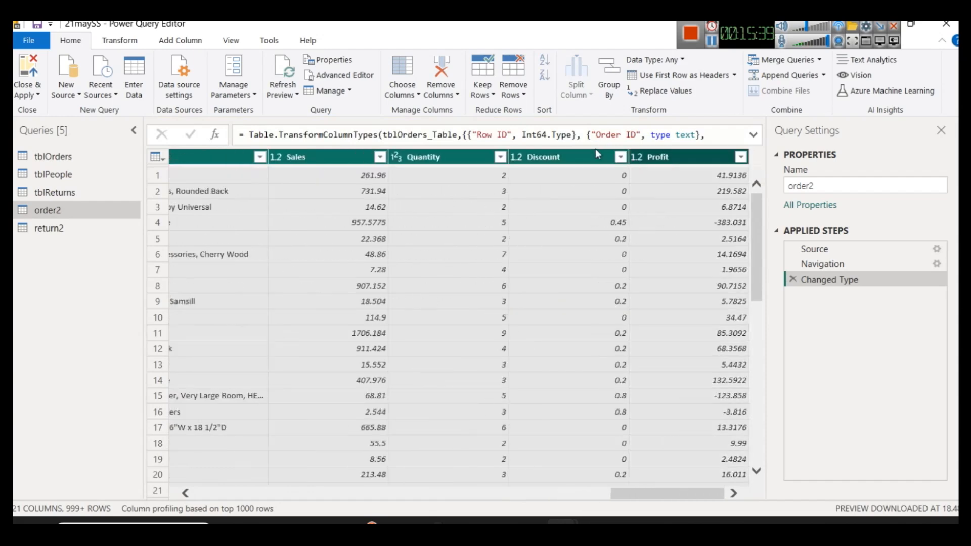
key(Delete)
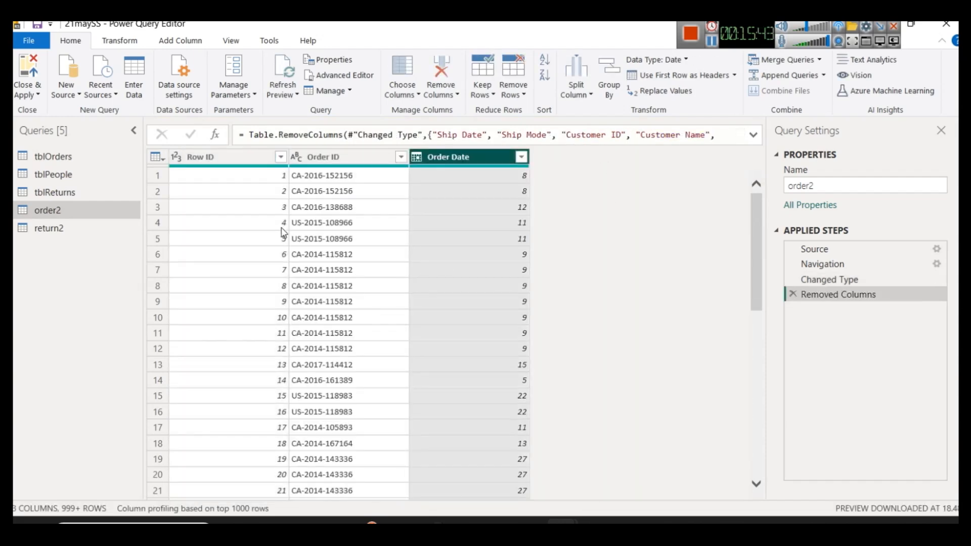
- Merge order2 into the return2 query by matching their Order ID columns with a left outer join
click(51, 229)
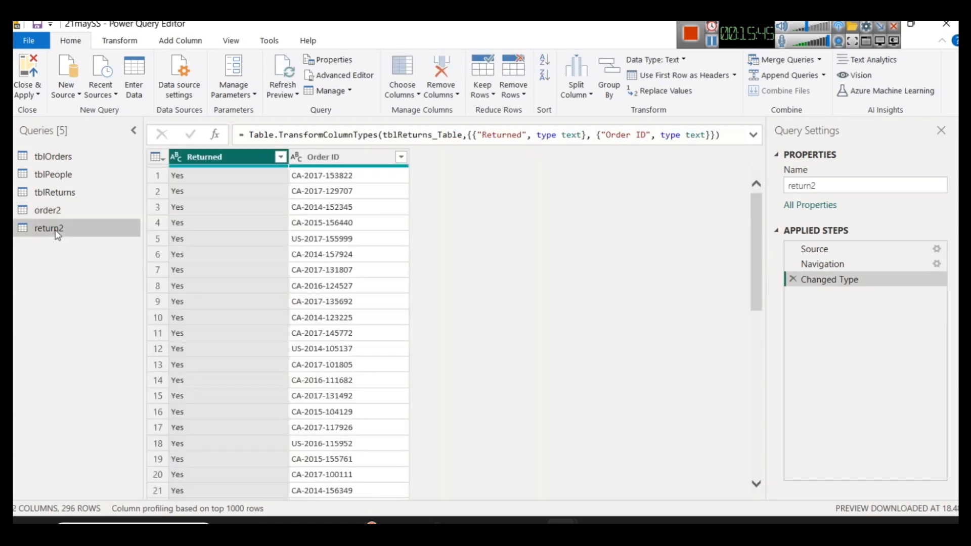
click(56, 211)
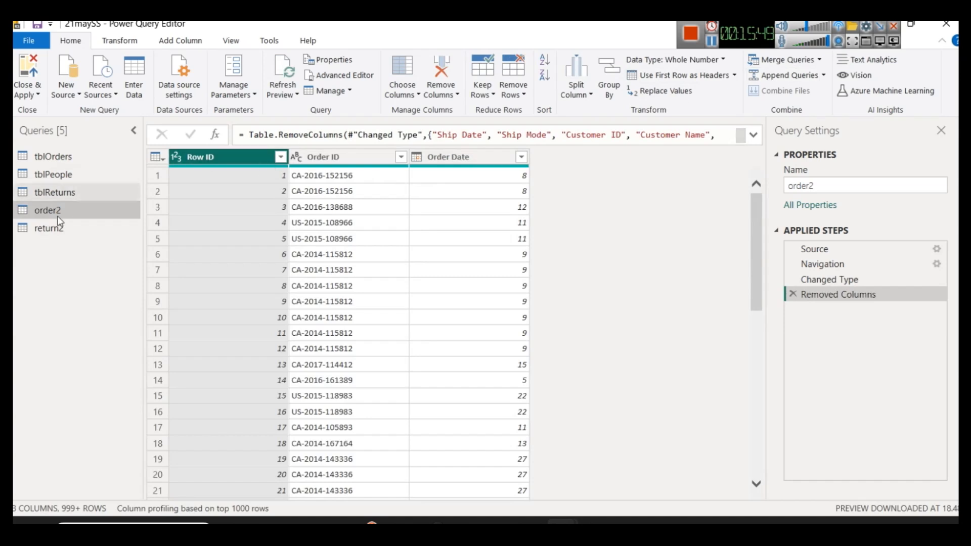
click(51, 228)
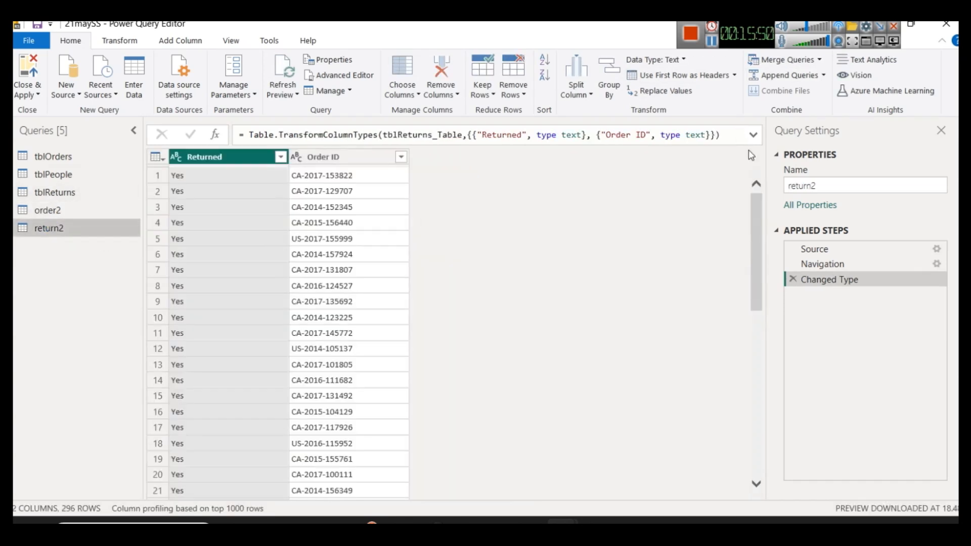
click(812, 61)
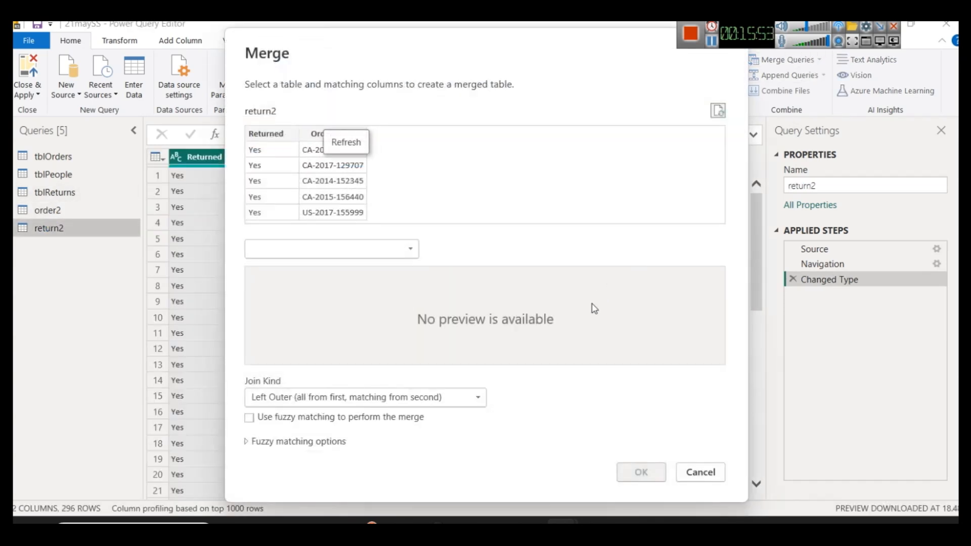
click(336, 248)
click(301, 266)
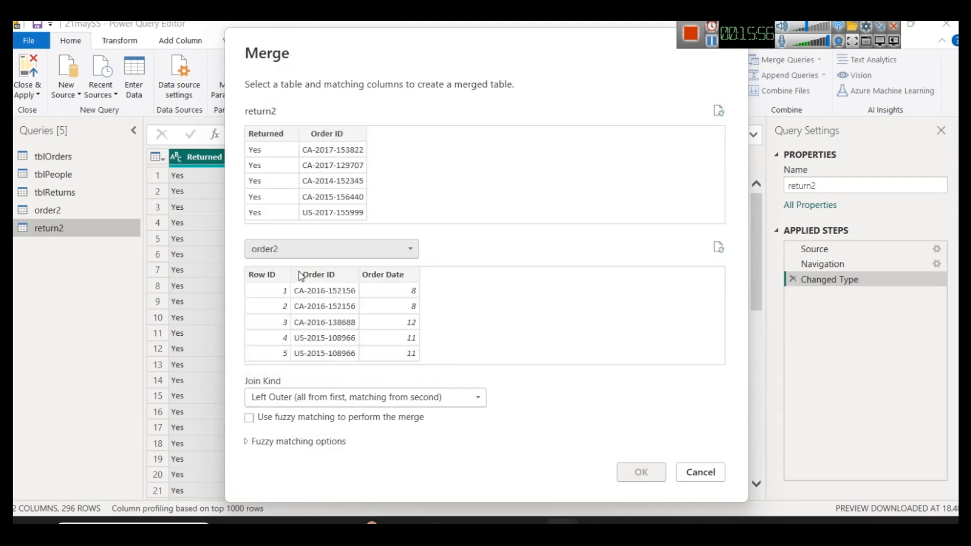
click(335, 277)
click(332, 137)
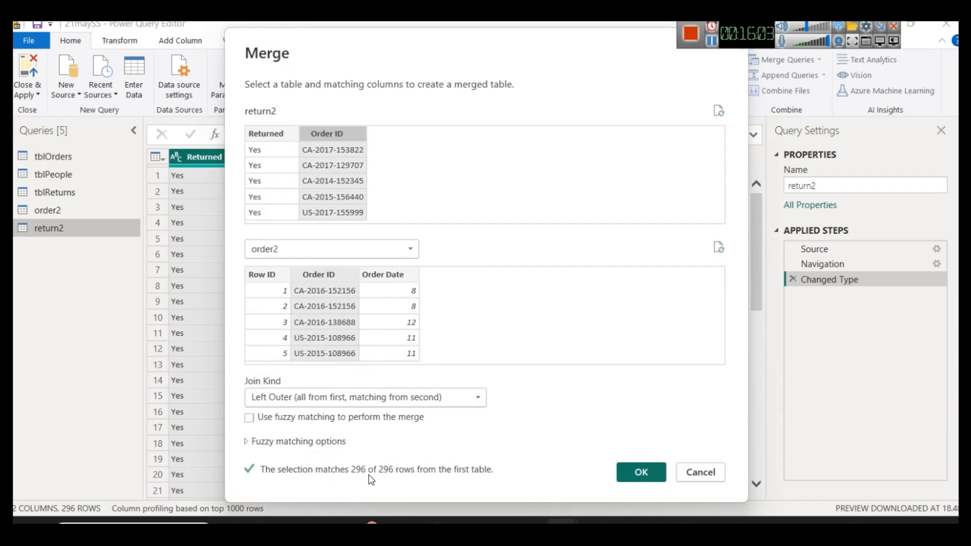
click(622, 474)
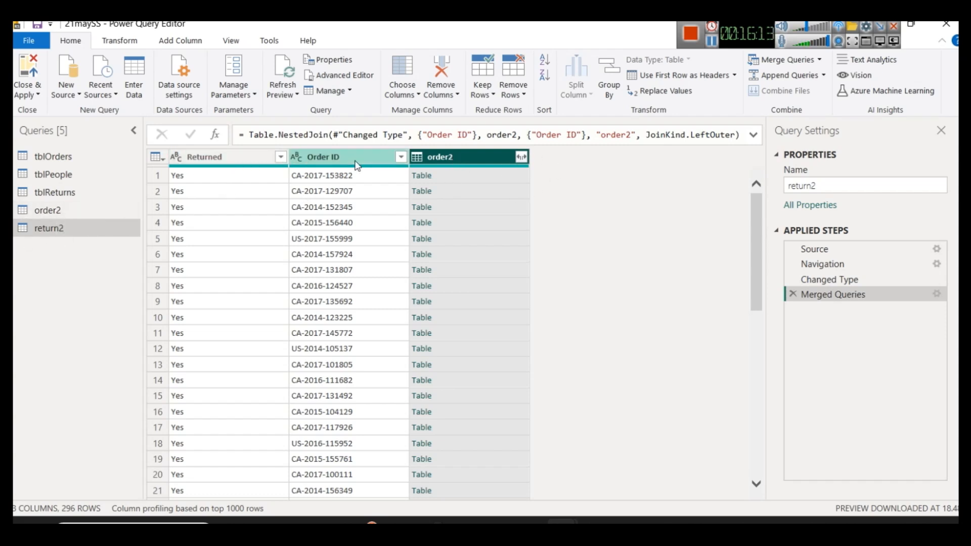
- Expand the merged order2 column into Row ID, Order ID and Order Date, using the original column name as prefix
click(521, 158)
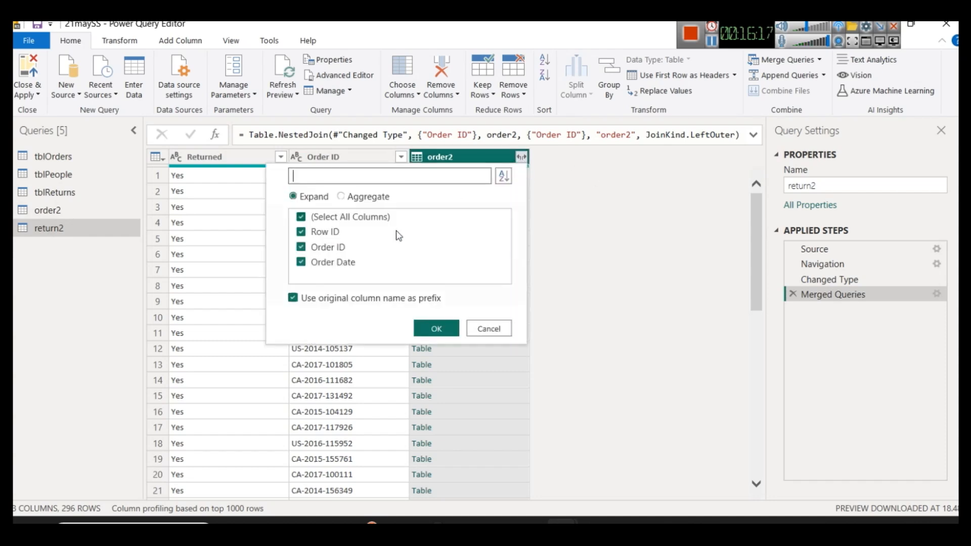
click(433, 327)
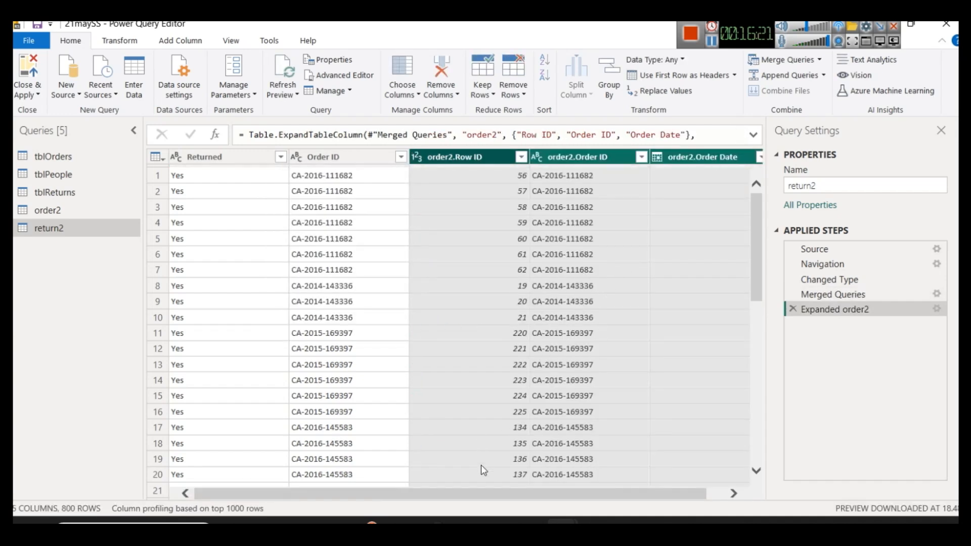
- Remove the duplicate order2.Order ID column from the return2 query
mouse_move(481, 492)
mouse_down()
mouse_move(587, 496)
mouse_move(449, 491)
mouse_move(541, 499)
mouse_move(486, 495)
mouse_up()
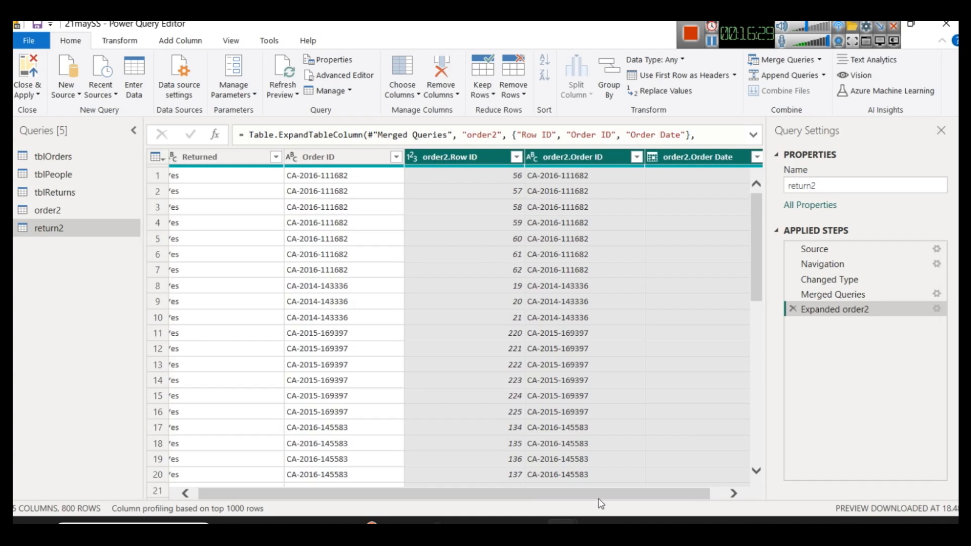
drag(602, 498, 669, 490)
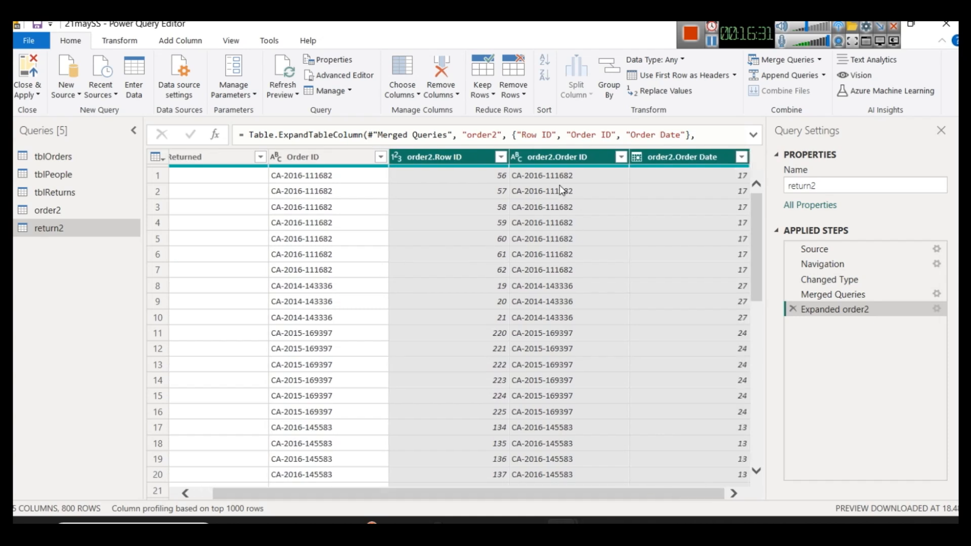
click(537, 159)
right_click(534, 162)
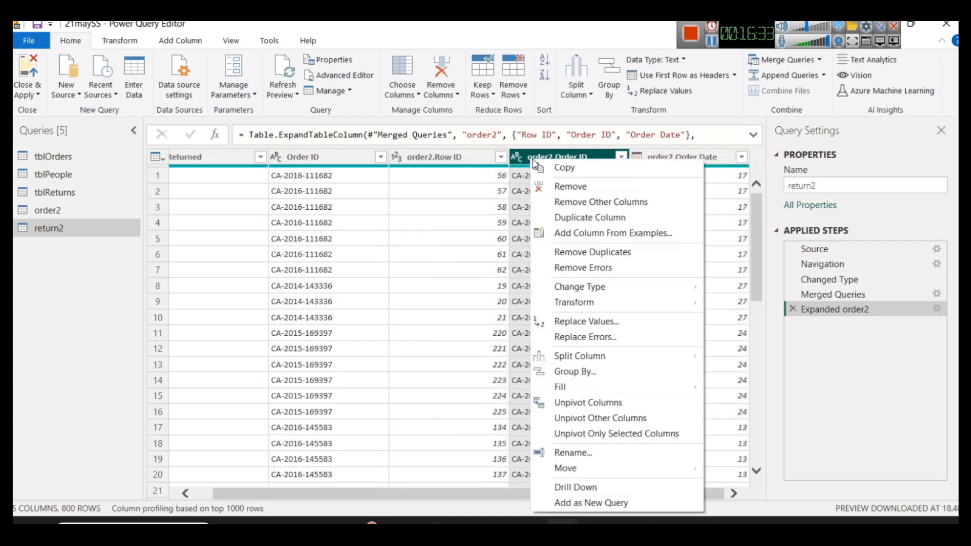
click(580, 186)
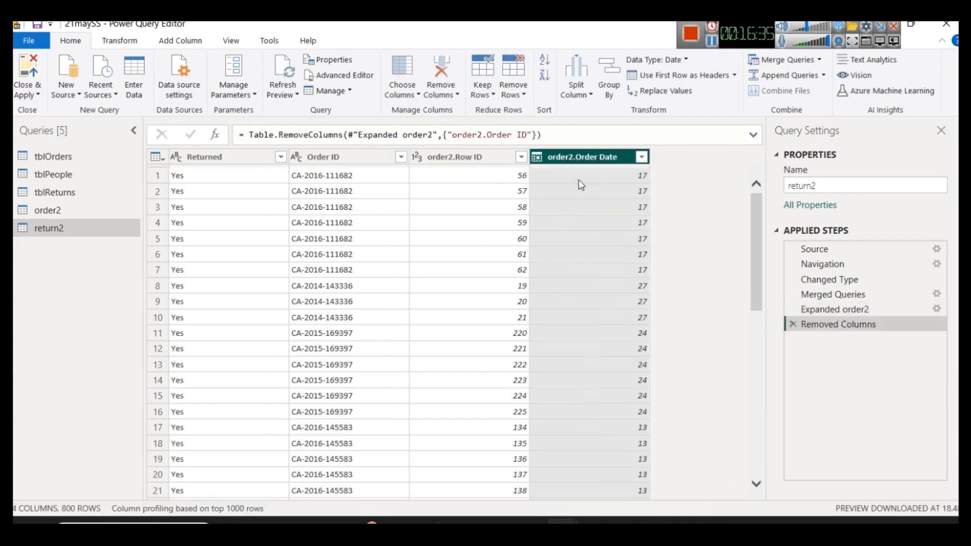
- Remove the order2.Row ID column from the return2 query
click(456, 154)
right_click(457, 155)
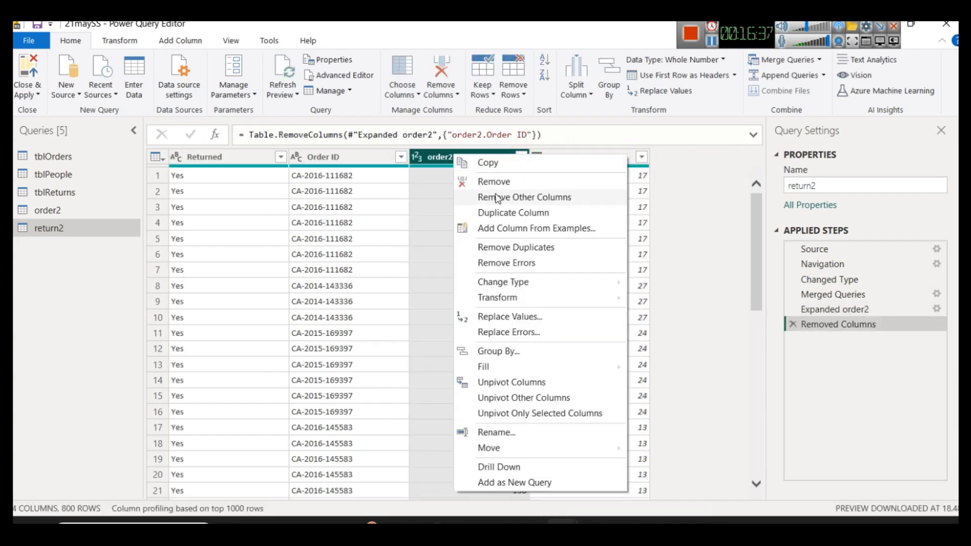
click(496, 186)
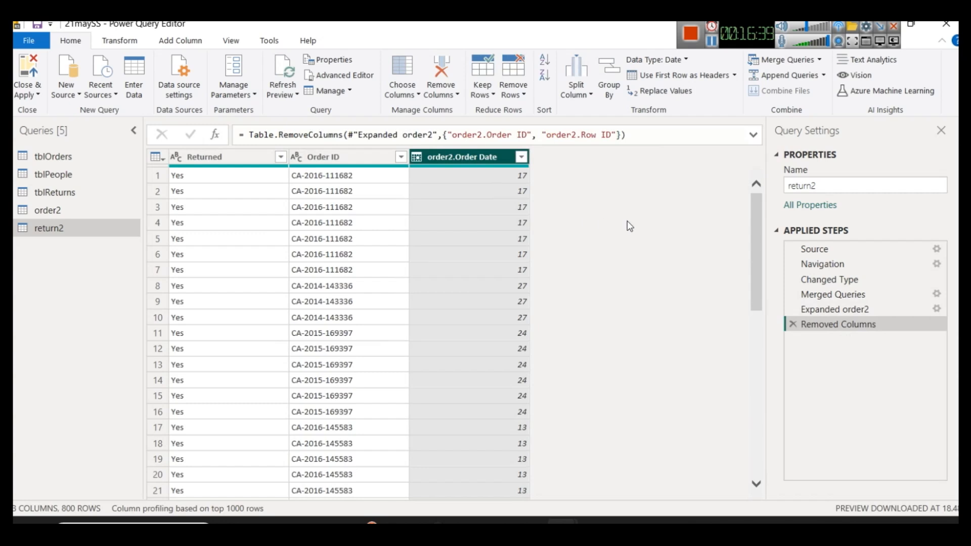
- Compare the columns and rows of the return2 query with those of the original tblReturns and tblOrders queries
click(354, 170)
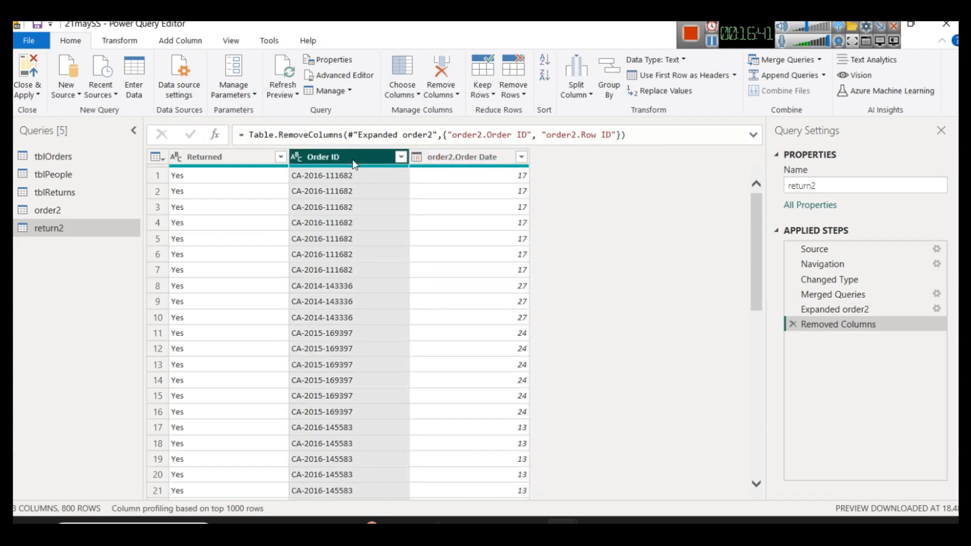
click(450, 161)
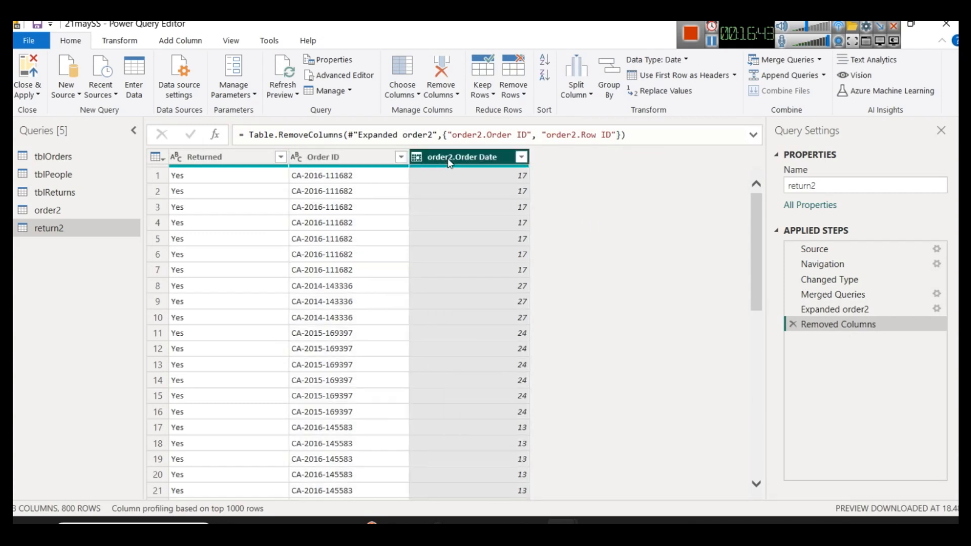
drag(753, 231, 745, 193)
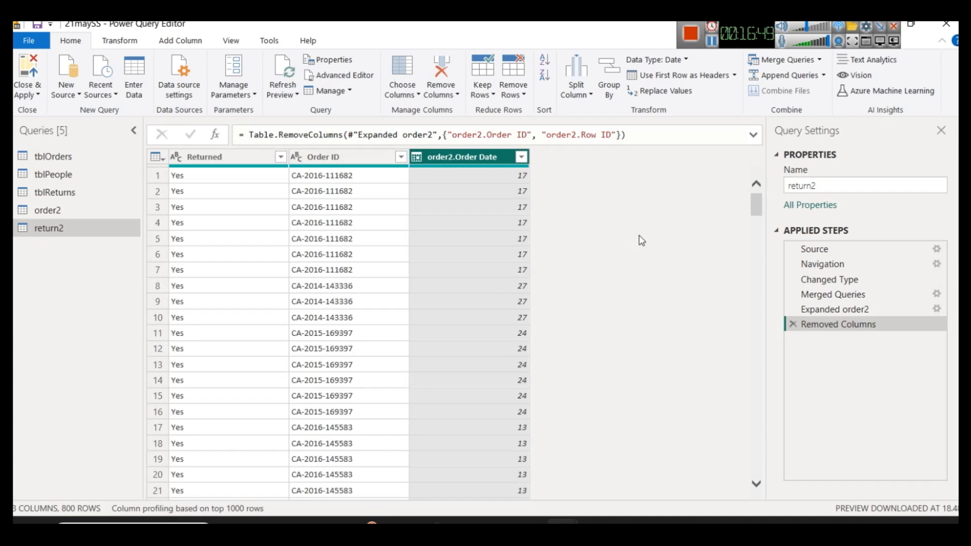
click(69, 193)
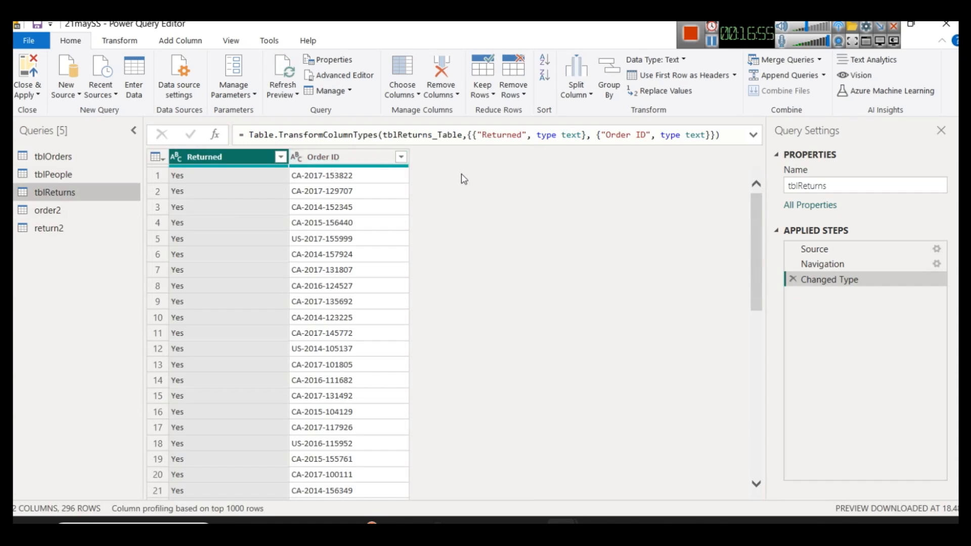
click(50, 156)
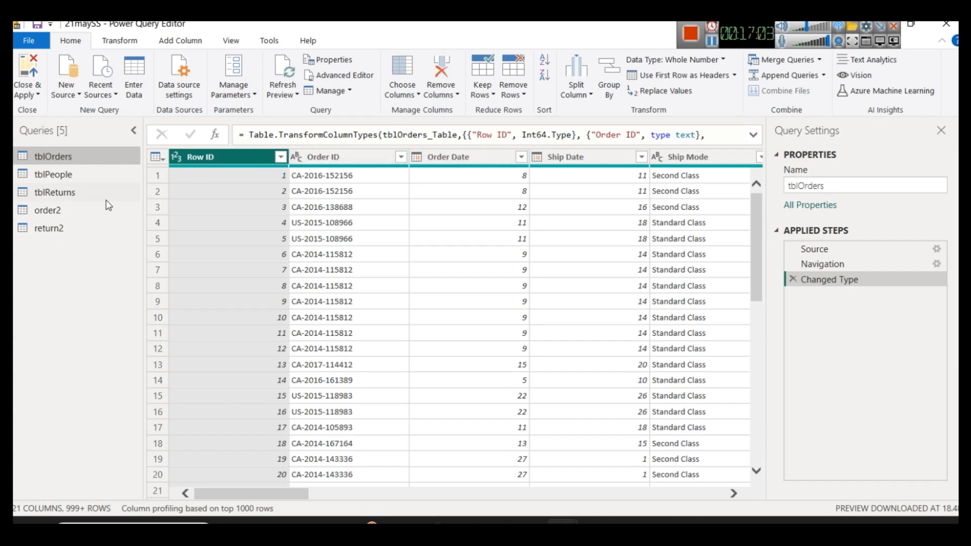
click(49, 228)
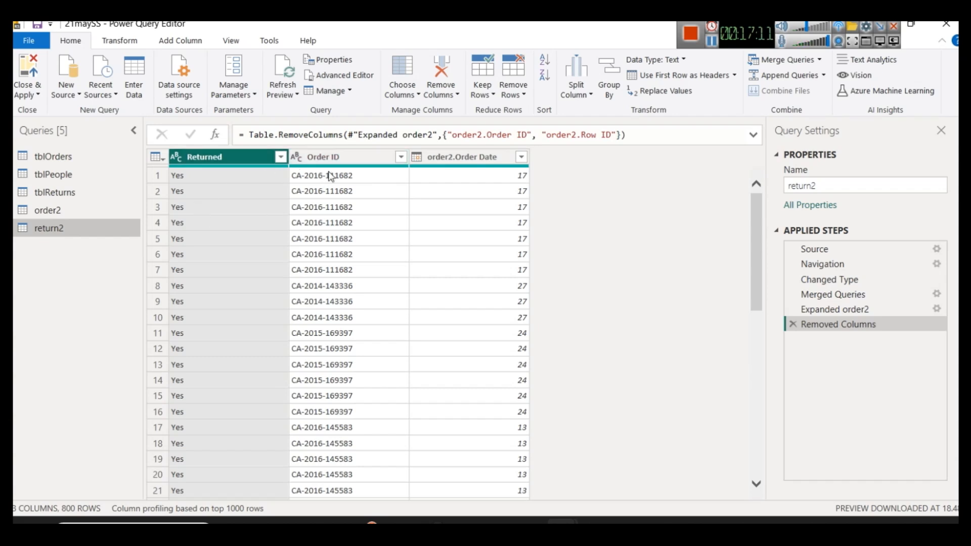
scroll(506, 232, down, 15)
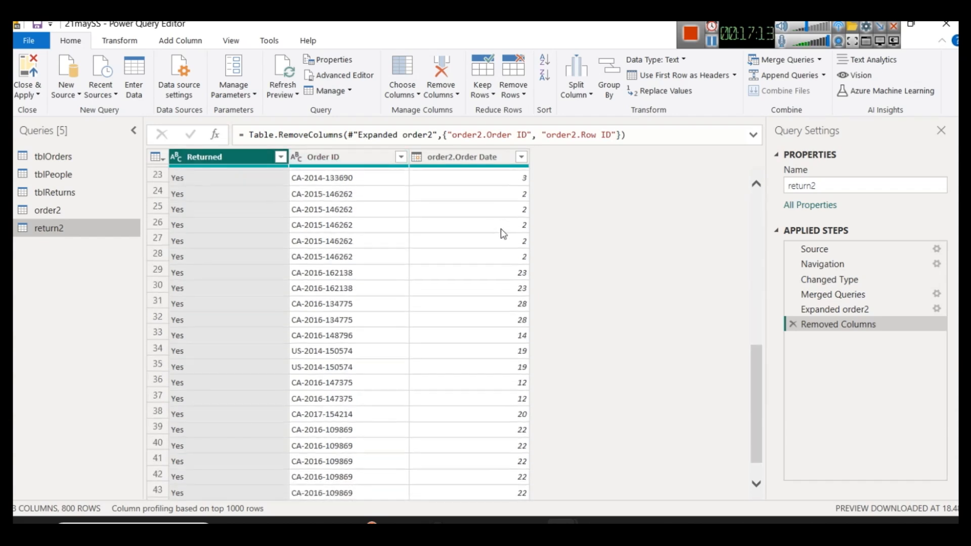
scroll(505, 236, up, 15)
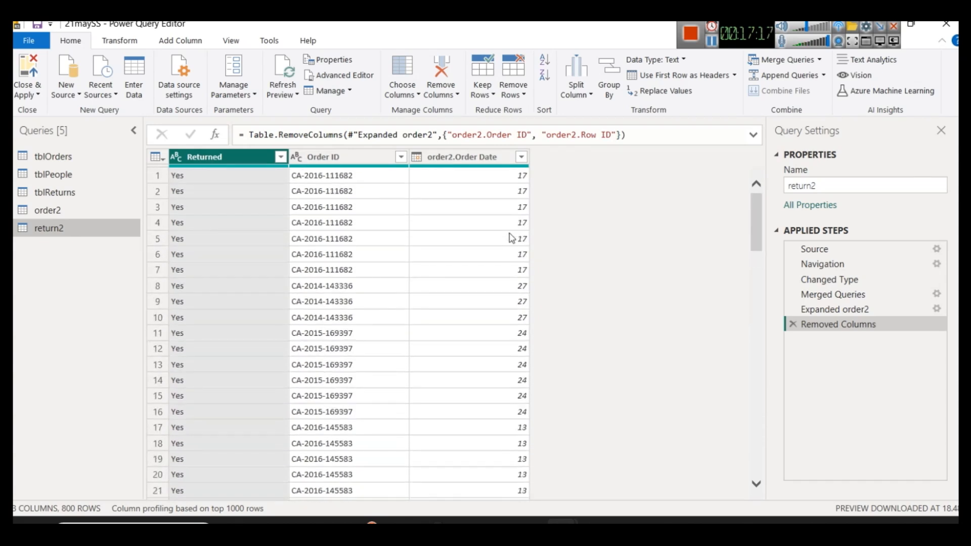
- Apply the pending query changes to the data model and close the Power Query Editor
click(24, 95)
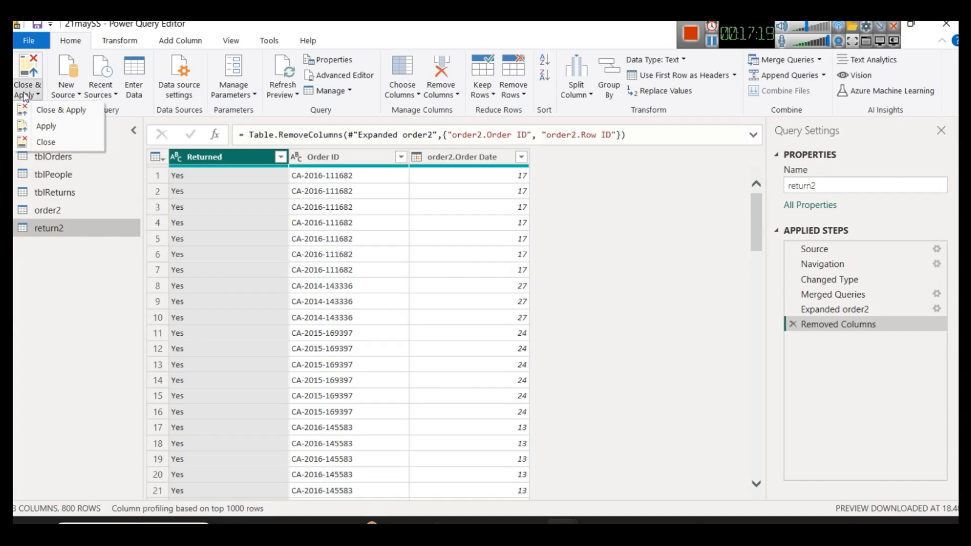
click(41, 109)
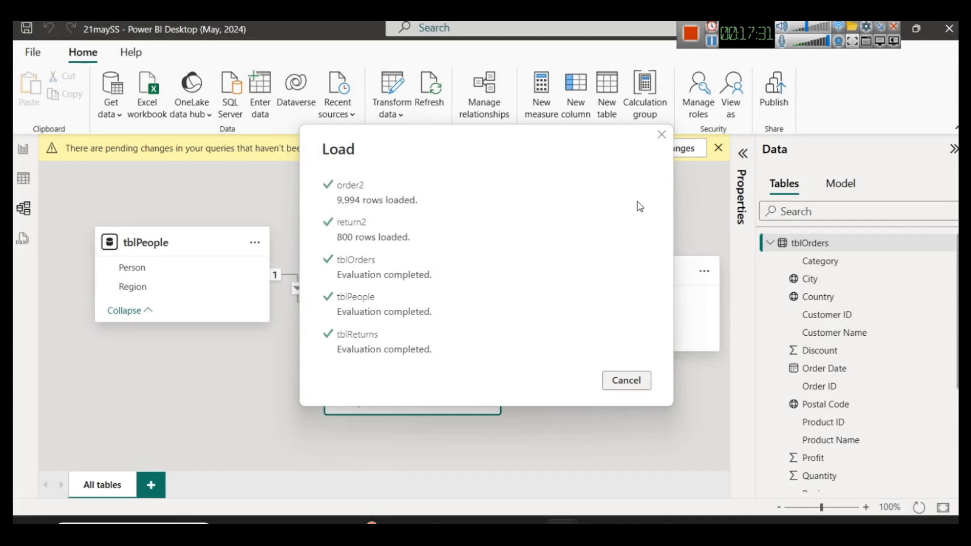
- Arrange the model diagram with tblPeople, tblOrders and order2 in a row, tblReturns below them and return2 to their right
drag(179, 240, 172, 168)
drag(375, 208, 350, 189)
scroll(484, 287, down, 3)
drag(462, 227, 460, 323)
drag(600, 223, 418, 184)
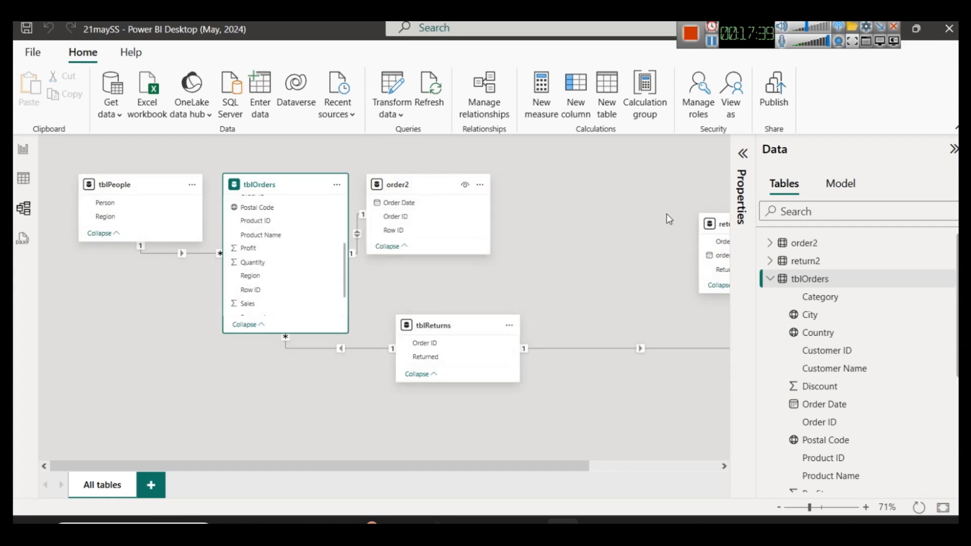
drag(723, 222, 586, 243)
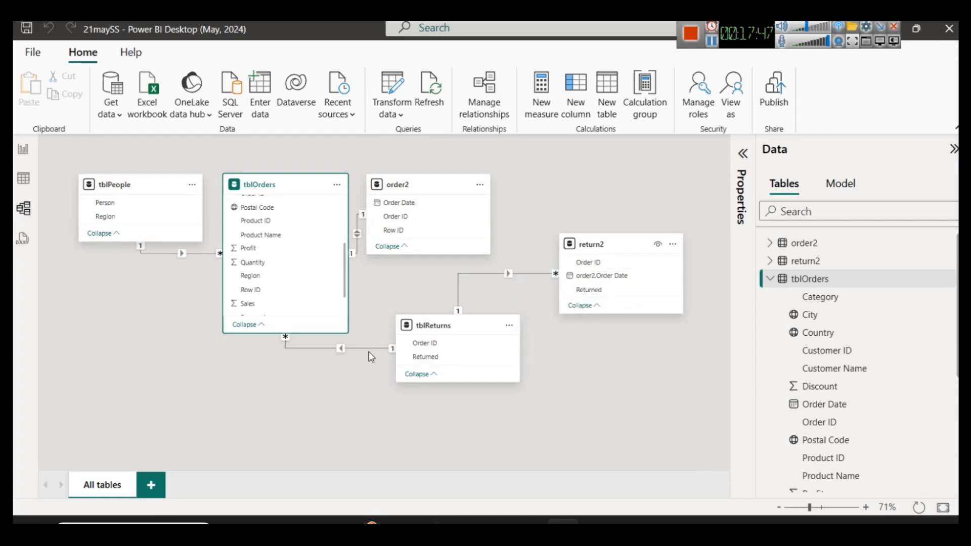
scroll(308, 282, up, 3)
scroll(310, 286, down, 2)
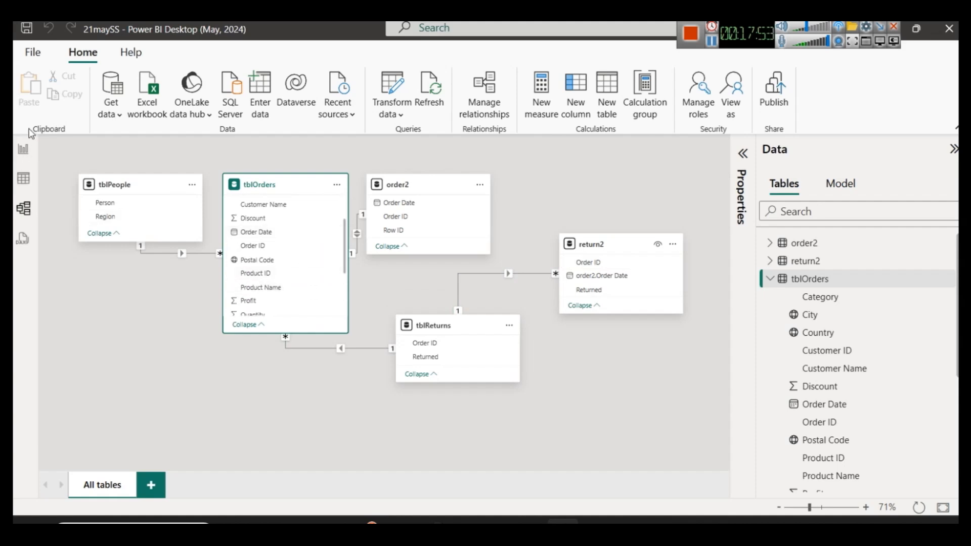
- Examine how tblPeople, tblOrders and tblReturns are related to each other in the model diagram
click(23, 148)
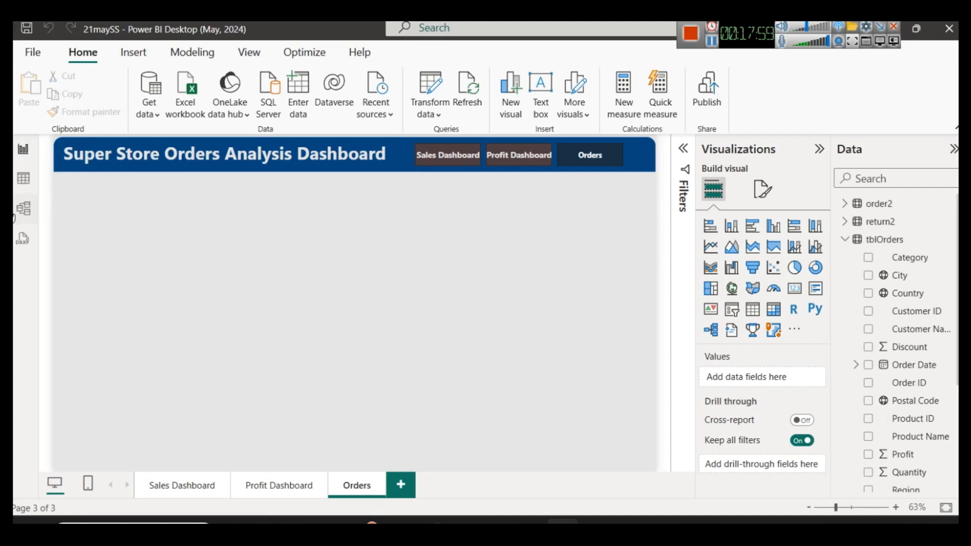
click(23, 208)
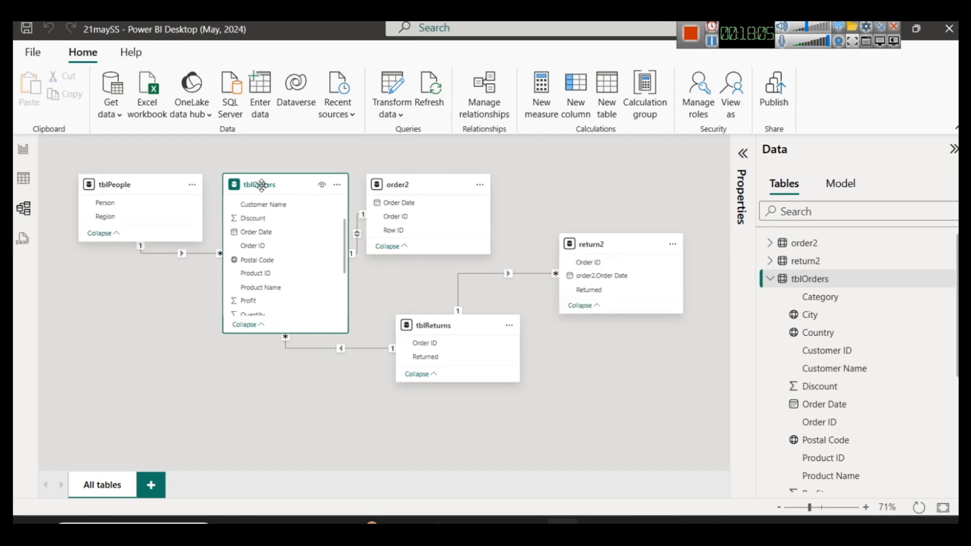
click(197, 188)
click(250, 185)
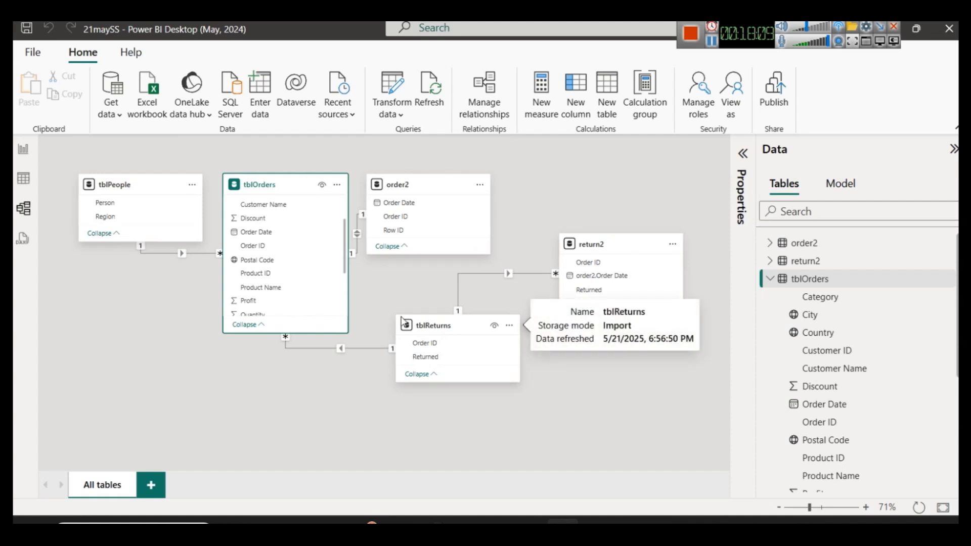
click(126, 184)
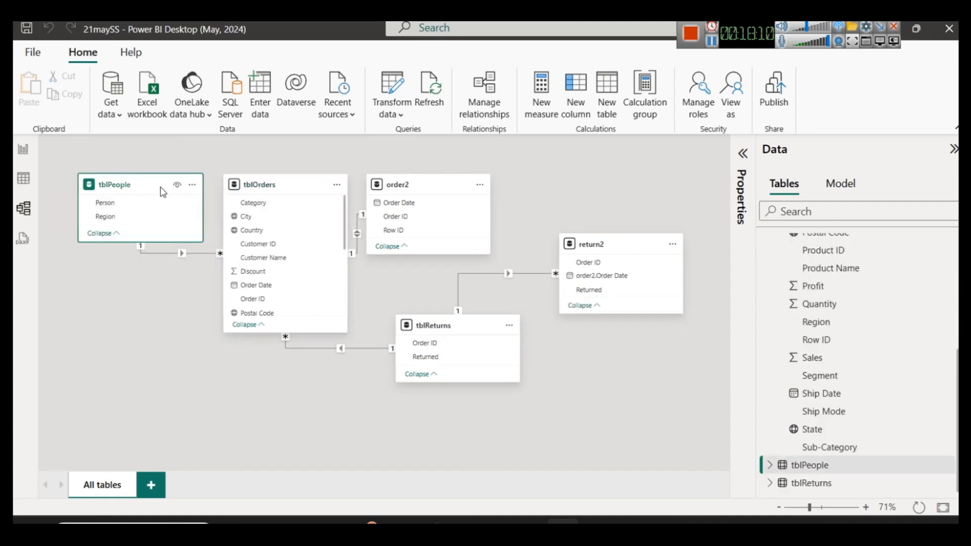
click(258, 183)
click(418, 326)
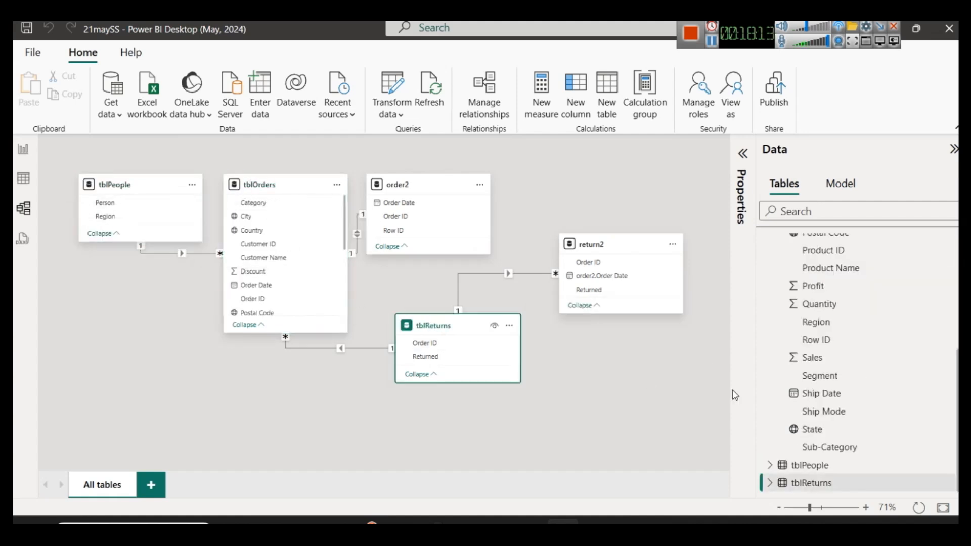
- Add an empty line chart to the Orders report page, below the title banner at the left, about a third of the page wide
click(24, 149)
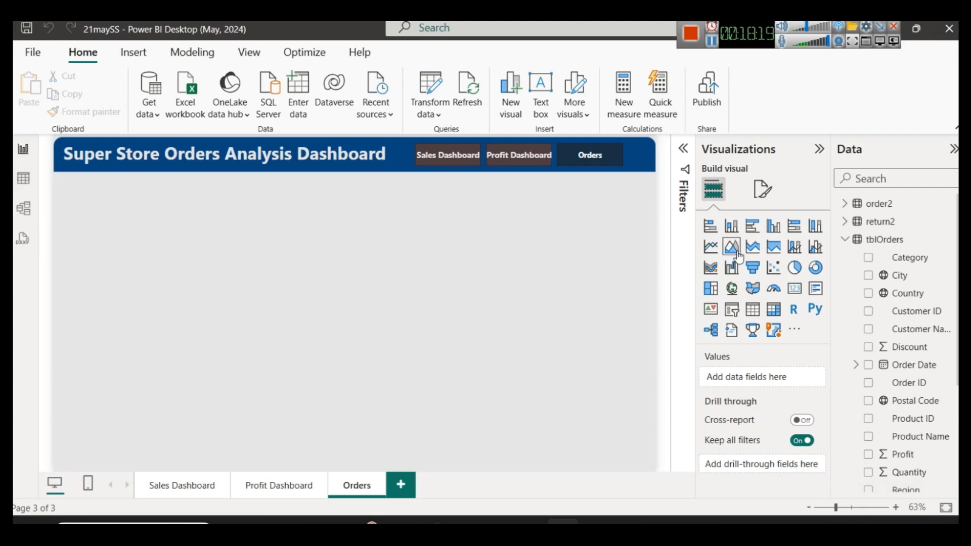
click(710, 247)
drag(200, 260, 212, 226)
drag(655, 227, 269, 218)
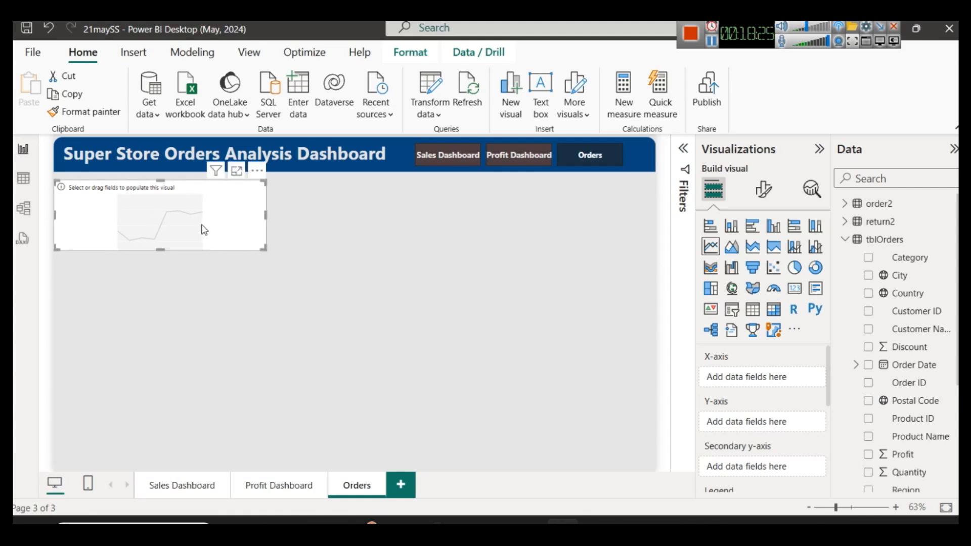
drag(158, 252, 158, 304)
click(314, 270)
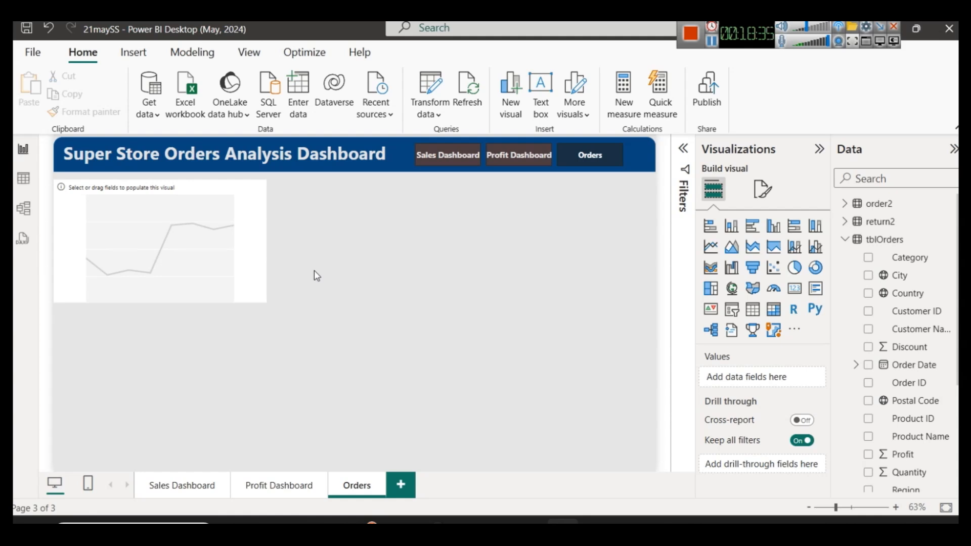
- Open Notepad and write the heading "Line" in the blank document
key(super+r)
text(n)
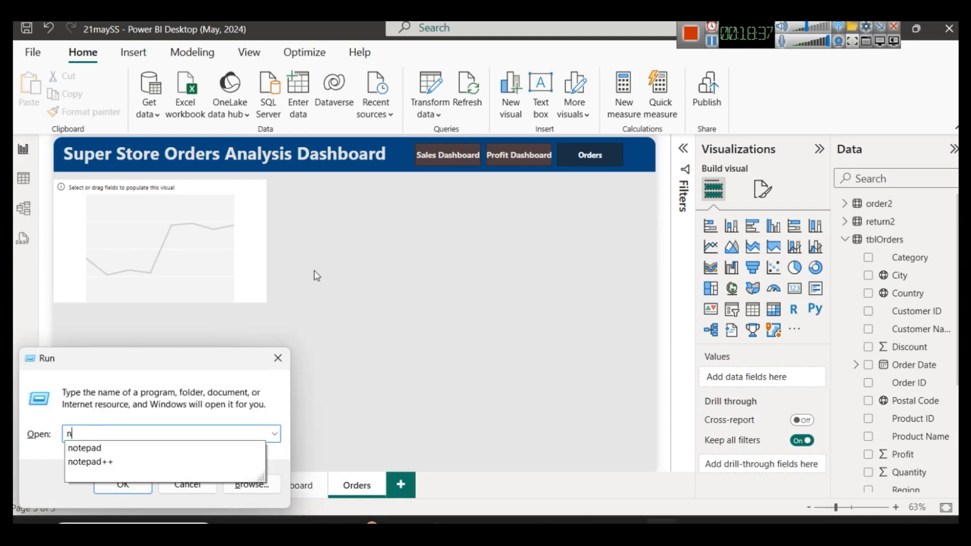
key(Down)
key(Return)
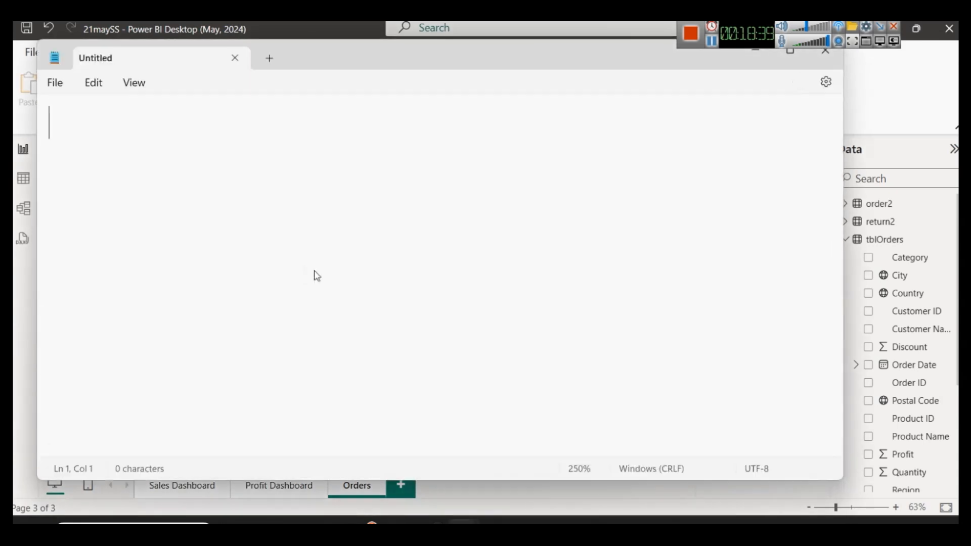
text(Line)
- Leave a blank line below the heading and write "Date or continuous field ( Order Date ) X axis"
key(Return)
key(Return)
text(Date or)
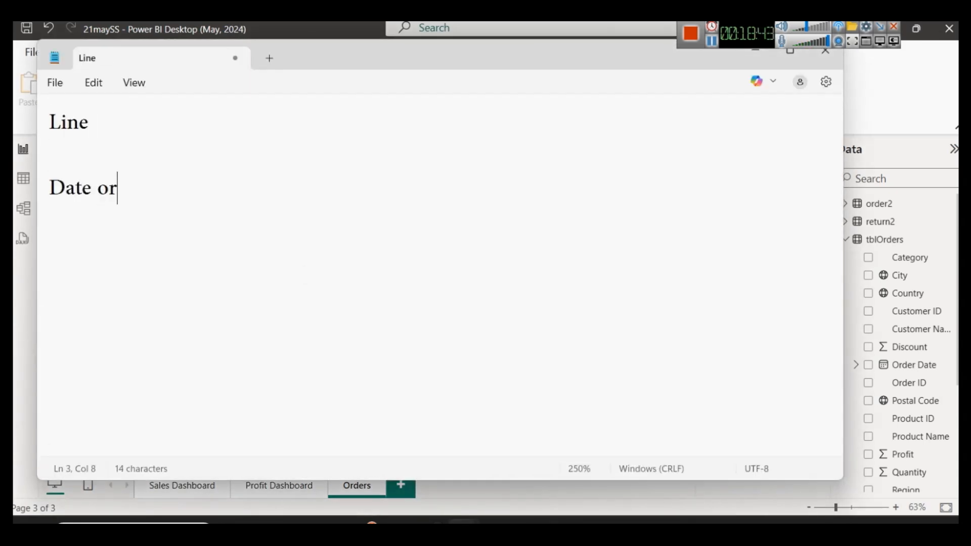
text( continupu)
key(BackSpace)
key(BackSpace)
text(ous n)
key(BackSpace)
text(field )
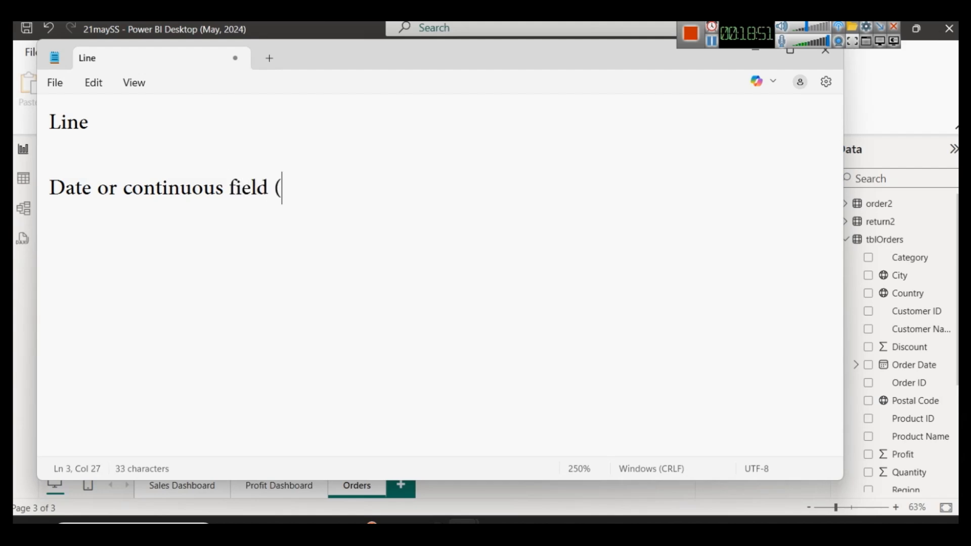
text(( Orde)
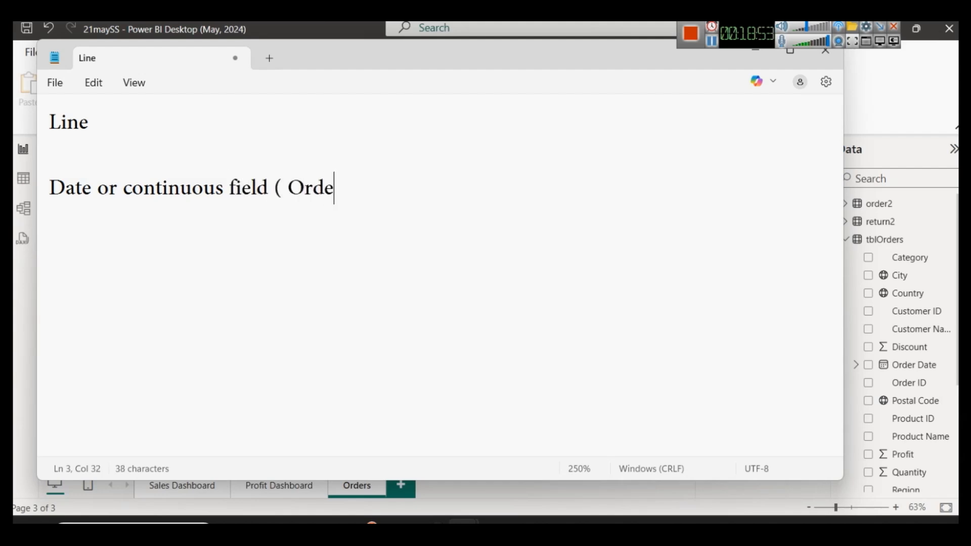
text(r Date ) X axis)
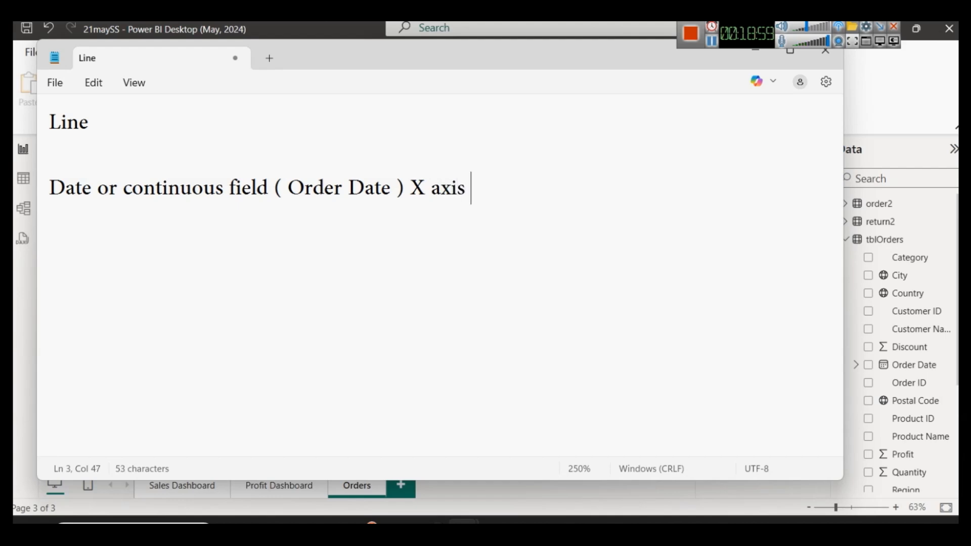
- Leave a blank line below the X axis note and write "Y axis - Number to measure - Orders"
text(Y asix)
key(BackSpace)
key(BackSpace)
key(BackSpace)
text(i)
key(BackSpace)
key(BackSpace)
text(xis - )
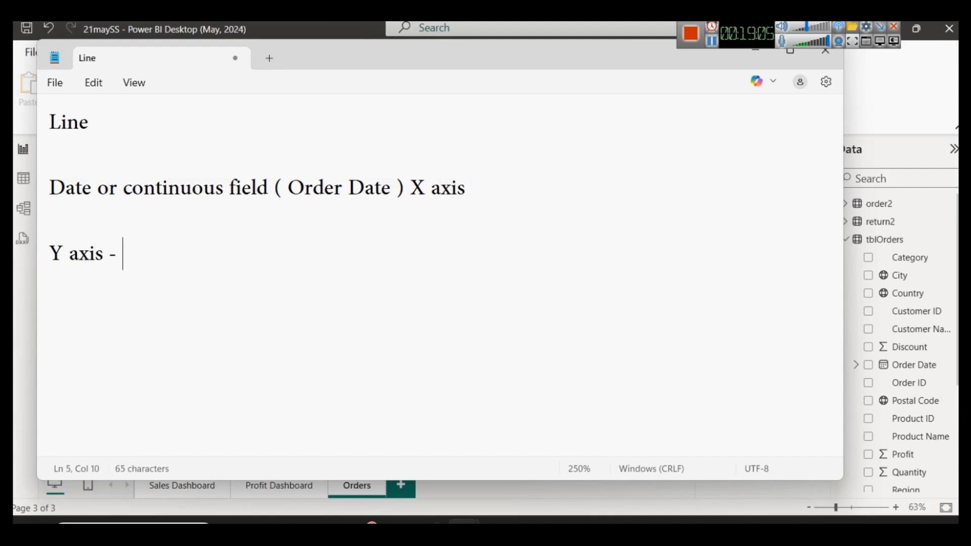
text(Number t)
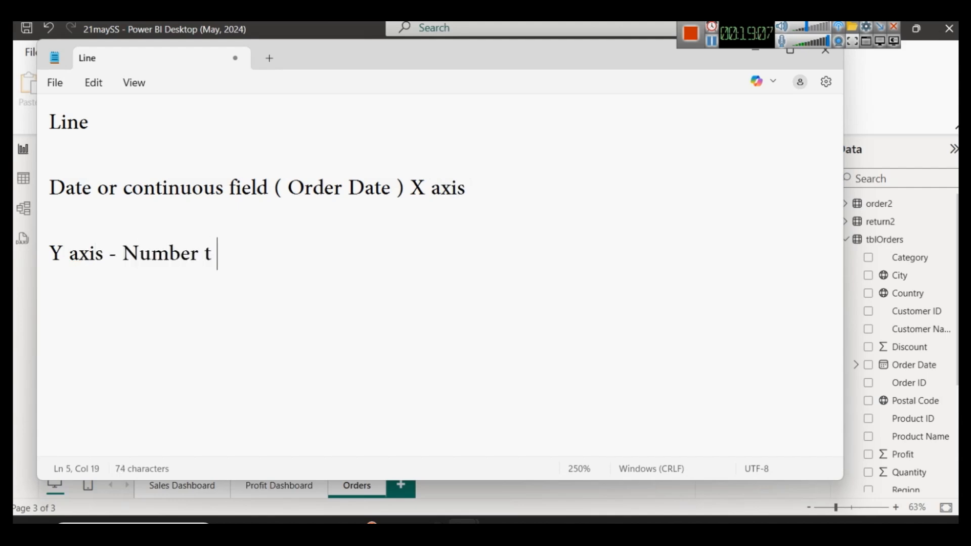
text(o measu)
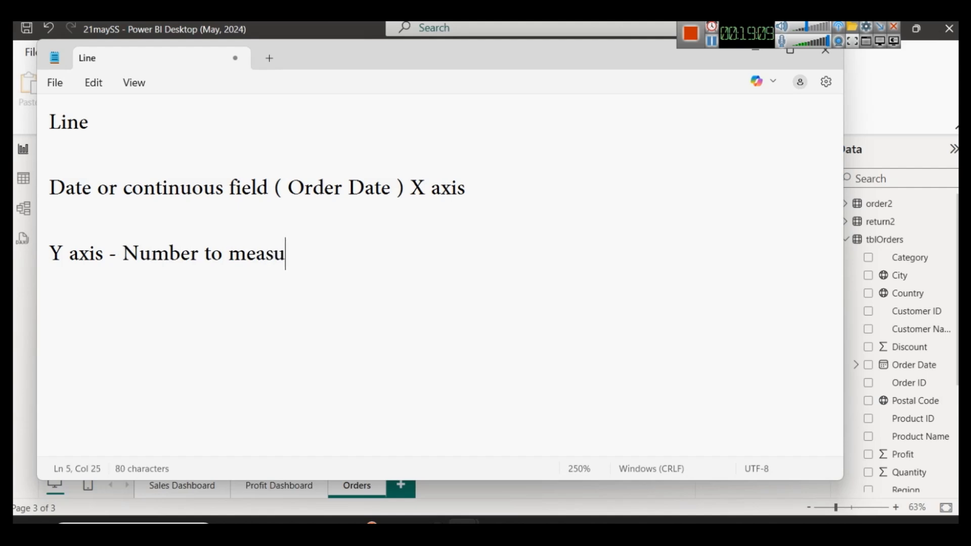
text(re - Orders)
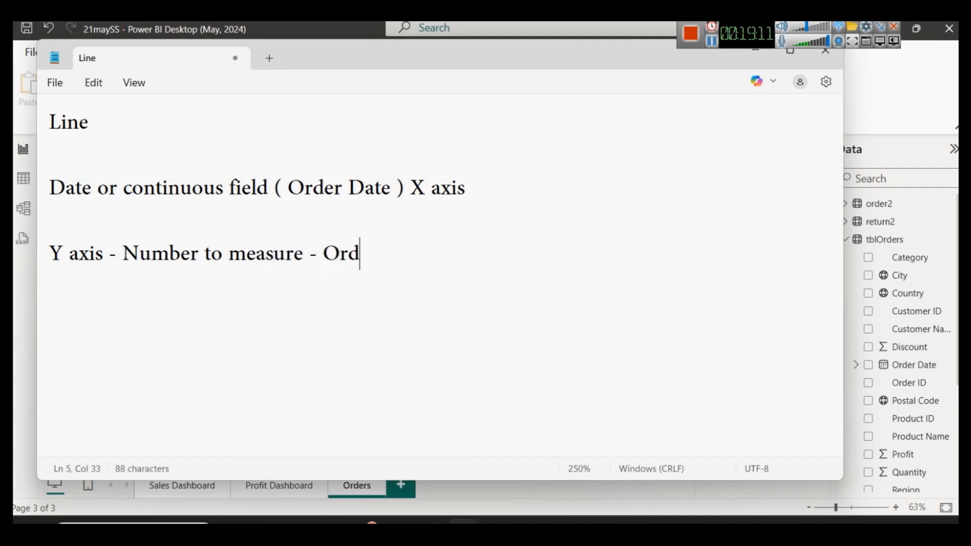
- Insert "Count of" before "Orders" in the Y axis note
key(Left)
key(Left)
key(Left)
key(Left)
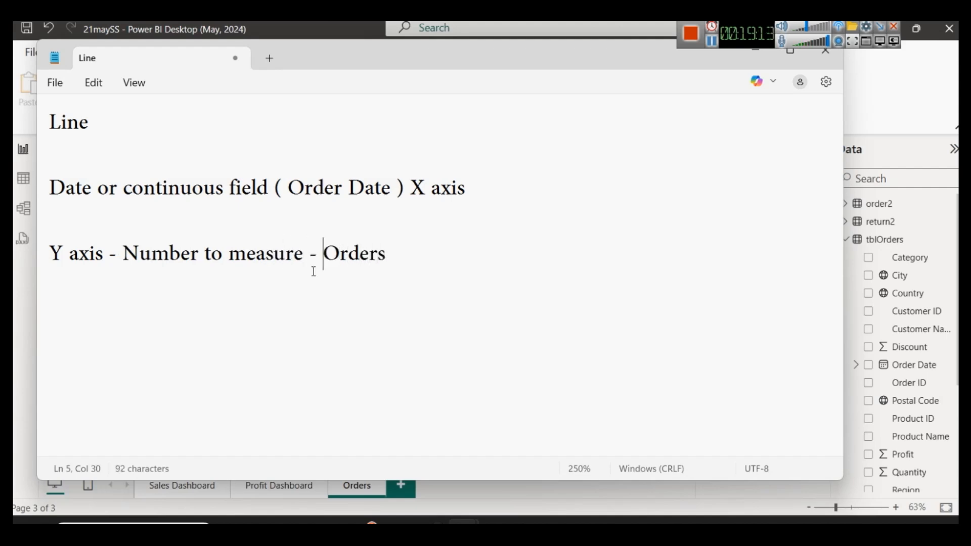
text(Count of)
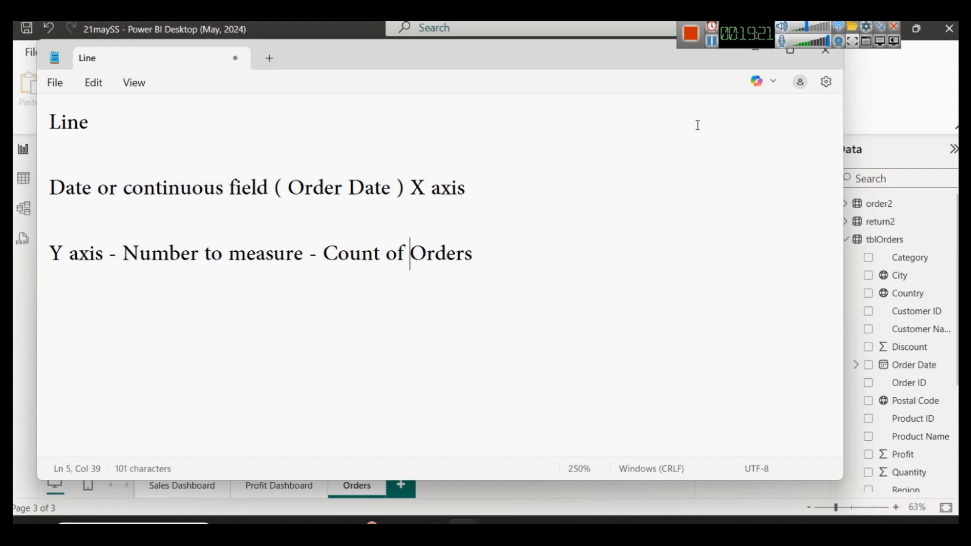
- Return to the Power BI report and assign the tblOrders Order Date hierarchy to the X-axis of the empty line chart
click(764, 51)
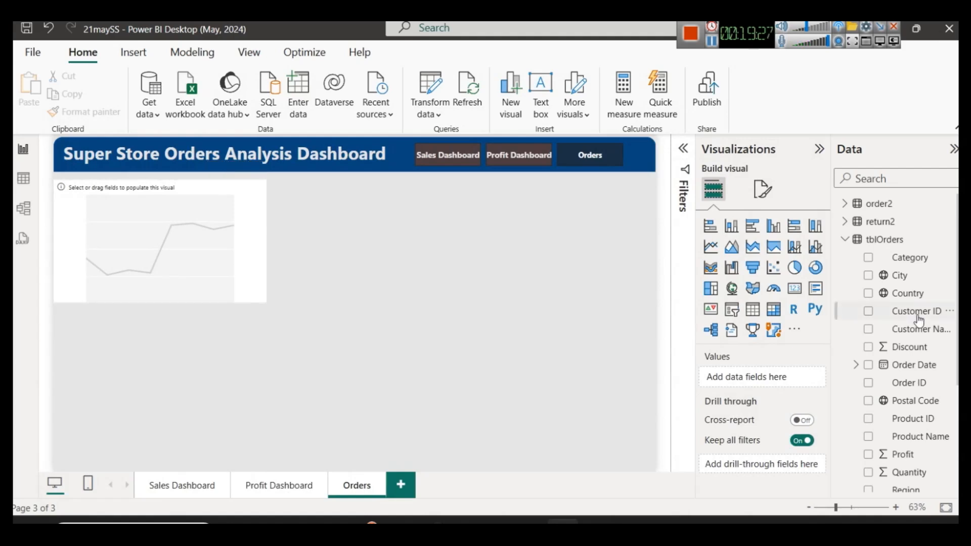
scroll(941, 344, down, 2)
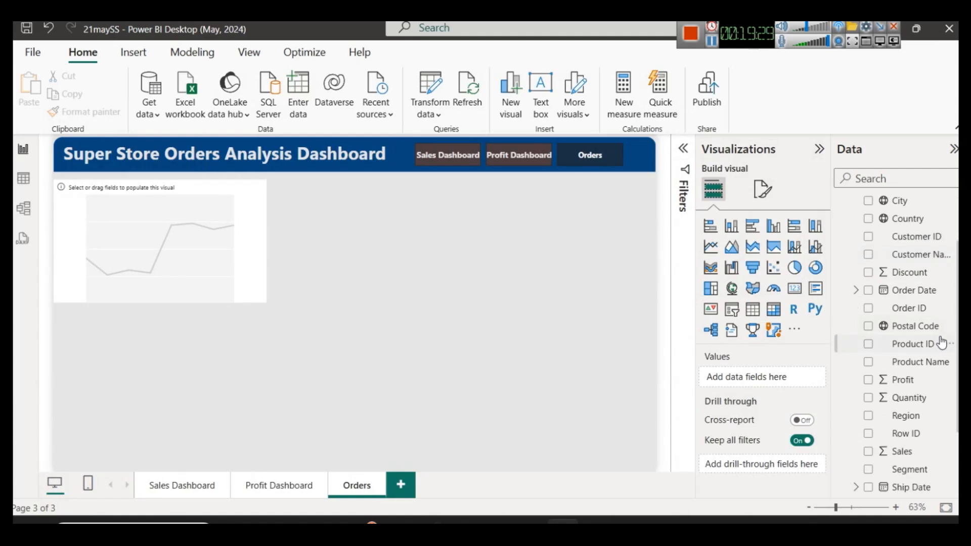
click(854, 291)
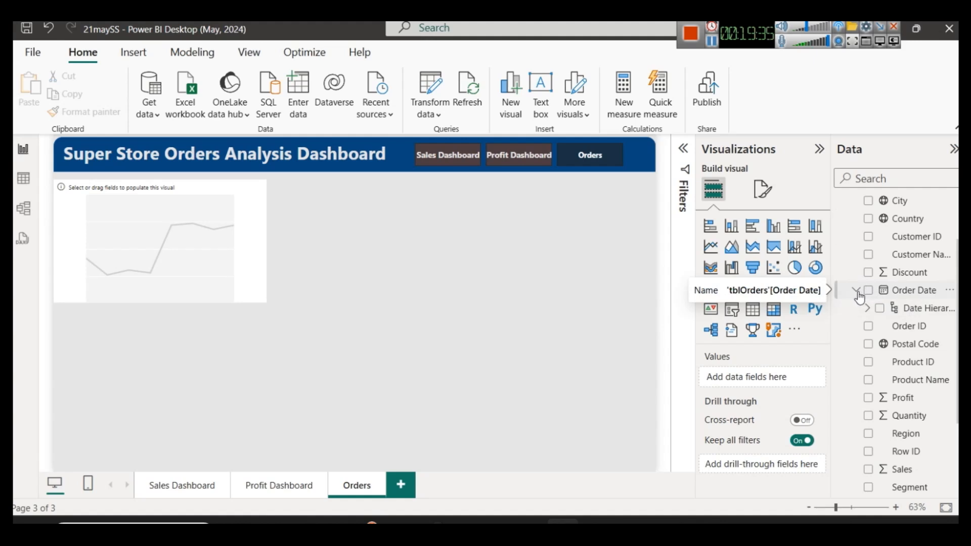
click(866, 308)
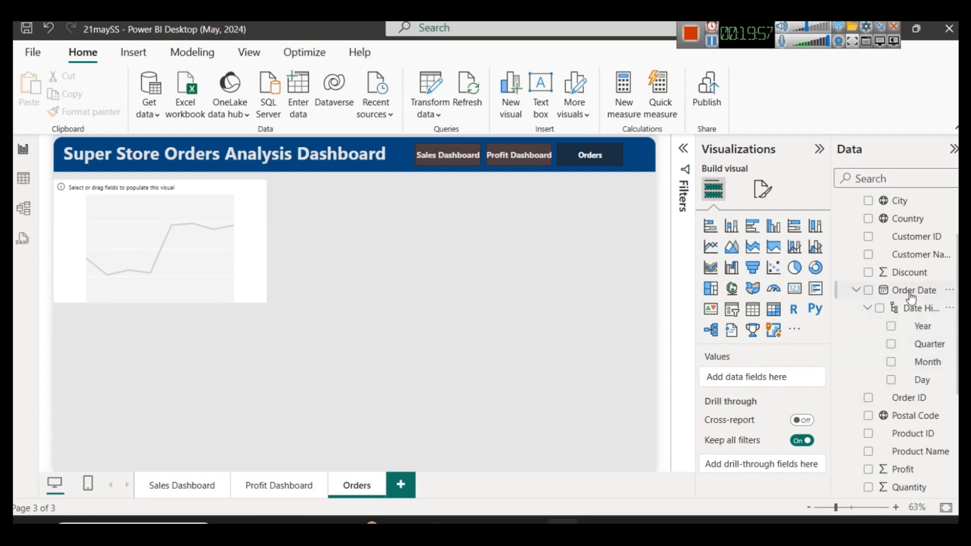
click(238, 260)
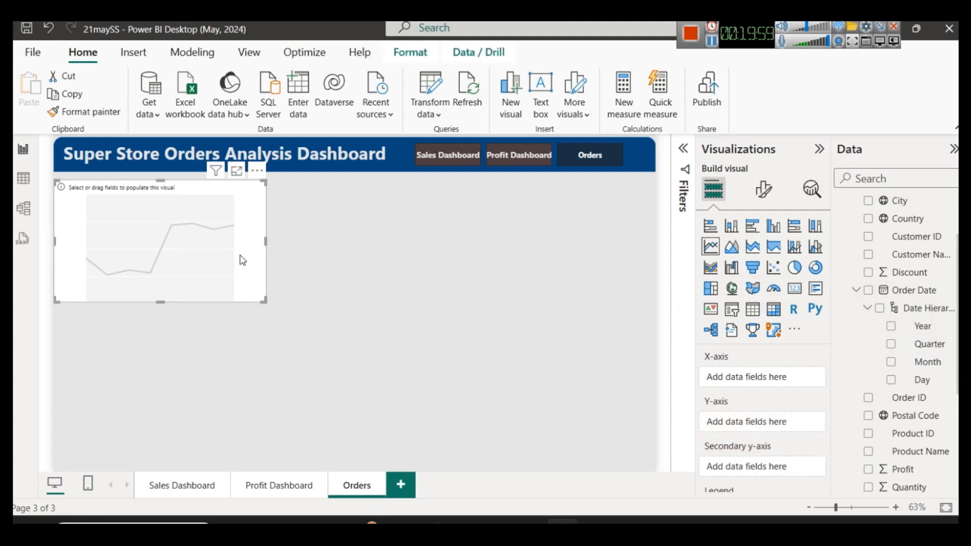
drag(914, 290, 750, 381)
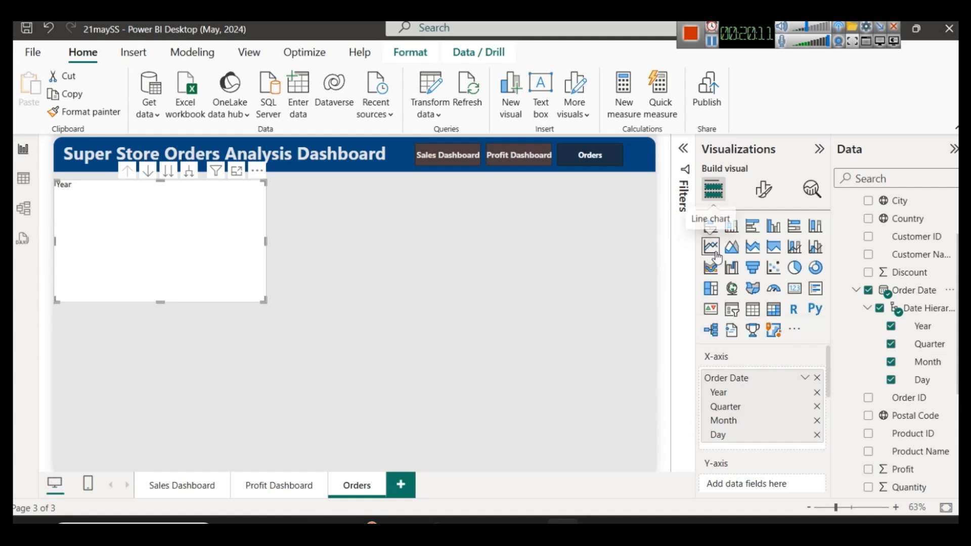
- Add the Order ID field from tblOrders to the Y-axis of the line chart
scroll(826, 447, down, 3)
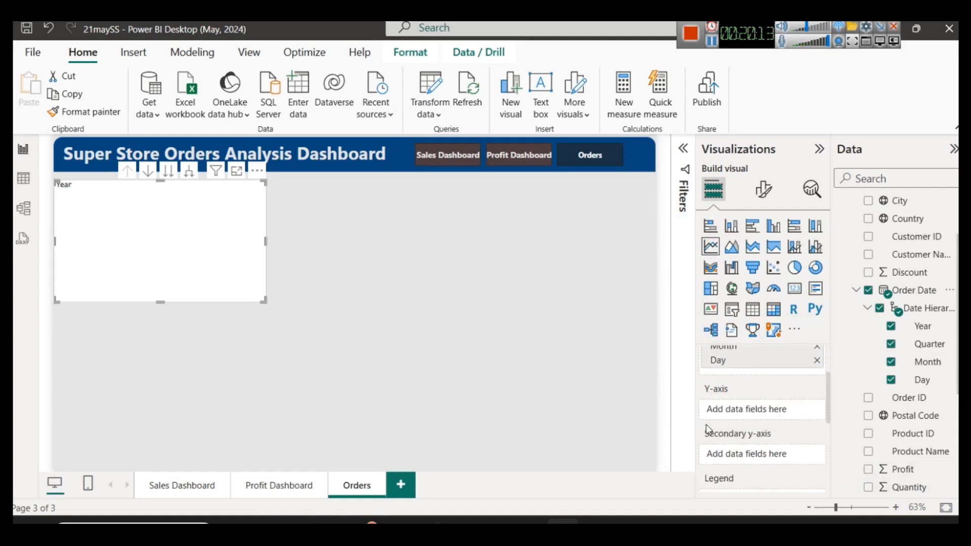
scroll(918, 469, up, 3)
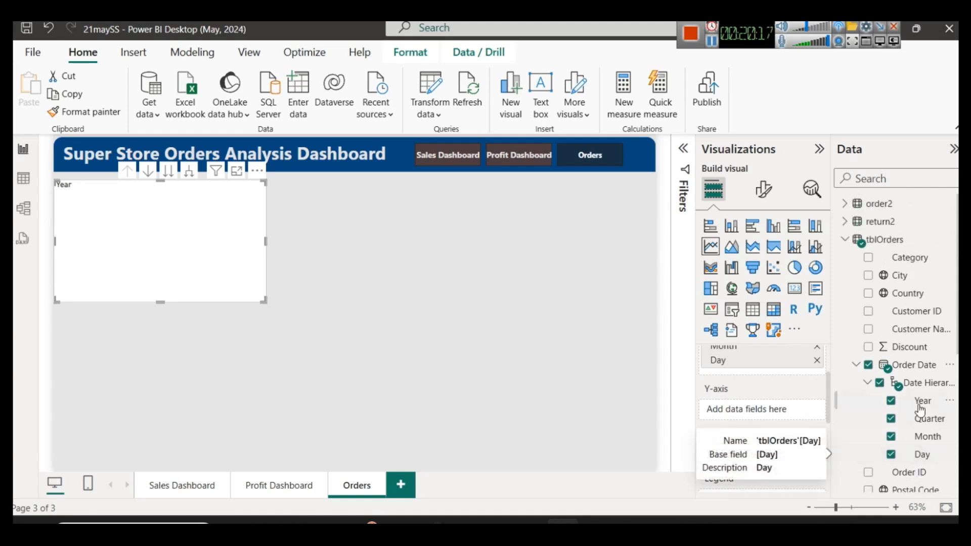
click(855, 366)
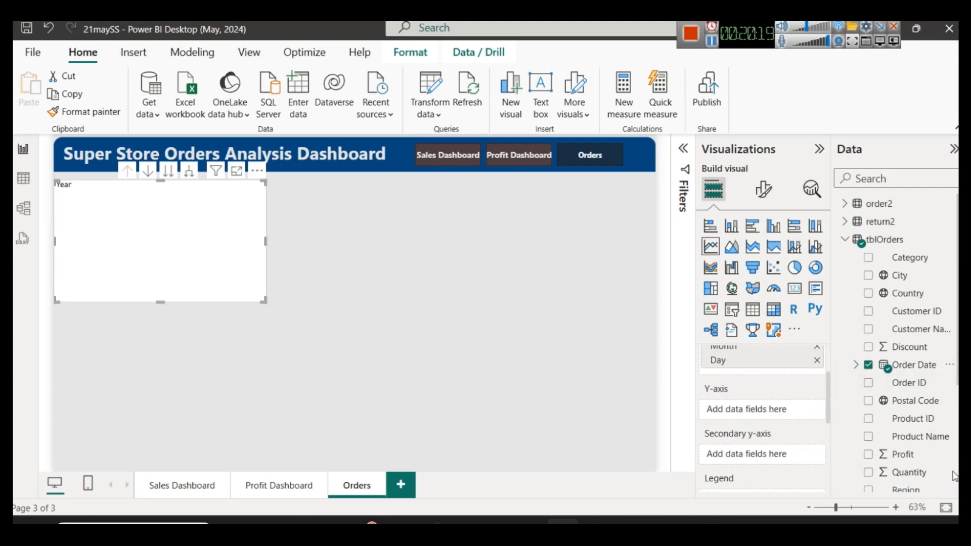
drag(911, 384, 772, 414)
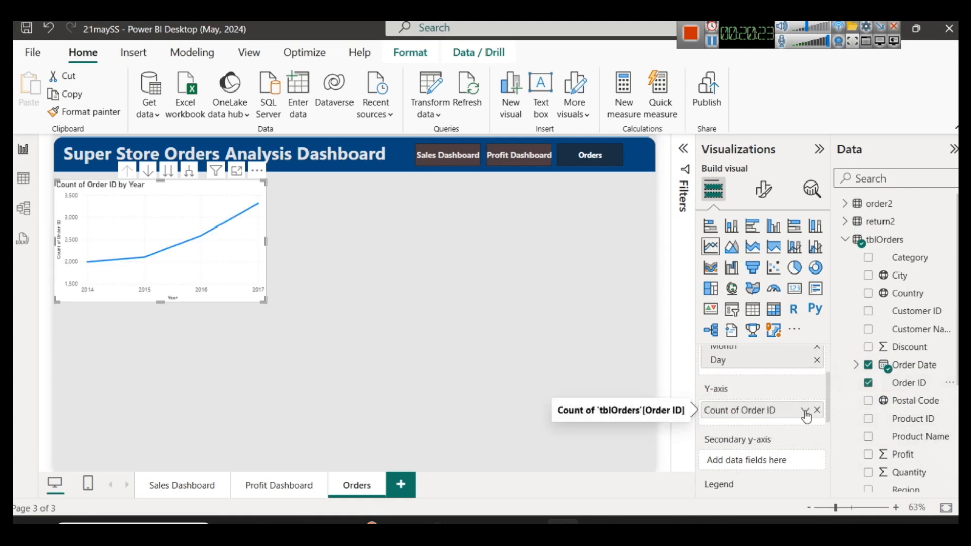
- Change the aggregation of Order ID on the line chart's Y-axis to Count (Distinct)
click(805, 411)
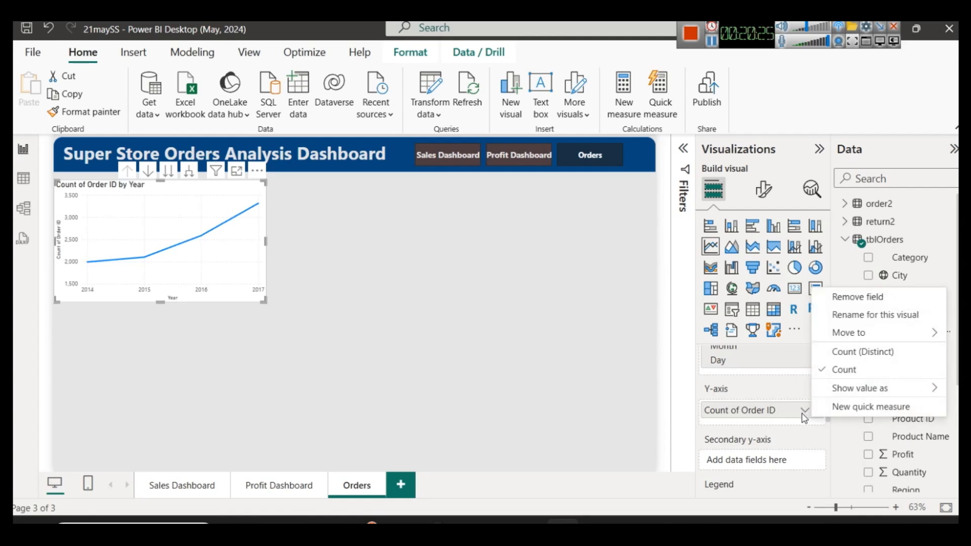
click(857, 352)
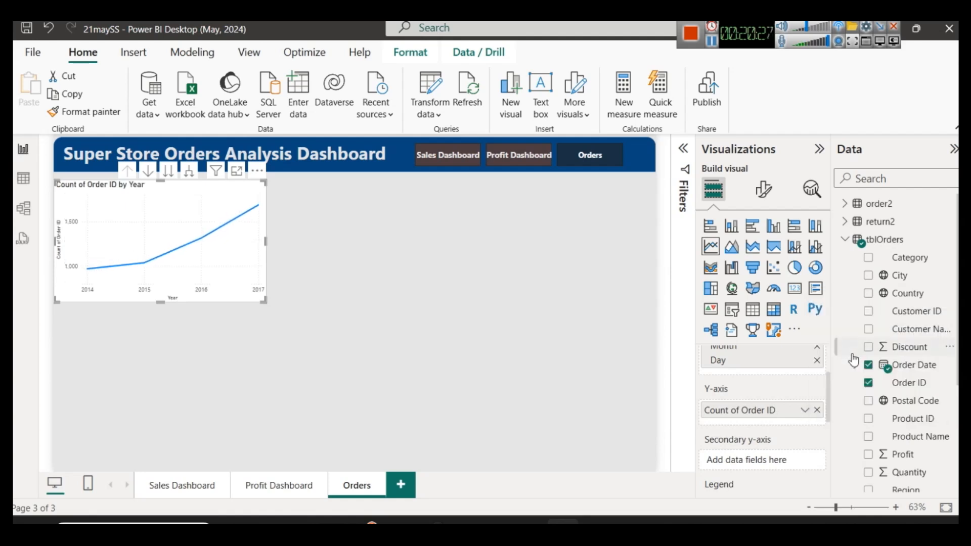
click(806, 411)
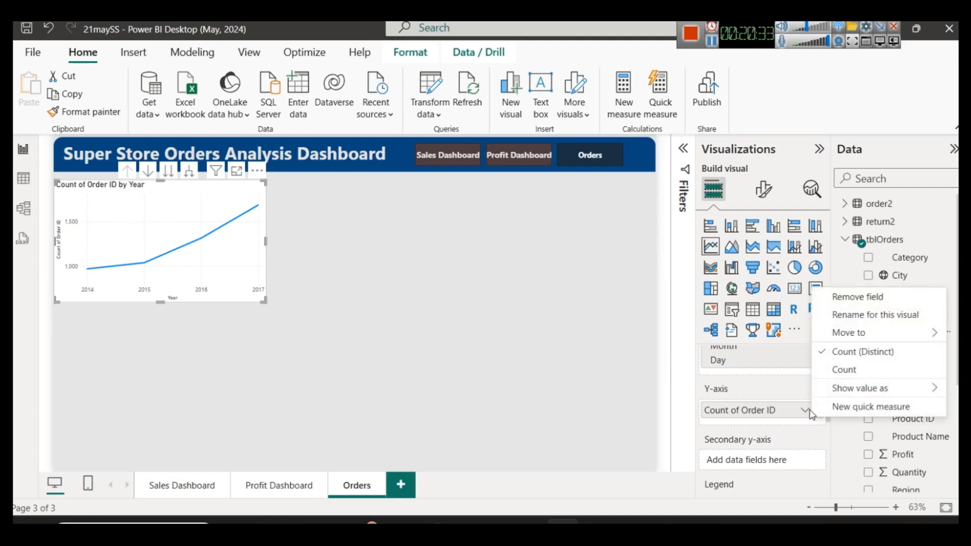
click(396, 282)
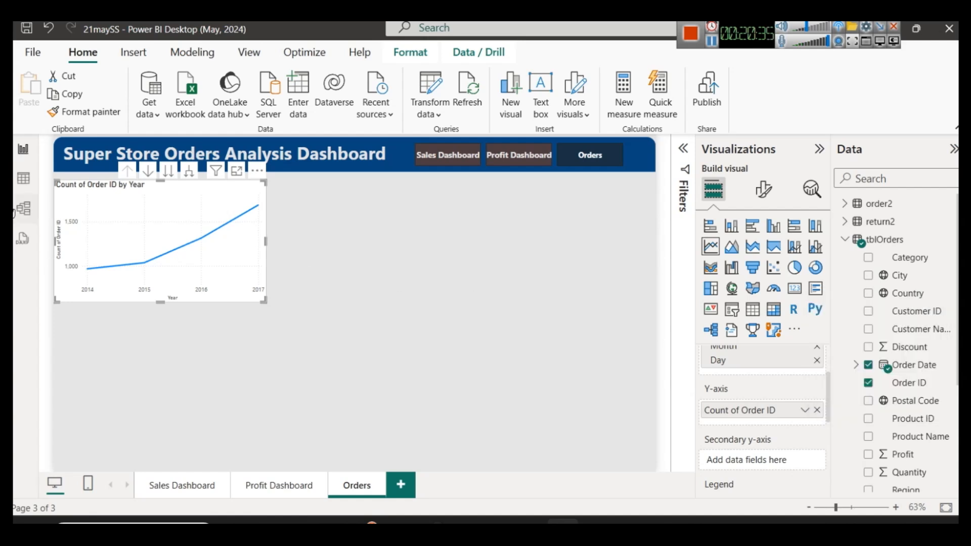
- Switch from the report to the table view of the model's data
click(23, 178)
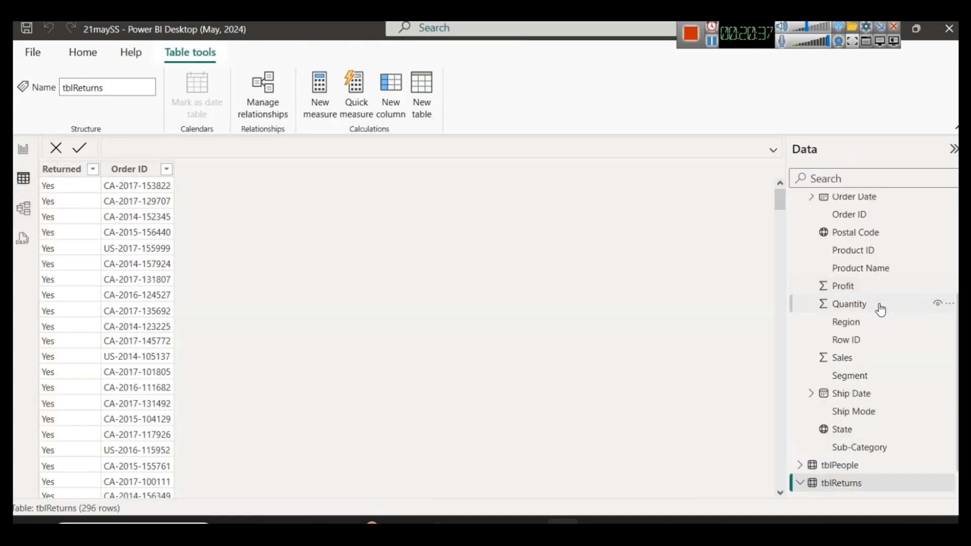
- Examine the Order ID column of tblOrders in the data table and return to the Orders report page
click(850, 366)
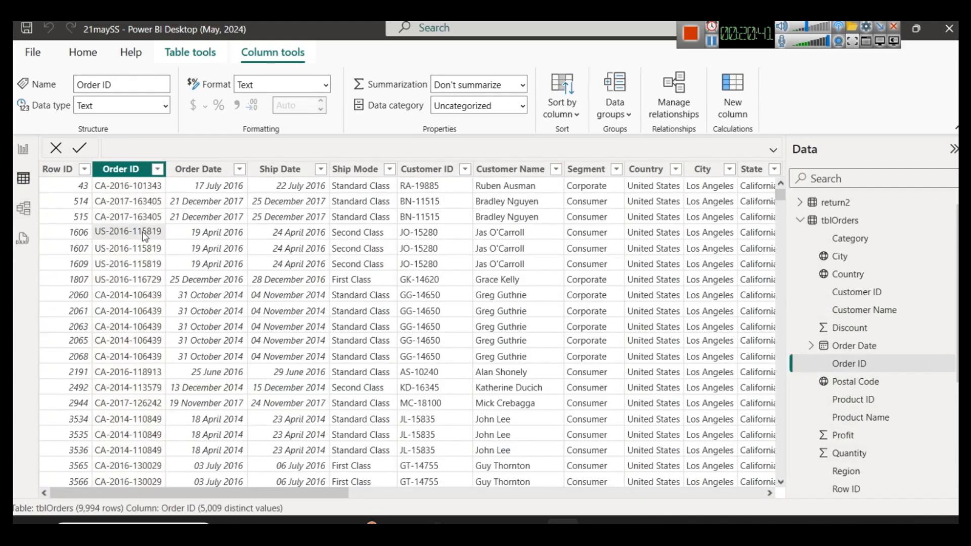
click(120, 172)
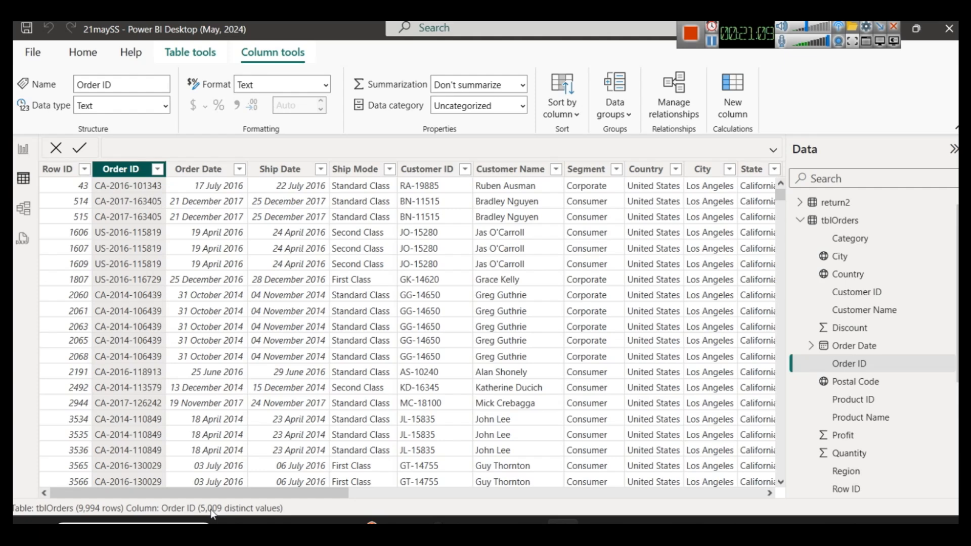
click(23, 148)
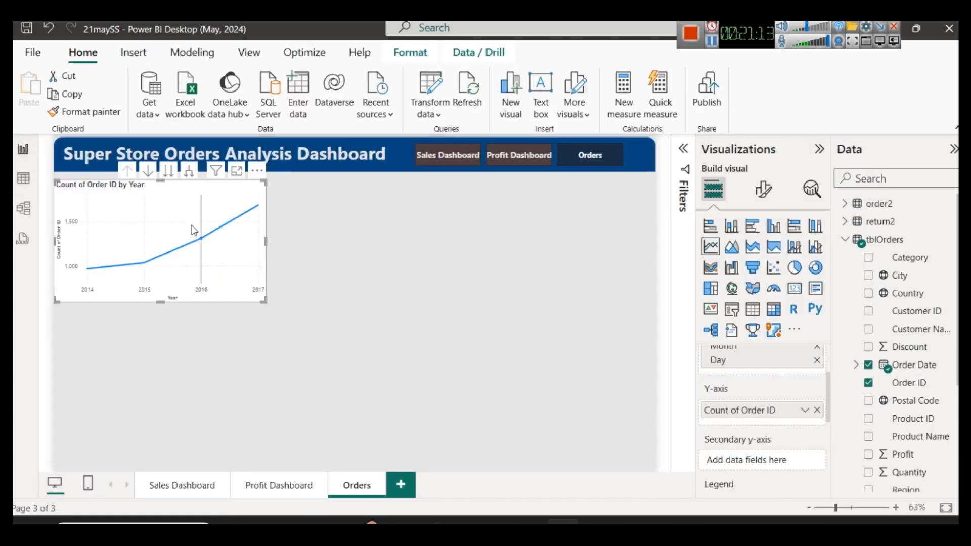
- Check the line chart's yearly values, the aggregation options for Order ID and the Order Date hierarchy on the x-axis
mouse_move(194, 230)
mouse_move(130, 235)
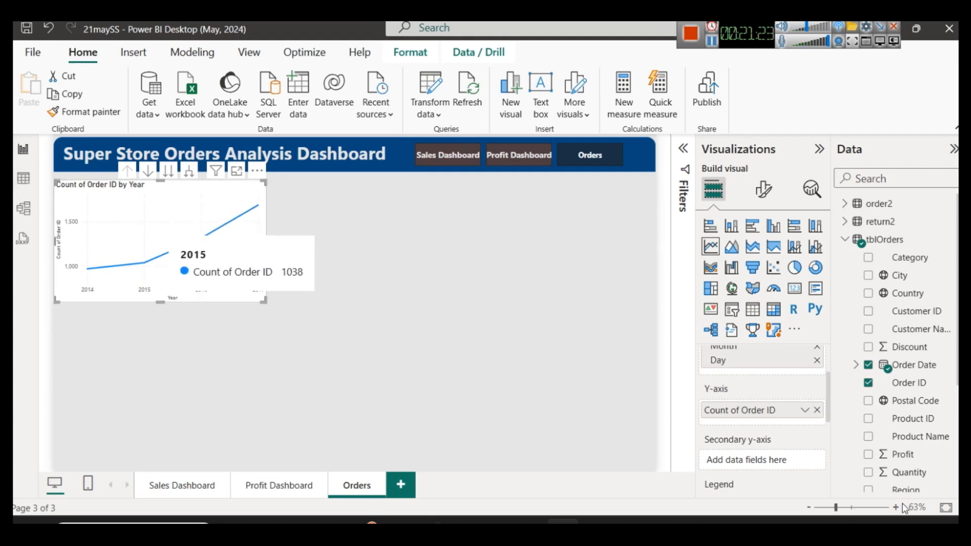
click(803, 410)
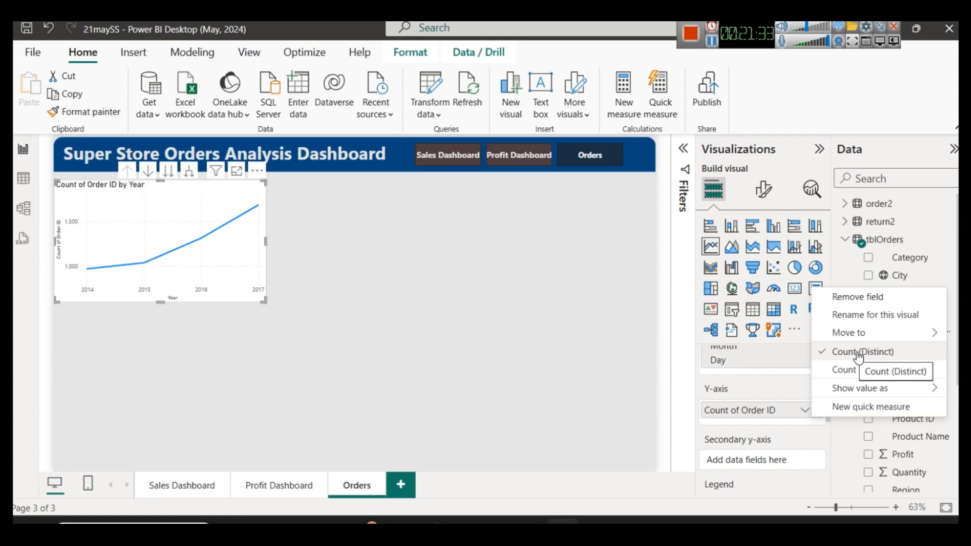
scroll(764, 407, up, 3)
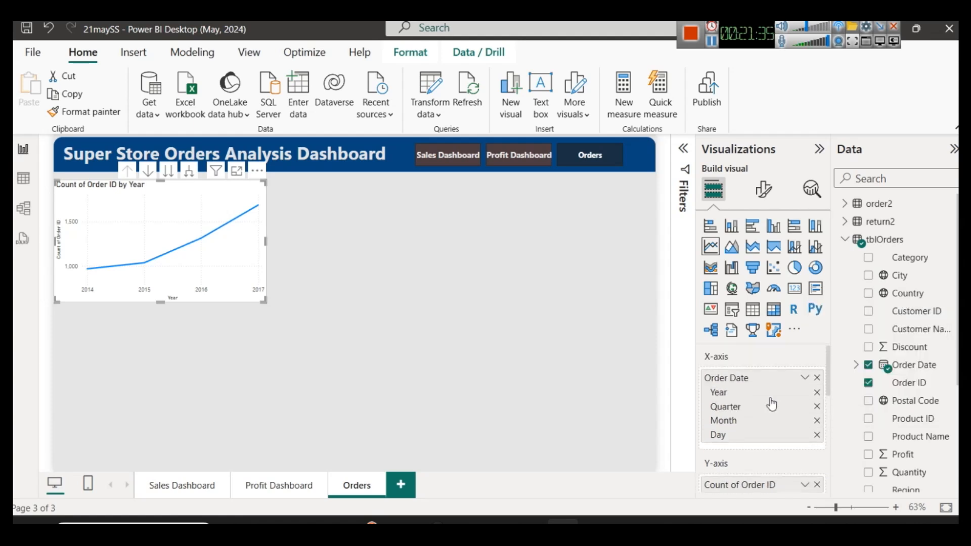
mouse_move(121, 302)
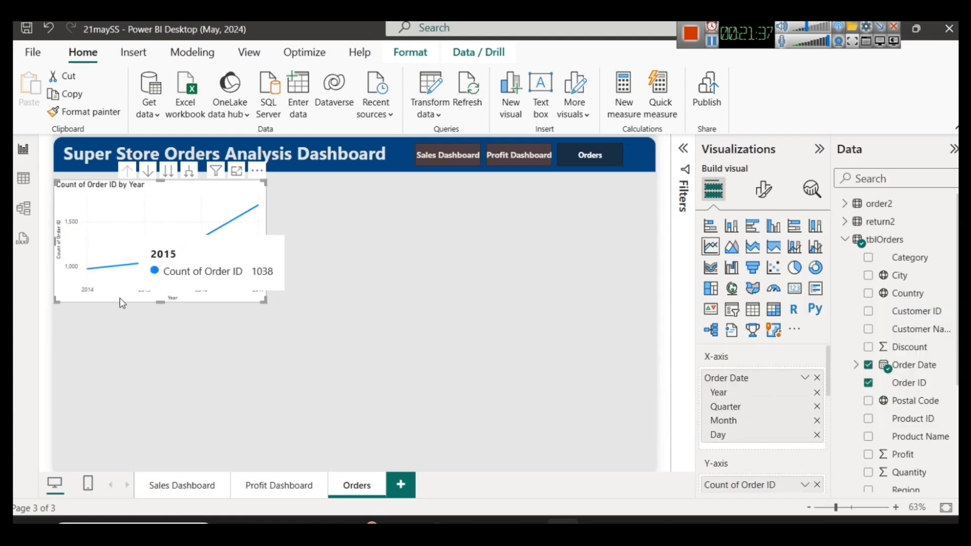
scroll(796, 394, down, 2)
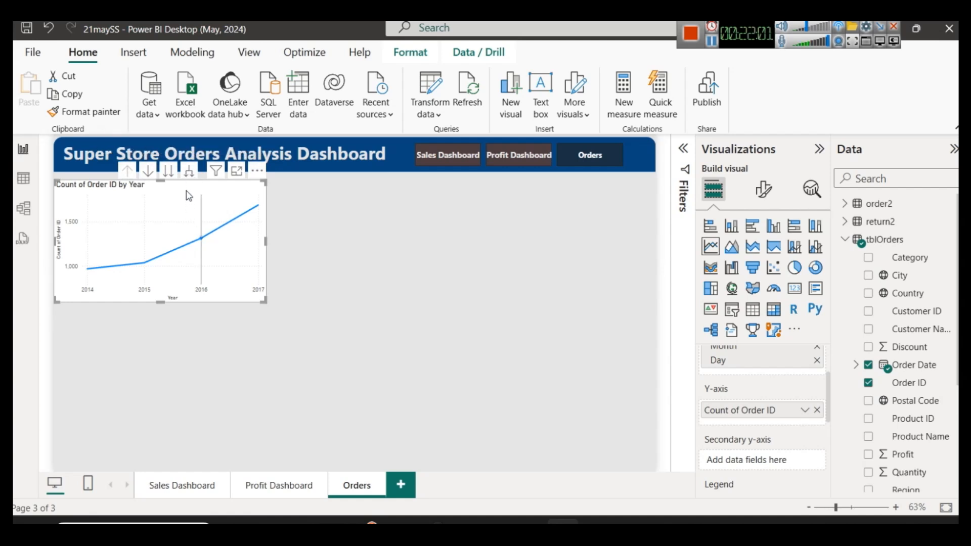
- Expand the line chart's date hierarchy one level at a time through quarter and month to day
click(189, 172)
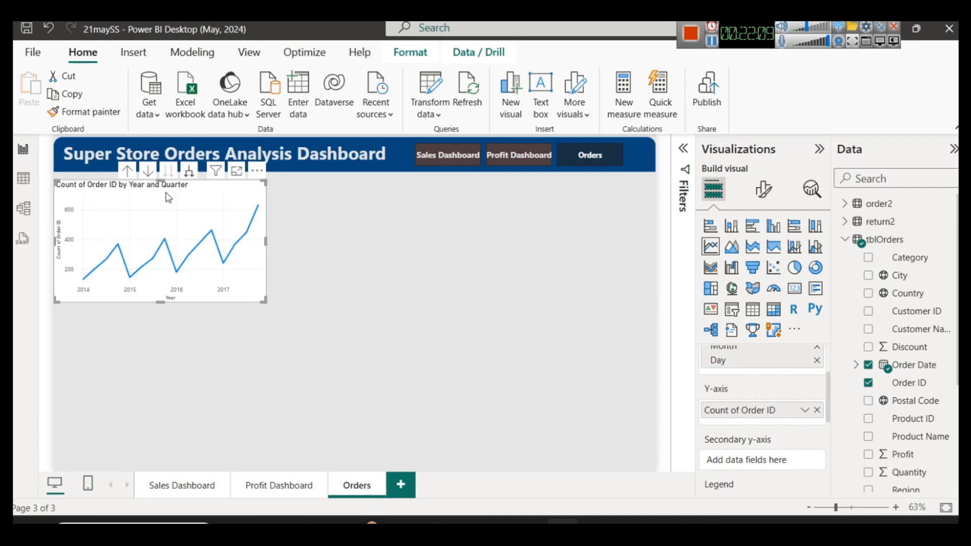
mouse_move(98, 271)
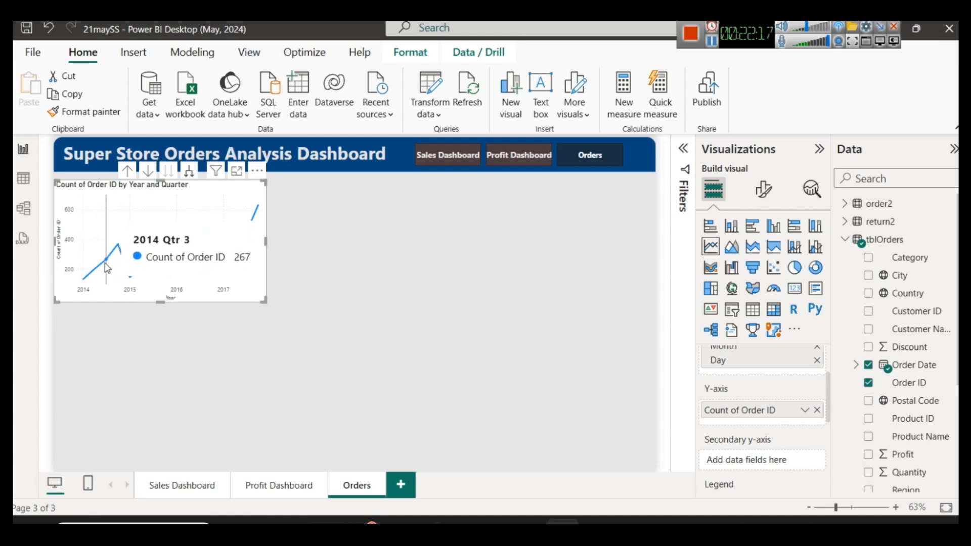
click(189, 172)
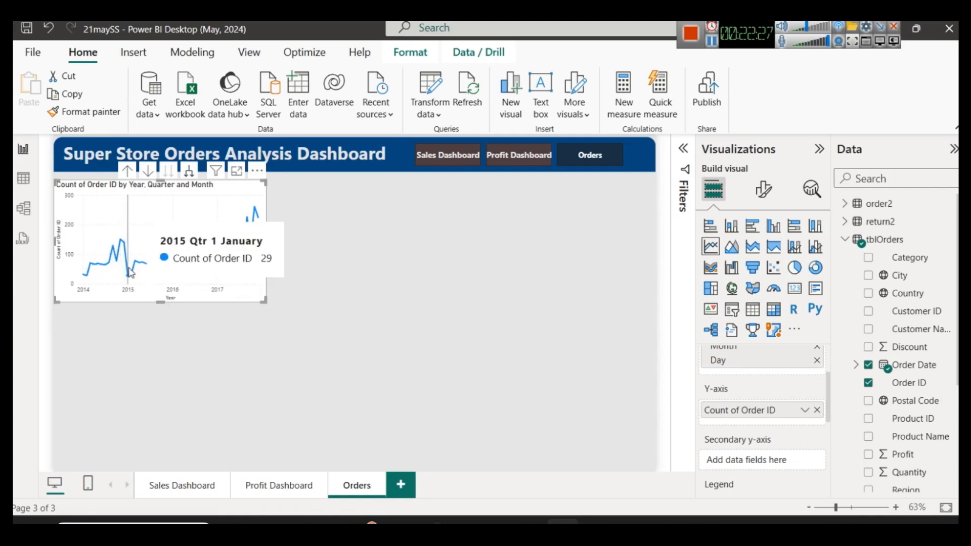
click(190, 172)
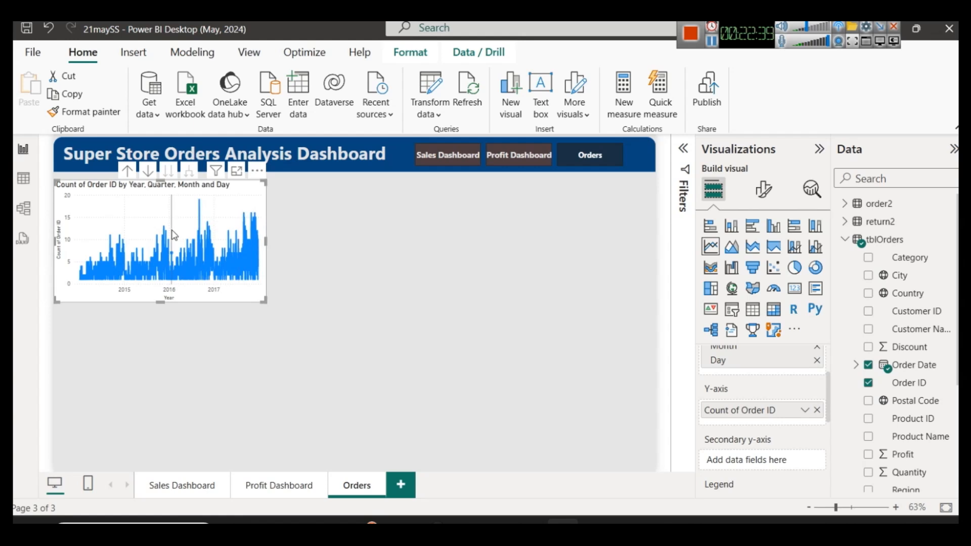
- Drill the line chart back up from day to the year level
click(128, 171)
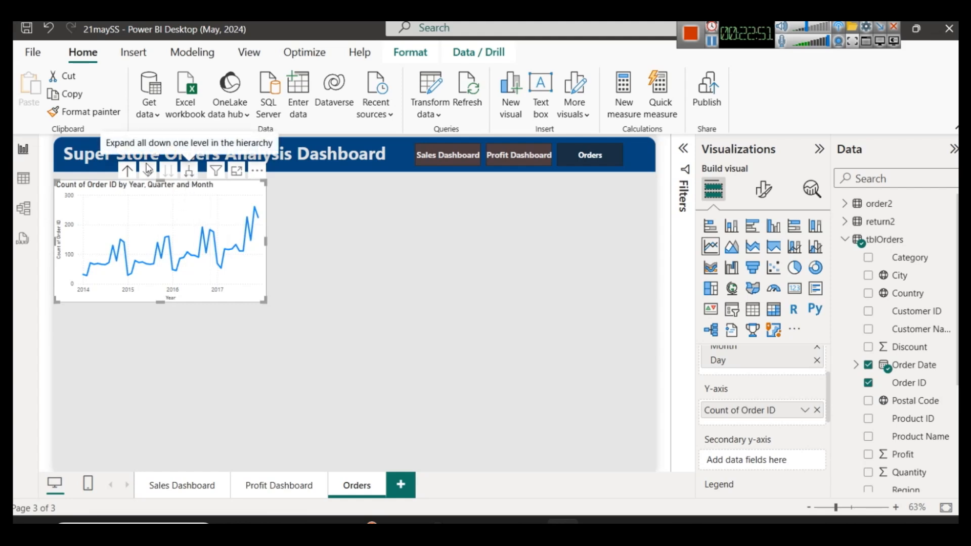
click(128, 173)
click(130, 173)
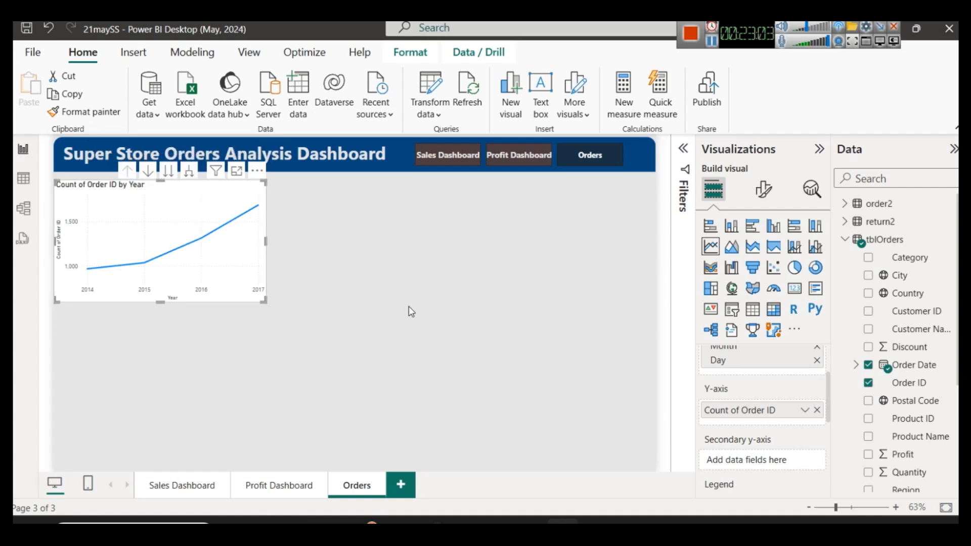
- Capture a screen snip of the dashboard heading and line chart, and open it enlarged in Snipping Tool
key(super+shift+s)
drag(49, 142, 393, 329)
click(801, 357)
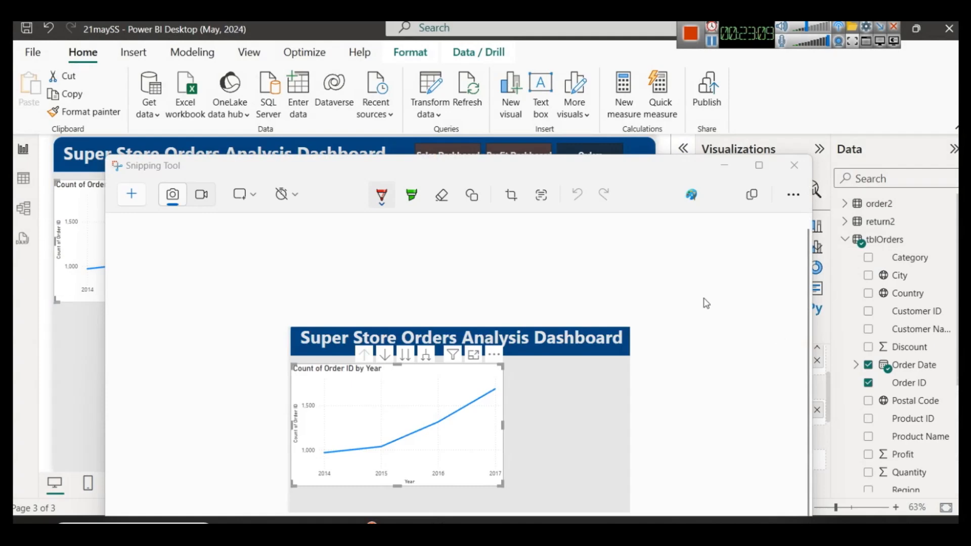
double_click(585, 166)
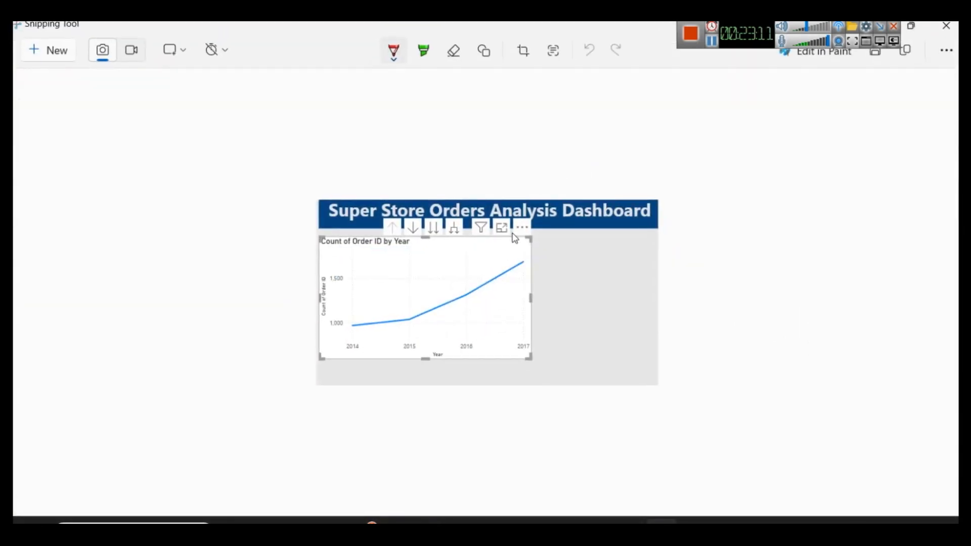
scroll(481, 214, up, 4)
drag(468, 211, 502, 211)
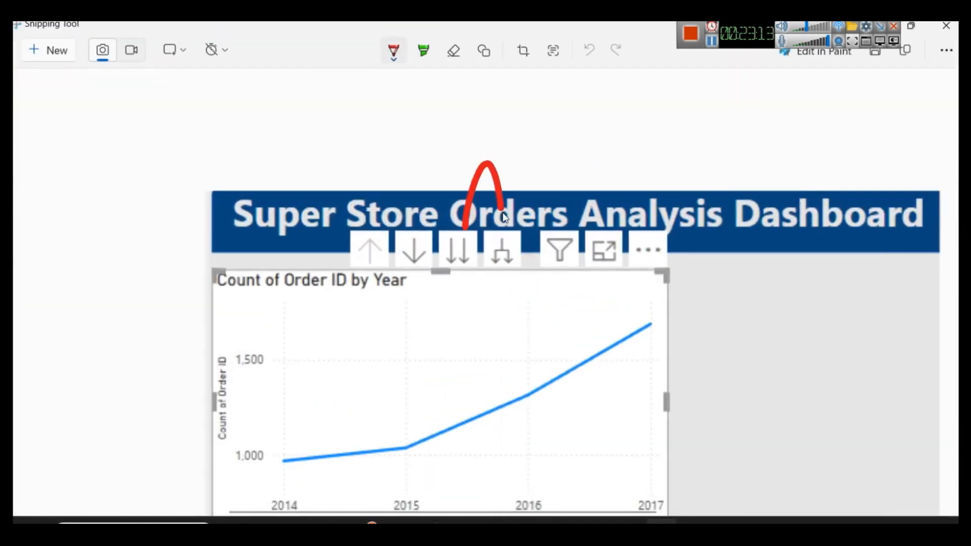
key(ctrl+z)
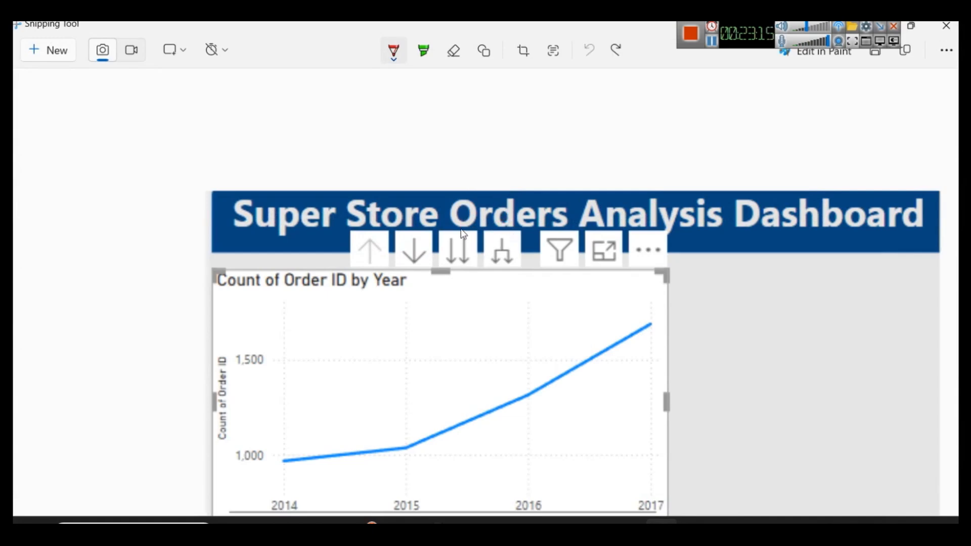
drag(461, 228, 458, 181)
drag(499, 234, 500, 172)
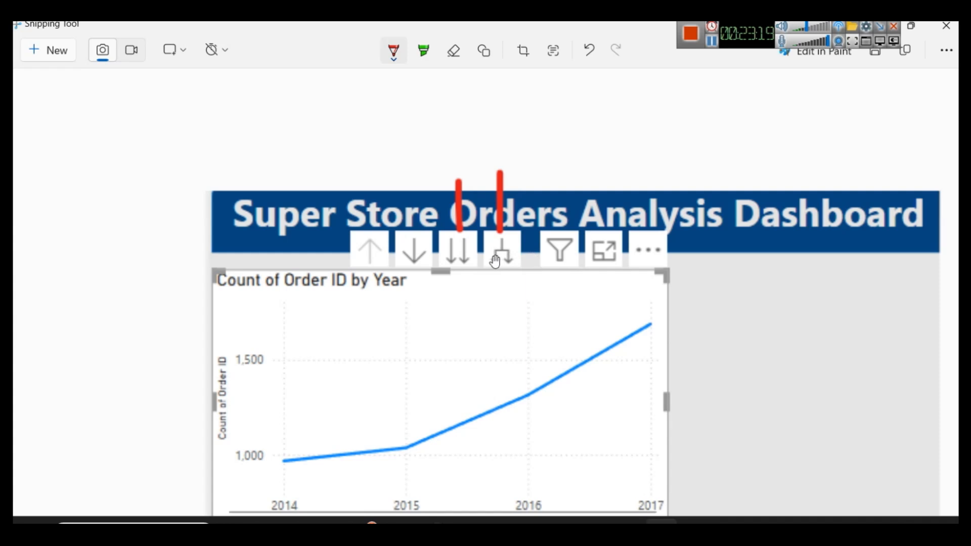
key(ctrl+z)
key(ctrl+z)
- Draw a red line from the chart's double-arrow drill icon and handwrite Y, Q, M and D down the snip's left margin
drag(459, 219, 226, 158)
mouse_move(63, 113)
mouse_down()
mouse_move(98, 134)
mouse_move(65, 188)
mouse_up()
drag(55, 228, 54, 282)
mouse_move(57, 235)
mouse_down()
mouse_move(82, 261)
mouse_move(53, 284)
mouse_move(66, 262)
mouse_move(86, 288)
mouse_up()
mouse_move(38, 329)
mouse_down()
mouse_move(39, 377)
mouse_move(78, 351)
mouse_move(105, 375)
mouse_up()
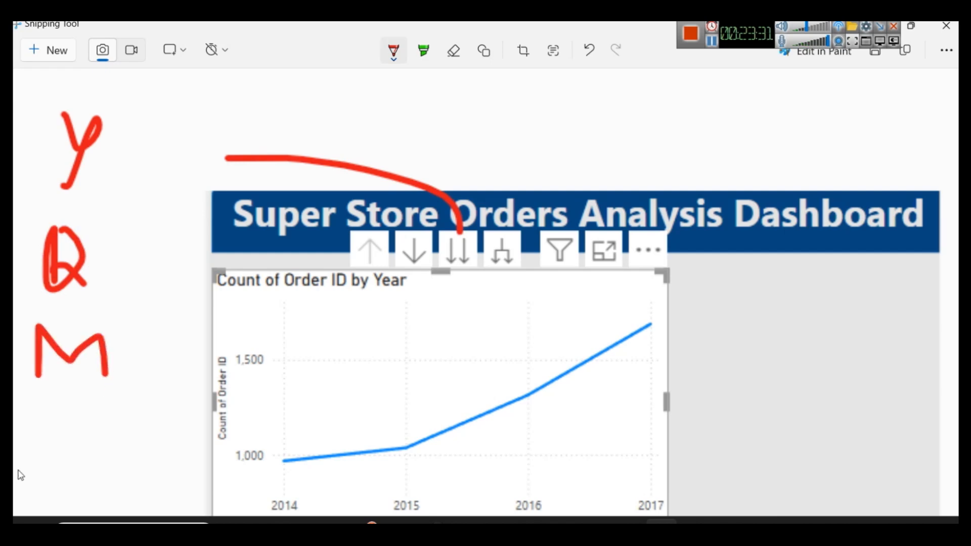
mouse_move(52, 411)
mouse_down()
mouse_move(34, 478)
mouse_move(61, 419)
mouse_move(44, 477)
mouse_move(34, 478)
mouse_up()
- Handwrite the label "single" at the end of the line from the double-arrow drill icon
drag(161, 129, 146, 168)
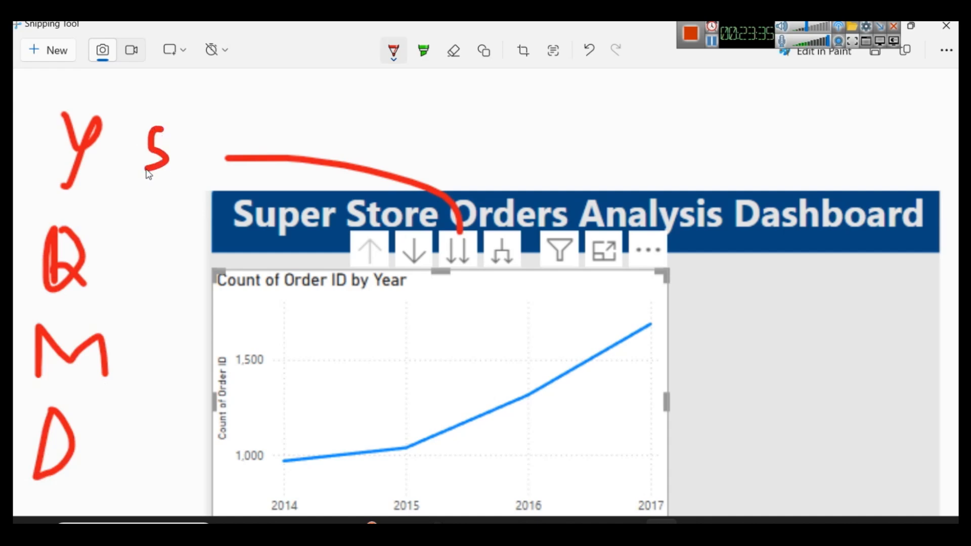
mouse_move(177, 131)
mouse_down()
mouse_move(177, 161)
mouse_move(222, 132)
mouse_move(203, 178)
mouse_up()
click(175, 115)
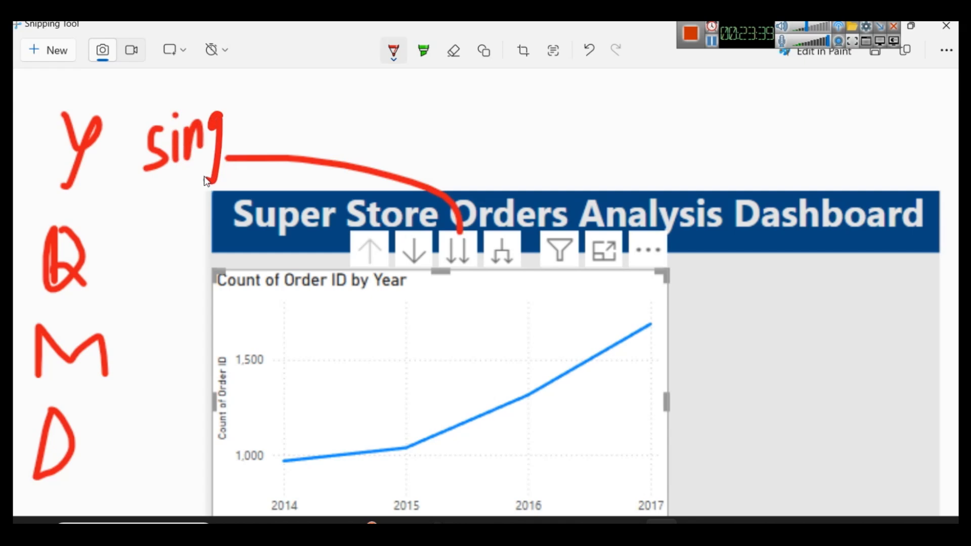
mouse_move(240, 99)
mouse_down()
mouse_move(235, 136)
mouse_move(260, 107)
mouse_move(268, 135)
mouse_up()
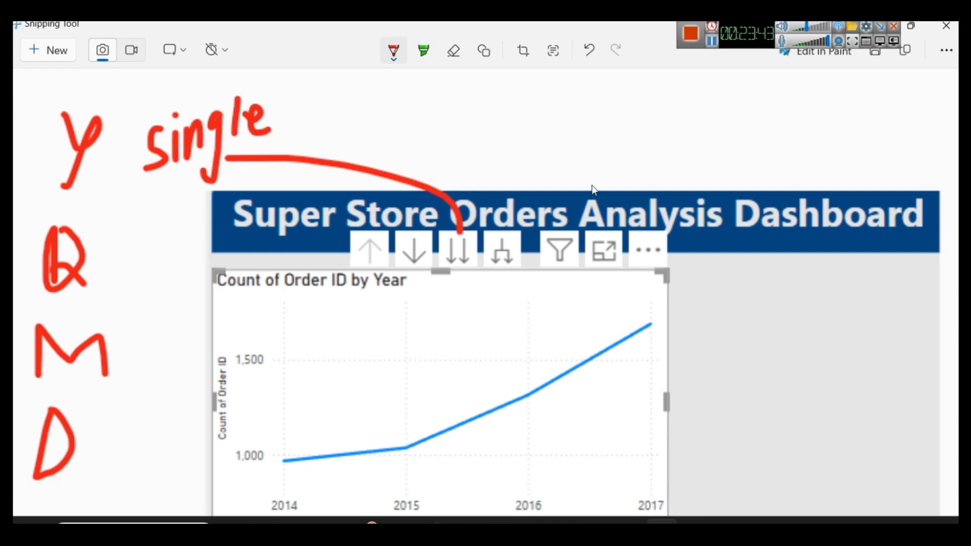
- Draw an arrow from the chart's forked expand icon and handwrite Y, Q, M and D down the snip's right side
drag(508, 238, 658, 160)
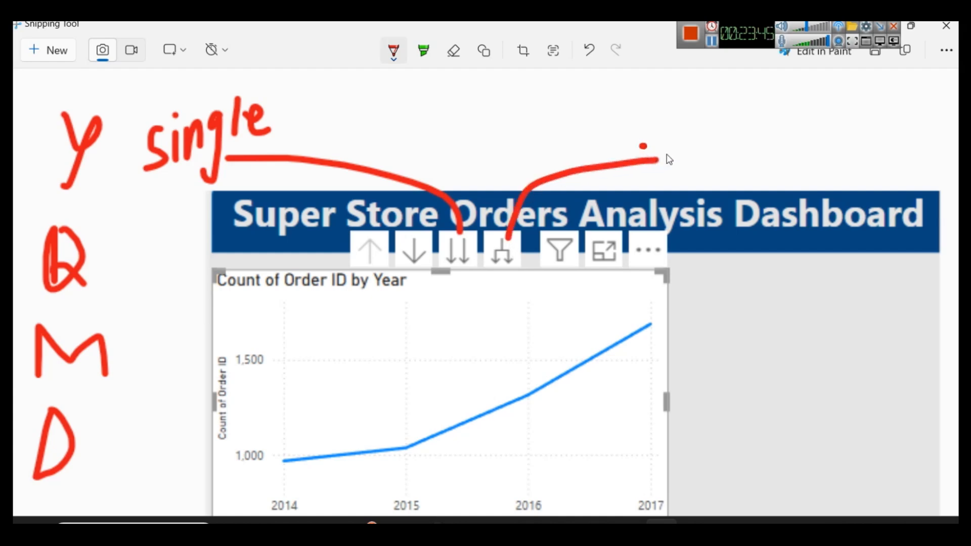
drag(813, 125, 854, 149)
drag(858, 130, 854, 167)
mouse_move(865, 253)
mouse_down()
mouse_move(862, 333)
mouse_move(875, 313)
mouse_up()
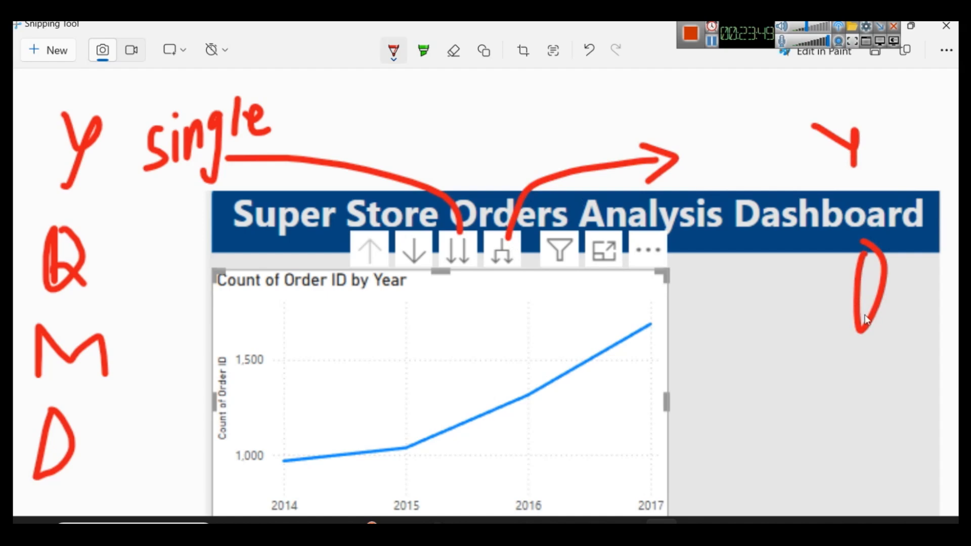
drag(856, 374, 867, 431)
mouse_move(855, 379)
mouse_down()
mouse_move(893, 370)
mouse_move(896, 403)
mouse_up()
drag(876, 480, 873, 487)
mouse_move(872, 454)
mouse_down()
mouse_move(901, 478)
mouse_move(877, 487)
mouse_up()
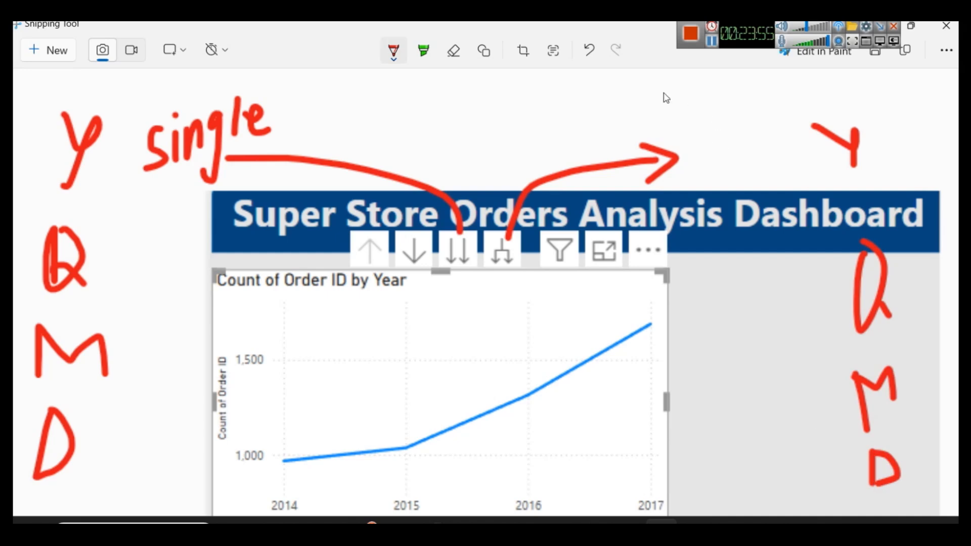
- Handwrite "combo" above the arrow from the expand icon and close the annotated snip to return to Power BI
mouse_move(686, 90)
mouse_down()
mouse_move(698, 121)
mouse_move(737, 92)
mouse_move(749, 103)
mouse_move(766, 87)
mouse_move(769, 112)
mouse_move(805, 90)
mouse_move(824, 97)
mouse_move(804, 90)
mouse_up()
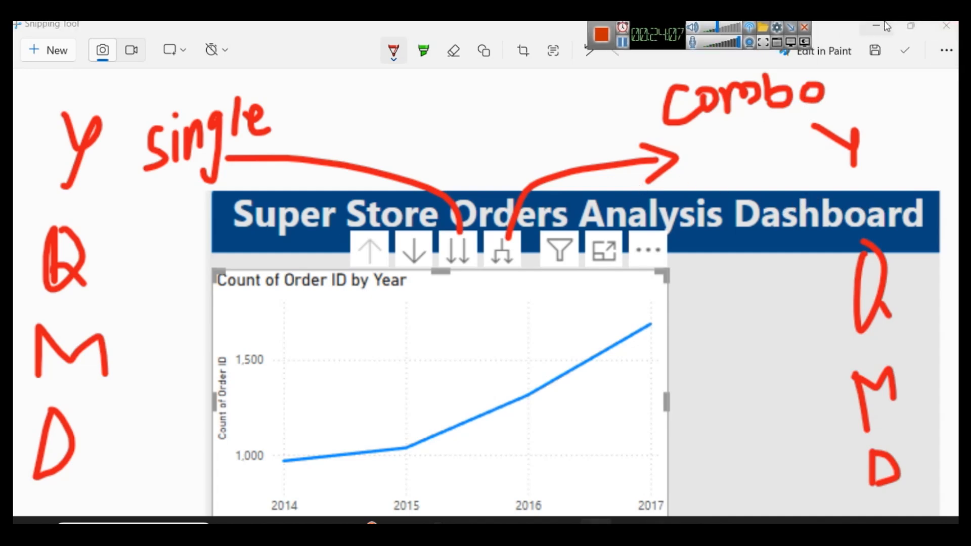
click(946, 26)
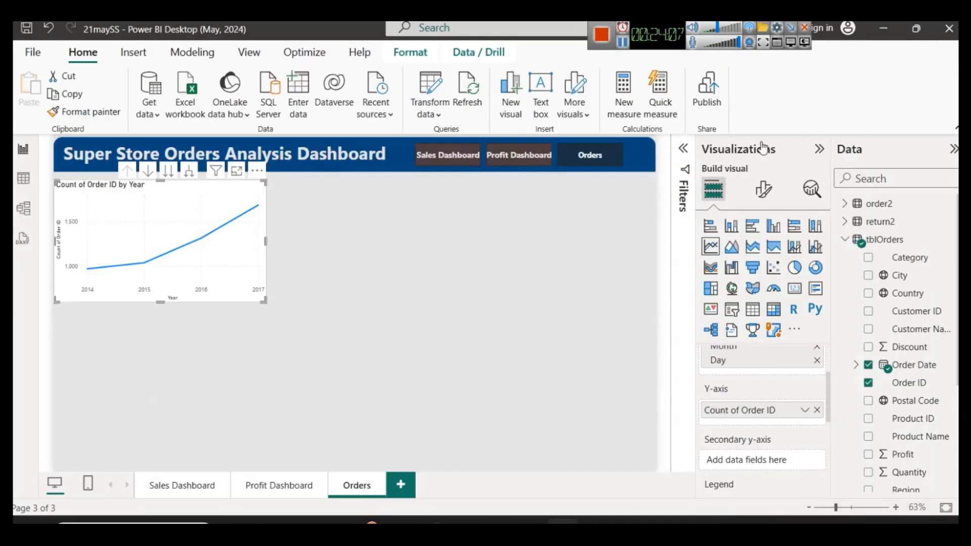
- Expand the line chart to the quarter level and set its title font size to 17
click(190, 174)
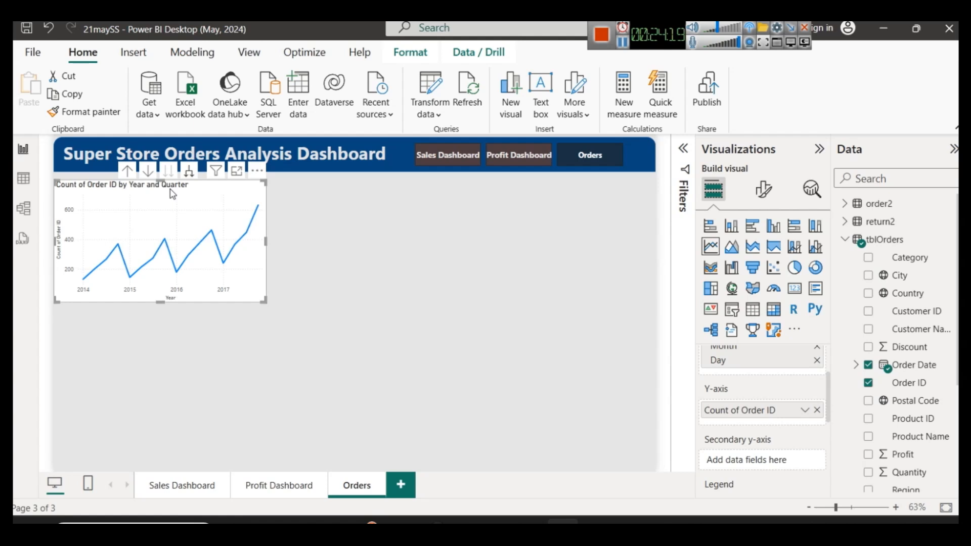
click(764, 189)
click(763, 255)
click(759, 322)
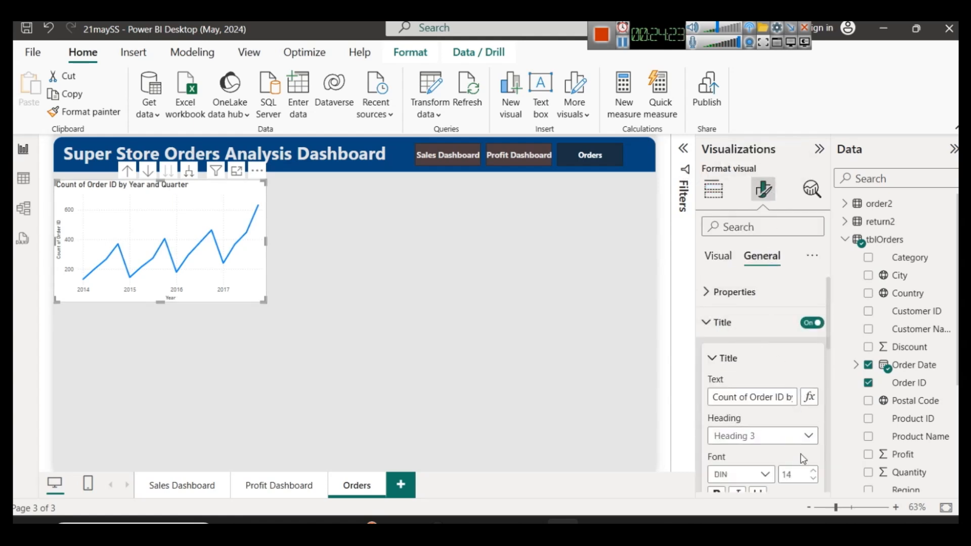
click(812, 469)
click(813, 469)
click(813, 470)
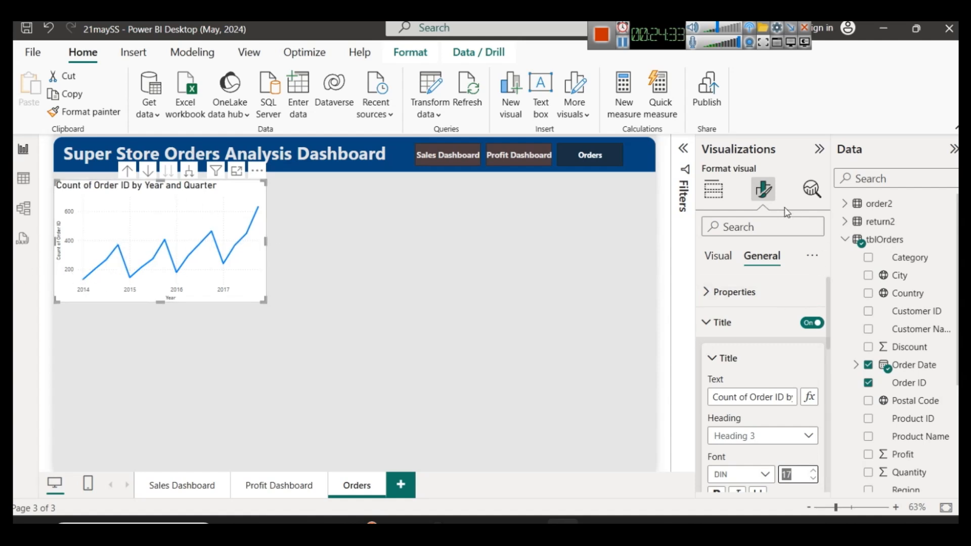
- Turn on markers for the line chart and expand its date hierarchy to the month level
scroll(769, 359, down, 5)
scroll(781, 394, down, 3)
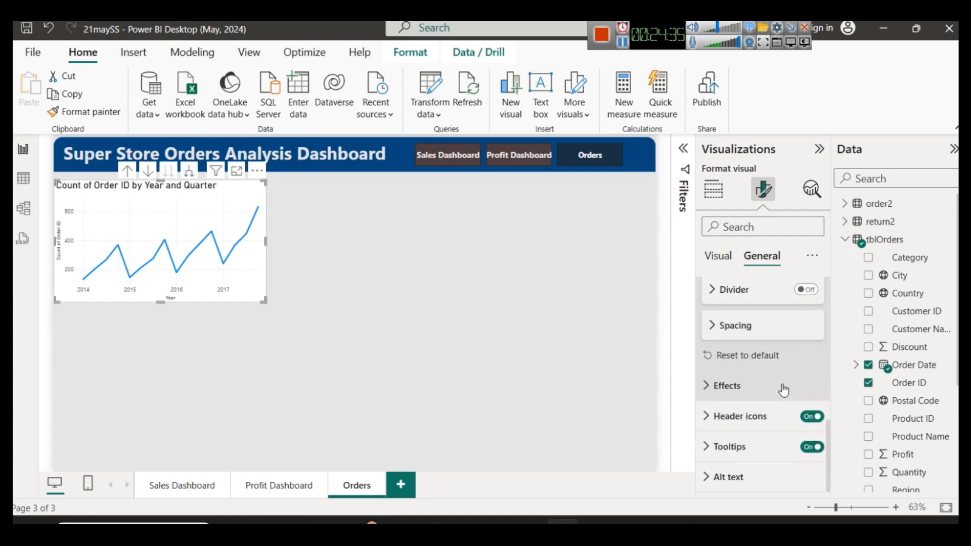
click(718, 256)
click(807, 386)
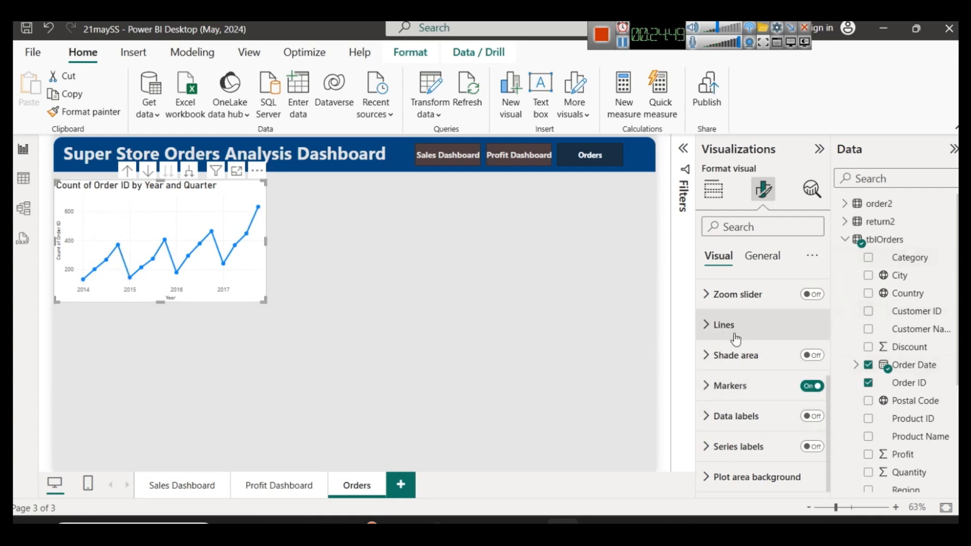
scroll(737, 338, up, 3)
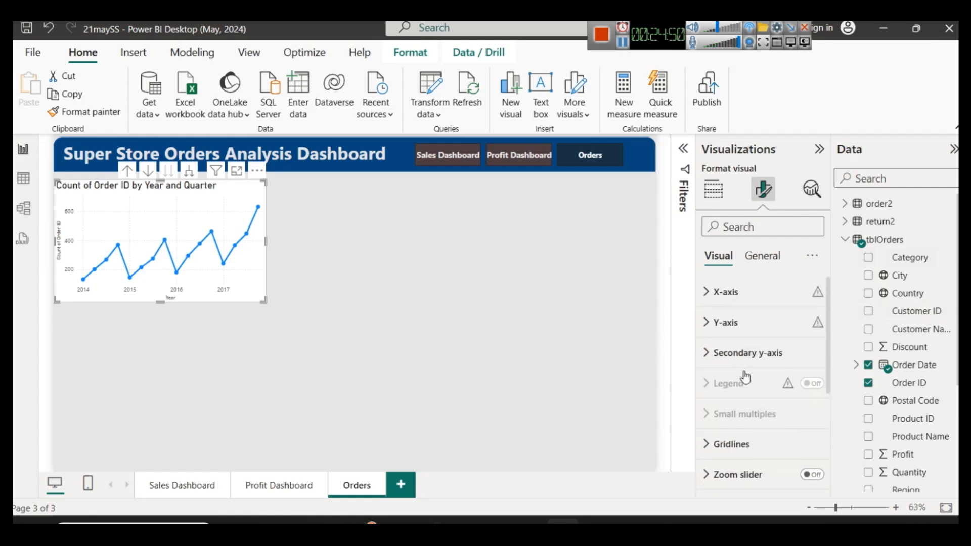
click(187, 173)
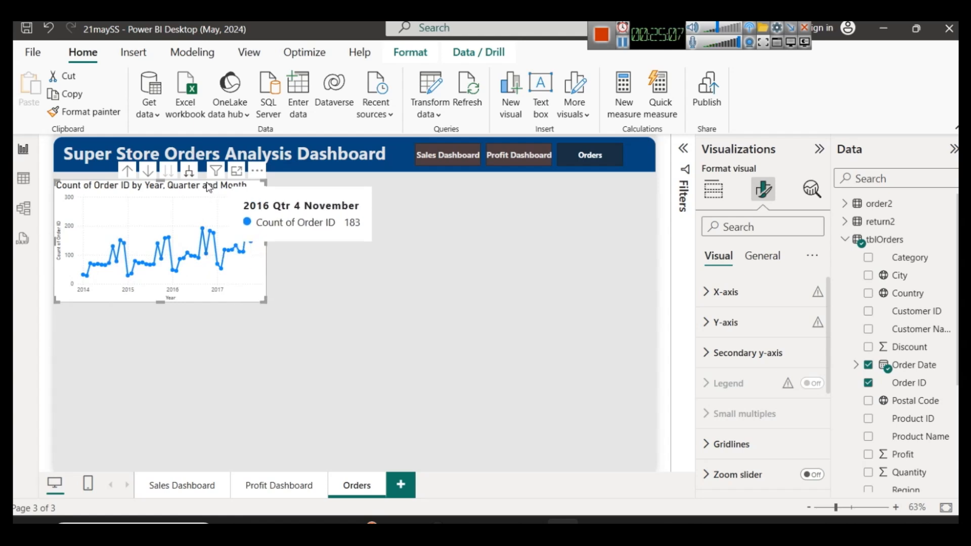
- Expand the line chart to the day level and drill it back up to the year and quarter level
click(190, 172)
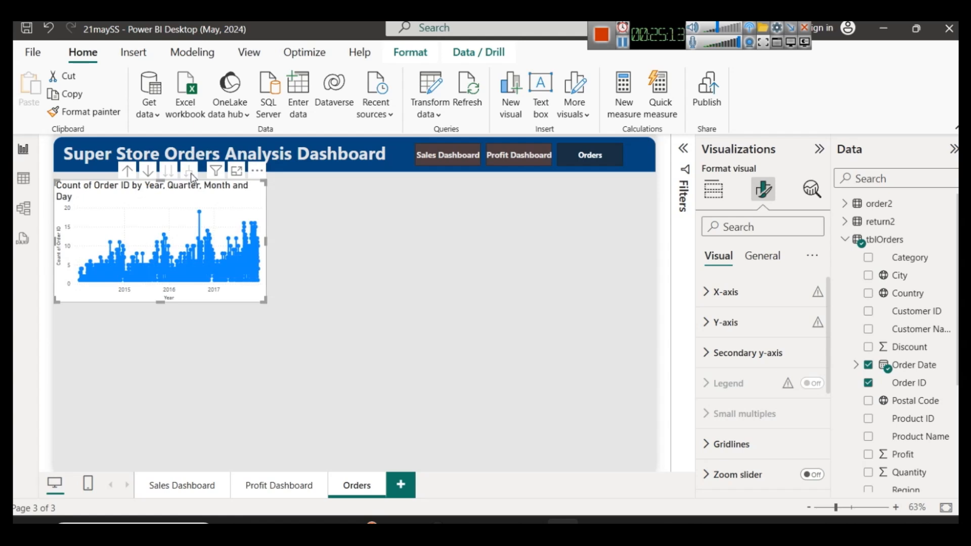
click(126, 171)
click(126, 172)
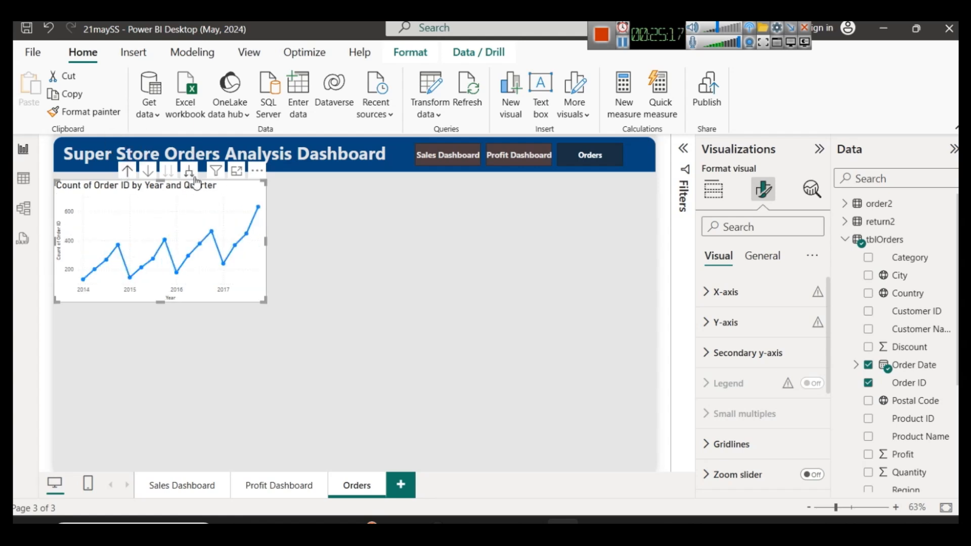
- Draw brackets linking Y, Q, M and D in the combo column of the annotated snip and return to Power BI
click(661, 521)
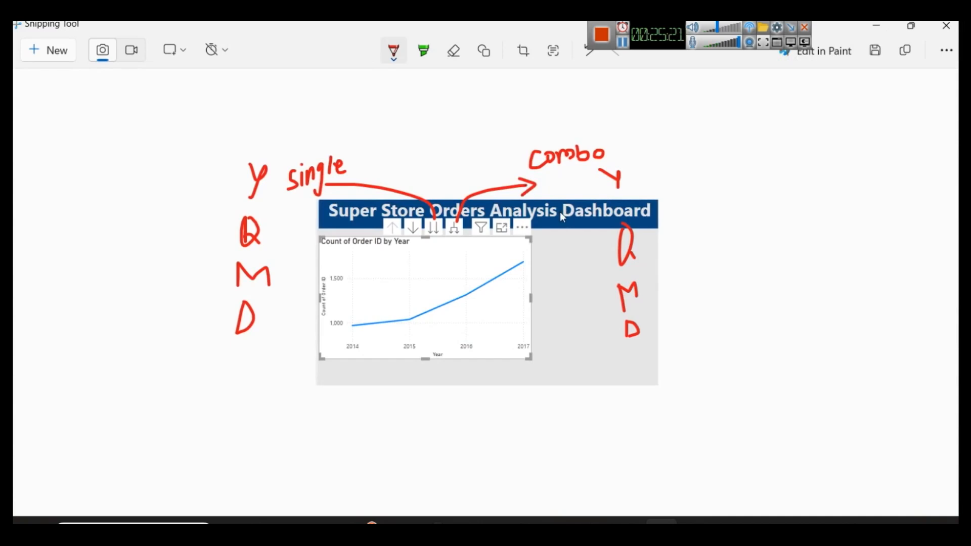
mouse_move(642, 178)
mouse_down()
mouse_move(667, 245)
mouse_move(643, 252)
mouse_up()
mouse_move(665, 179)
mouse_down()
mouse_move(698, 181)
mouse_move(706, 283)
mouse_move(651, 291)
mouse_up()
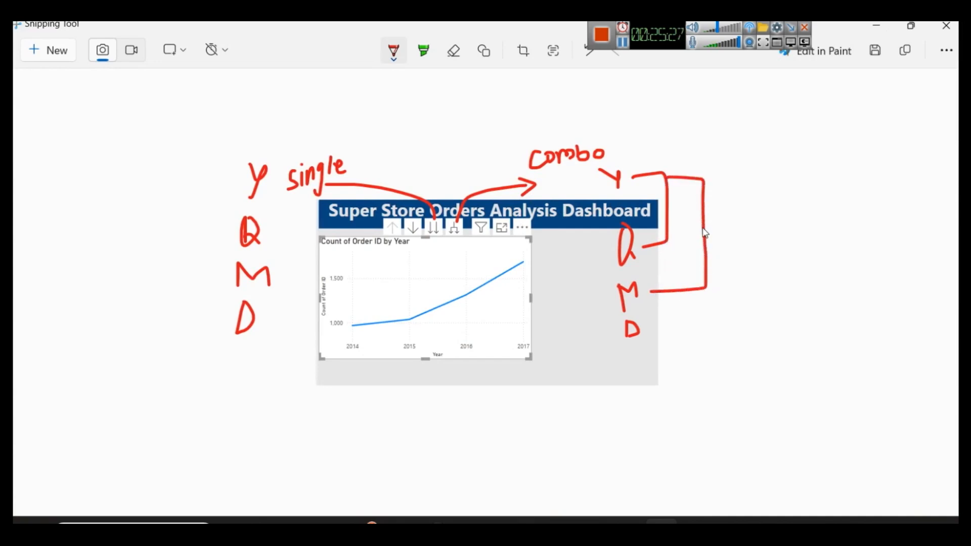
drag(703, 230, 657, 264)
mouse_move(668, 178)
mouse_down()
mouse_move(720, 191)
mouse_move(739, 325)
mouse_move(695, 332)
mouse_up()
mouse_move(703, 231)
mouse_down()
mouse_move(713, 266)
mouse_move(671, 320)
mouse_up()
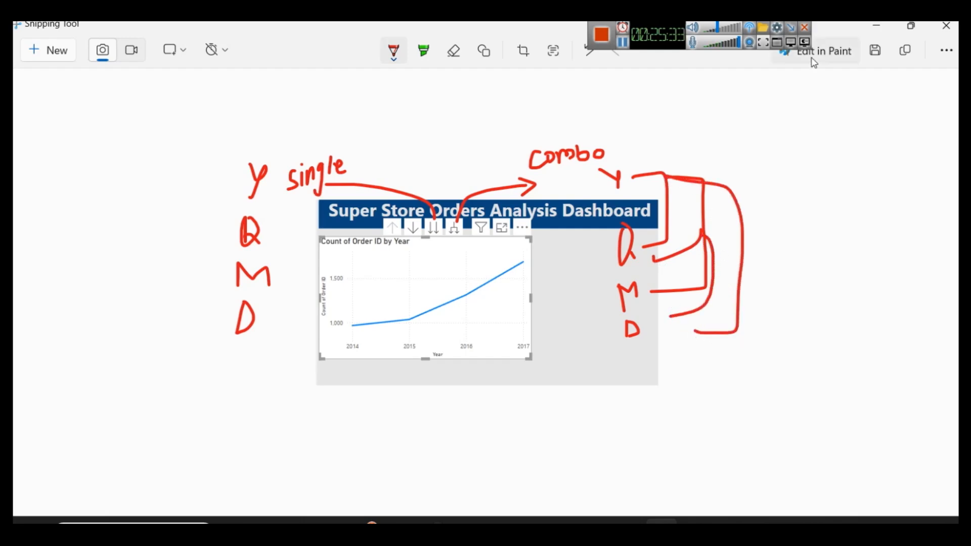
click(877, 26)
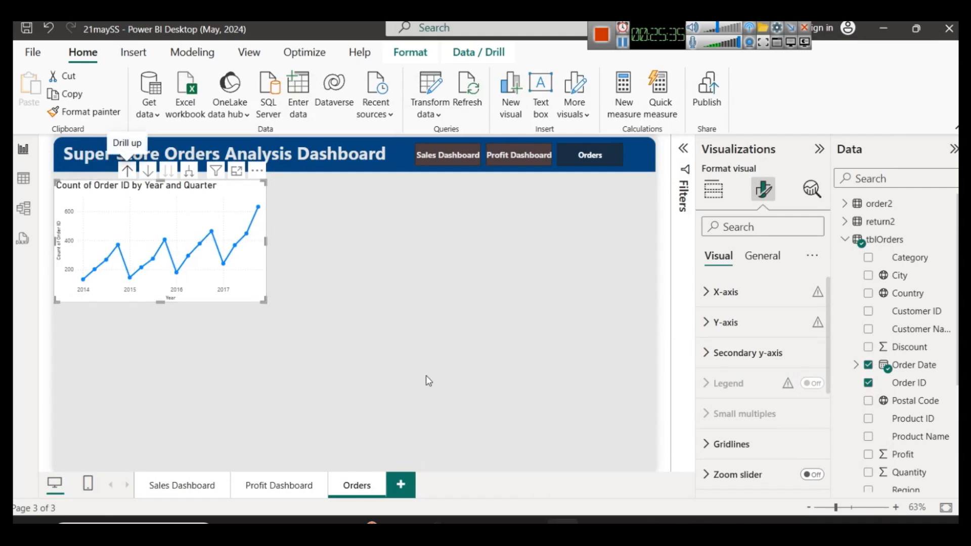
- Underline the double-arrow icon in the annotated snip and return to Power BI
click(661, 530)
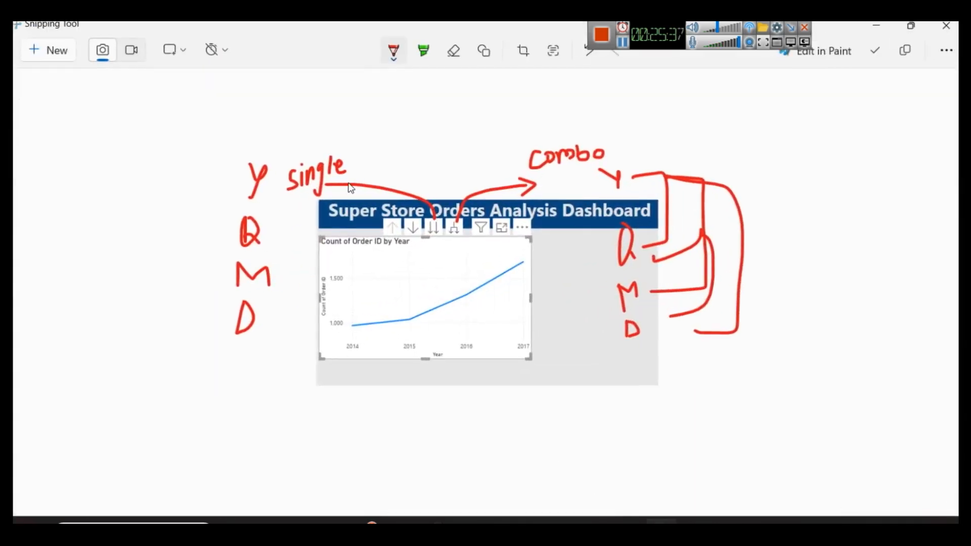
drag(422, 246, 441, 247)
click(877, 27)
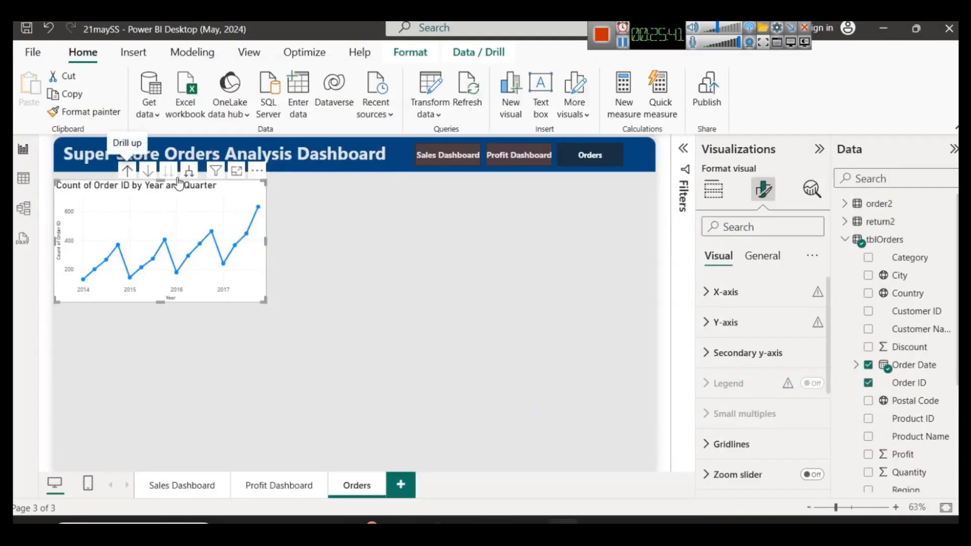
- Show the line chart by year and by quarter alone, and draw an arrow beside the Q under "single" in the snip
click(128, 172)
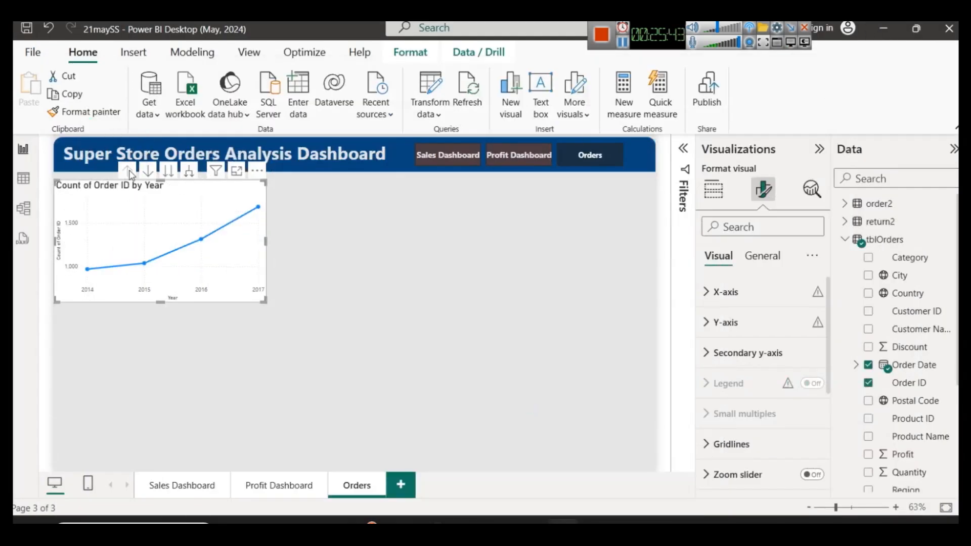
click(169, 170)
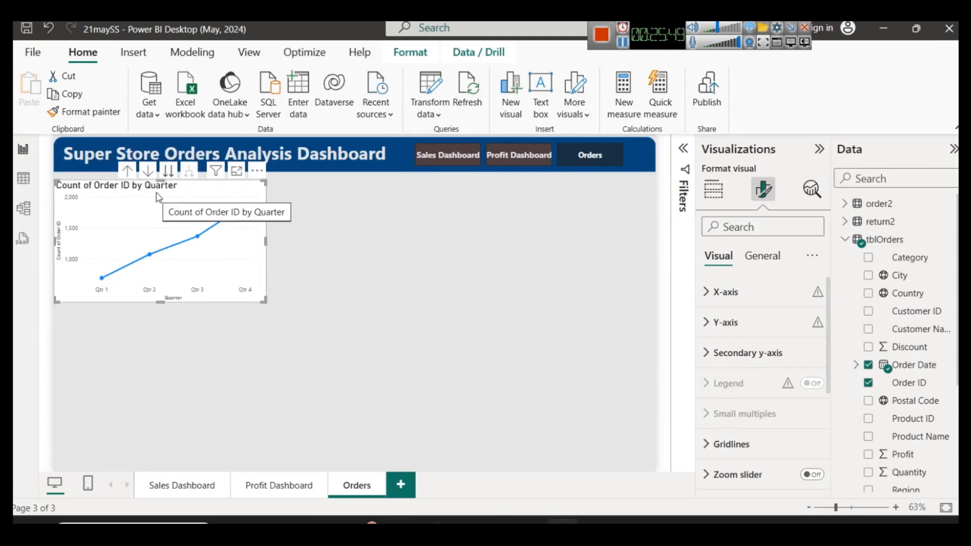
click(660, 521)
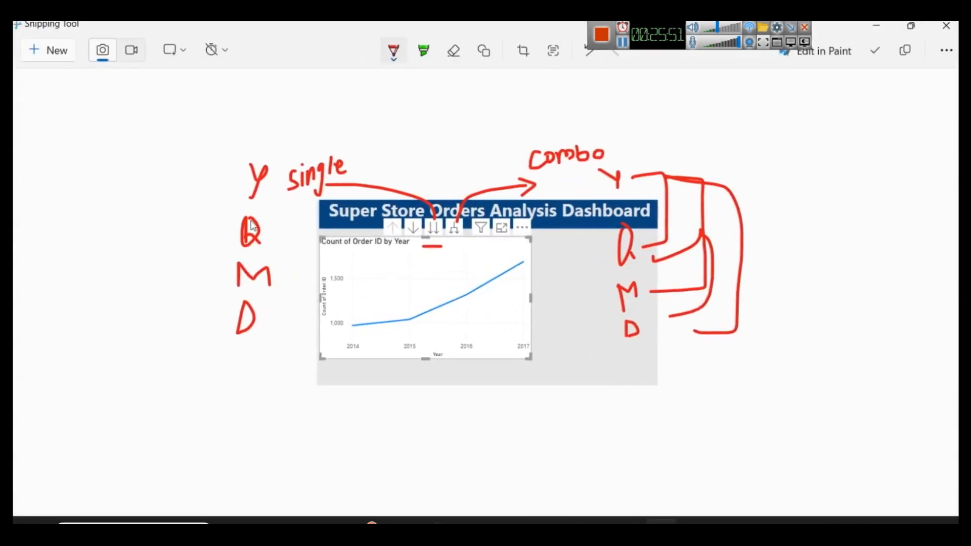
drag(295, 223, 290, 232)
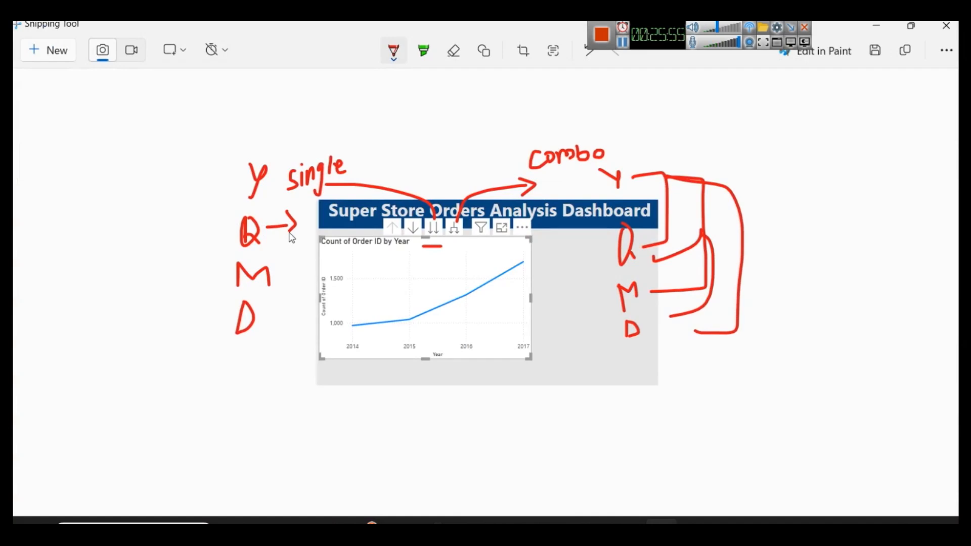
click(875, 26)
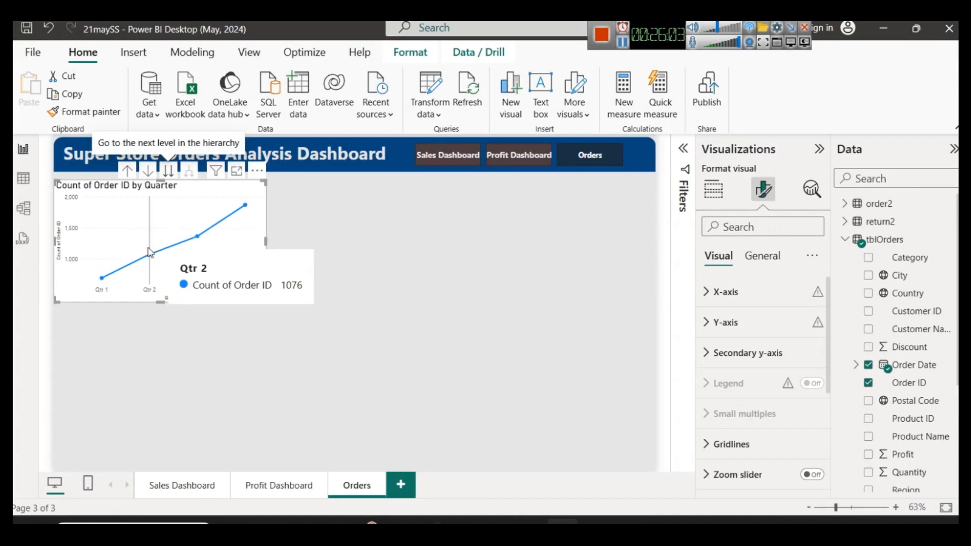
- Examine the order counts at the month-only and day-only levels and drill the line chart back up to quarters
click(168, 173)
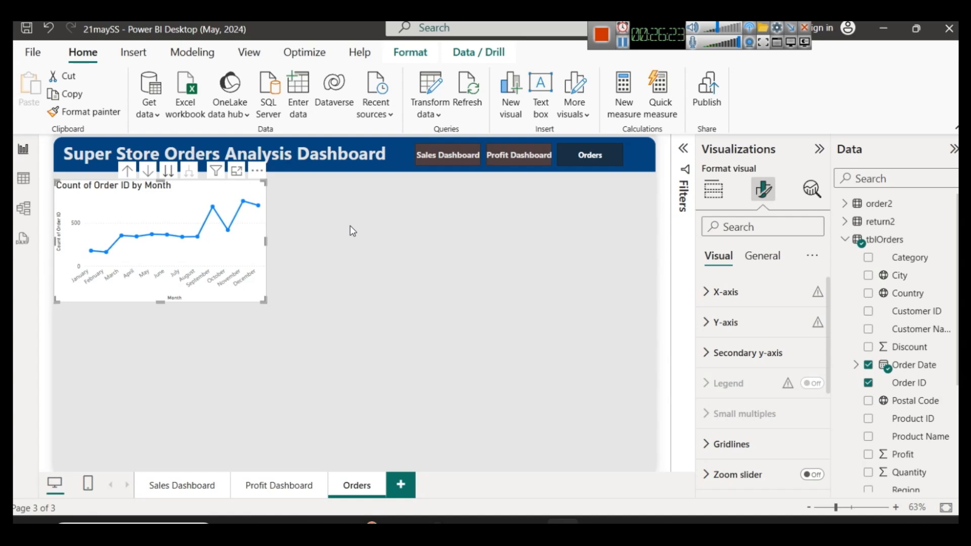
click(169, 171)
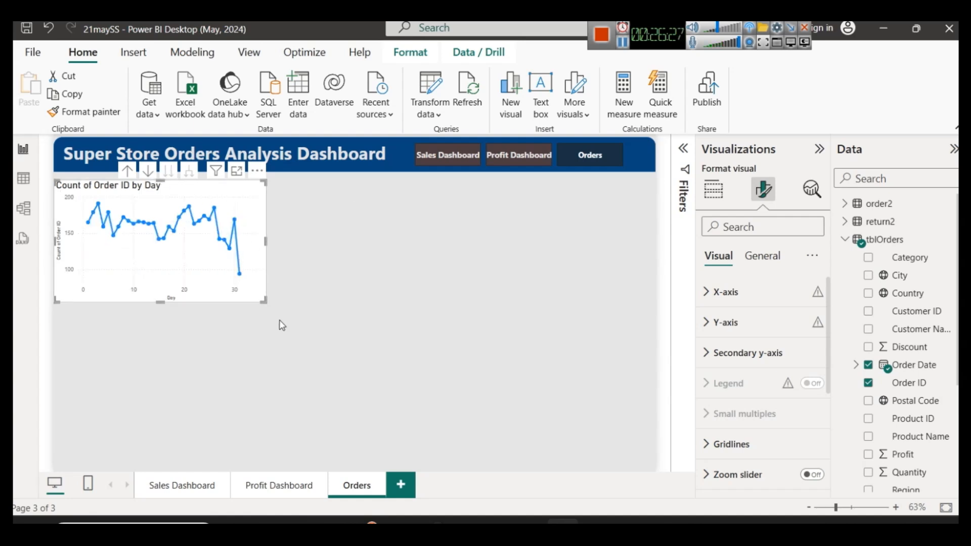
mouse_move(84, 221)
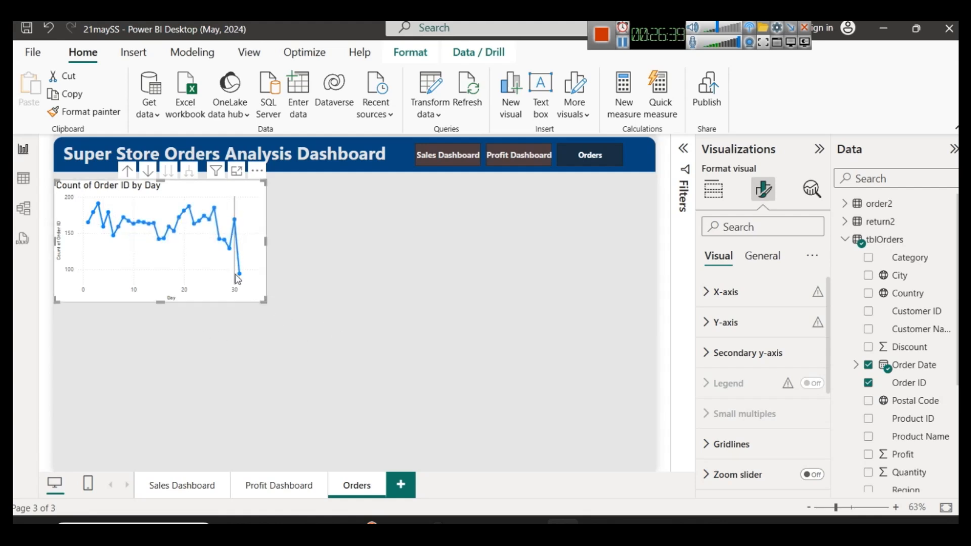
mouse_move(240, 274)
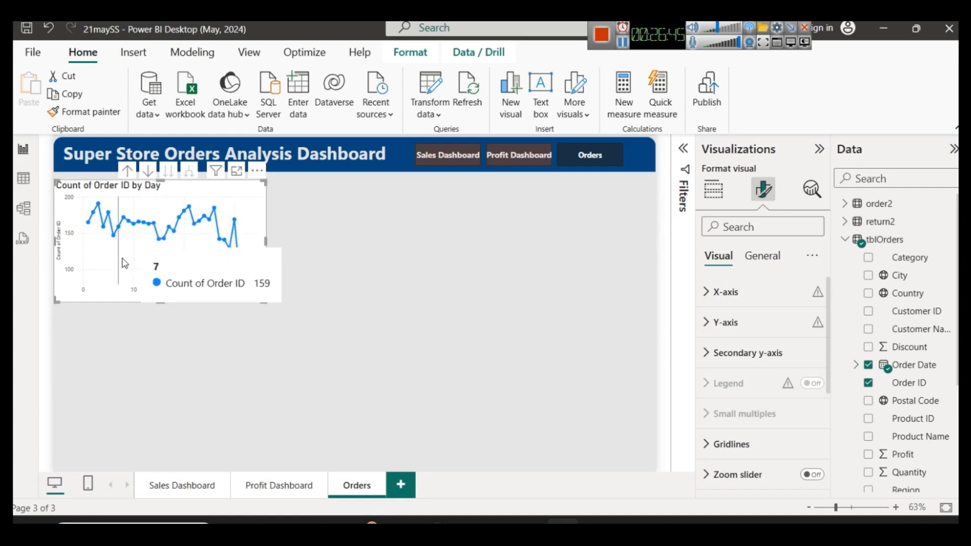
click(128, 172)
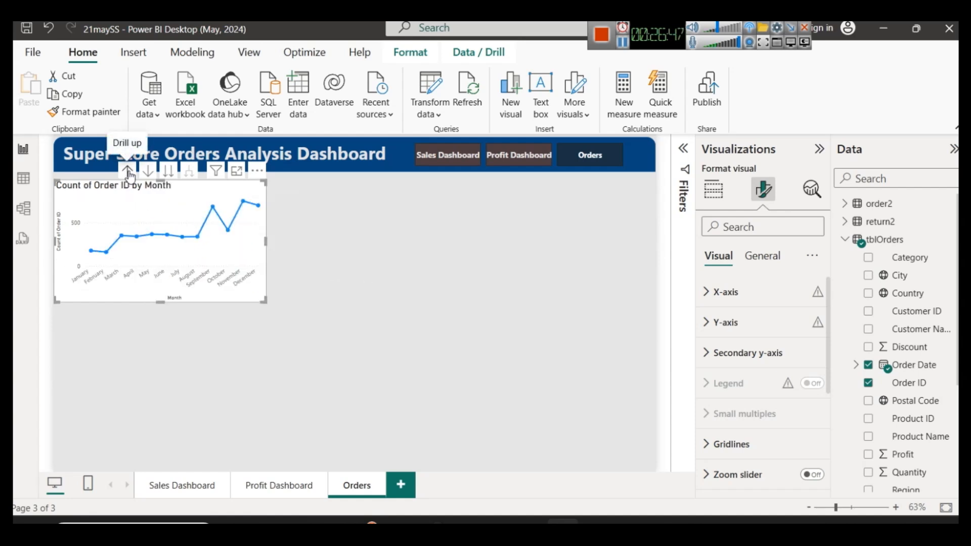
click(128, 172)
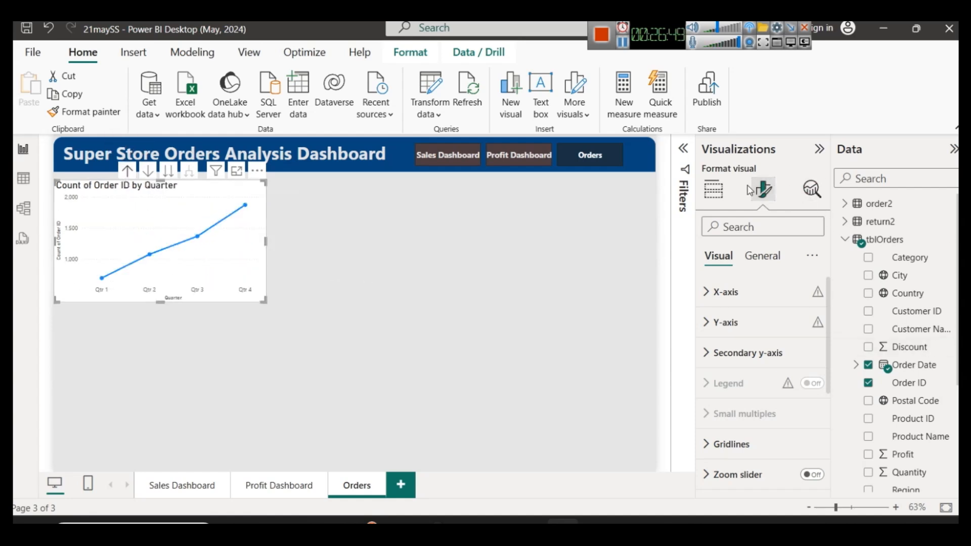
- Move the line chart down the page and put it back directly below the header banner
click(725, 191)
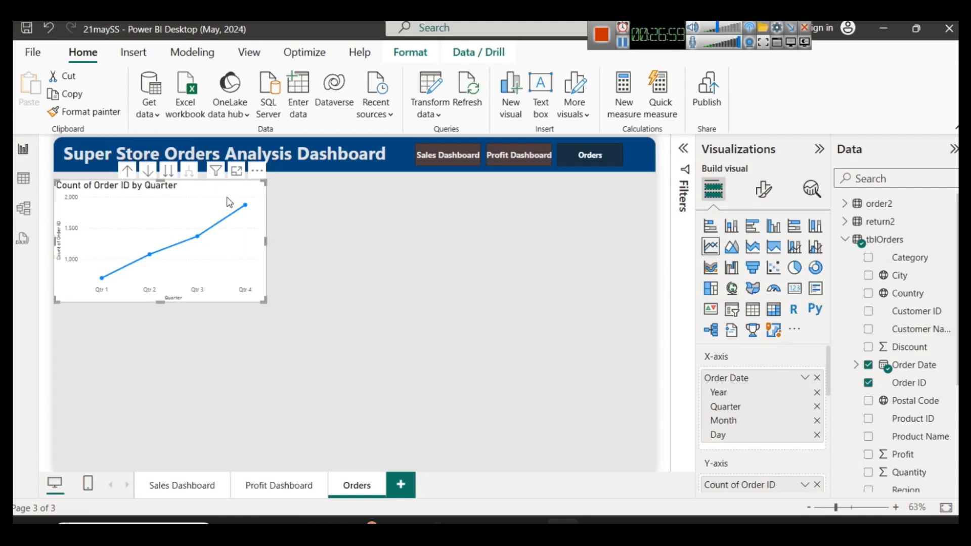
drag(201, 191, 201, 221)
click(361, 253)
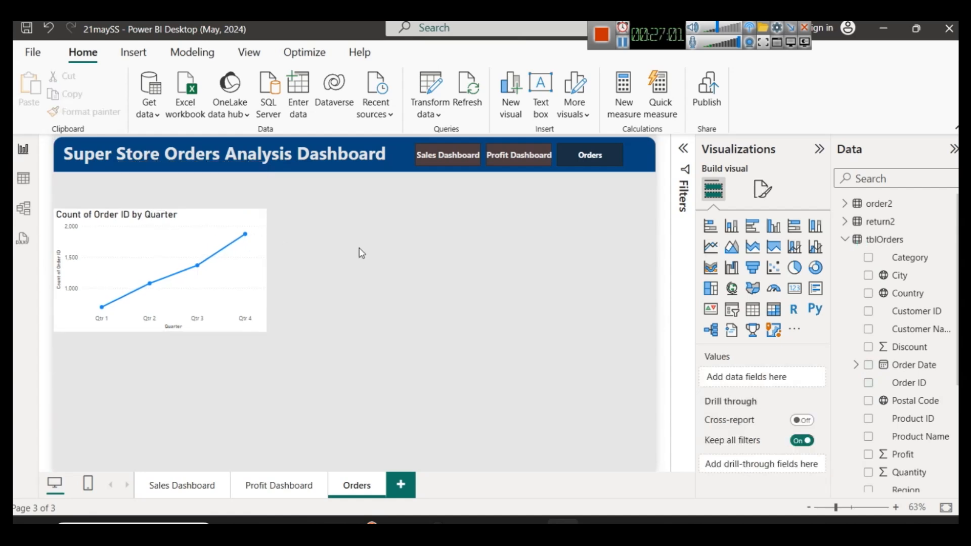
click(215, 217)
drag(215, 217, 214, 188)
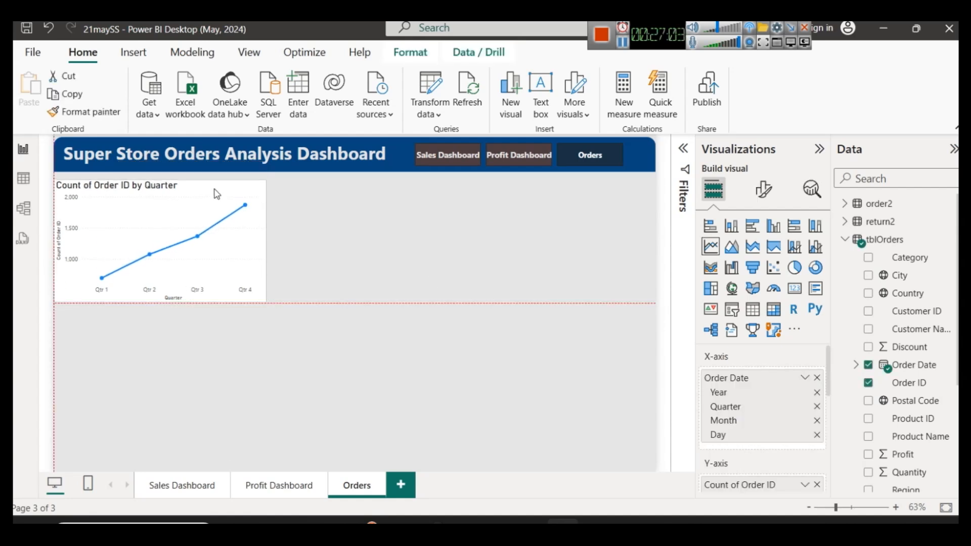
click(356, 225)
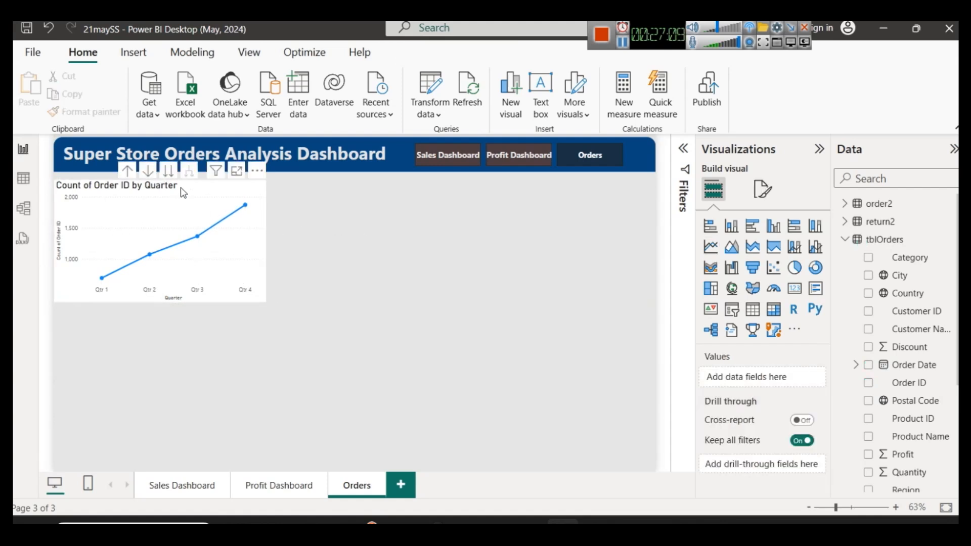
- Drill the line chart up to years and expand it to the combined year and quarter level
click(132, 172)
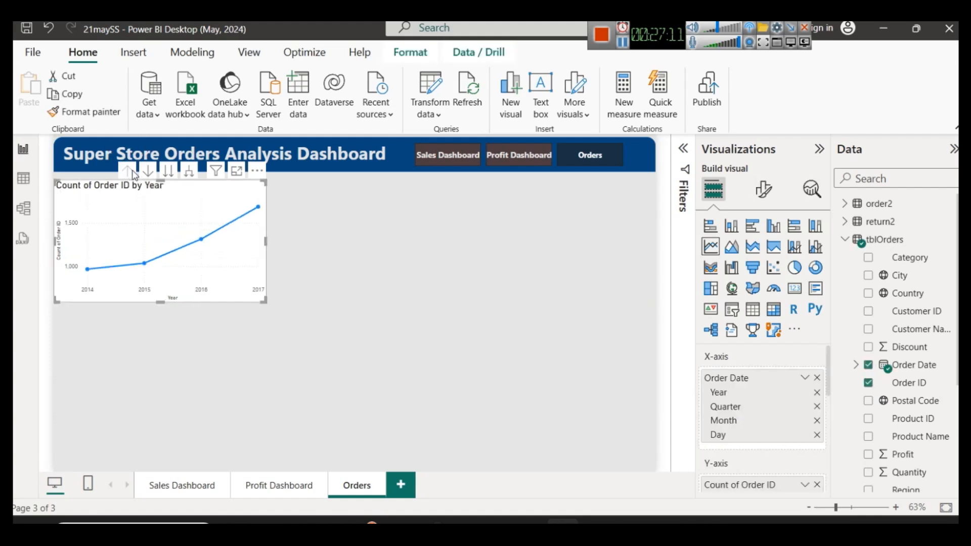
click(189, 172)
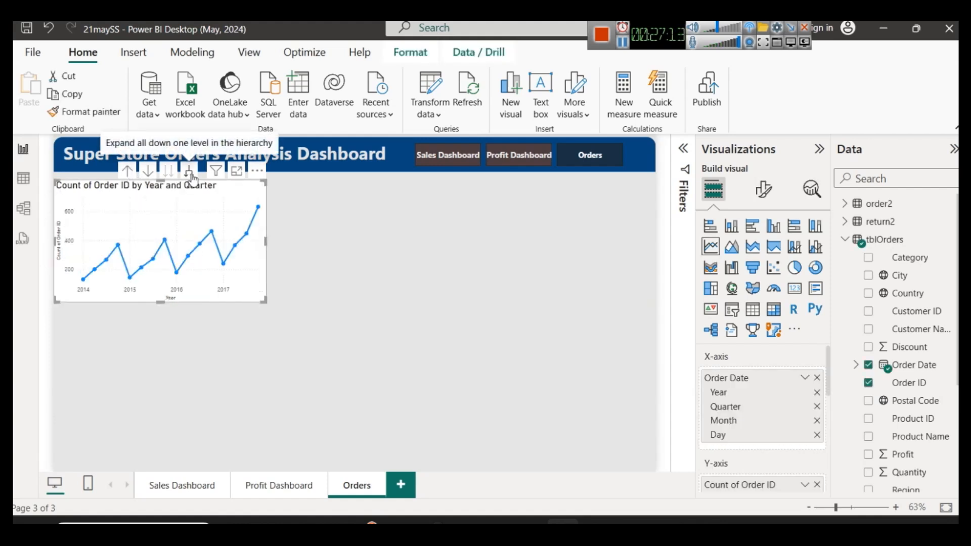
click(337, 241)
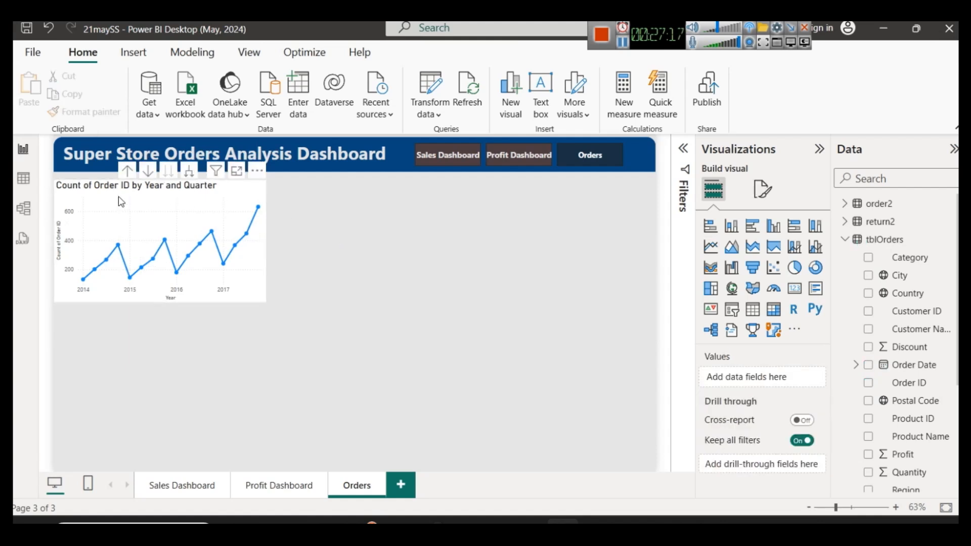
- Rename the line chart's y-axis field to "Count of Orders" for this visual
click(232, 191)
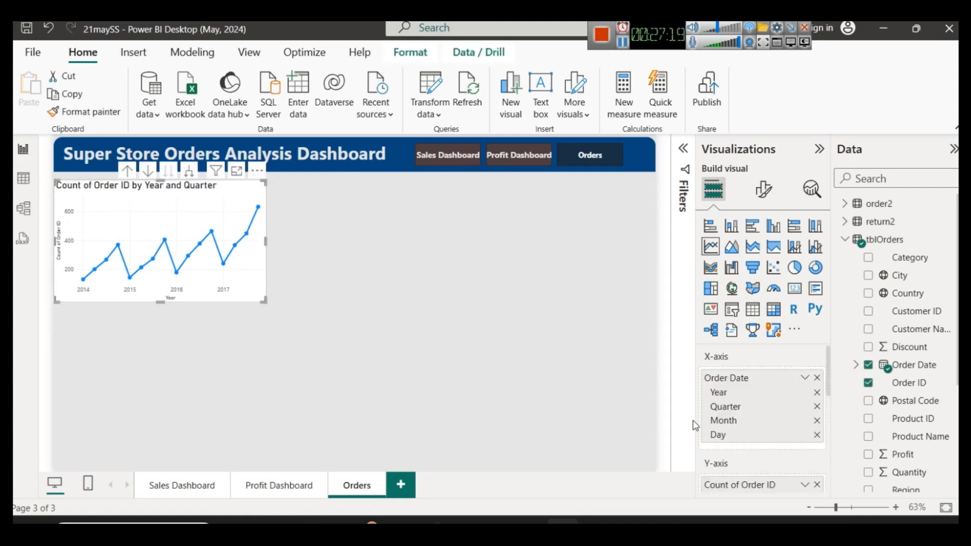
scroll(781, 438, down, 2)
click(801, 410)
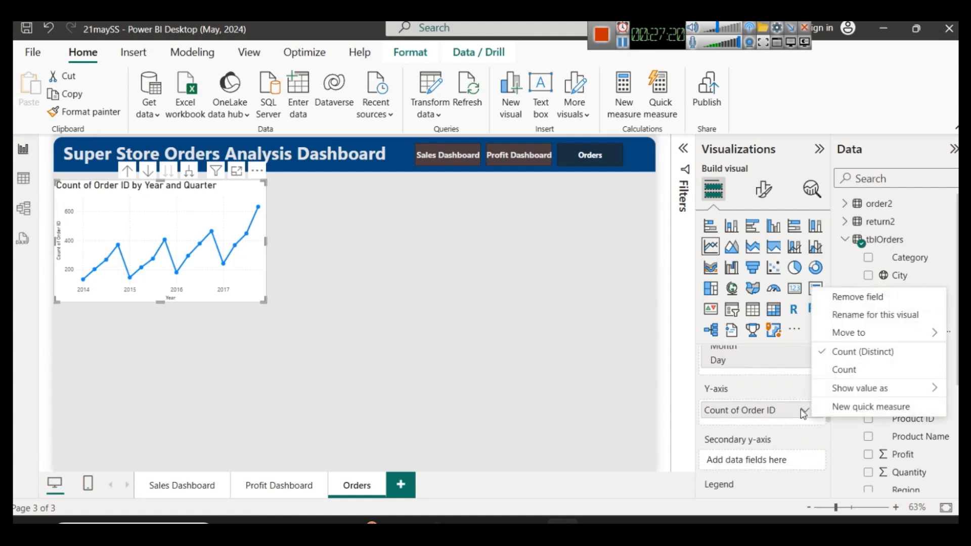
click(876, 314)
key(BackSpace)
key(BackSpace)
key(BackSpace)
text(s)
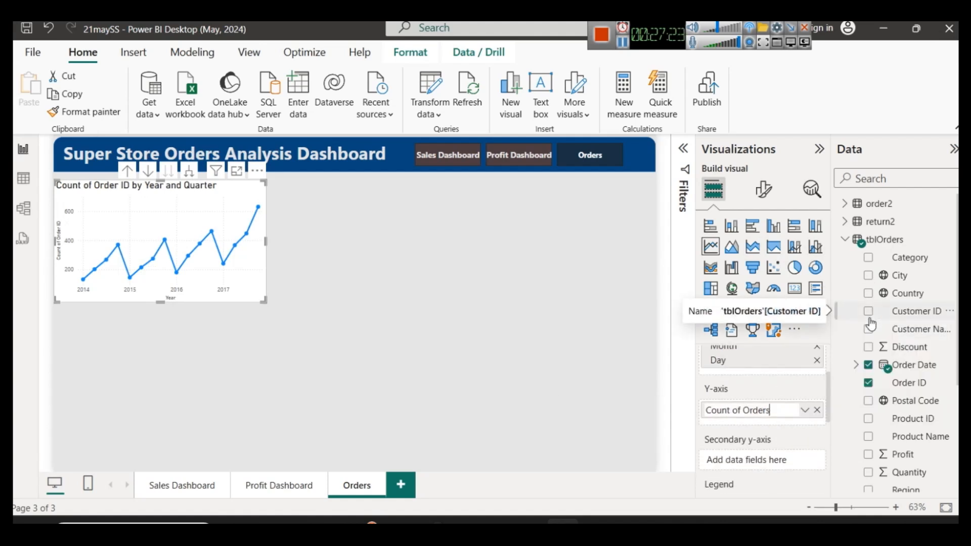
key(Return)
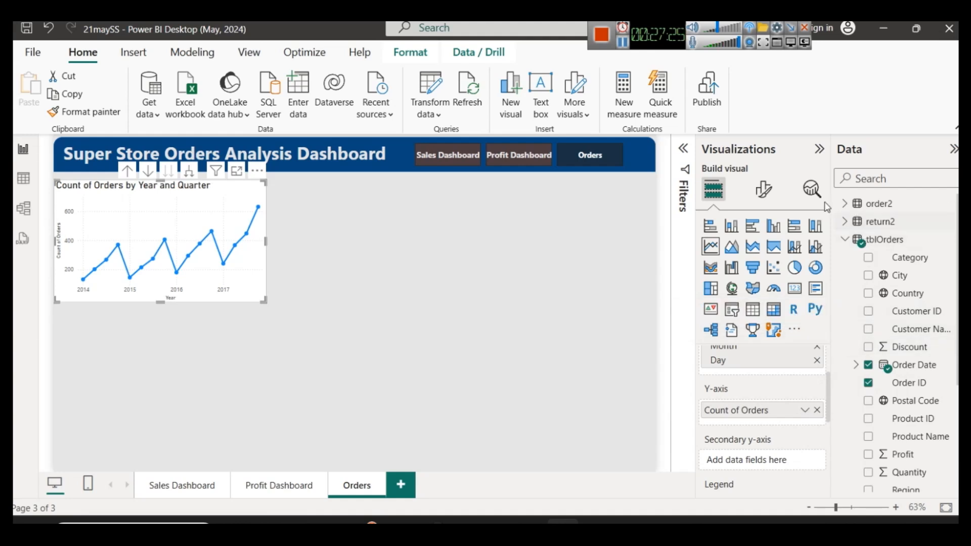
- Format the line chart's title with dark blue text, centered alignment and bold
click(764, 190)
click(762, 257)
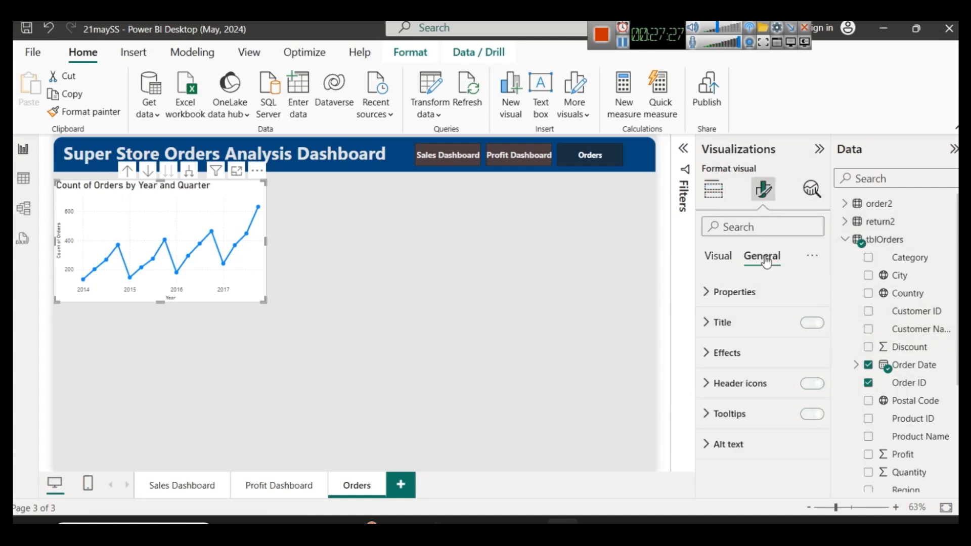
click(749, 320)
scroll(749, 319, down, 3)
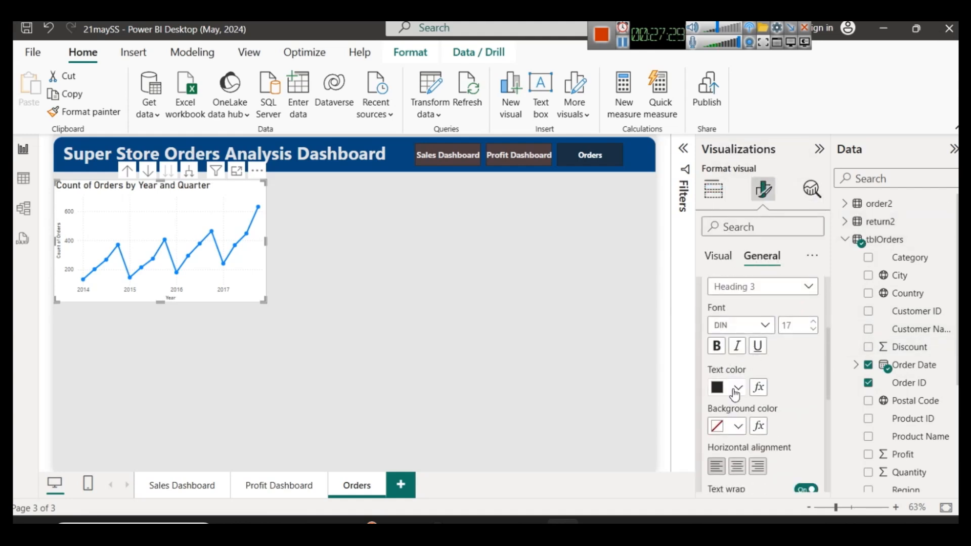
click(739, 388)
click(773, 274)
click(736, 466)
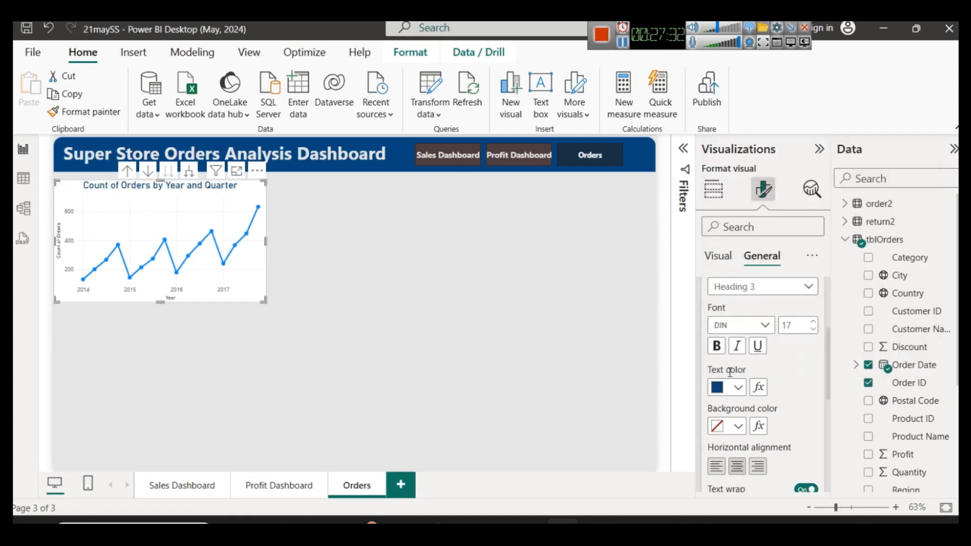
click(717, 346)
click(375, 262)
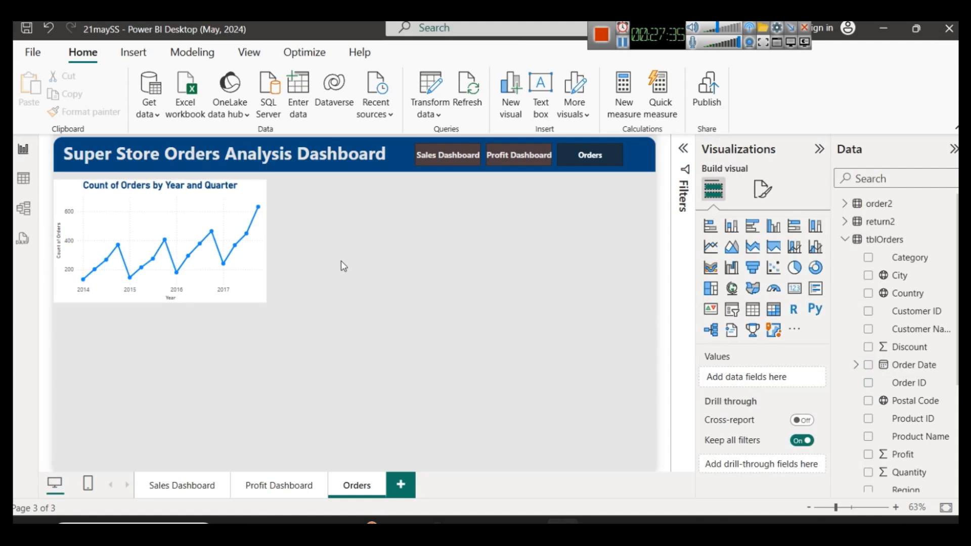
- Add an empty area chart to the Orders page and place it beside the line chart, below the header banner
click(117, 197)
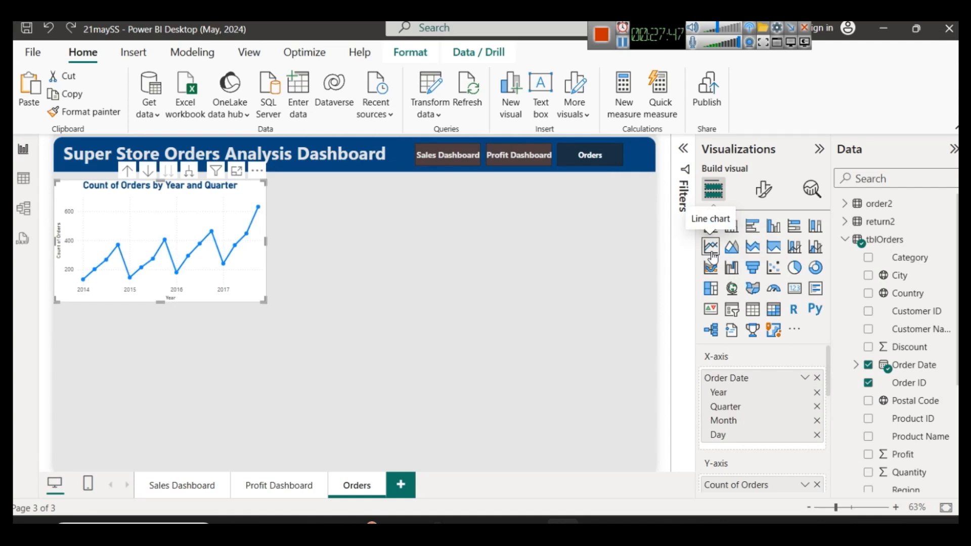
click(317, 298)
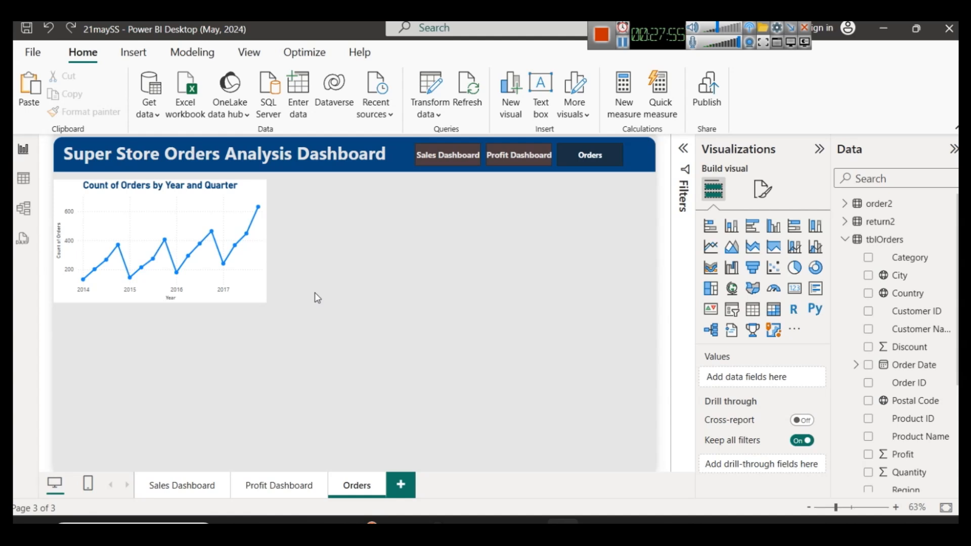
click(732, 247)
drag(150, 397, 367, 269)
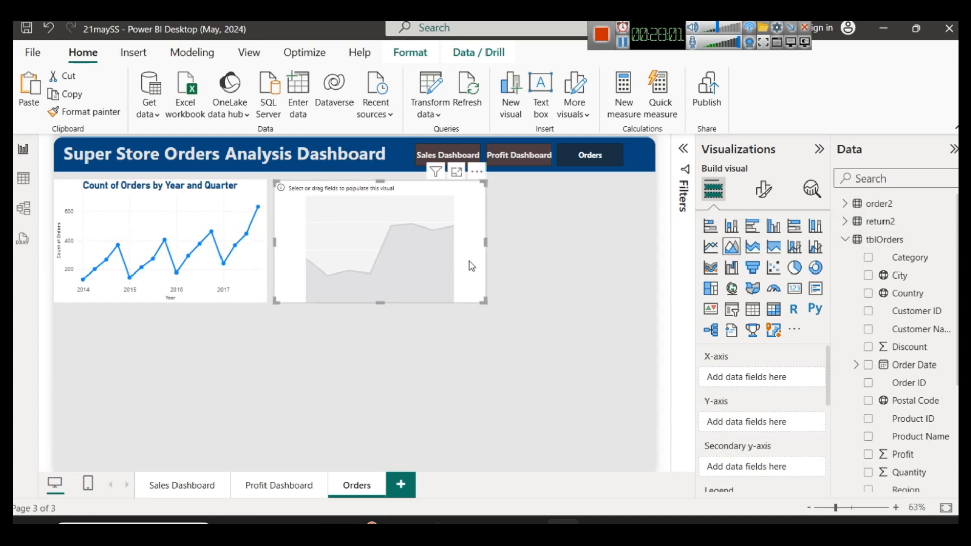
- Narrow the line chart and the area chart slightly and move the area chart closer to the line chart
click(266, 241)
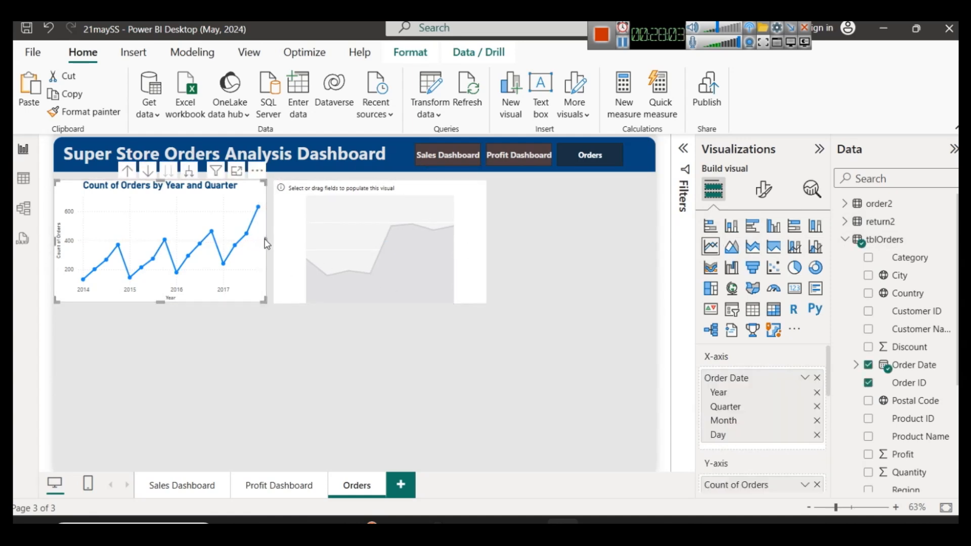
drag(267, 244, 253, 243)
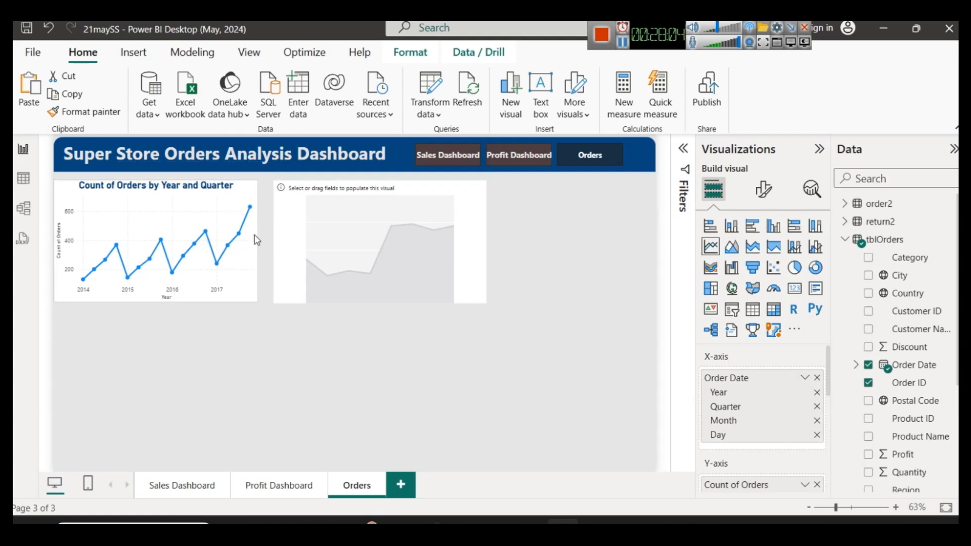
click(296, 239)
key(Left)
key(Left)
key(Left)
key(Left)
key(Left)
key(Left)
key(Left)
key(Left)
key(Left)
key(Left)
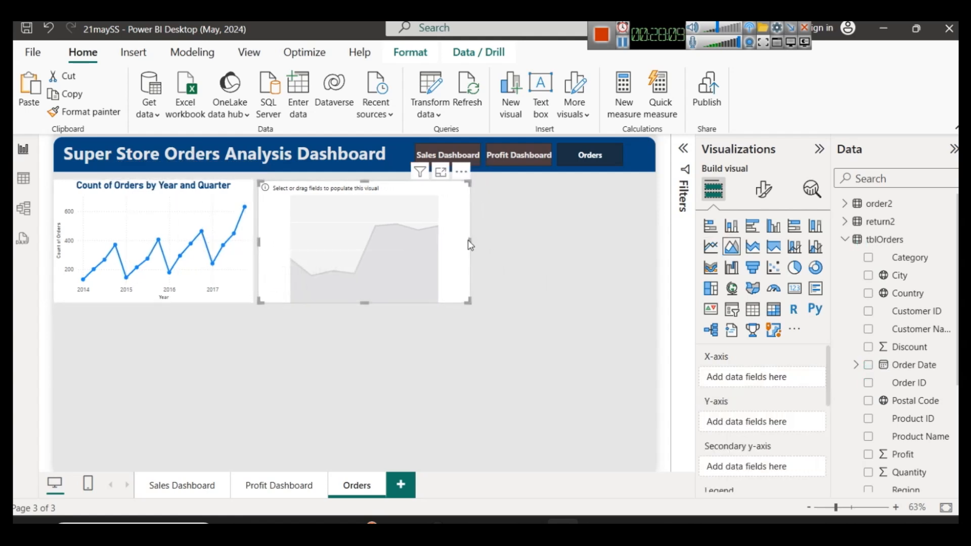
drag(471, 244, 457, 242)
click(521, 251)
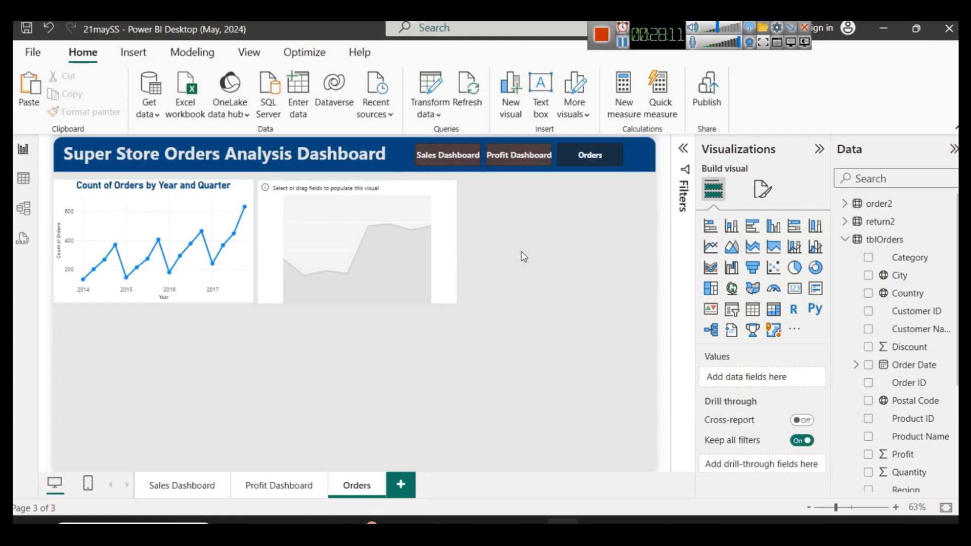
- Put the Month level of the Order Date hierarchy on the area chart's x-axis
click(400, 218)
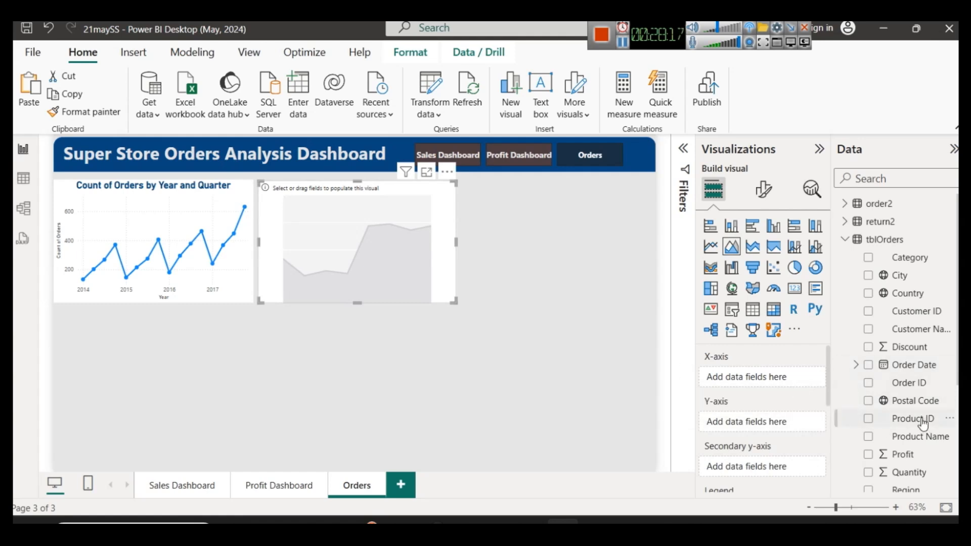
scroll(928, 372, down, 3)
scroll(927, 368, up, 3)
scroll(926, 364, down, 3)
scroll(927, 366, up, 3)
click(853, 367)
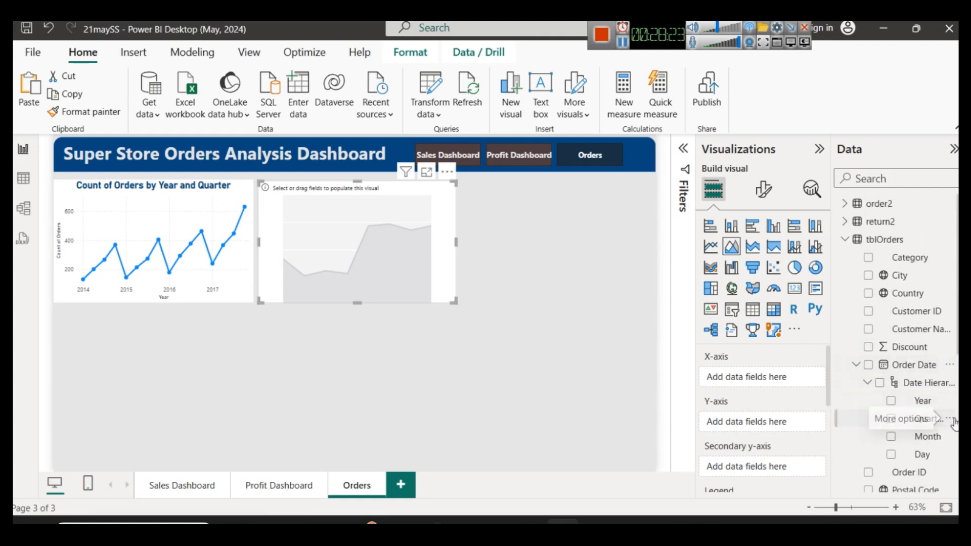
drag(931, 437, 741, 377)
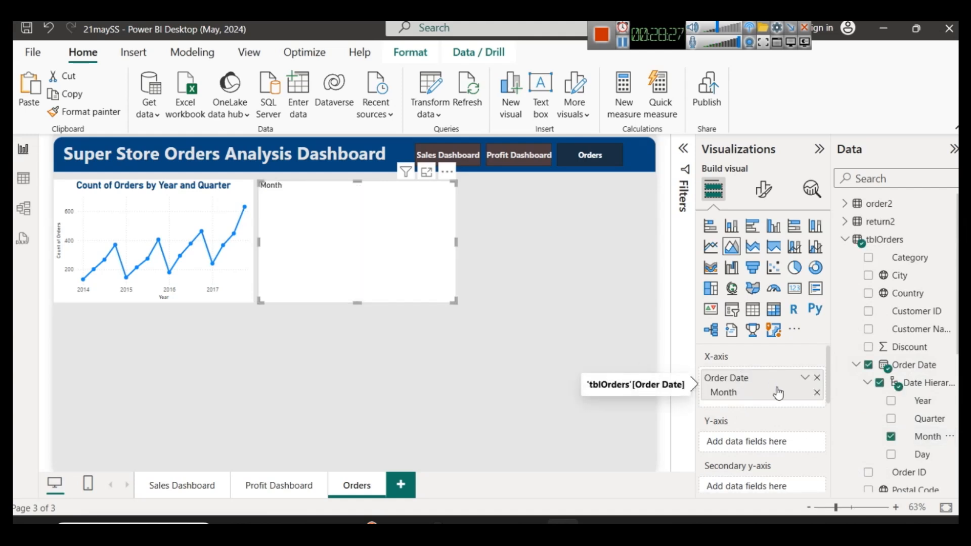
click(816, 380)
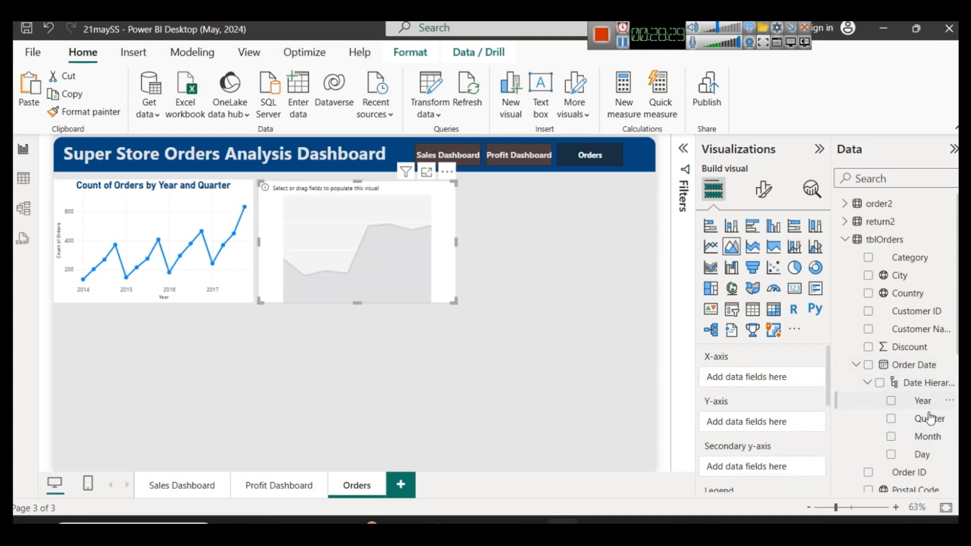
drag(922, 436, 762, 382)
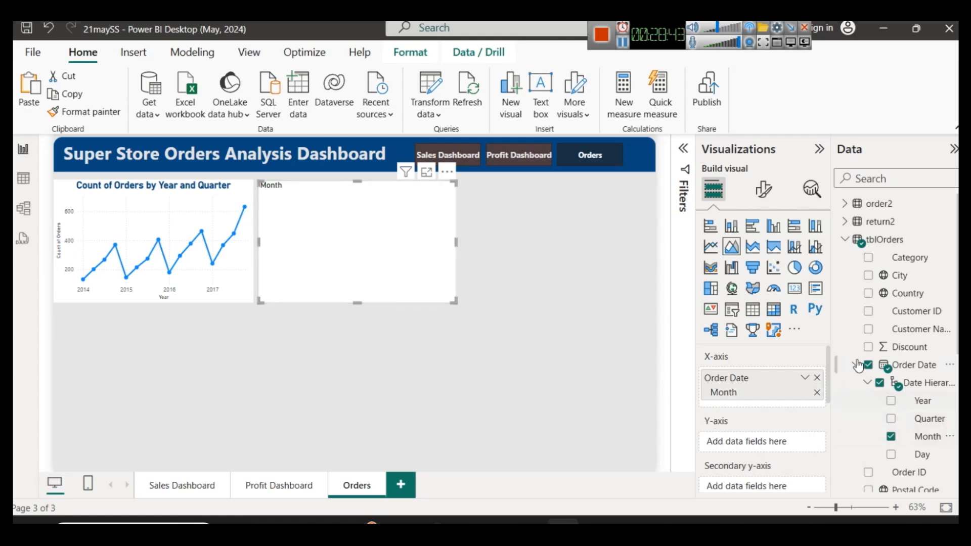
- Add Order ID to the area chart's y-axis, aggregated as a distinct count
scroll(926, 373, down, 3)
drag(909, 323, 756, 440)
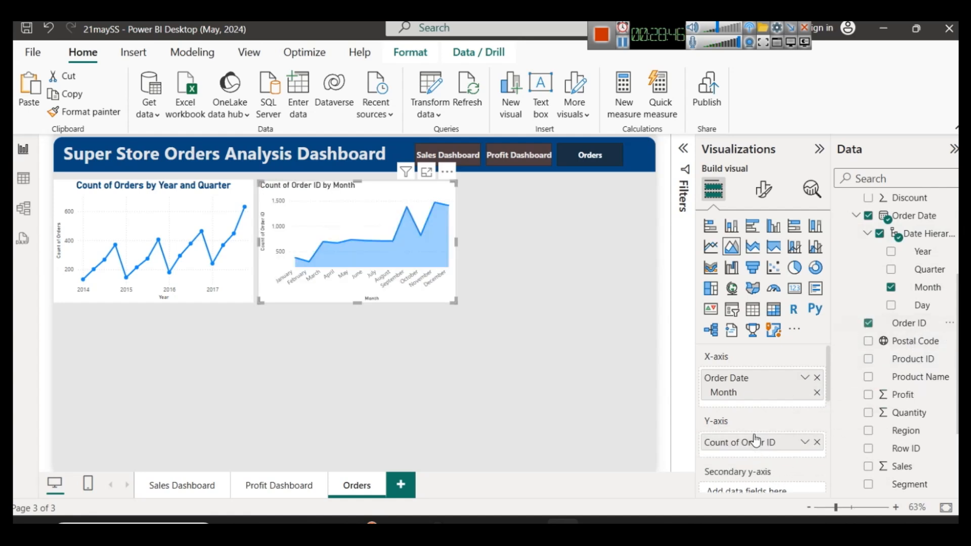
click(805, 442)
click(865, 384)
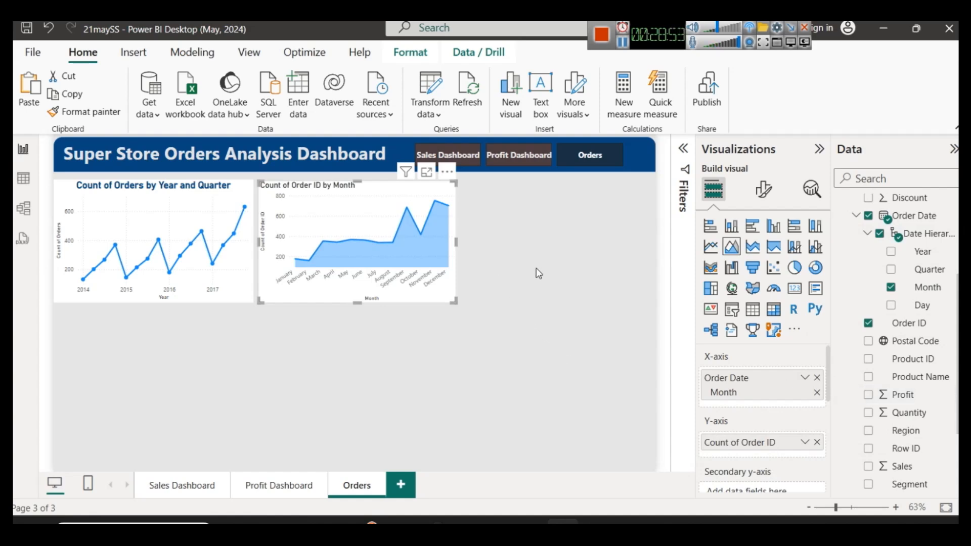
- Examine the monthly order trend of the area chart in focus mode and return to the report
click(428, 172)
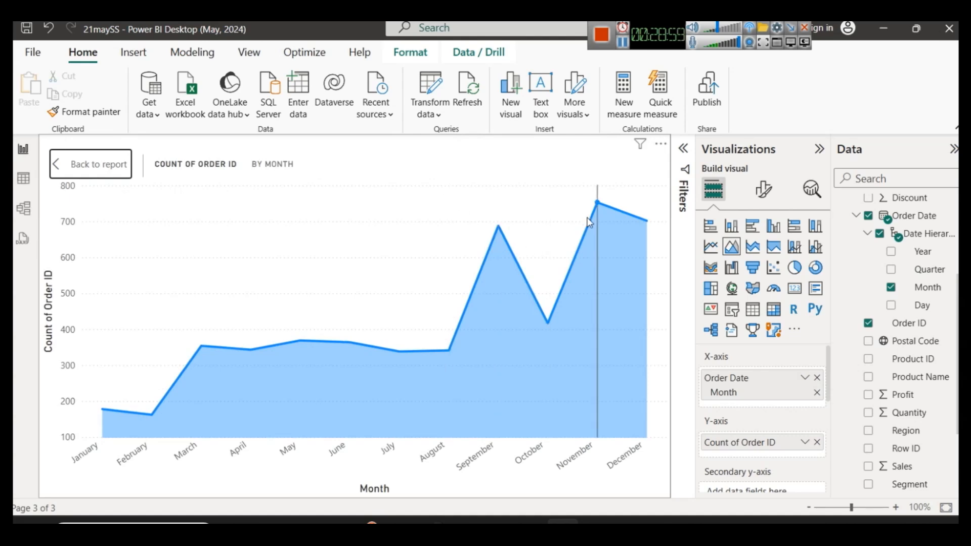
click(110, 165)
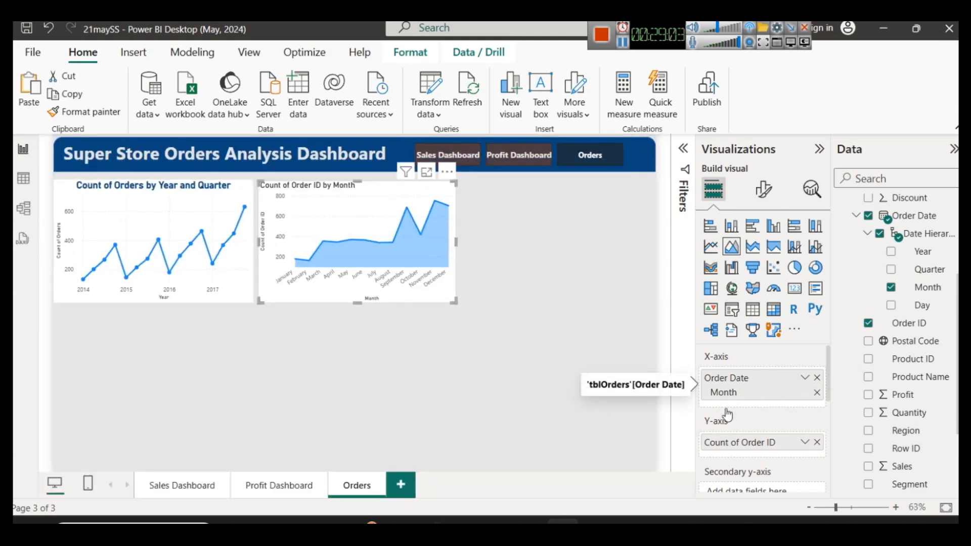
scroll(742, 425, down, 3)
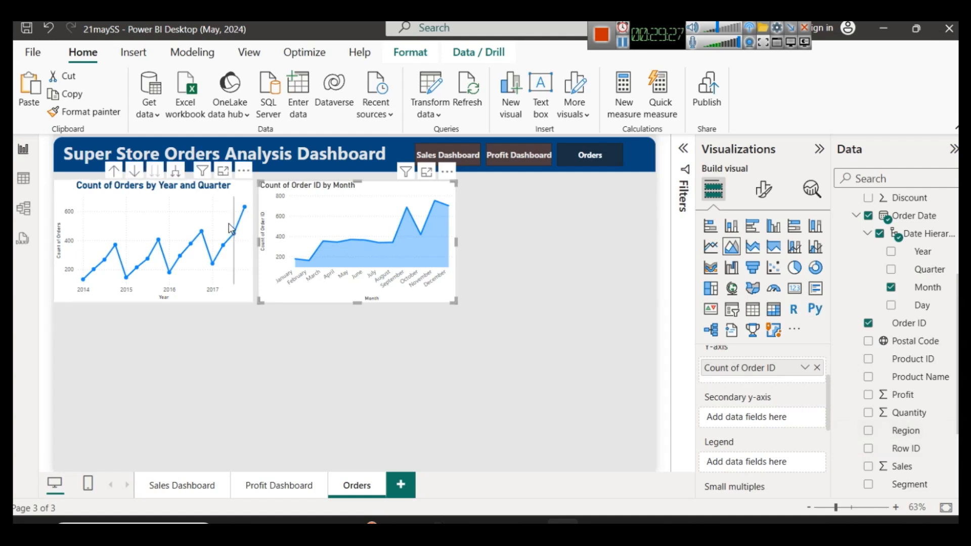
- Try copying the line chart's formatting onto the area chart with Format Painter
click(177, 202)
click(100, 114)
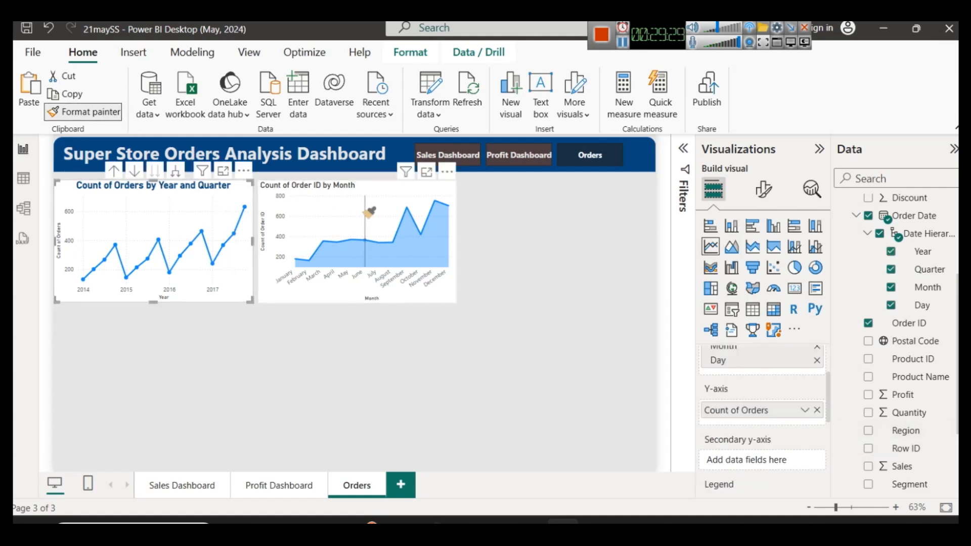
click(365, 227)
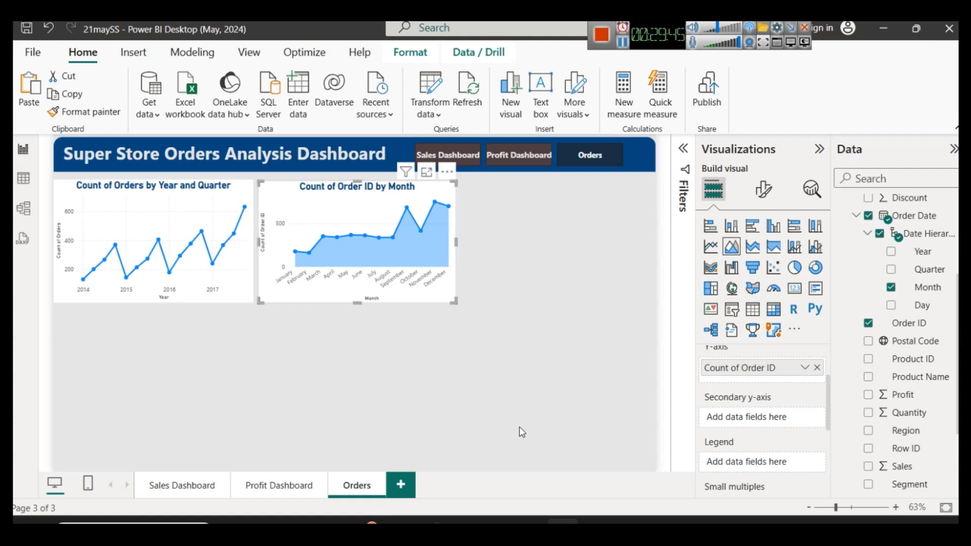
scroll(929, 393, up, 3)
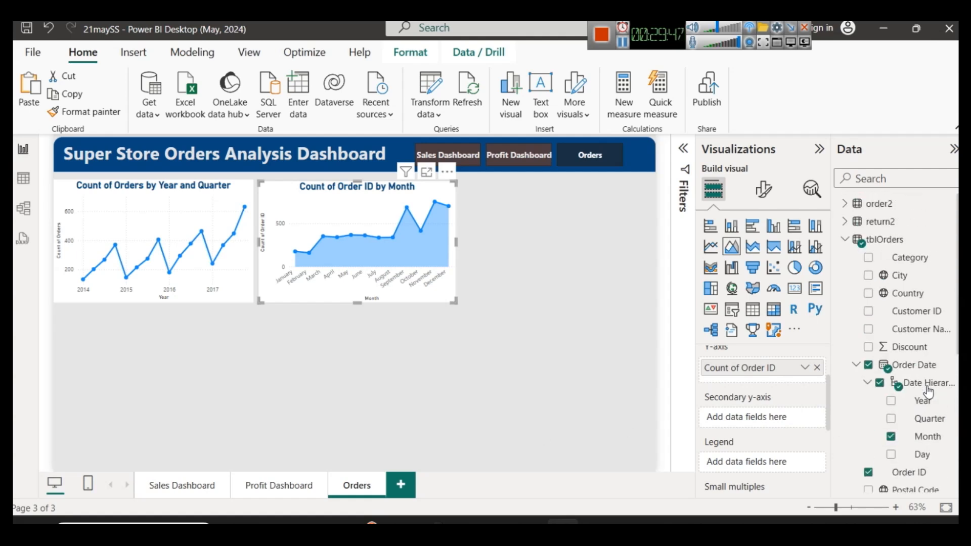
scroll(929, 392, down, 3)
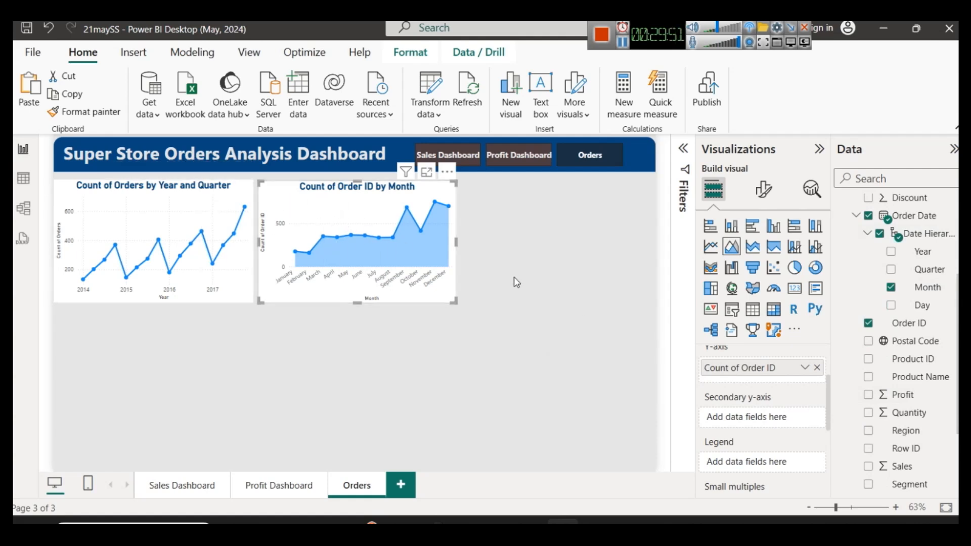
- Reapply the line chart's formatting to the area chart with Format Painter
click(126, 212)
click(86, 112)
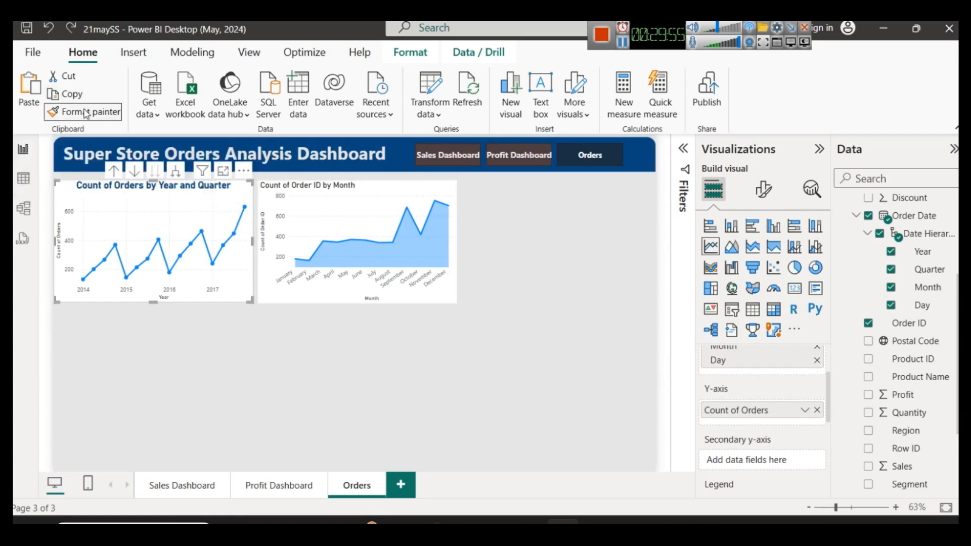
click(360, 185)
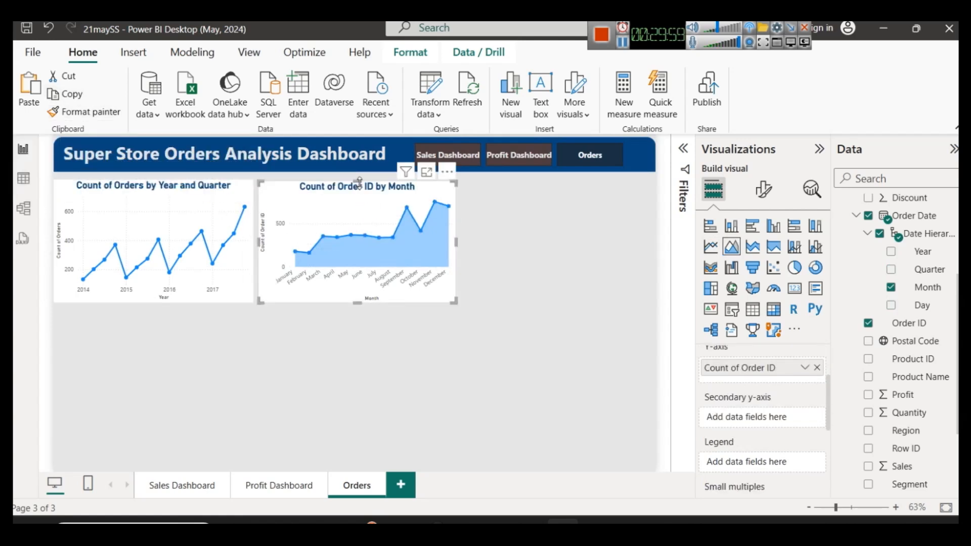
click(129, 198)
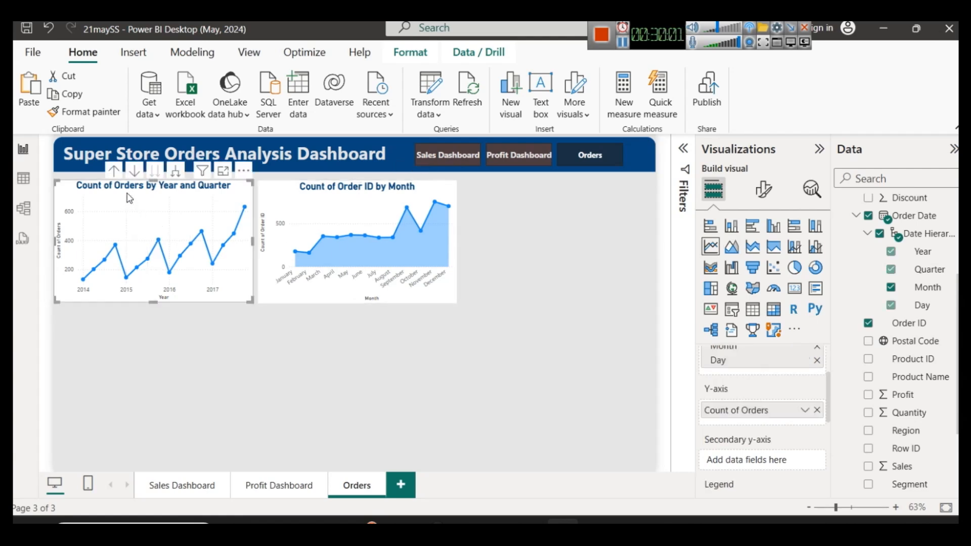
click(83, 112)
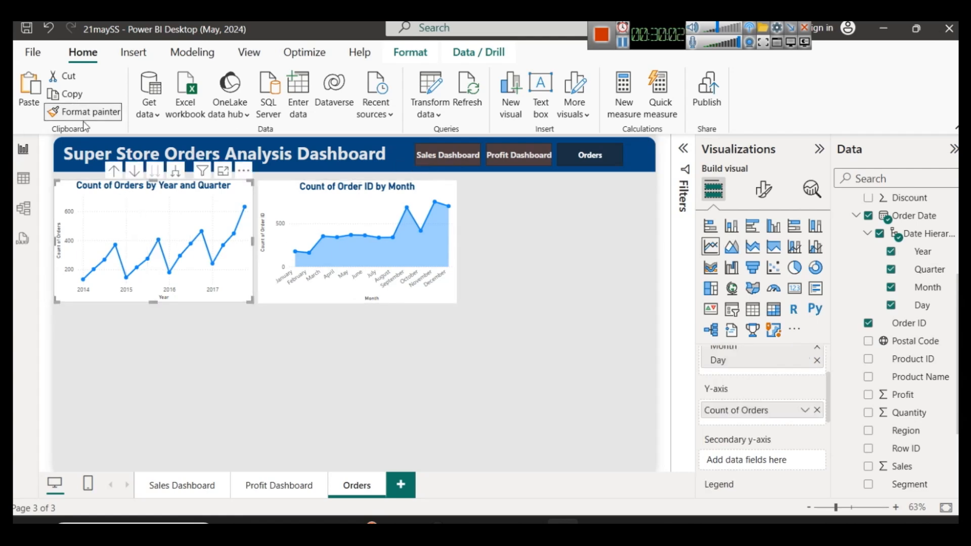
click(318, 212)
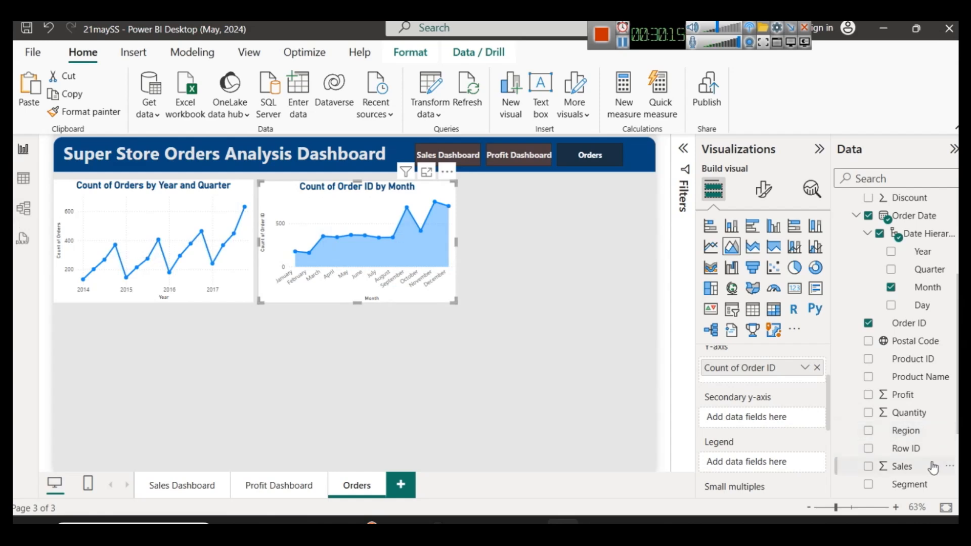
- Add Segment as the area chart's legend and inspect the monthly values per segment in focus mode
drag(920, 484, 754, 456)
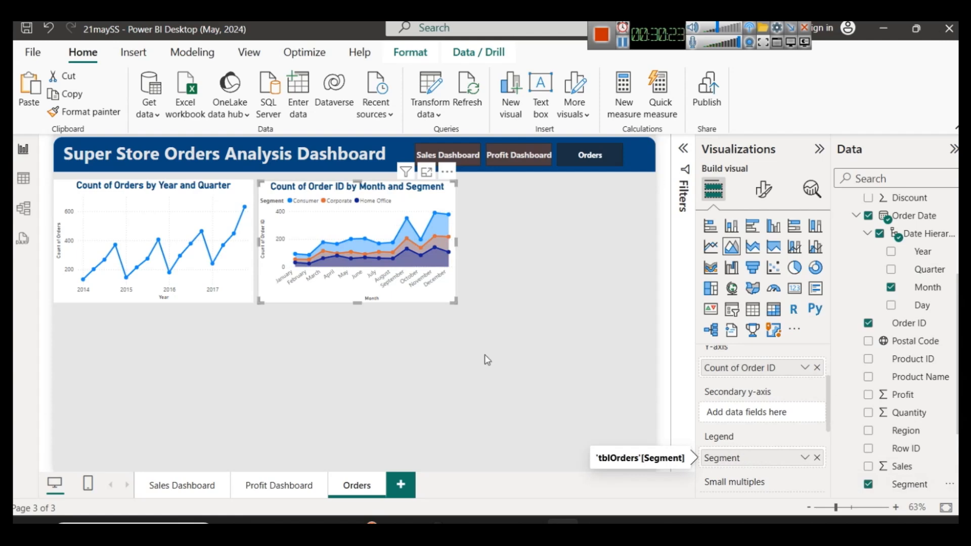
click(481, 251)
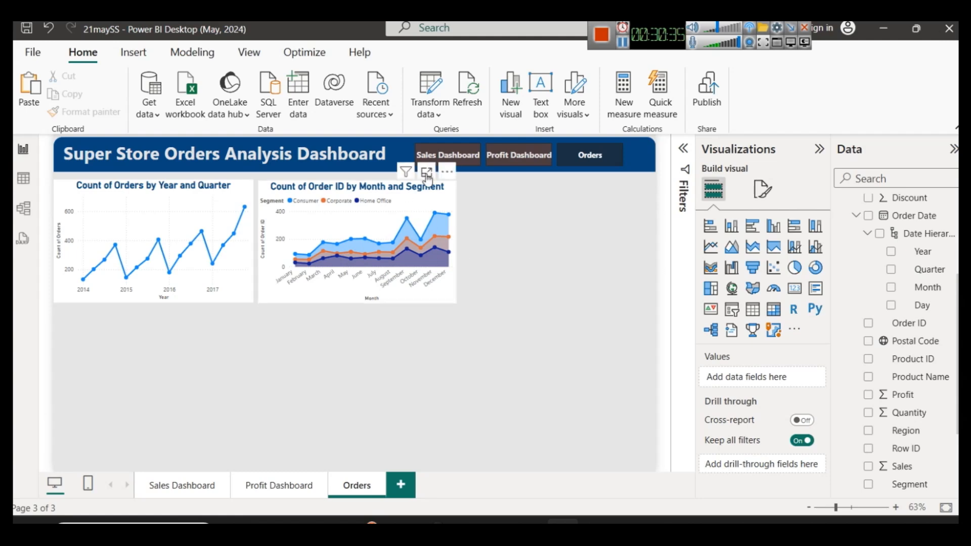
click(425, 172)
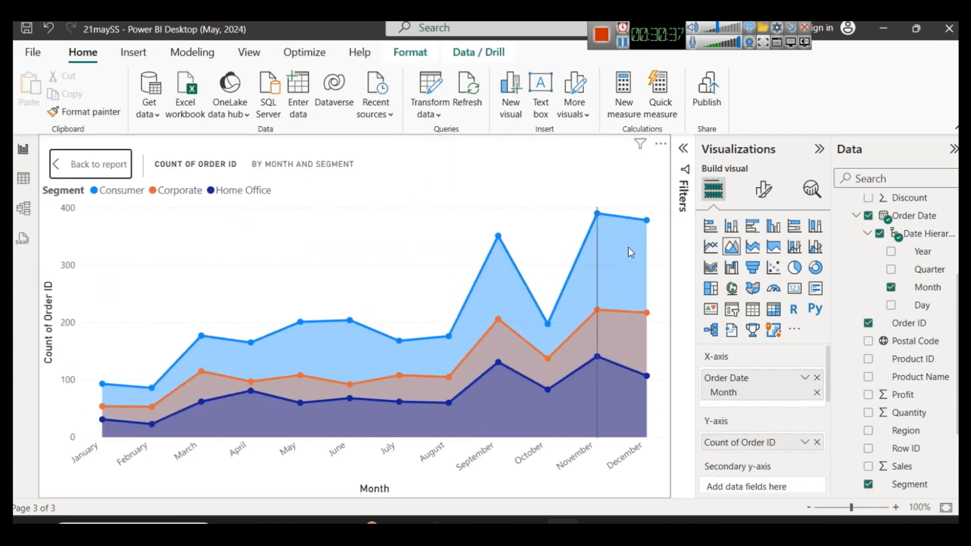
mouse_move(616, 218)
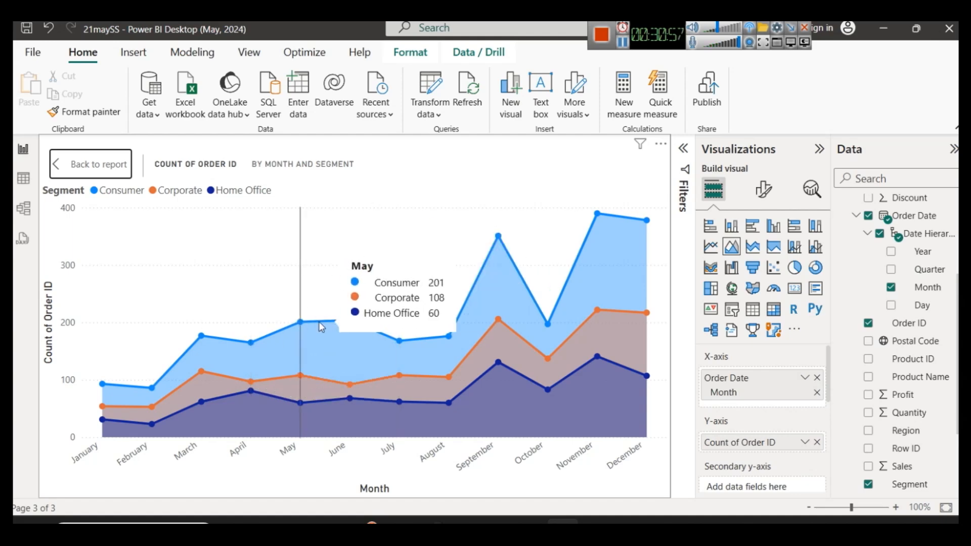
click(92, 164)
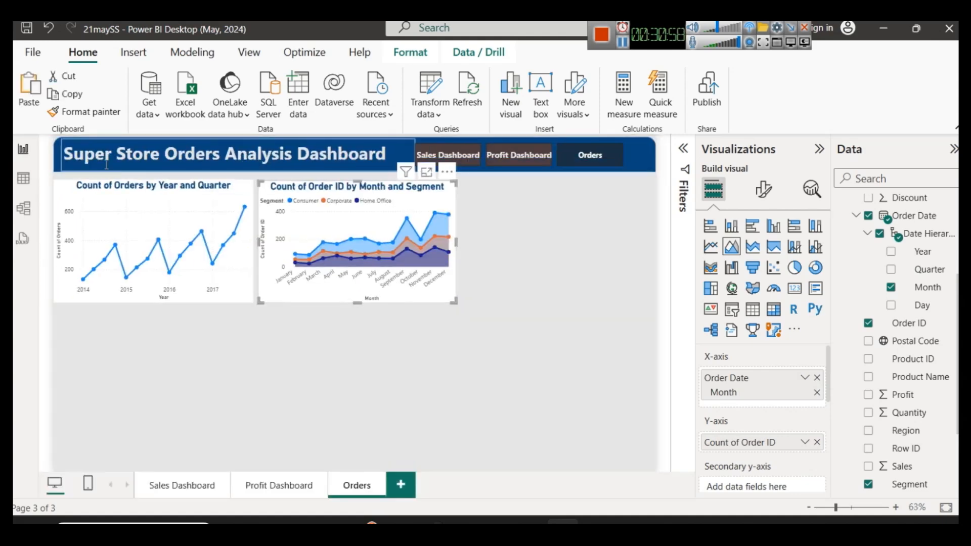
click(511, 198)
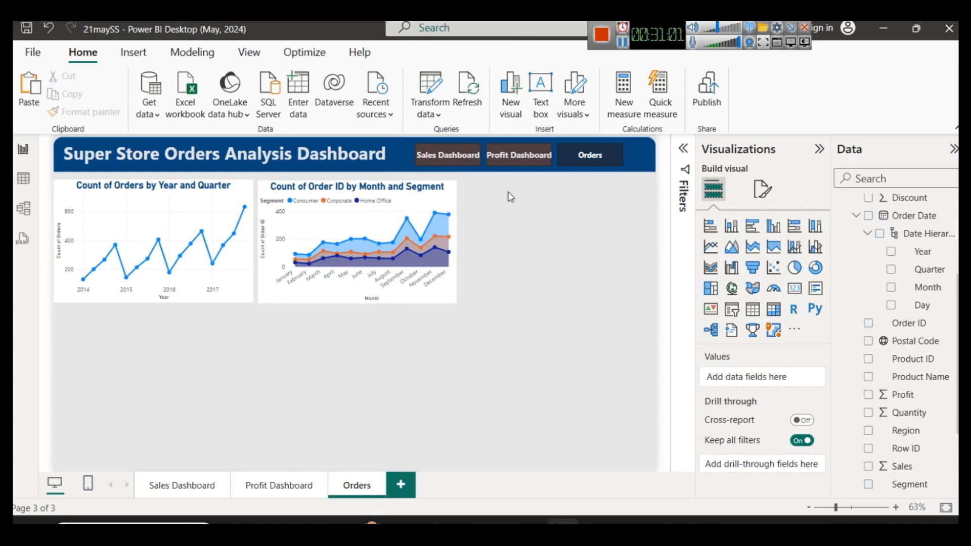
- Add an empty stacked area chart and place it beside the area chart, at the end of the first row of visuals
click(440, 199)
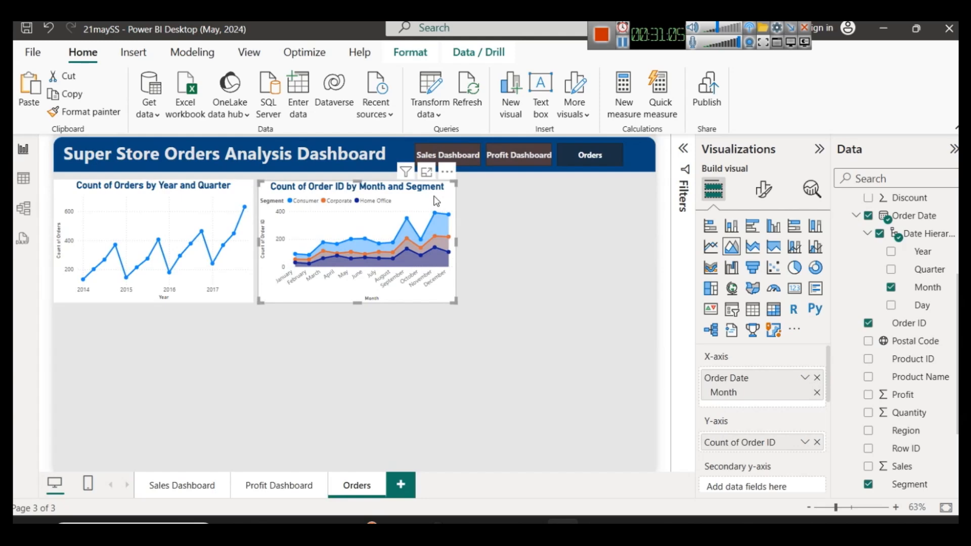
click(507, 208)
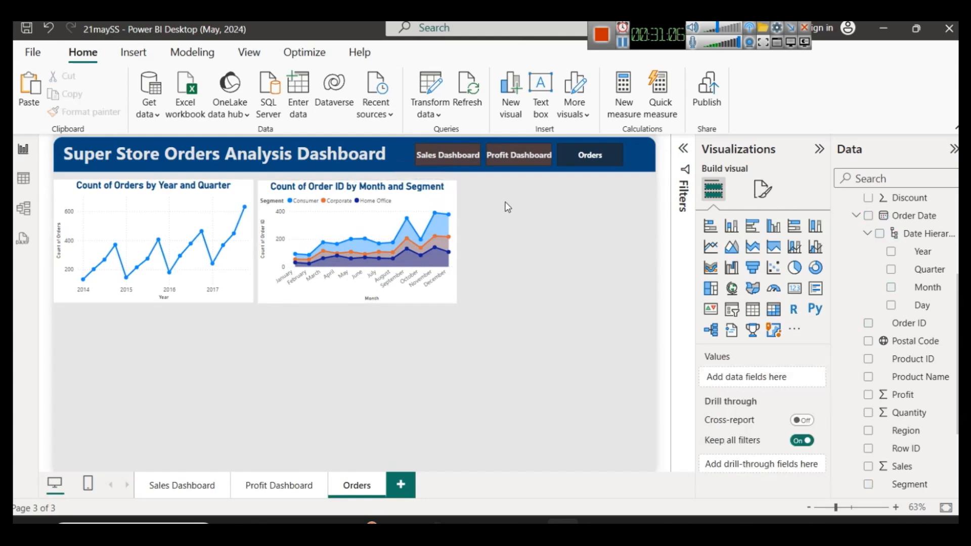
click(752, 247)
drag(195, 365, 631, 254)
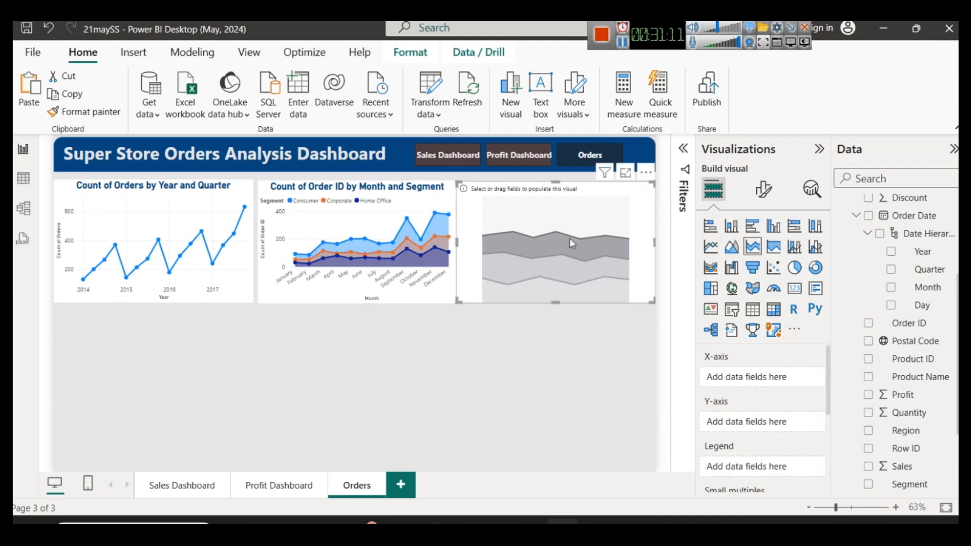
- Narrow the empty stacked area chart slightly and plot the count of Order ID by Order Date Quarter in it
drag(456, 242, 461, 241)
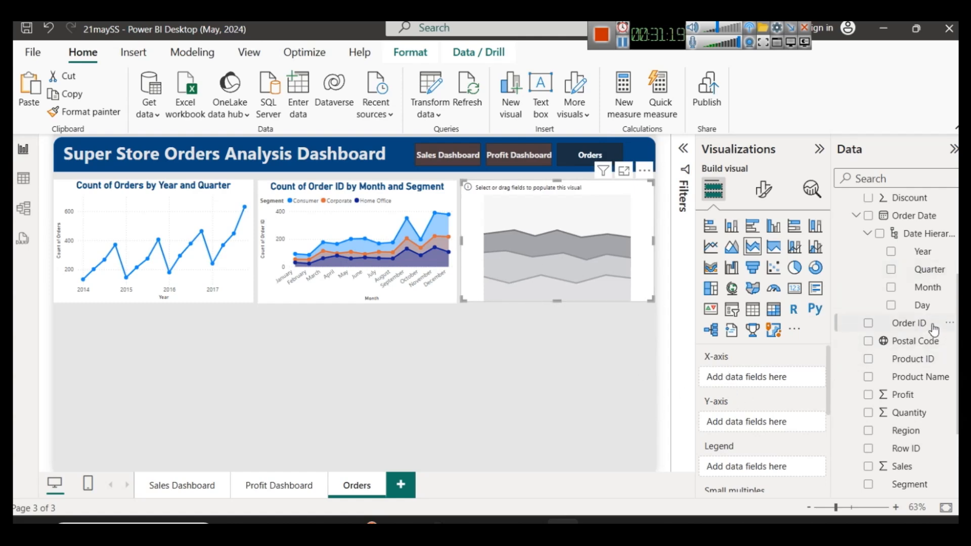
drag(922, 276, 721, 382)
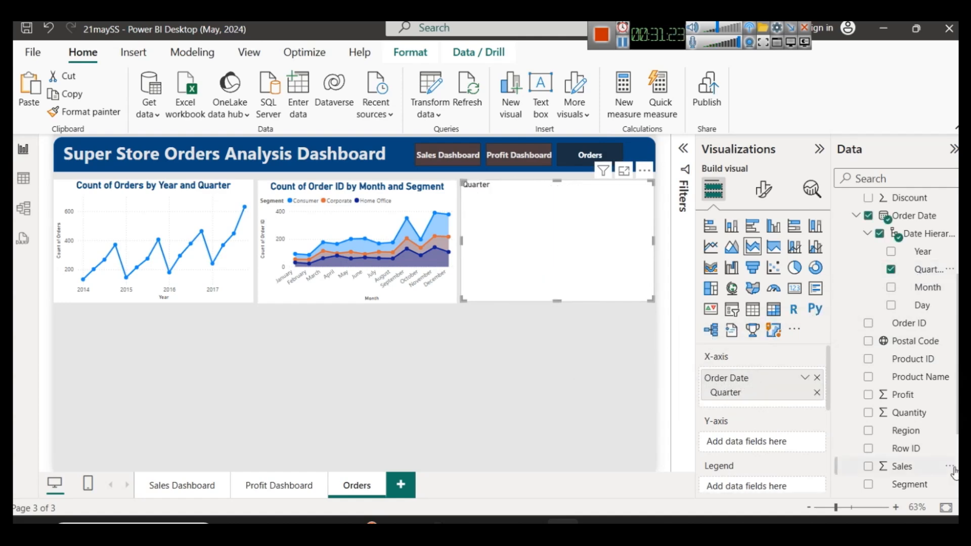
scroll(911, 427, down, 2)
scroll(915, 414, up, 5)
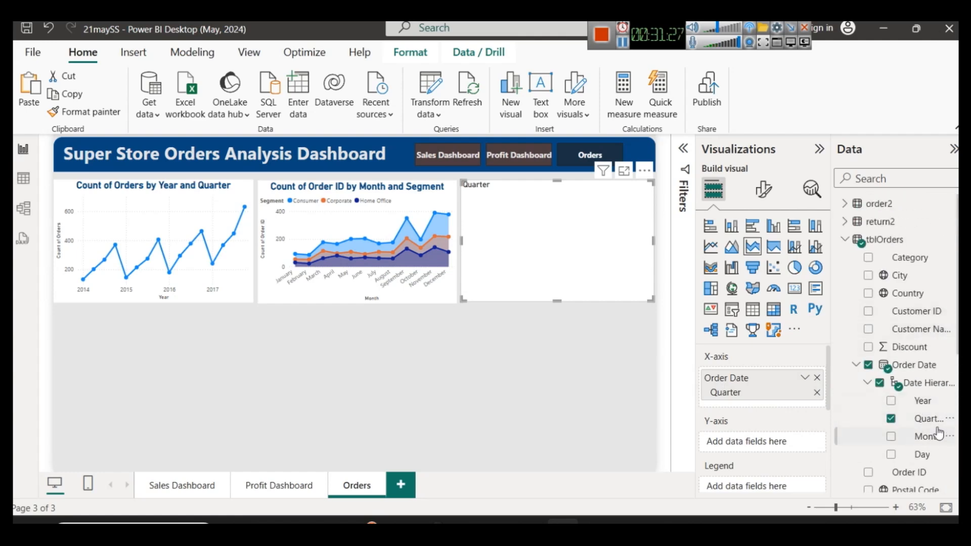
scroll(928, 332, down, 3)
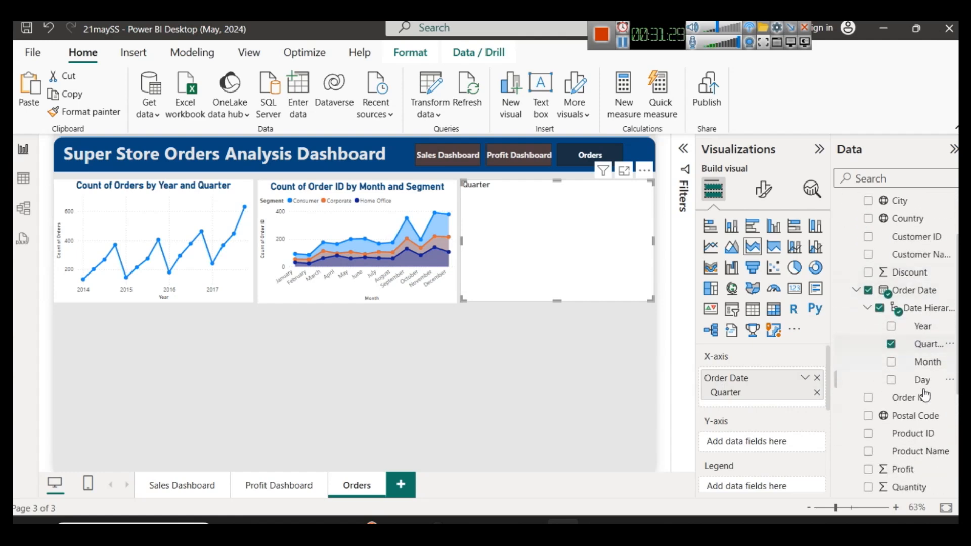
drag(911, 397, 794, 438)
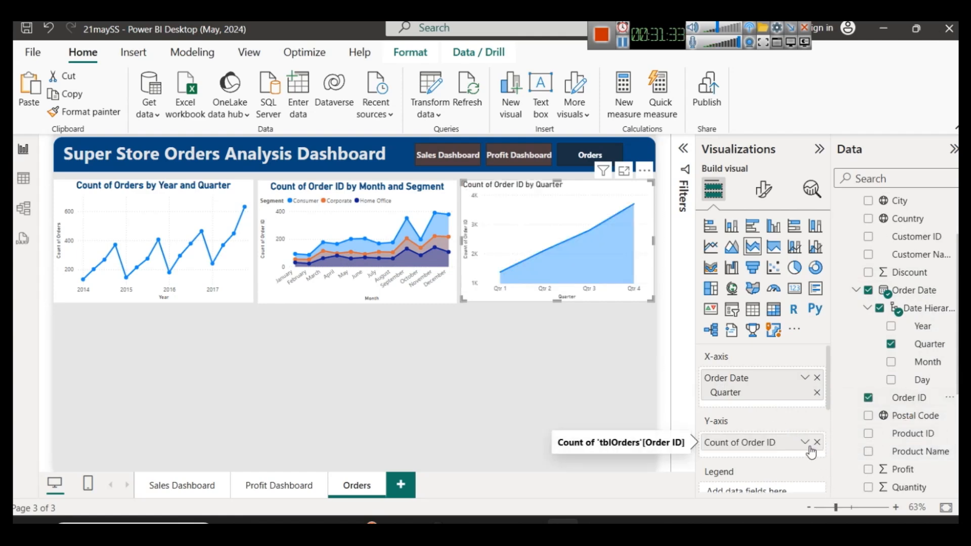
- Add Region as the stacked area chart's legend and inspect the quarterly values per region in focus mode
scroll(739, 445, down, 3)
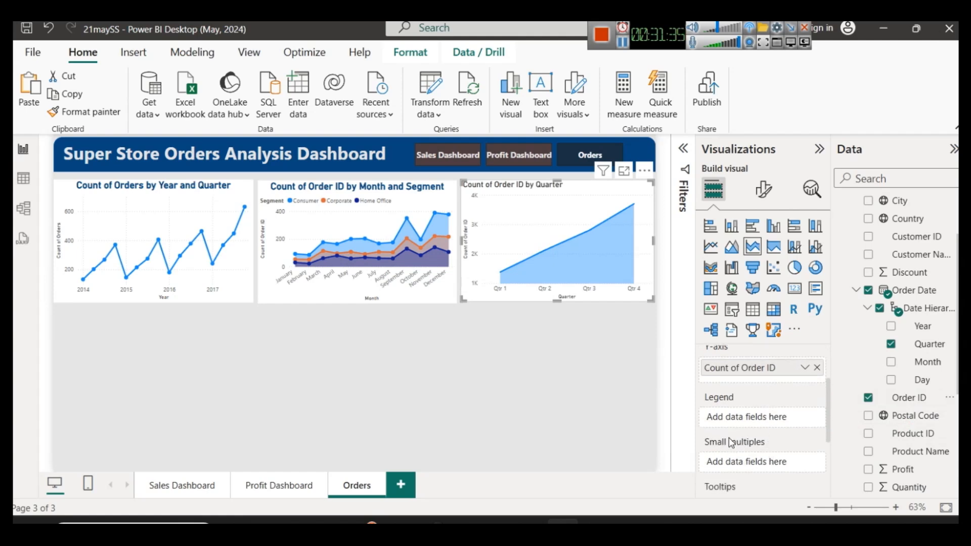
scroll(917, 440, up, 3)
scroll(918, 440, down, 8)
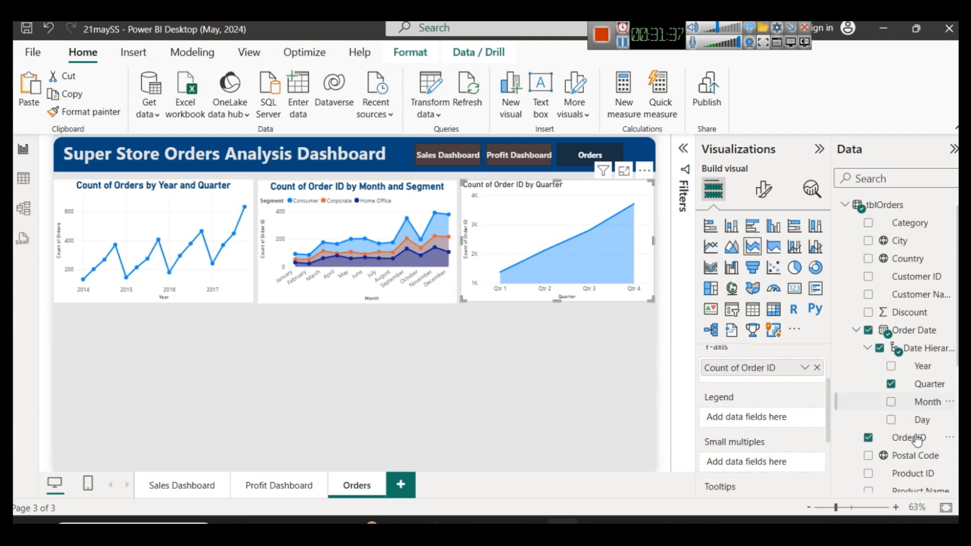
drag(918, 360, 741, 421)
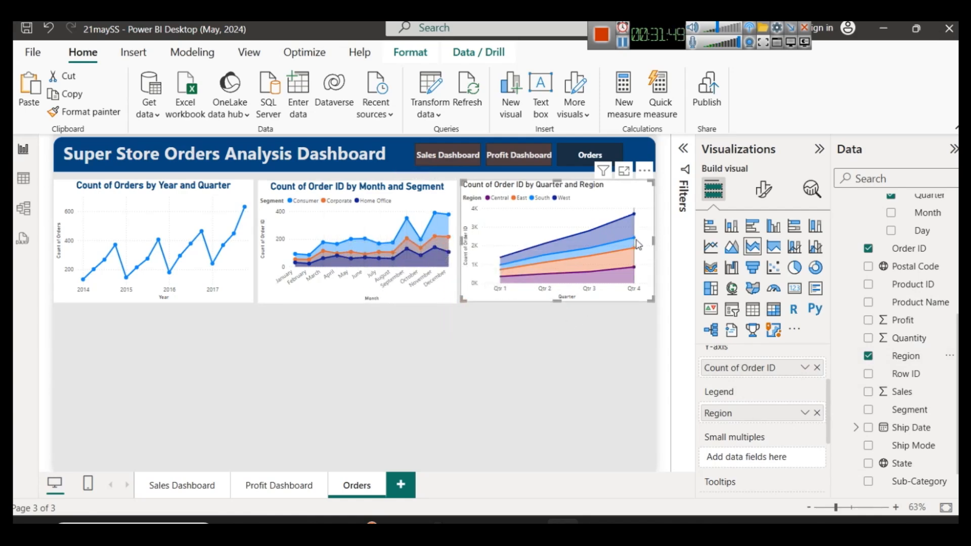
click(624, 171)
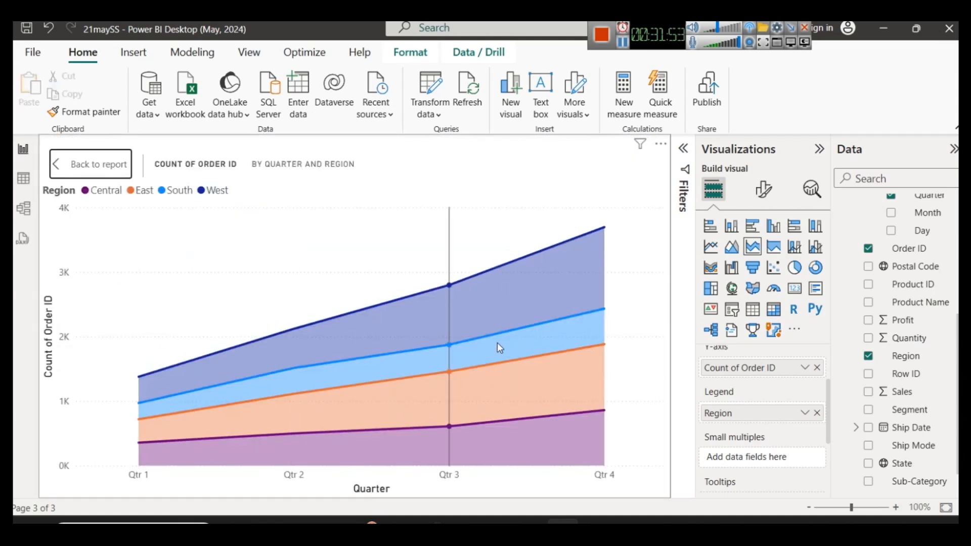
mouse_move(484, 338)
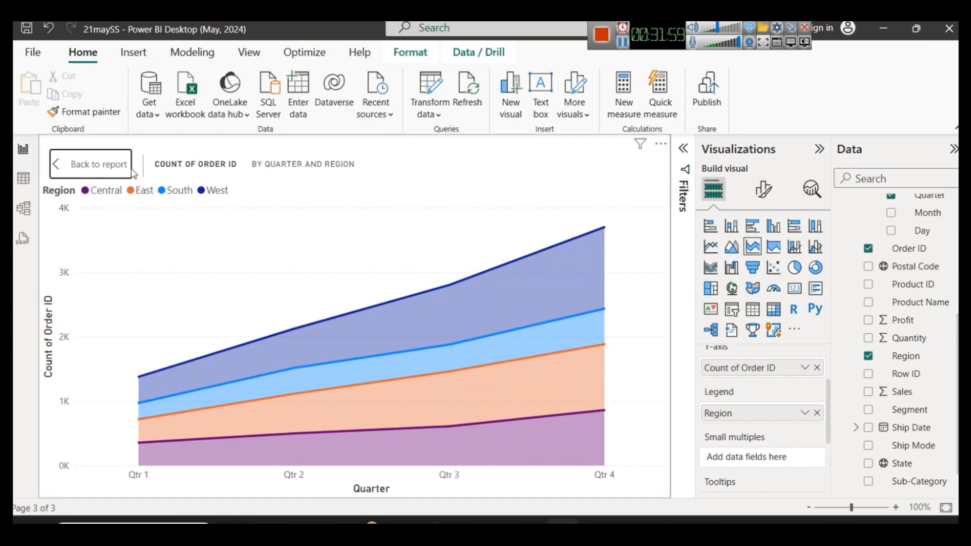
click(103, 163)
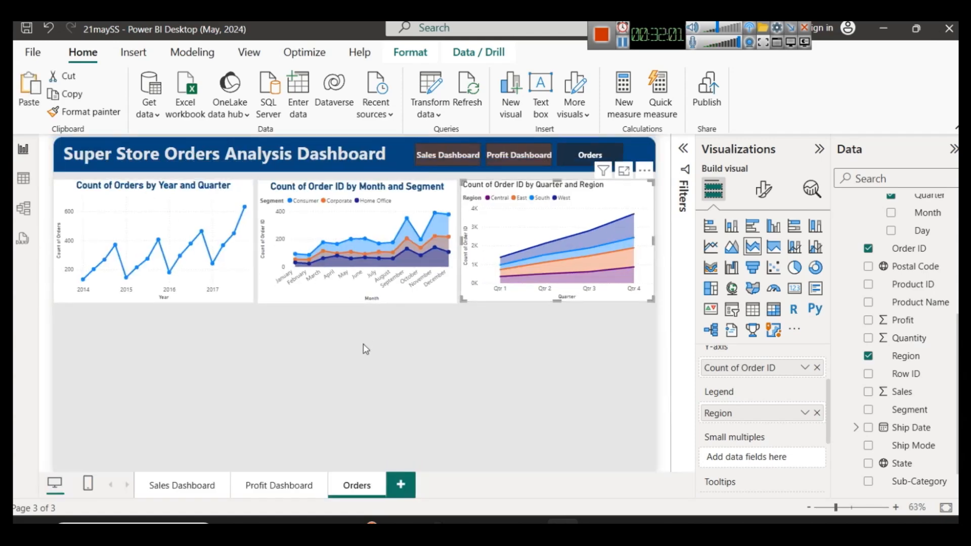
- Try Region instead of Segment as the monthly area chart's legend and inspect the values in focus mode
click(178, 201)
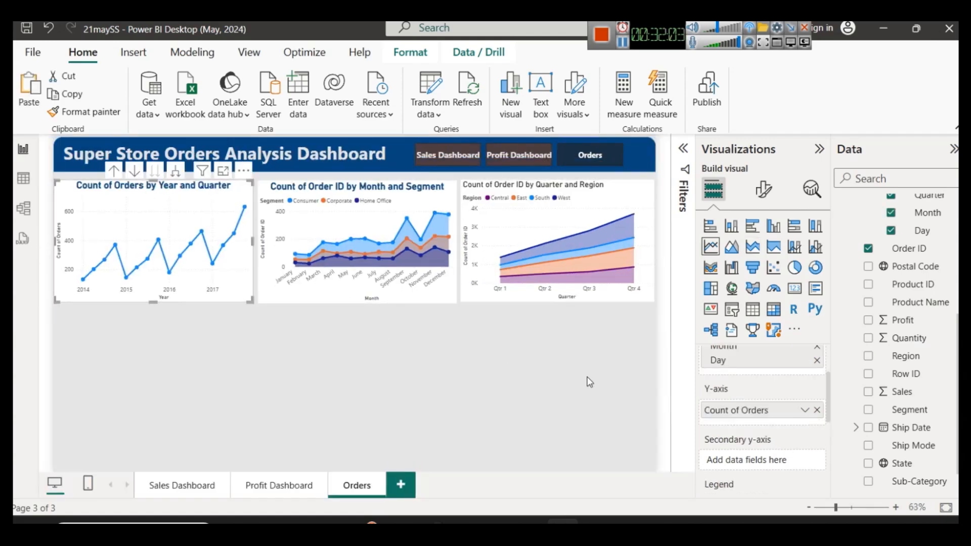
click(402, 230)
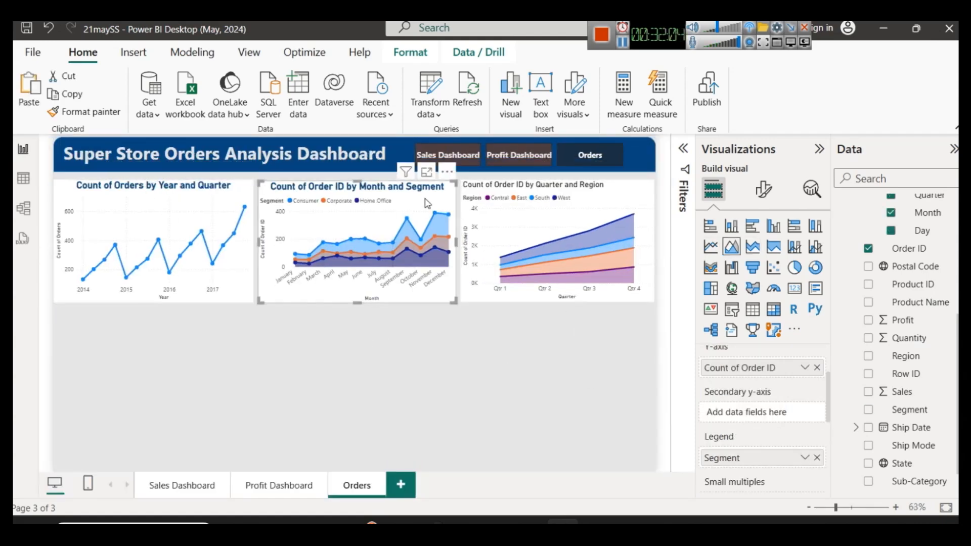
click(816, 462)
drag(933, 357, 793, 460)
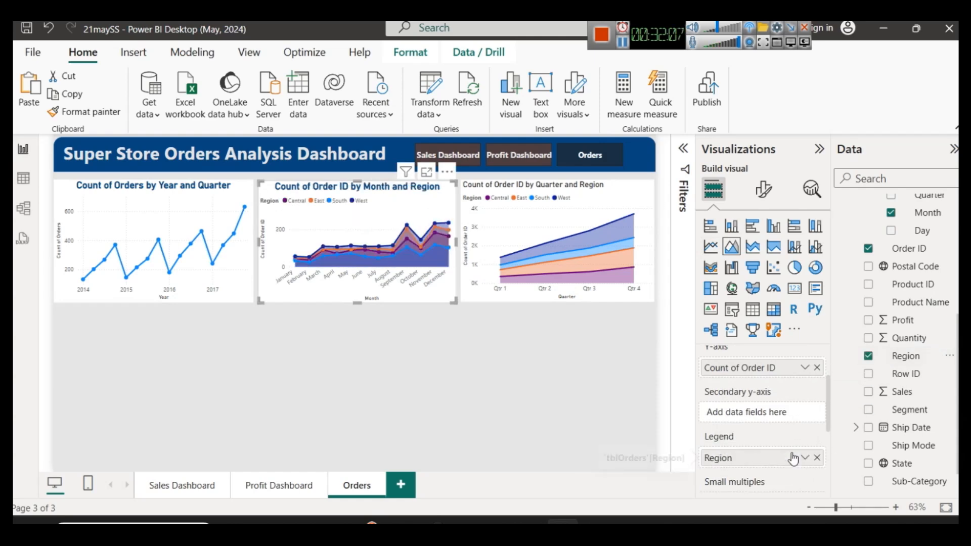
click(427, 172)
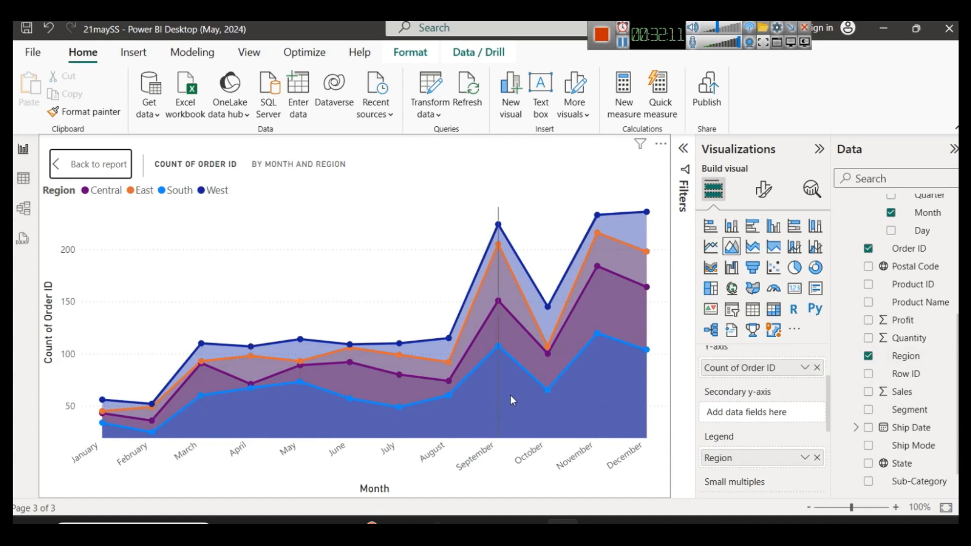
mouse_move(300, 393)
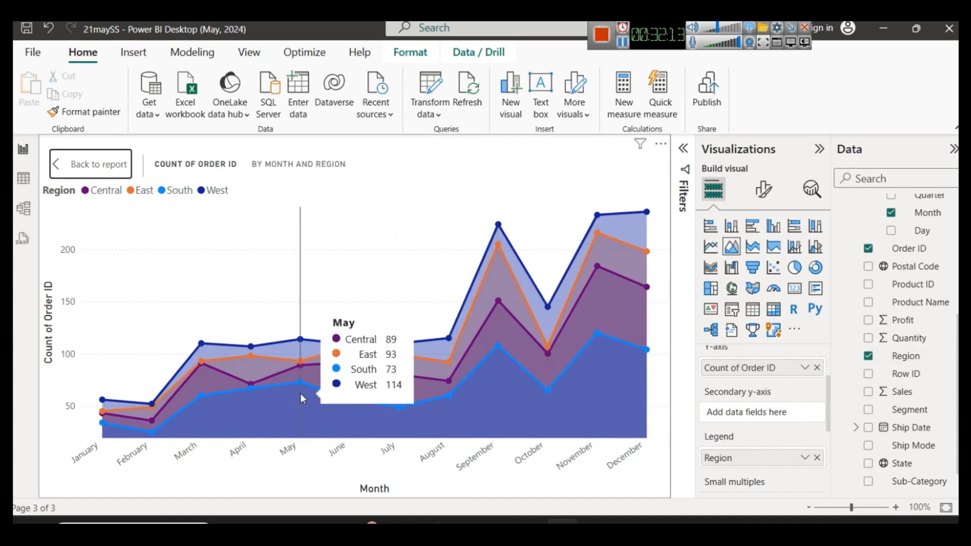
click(104, 169)
mouse_move(583, 261)
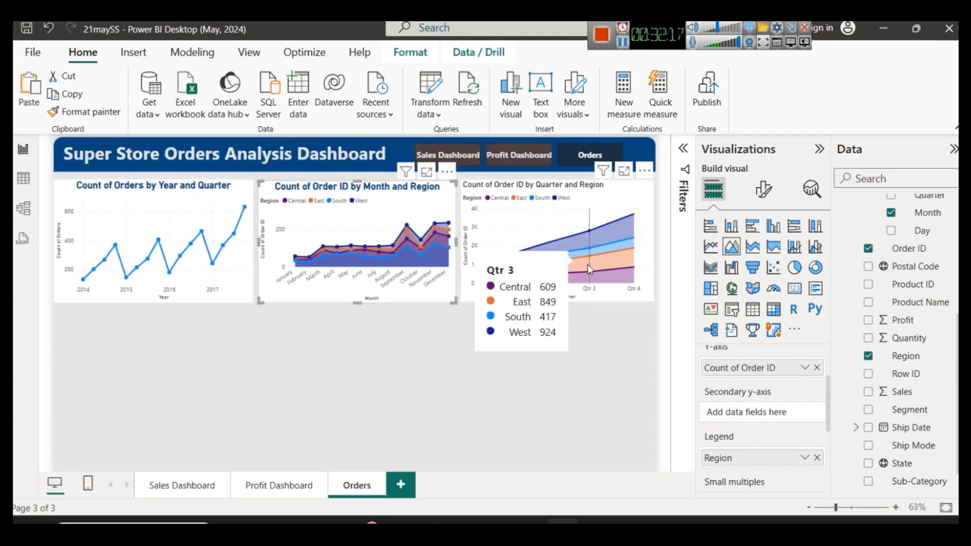
key(ctrl+z)
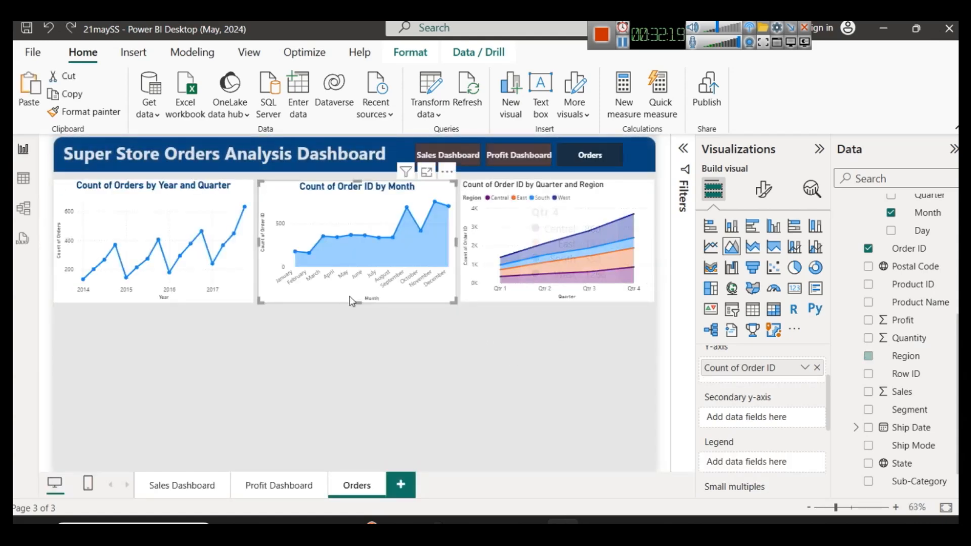
key(ctrl+y)
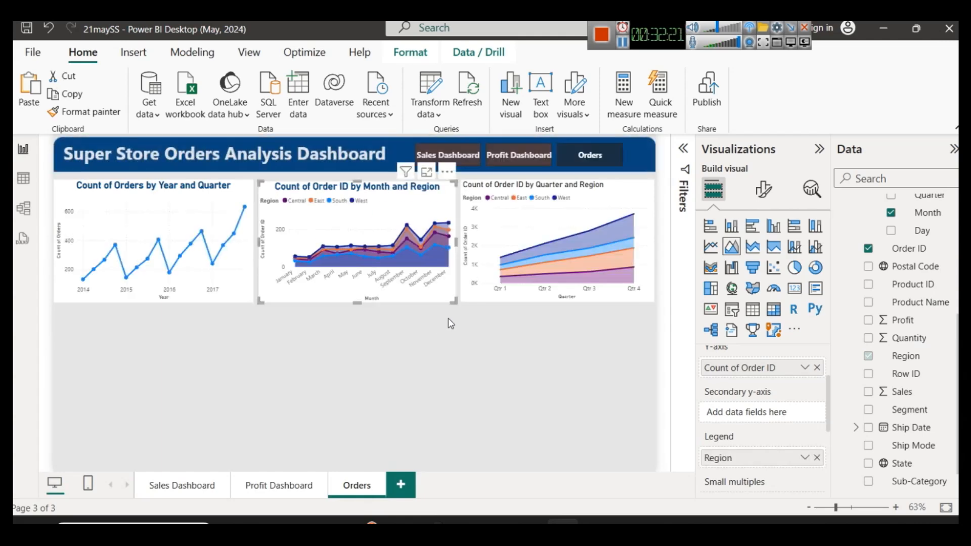
- Replace Region with Segment in the monthly area chart's legend, finding the field by searching for "se"
click(817, 462)
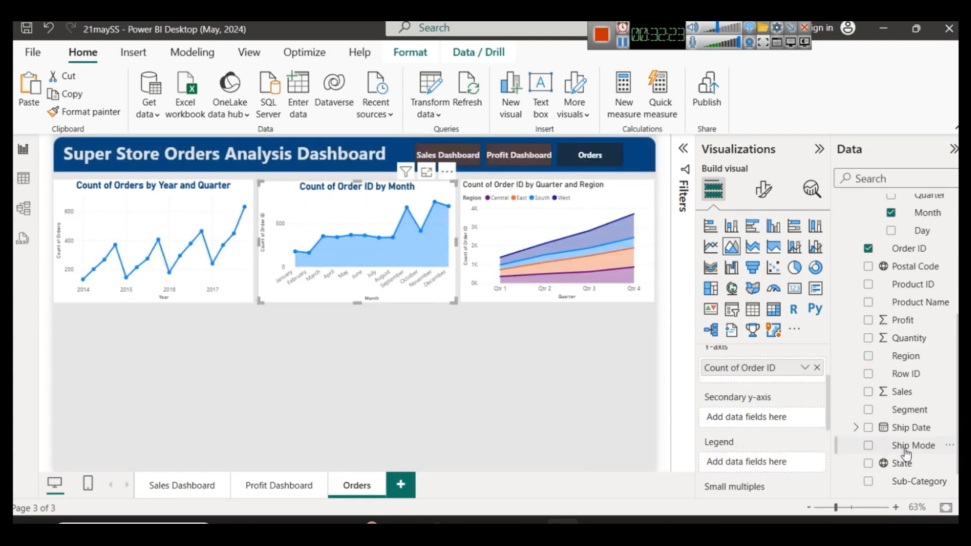
scroll(947, 407, down, 1)
scroll(946, 407, up, 7)
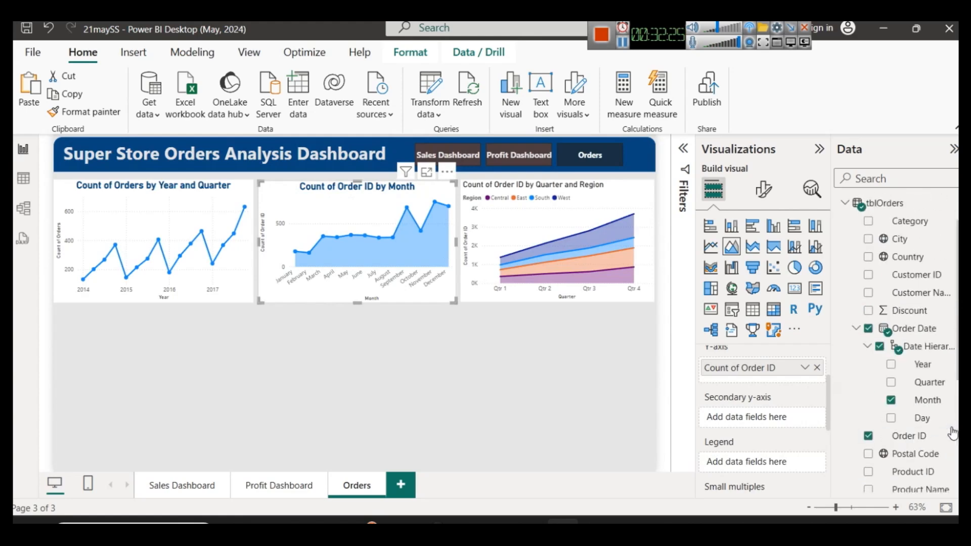
scroll(949, 405, down, 5)
scroll(951, 410, up, 1)
scroll(951, 411, up, 4)
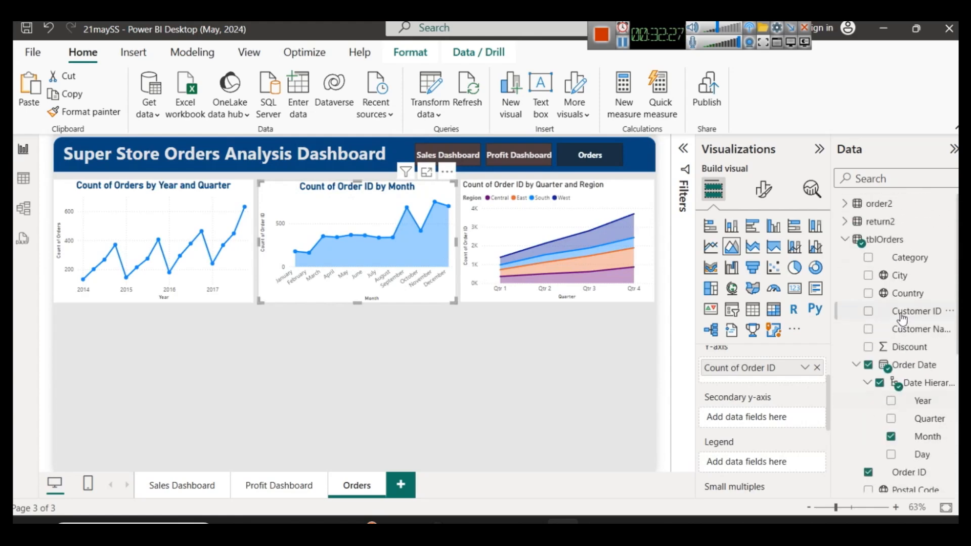
click(858, 178)
text(se)
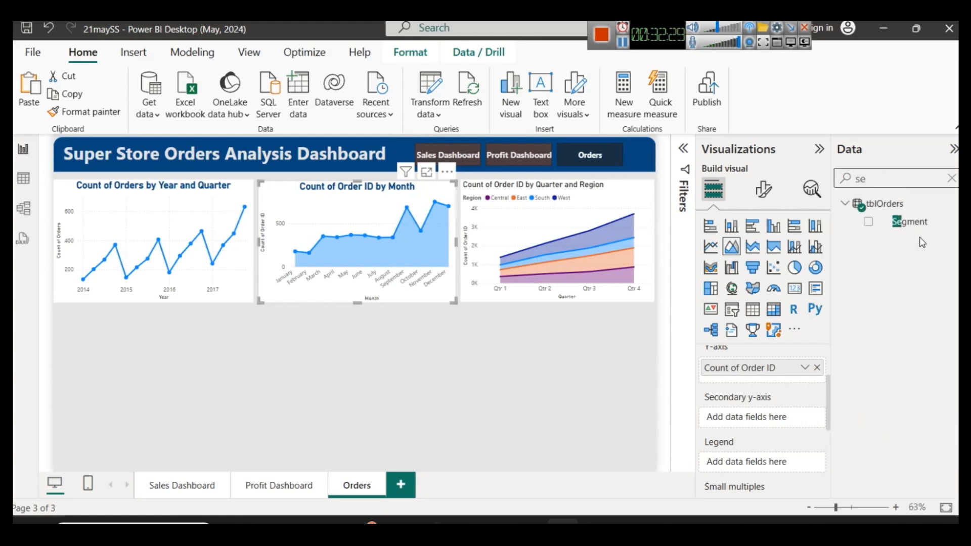
drag(911, 222, 762, 418)
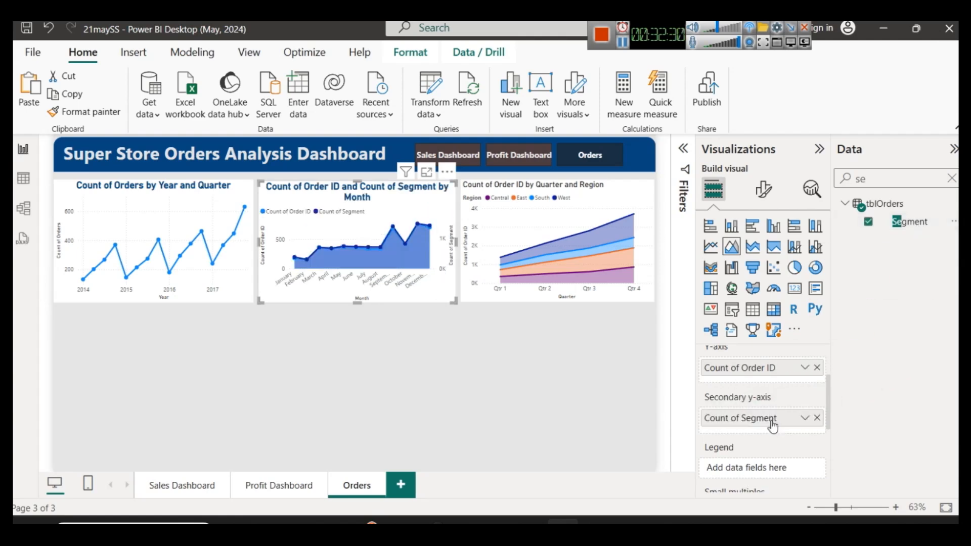
click(818, 419)
drag(906, 251, 741, 457)
click(334, 329)
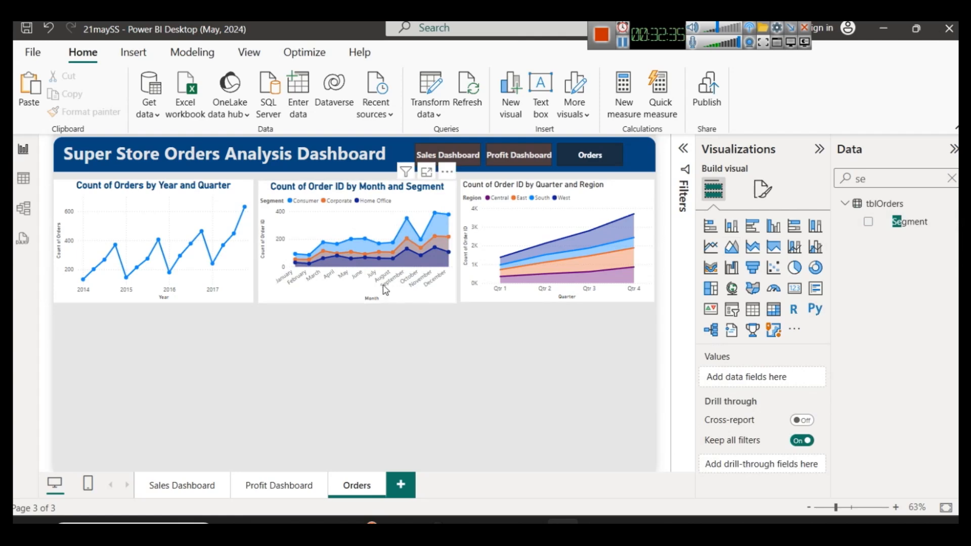
- Examine the monthly area chart and the quarterly stacked area chart in focus mode to compare how they plot values
click(426, 172)
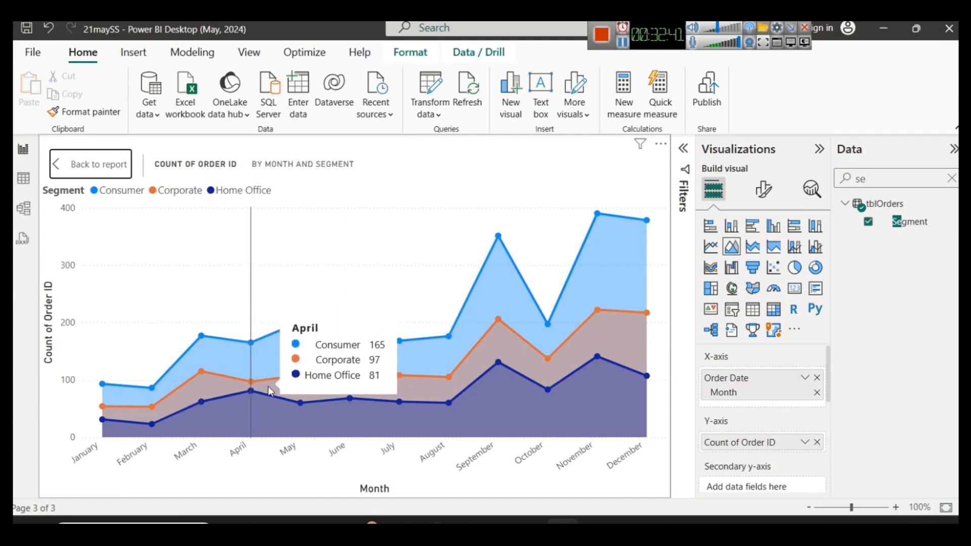
click(108, 167)
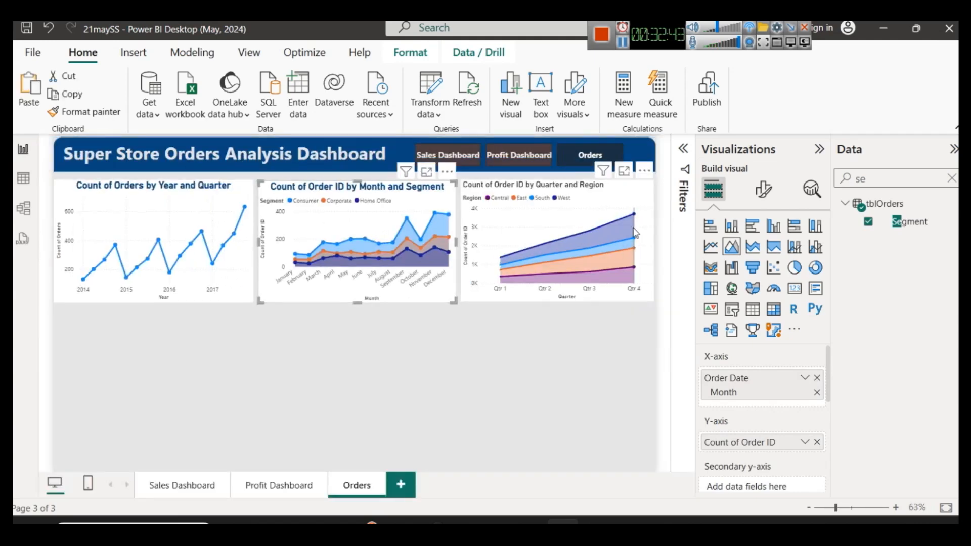
click(623, 172)
mouse_move(468, 434)
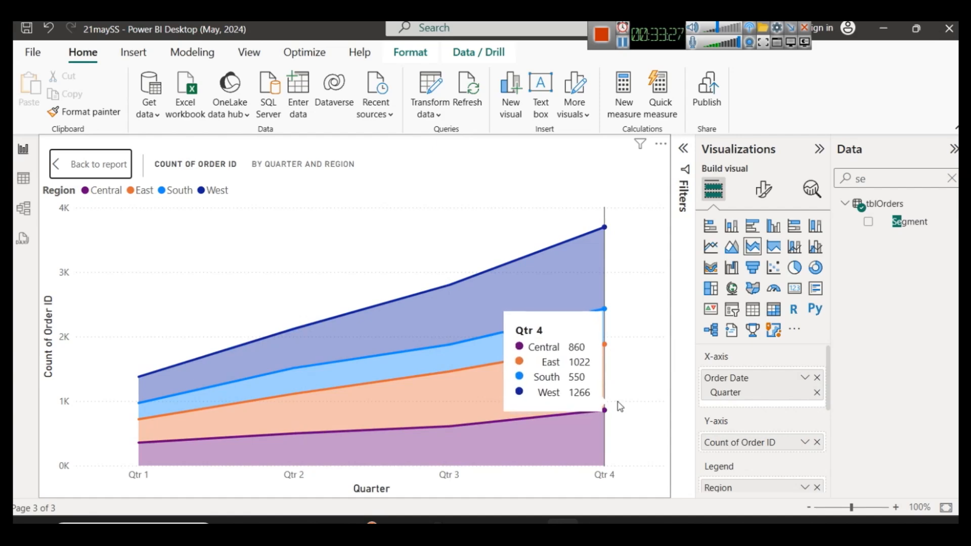
ctrl+click(95, 163)
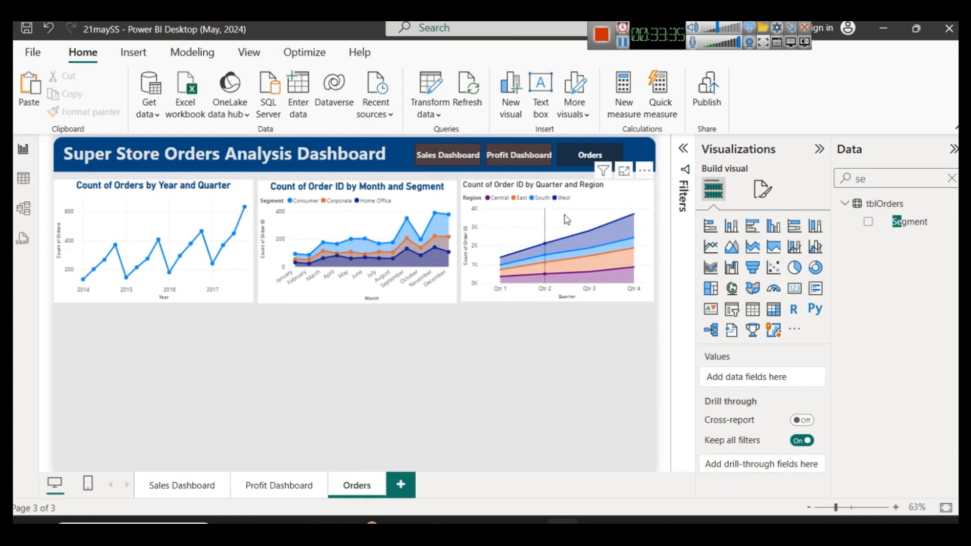
- Clear the field search and copy the monthly area chart's formatting onto the stacked area chart with Format Painter
click(598, 232)
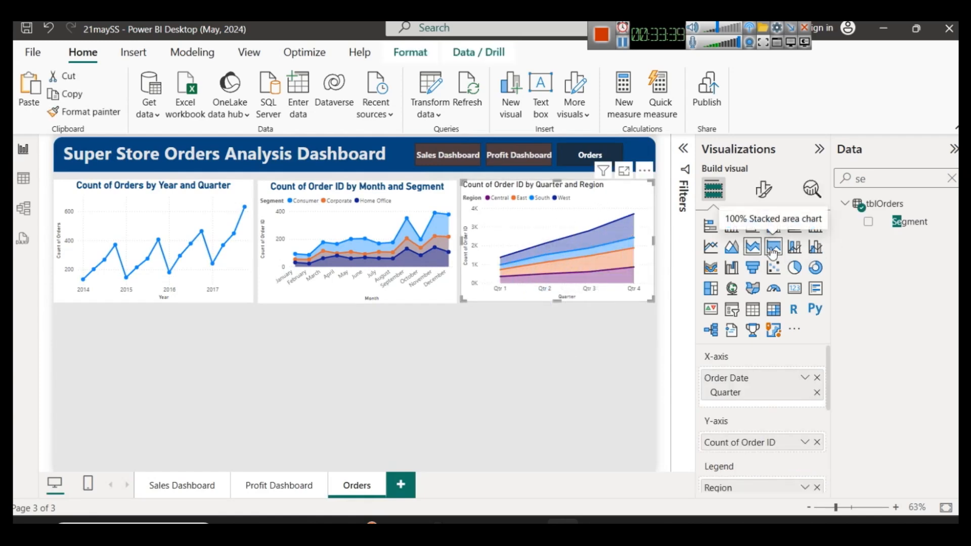
click(952, 178)
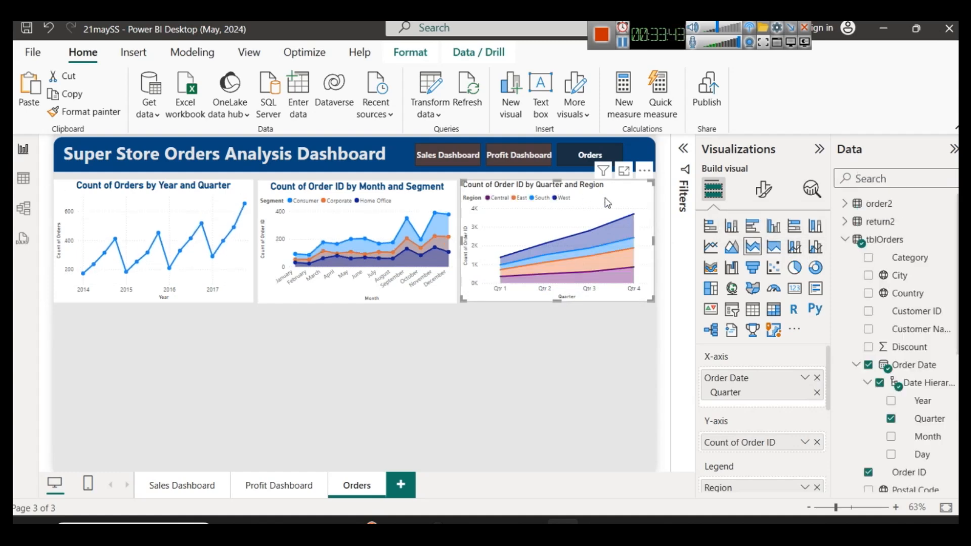
click(401, 194)
click(85, 112)
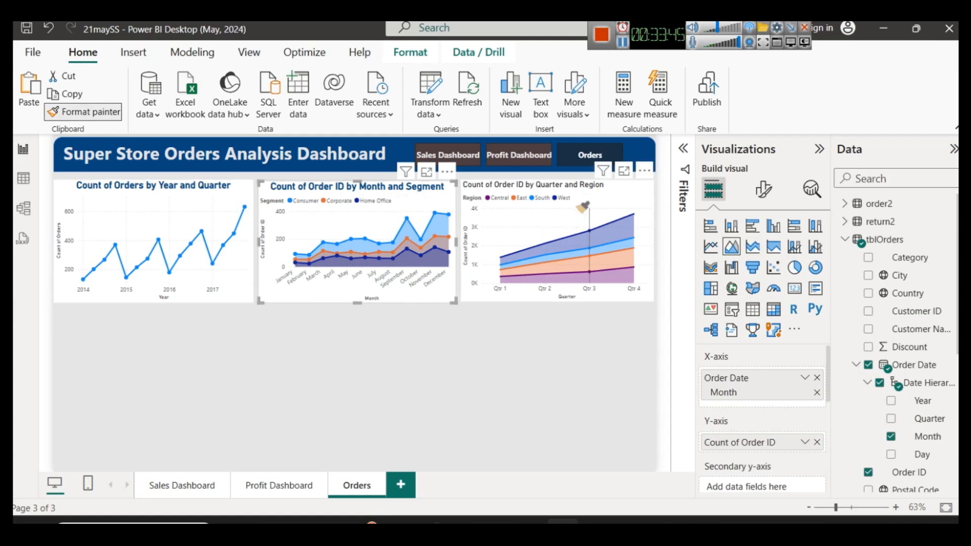
click(585, 194)
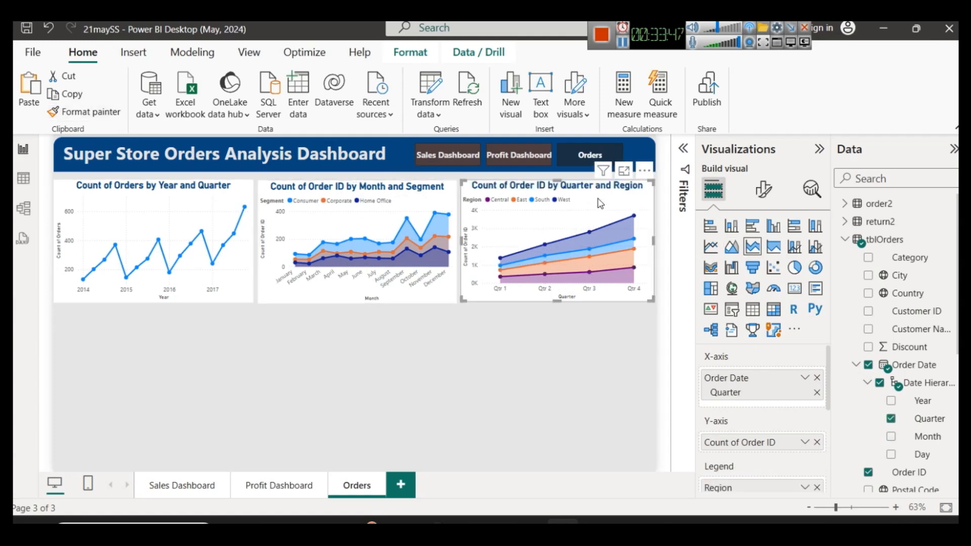
- Duplicate the quarterly stacked area chart and place the copy below the yearly line chart
key(ctrl+c)
key(ctrl+v)
drag(327, 336, 185, 365)
- Extend the yearly line chart downward and enlarge the copied chart below it to fill the gap and match its width
click(164, 296)
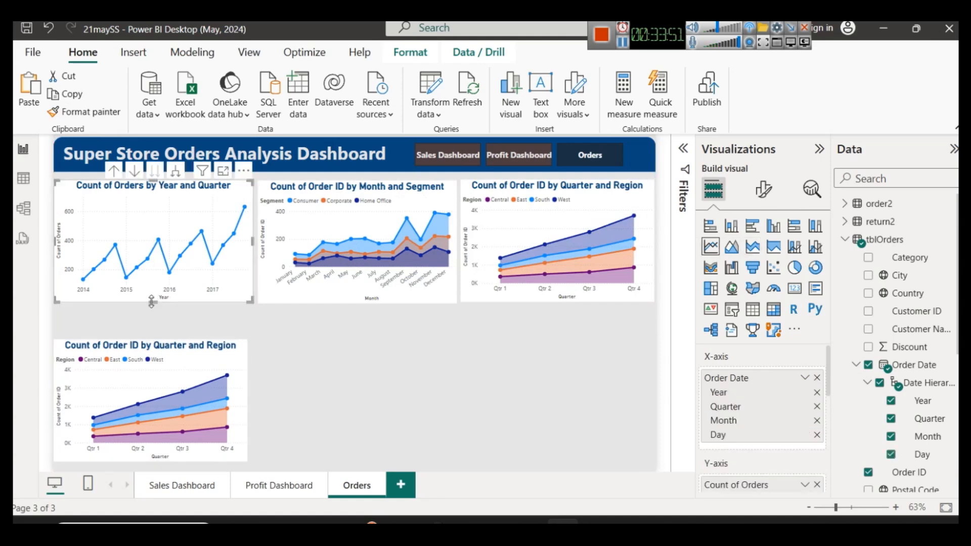
click(143, 360)
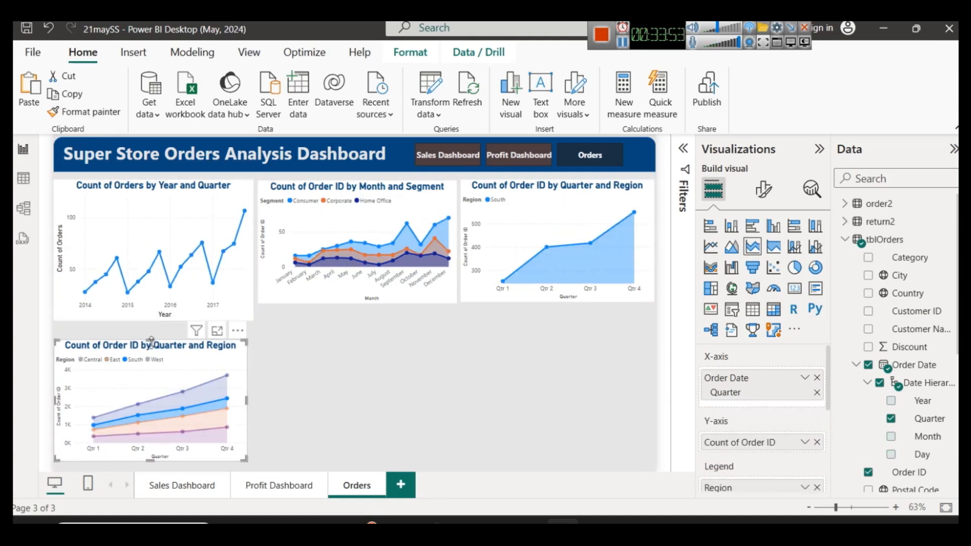
click(301, 363)
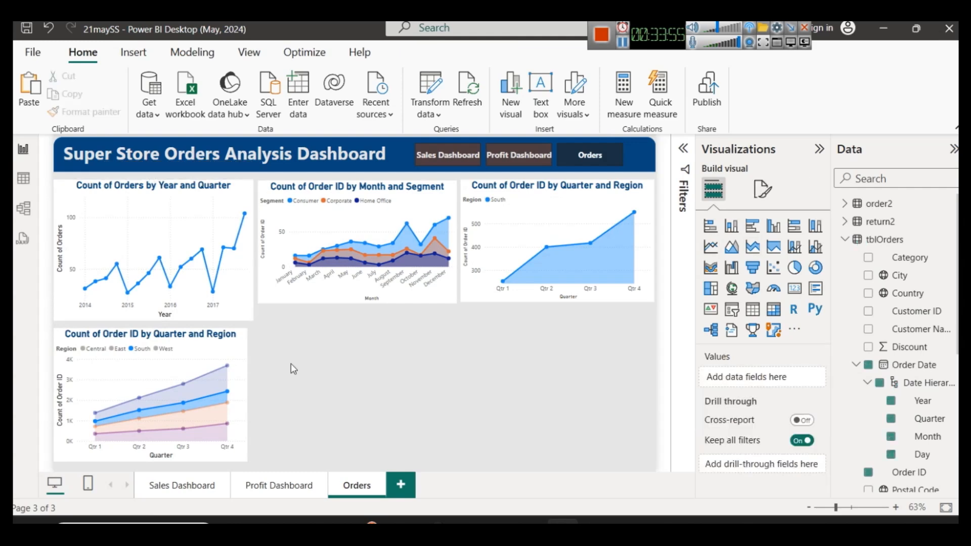
click(177, 356)
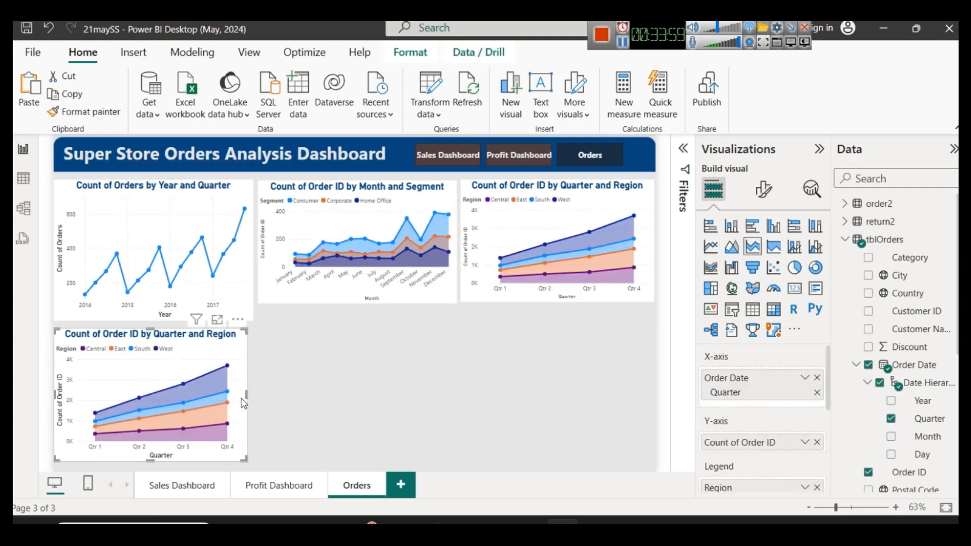
drag(247, 394, 256, 396)
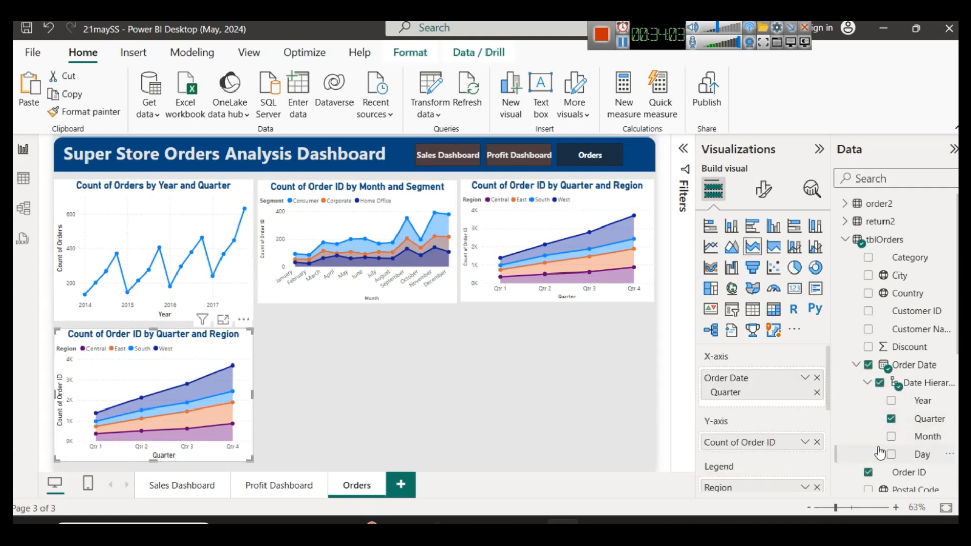
- Remove Order Date, Count of Order ID and Region from the copied stacked area chart
click(817, 378)
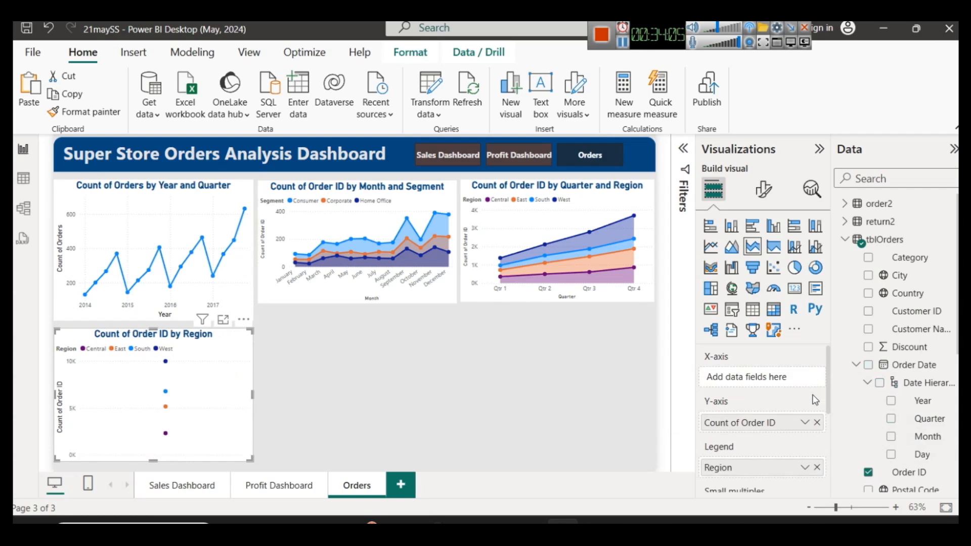
click(817, 423)
click(817, 467)
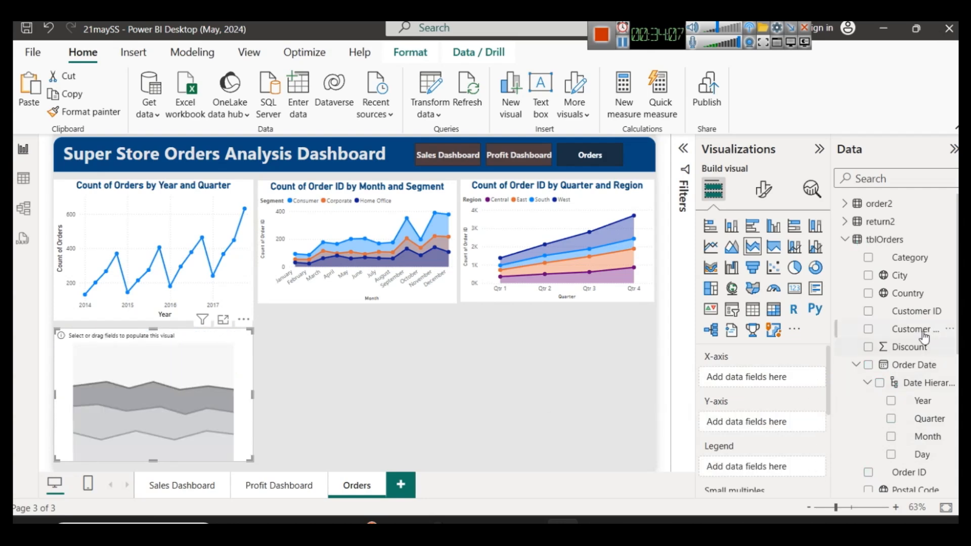
- Plot the distinct count of Order ID by Order Date Month in the emptied chart, with Category as the legend
drag(916, 445, 769, 386)
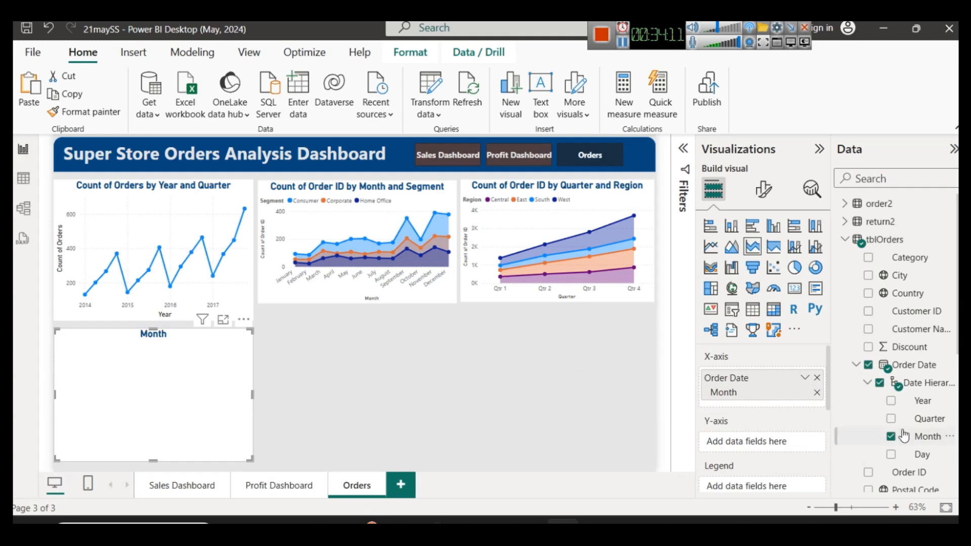
drag(903, 478, 738, 455)
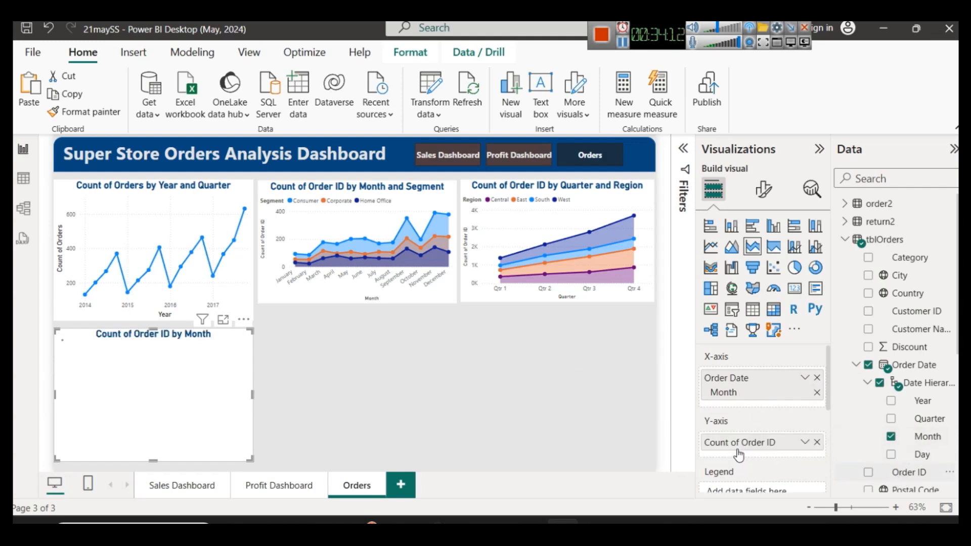
click(804, 442)
click(853, 387)
scroll(789, 435, down, 3)
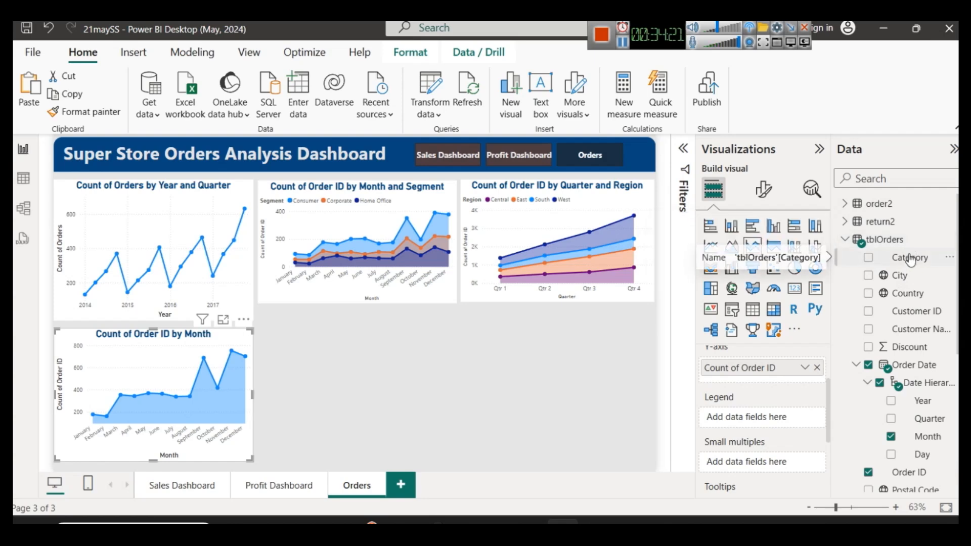
drag(910, 258, 741, 415)
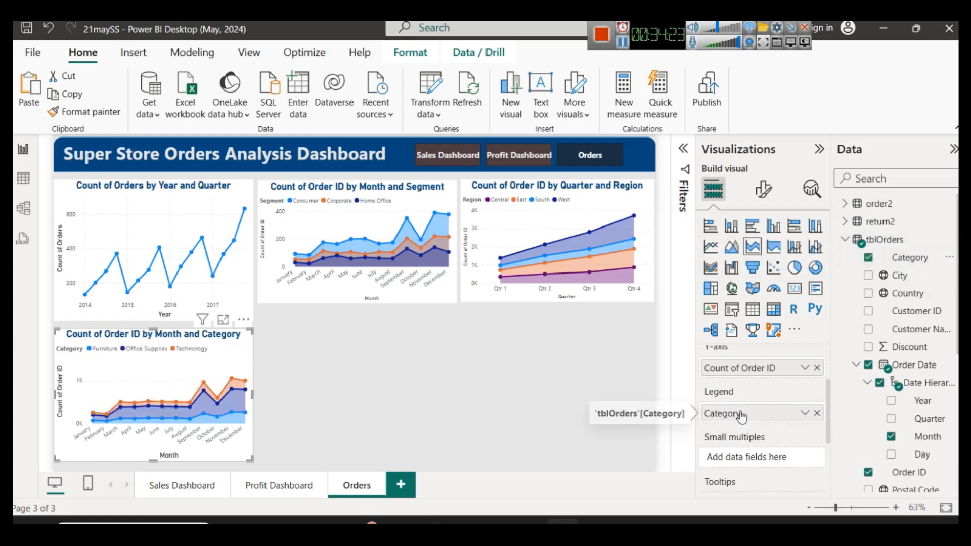
- Convert the month and category chart to a 100% stacked area chart and inspect its monthly shares in focus mode
click(781, 249)
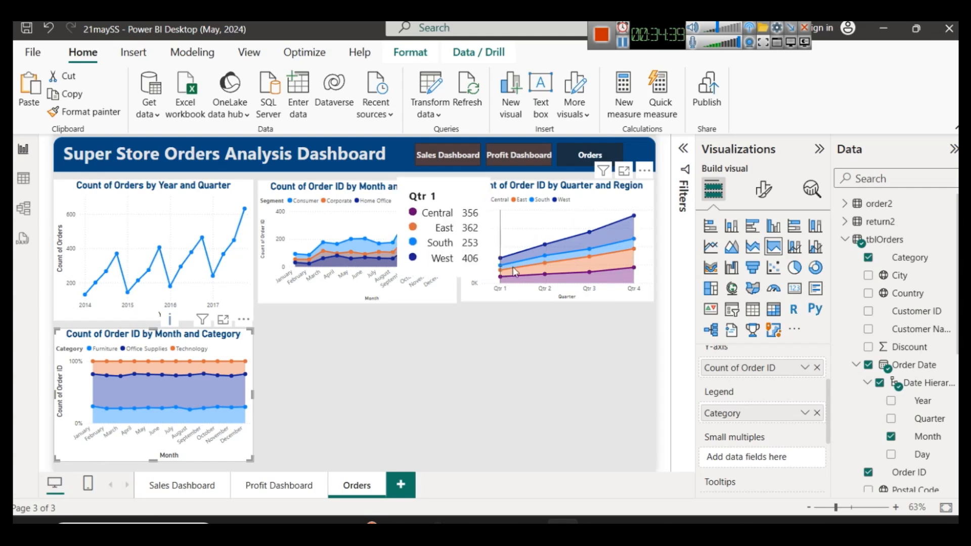
mouse_move(624, 246)
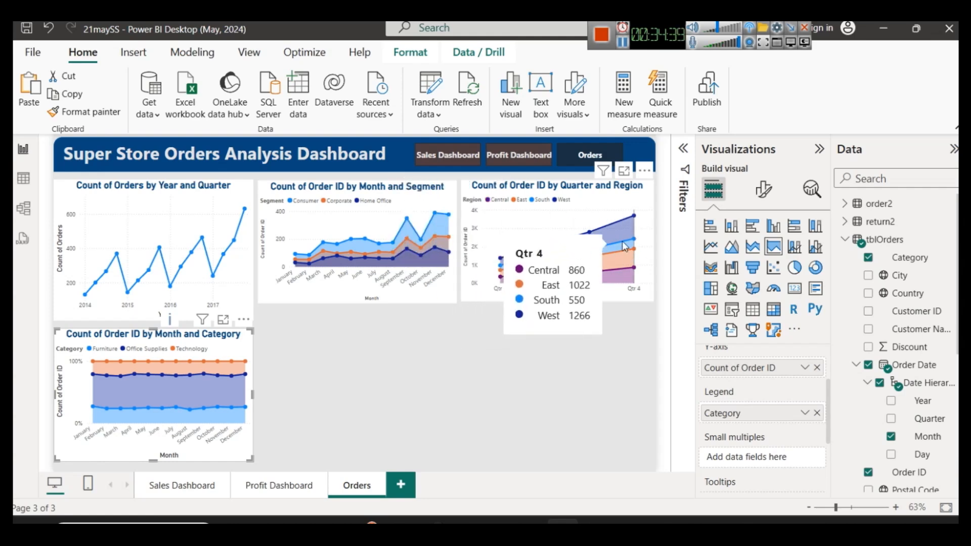
click(222, 321)
mouse_move(220, 320)
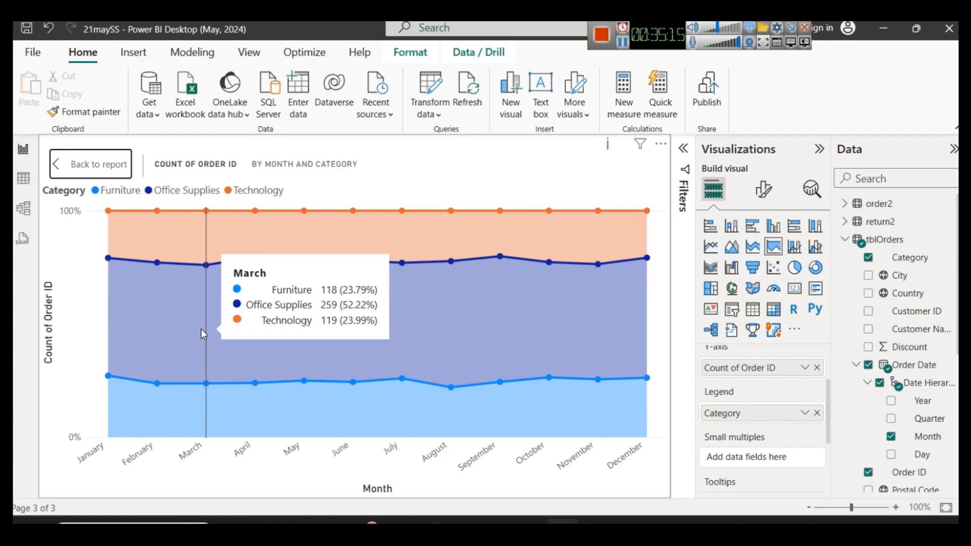
click(96, 162)
mouse_move(544, 252)
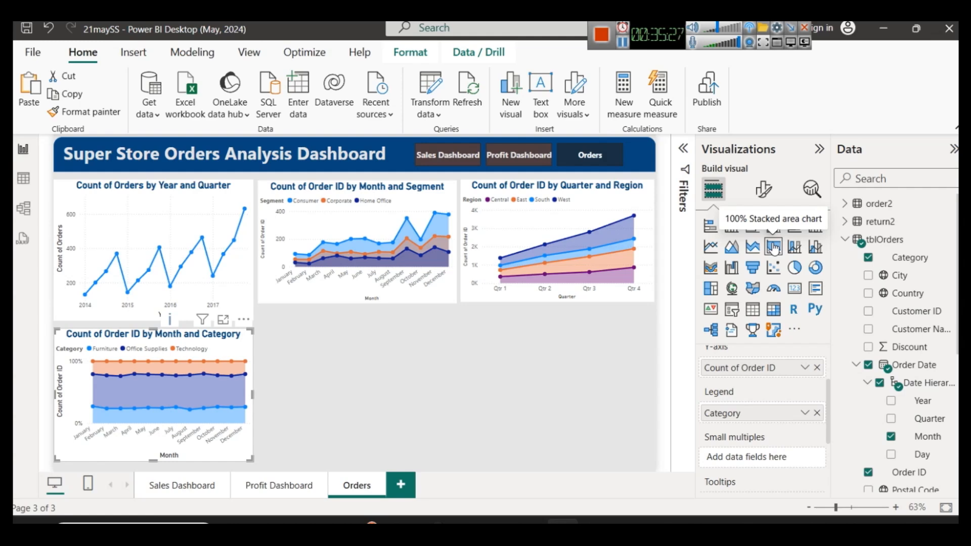
- Add an empty line and stacked column chart below the monthly area chart, and extend the area chart downward to match the line chart's height
click(497, 379)
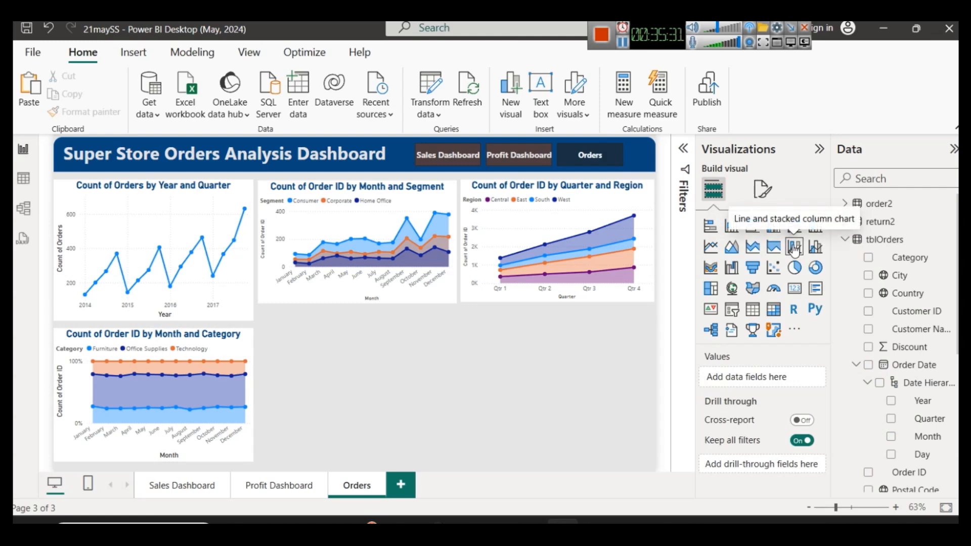
click(794, 248)
click(363, 304)
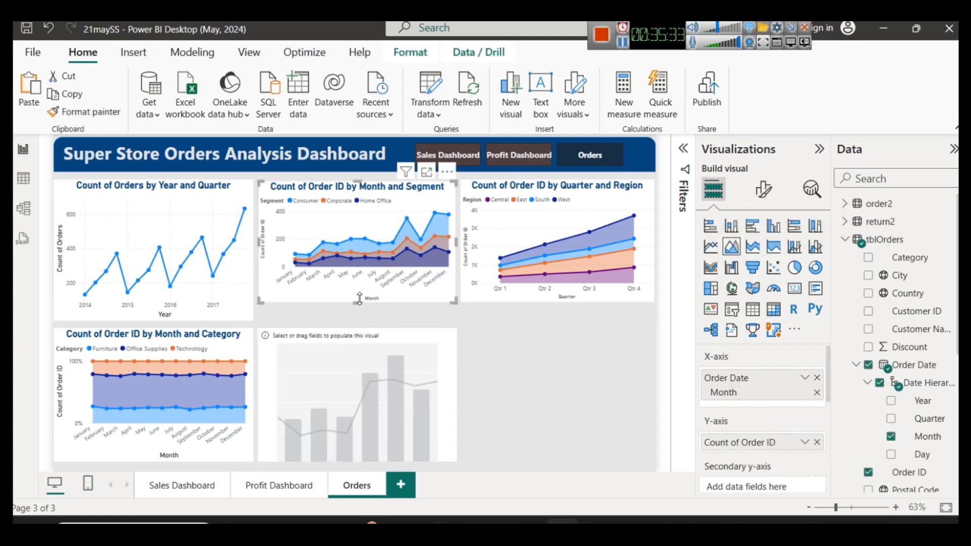
drag(362, 302, 357, 314)
click(508, 335)
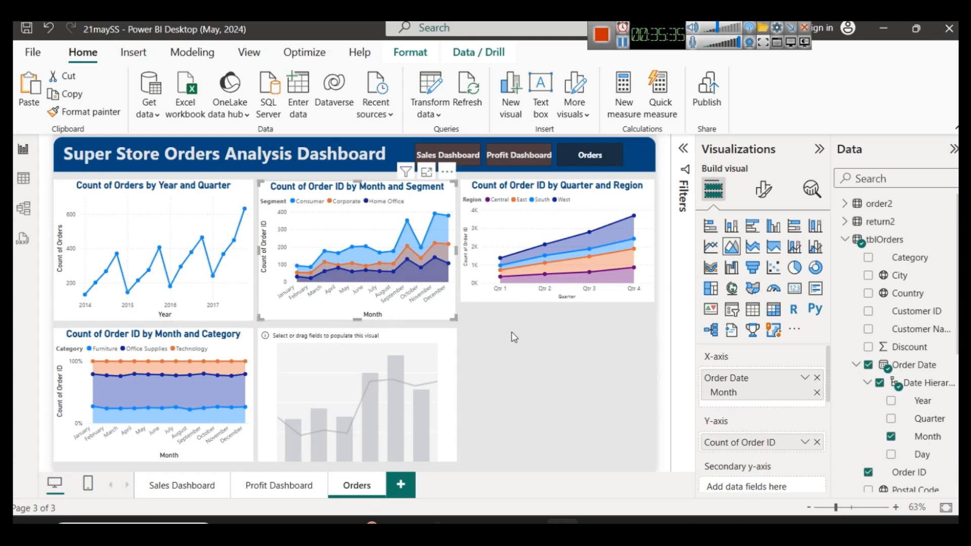
- Set the new combo chart's X-axis to Order Date Month and its column values to the distinct count of Order ID
click(389, 357)
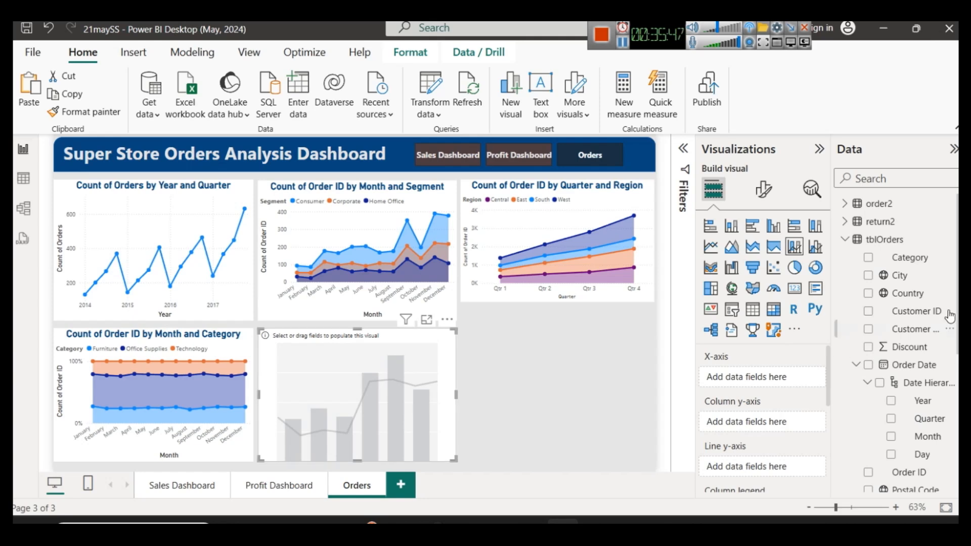
drag(928, 437, 787, 395)
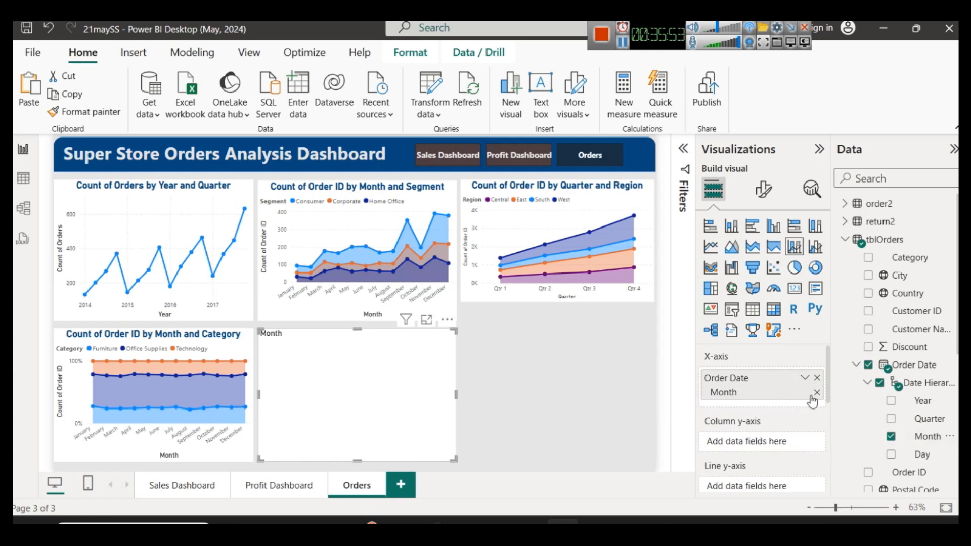
scroll(830, 385, down, 1)
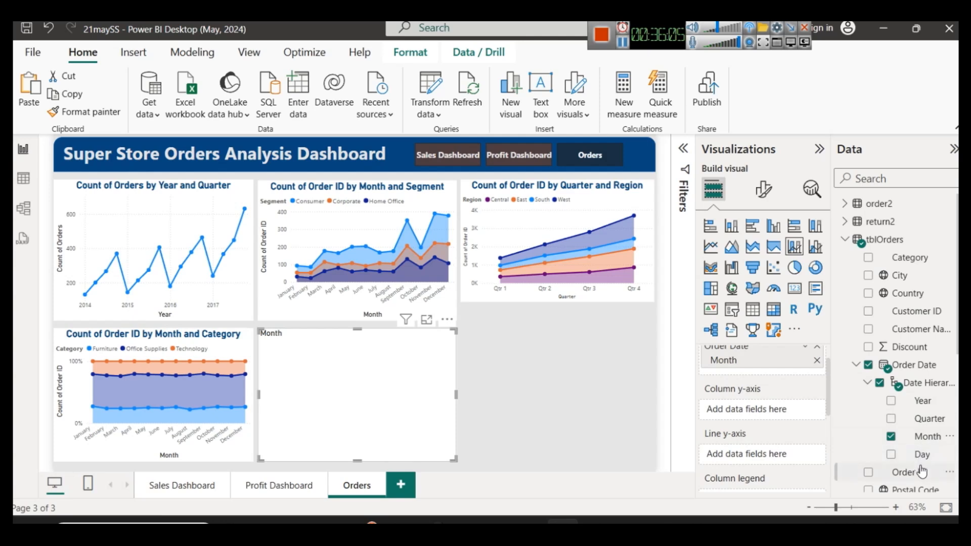
drag(922, 472, 779, 409)
click(805, 410)
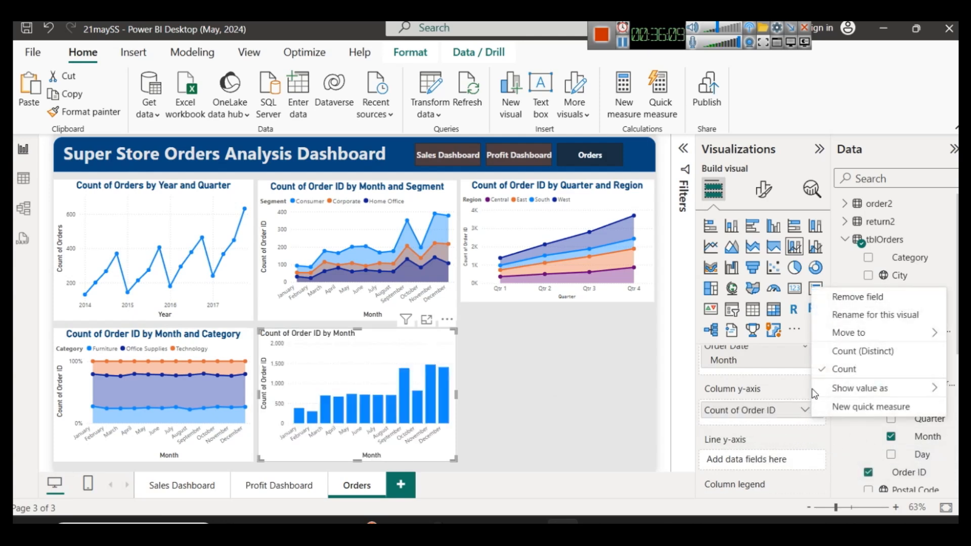
click(860, 349)
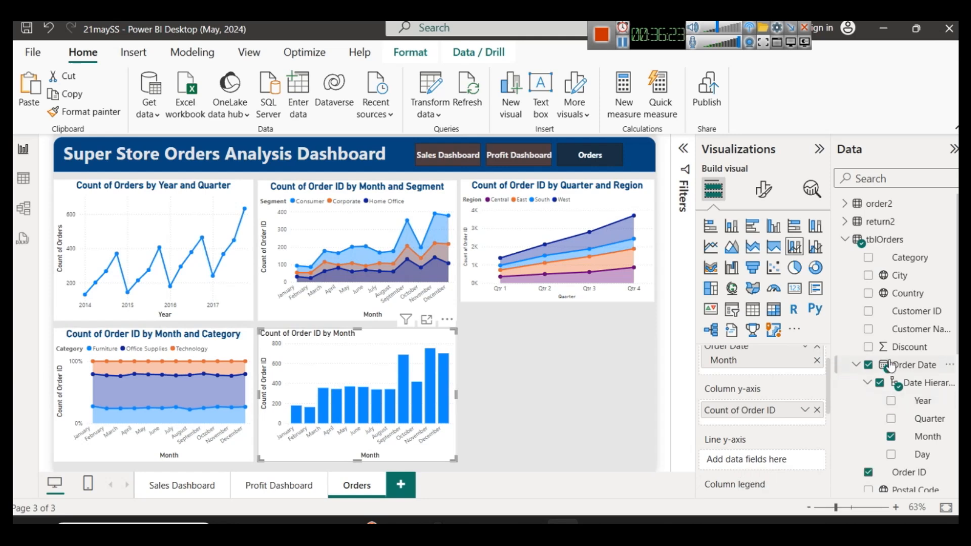
- Try the count of Order ID from tblReturns as the combo chart's line value, and remove it
scroll(891, 368, down, 3)
scroll(891, 369, down, 2)
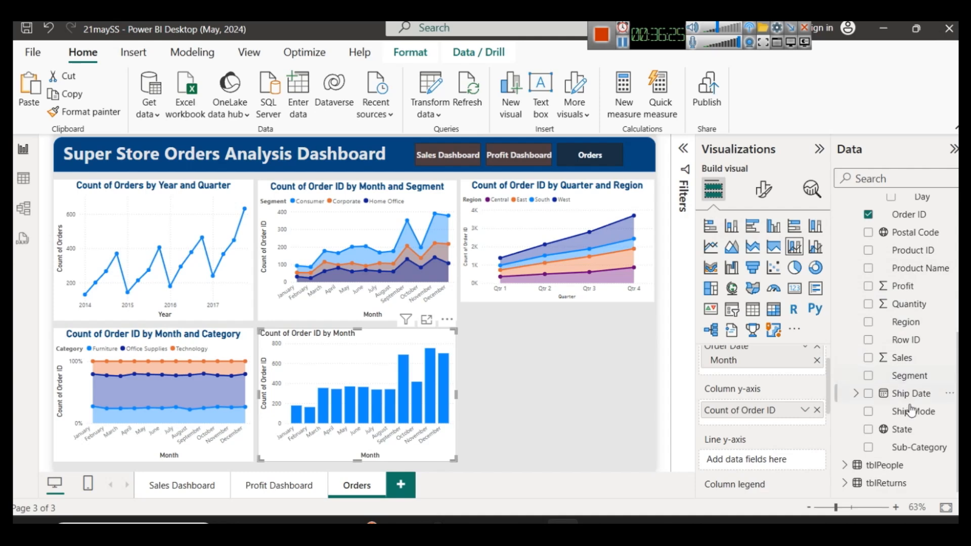
click(844, 483)
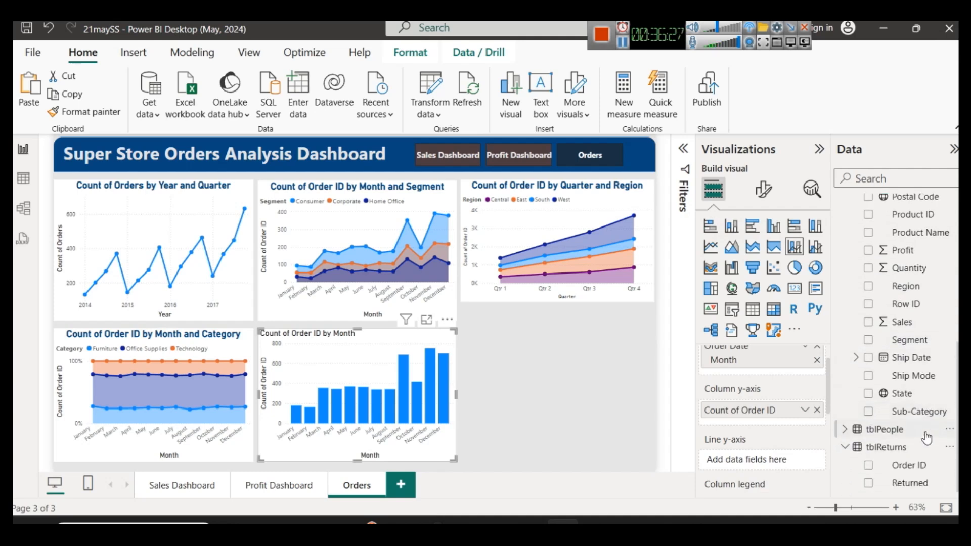
drag(918, 471, 786, 468)
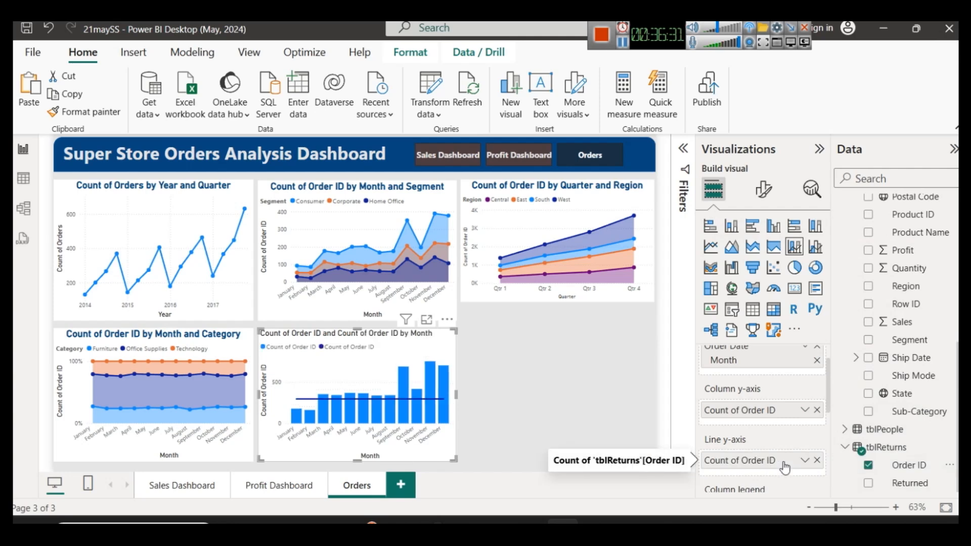
click(816, 460)
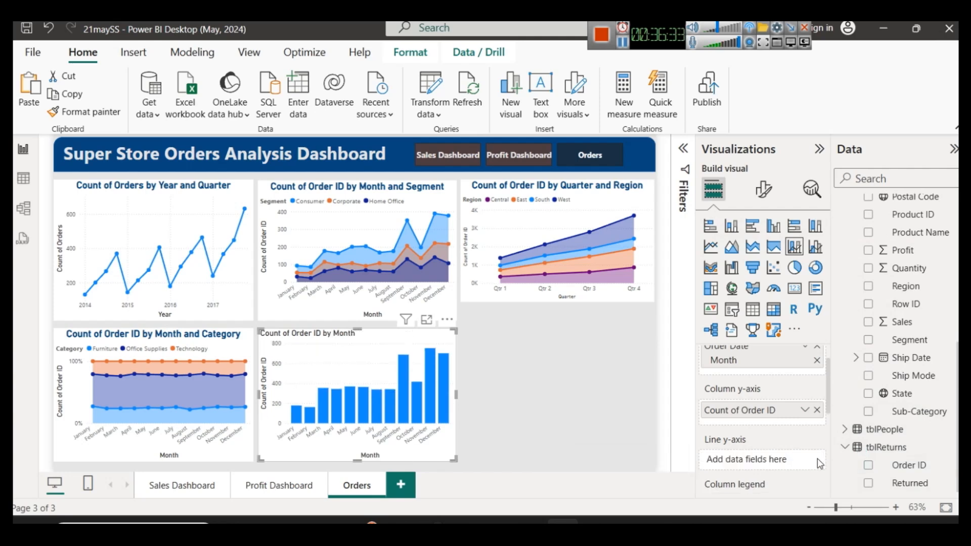
- Add Sales from tblOrders as the combo chart's line value, keeping the Sum aggregation
scroll(930, 414, up, 3)
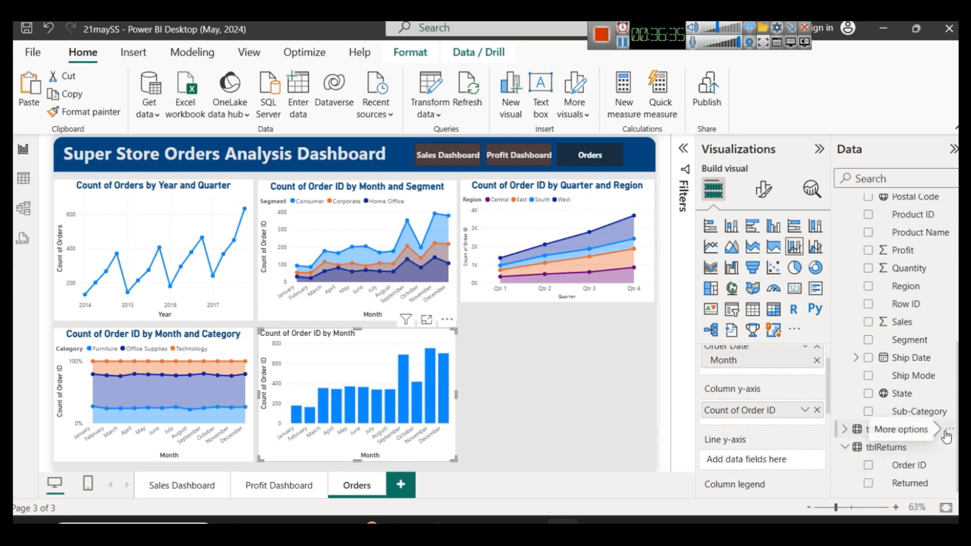
drag(917, 401, 770, 446)
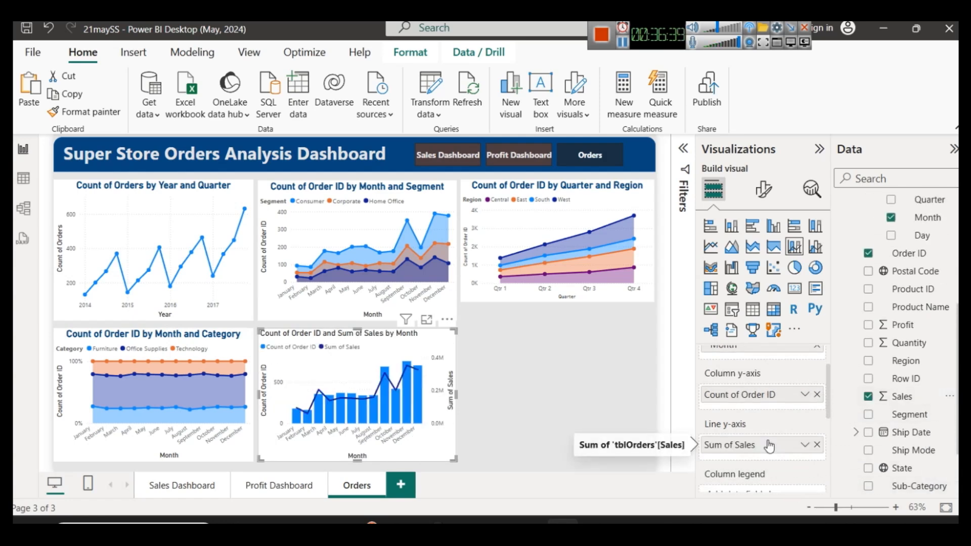
click(805, 445)
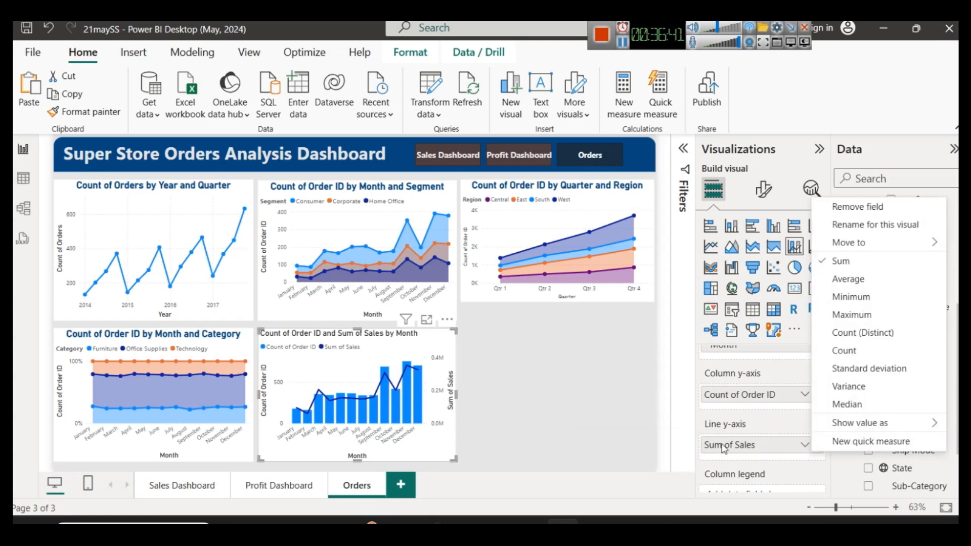
click(638, 428)
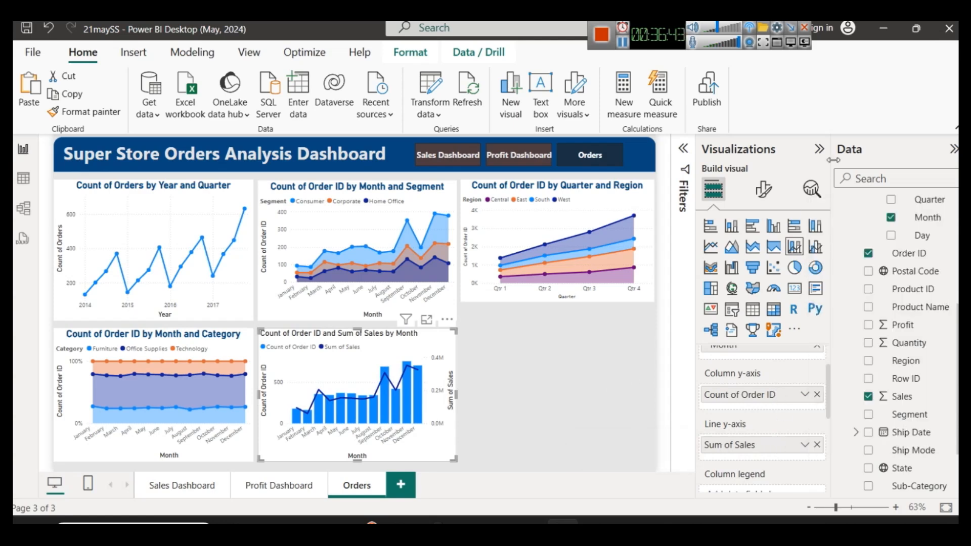
- Change the combo chart's column color to the darkest shade of the light blue theme color
click(763, 189)
scroll(757, 347, down, 4)
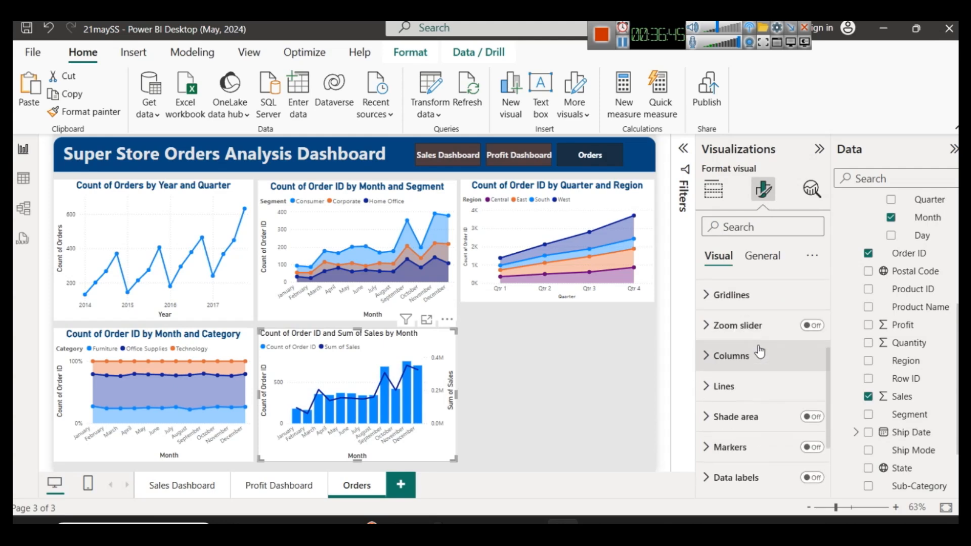
scroll(756, 347, up, 4)
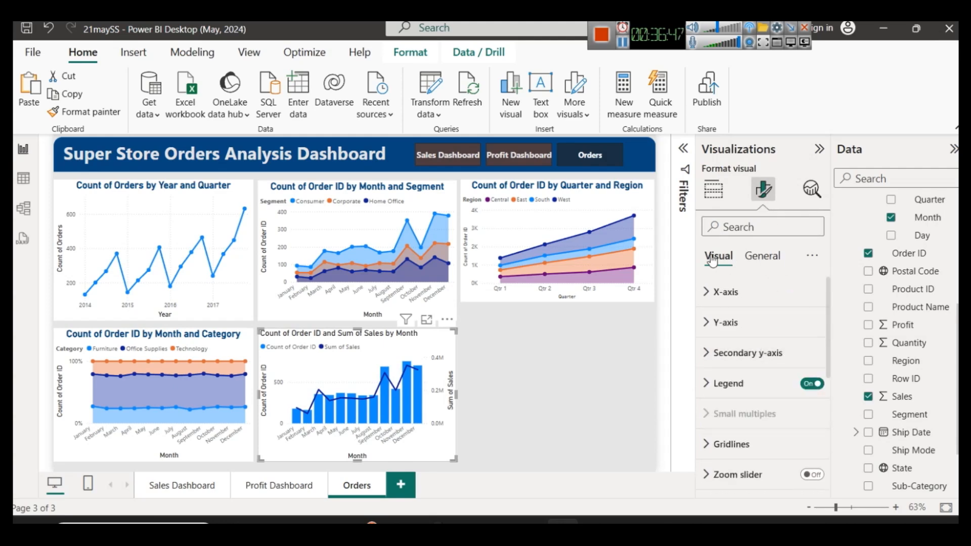
scroll(794, 399, down, 4)
click(733, 314)
click(733, 314)
scroll(733, 344, up, 3)
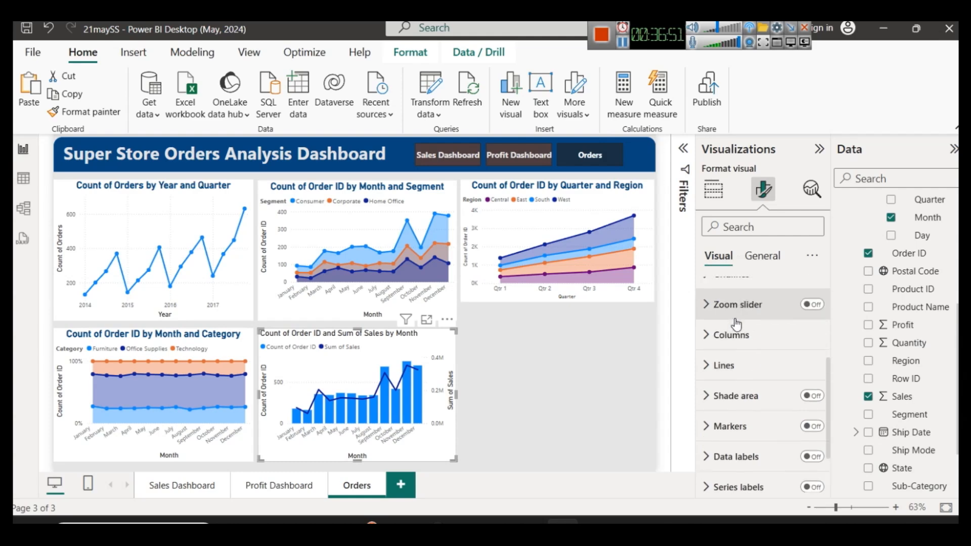
click(730, 362)
scroll(738, 390, down, 2)
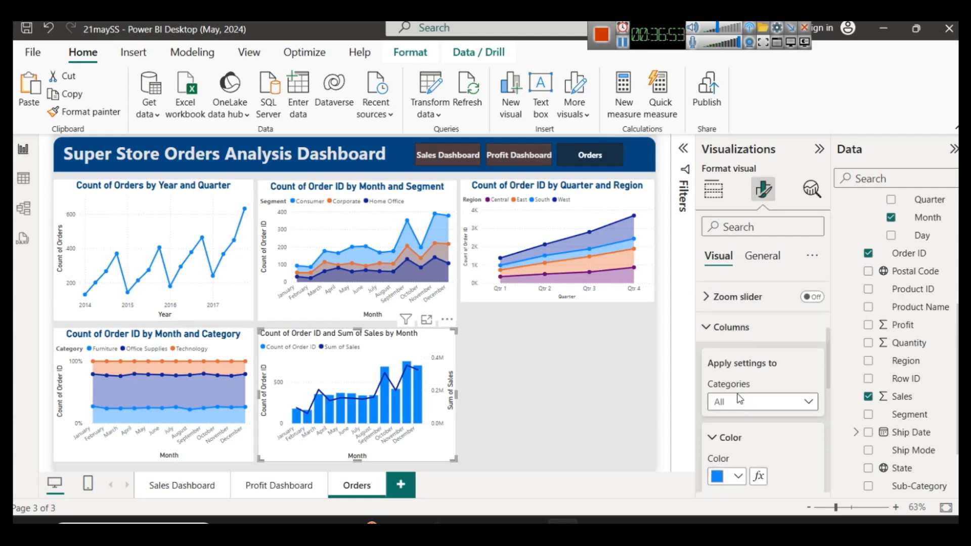
click(740, 430)
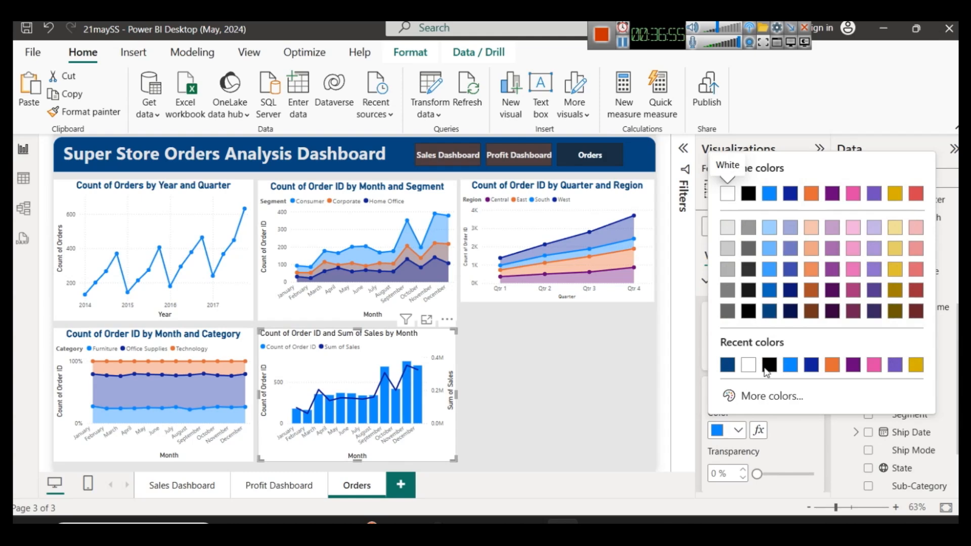
click(770, 311)
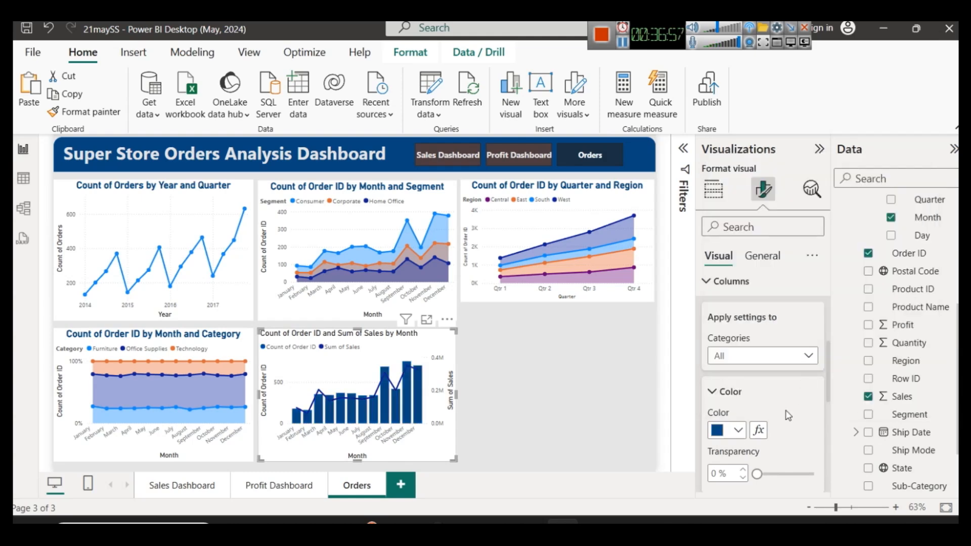
- Recolor the combo chart's line, trying dark brown and pale orange before choosing a medium light orange
scroll(775, 401, down, 2)
scroll(758, 375, up, 2)
scroll(738, 349, up, 1)
scroll(733, 333, down, 1)
click(728, 284)
click(718, 311)
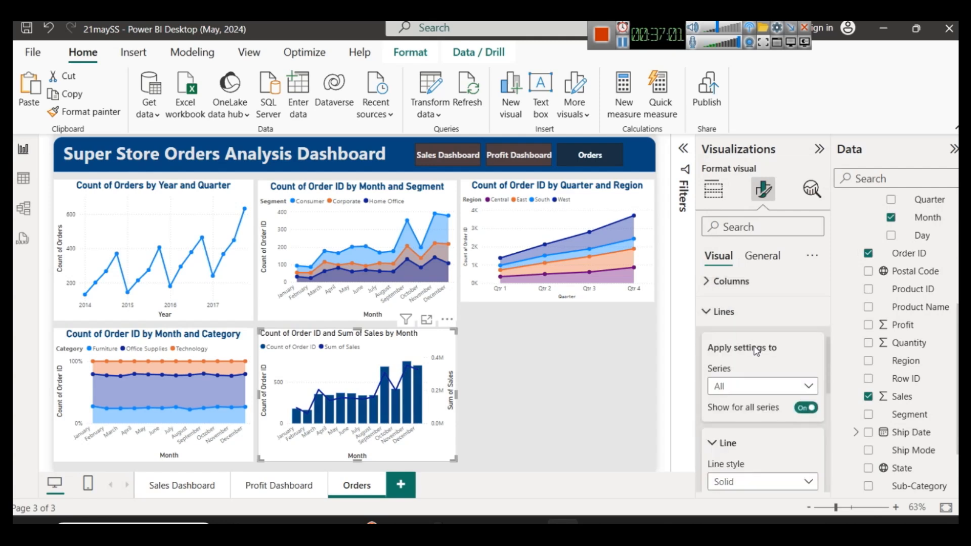
scroll(734, 359, down, 5)
click(730, 336)
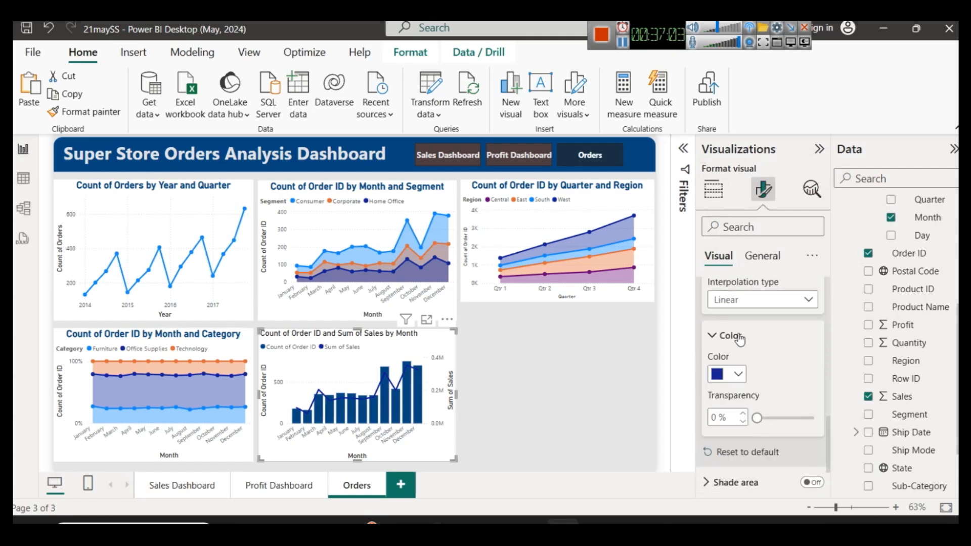
click(738, 374)
click(811, 256)
click(738, 374)
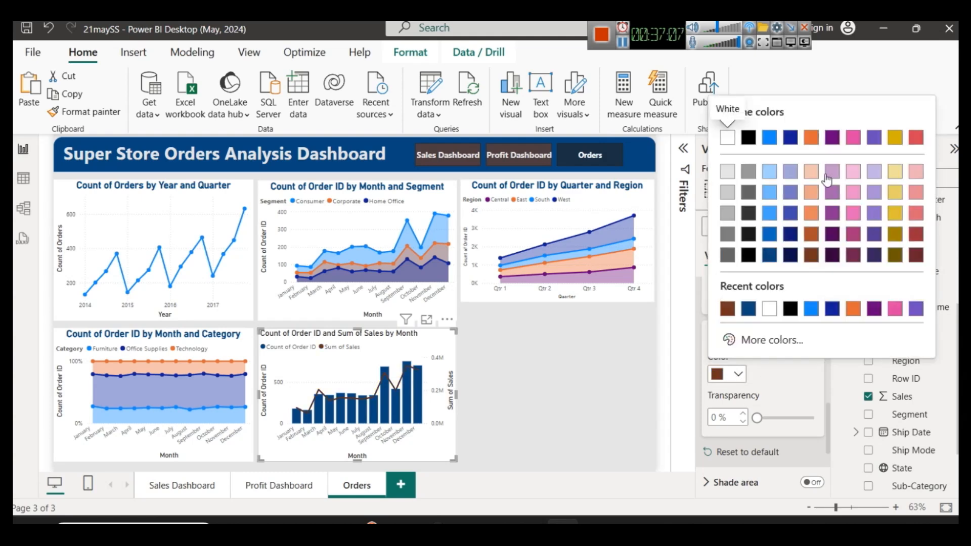
click(811, 172)
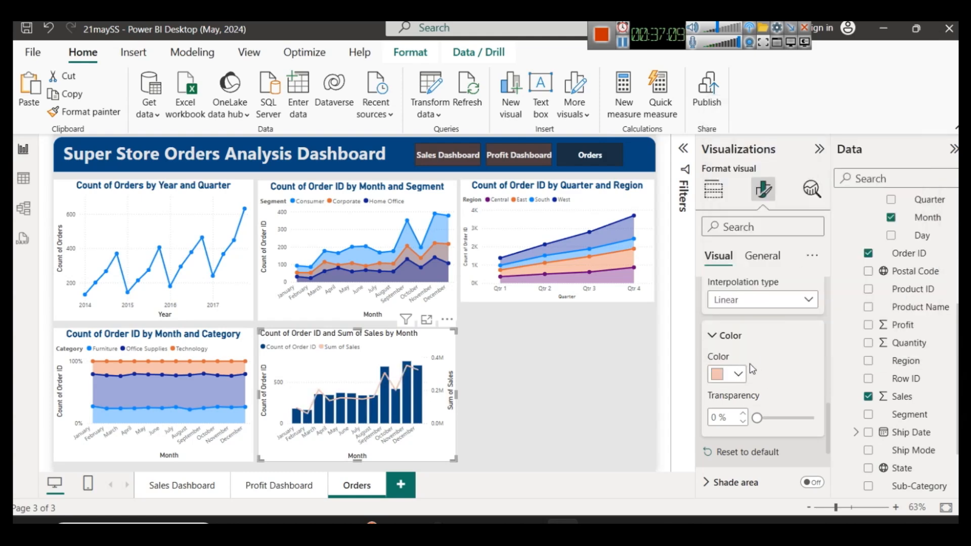
click(737, 374)
click(811, 193)
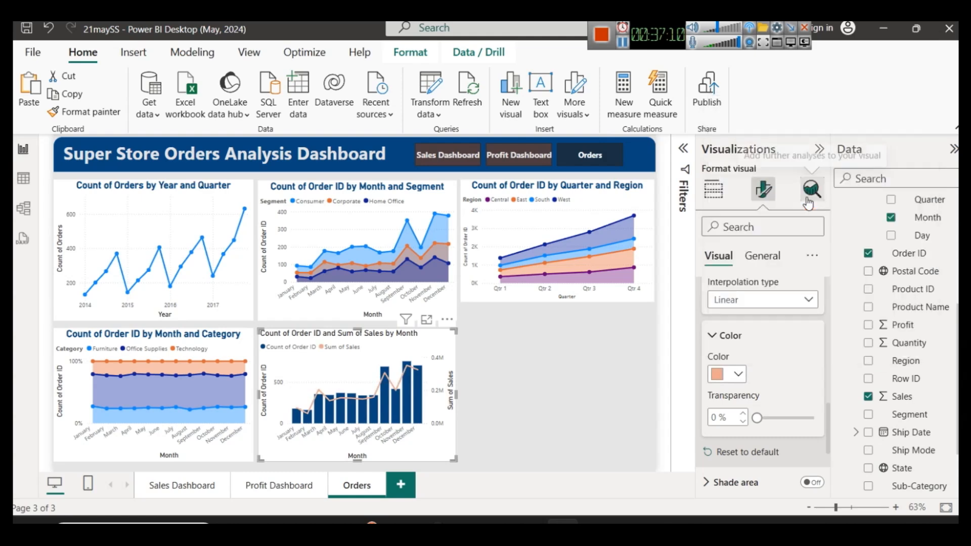
click(612, 346)
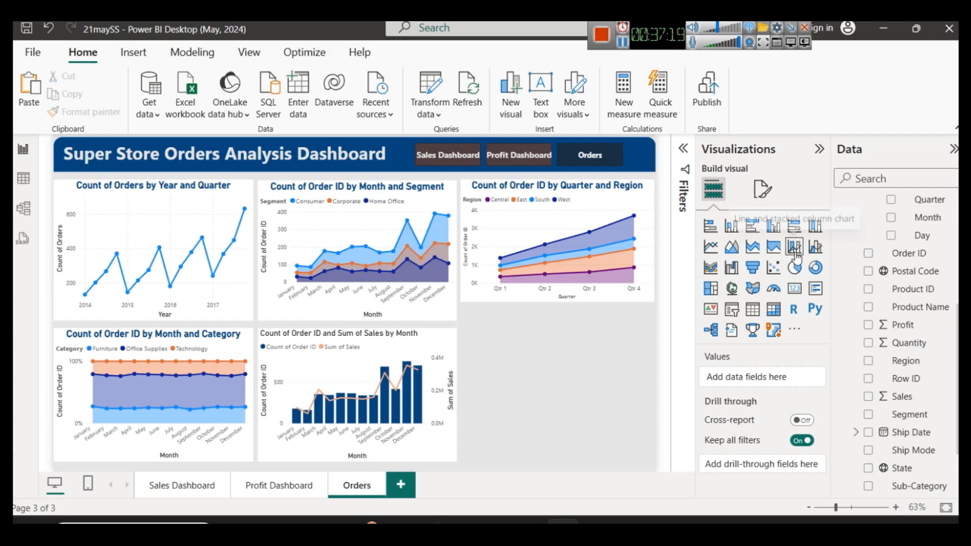
- Copy the formatting of the Month and Category area chart onto the combo chart with Format painter
click(243, 349)
click(84, 110)
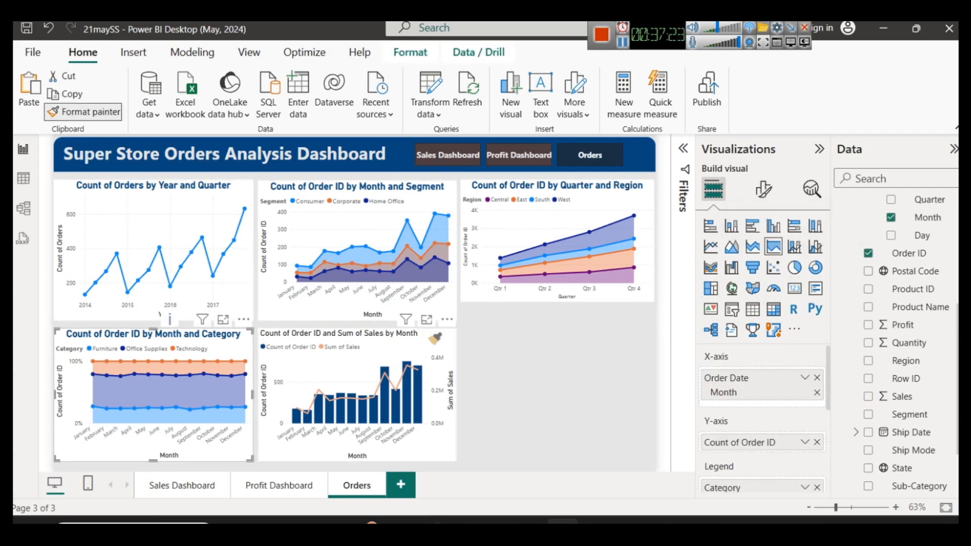
click(440, 385)
click(523, 390)
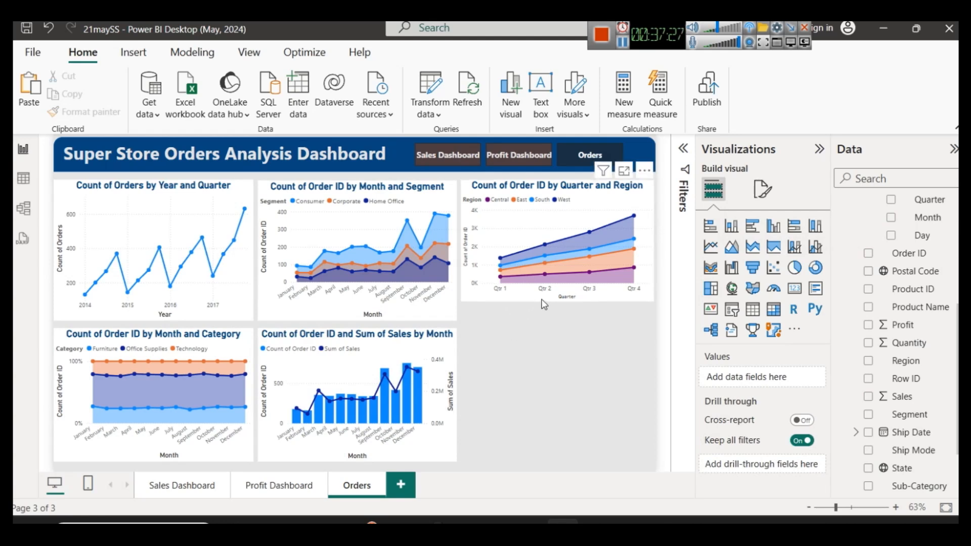
- Extend the Quarter and Region area chart downward to match the height of the other charts in its row
click(561, 296)
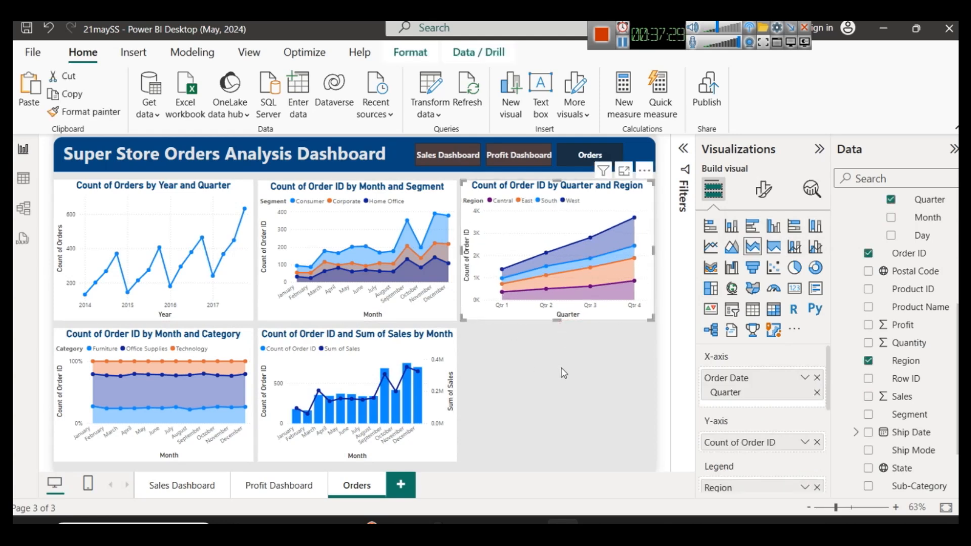
click(506, 349)
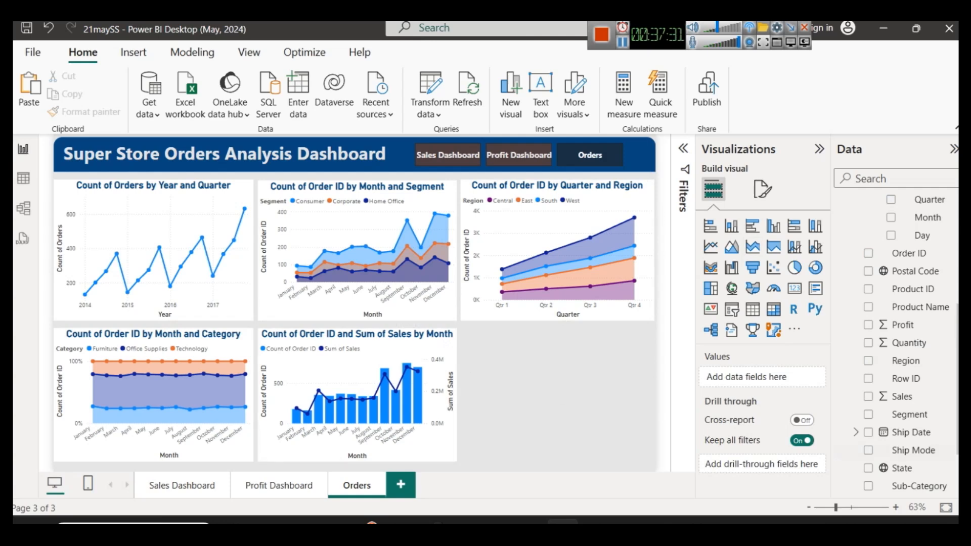
- Try adding Returned from tblReturns to the combo chart, and undo the addition
scroll(934, 445, down, 3)
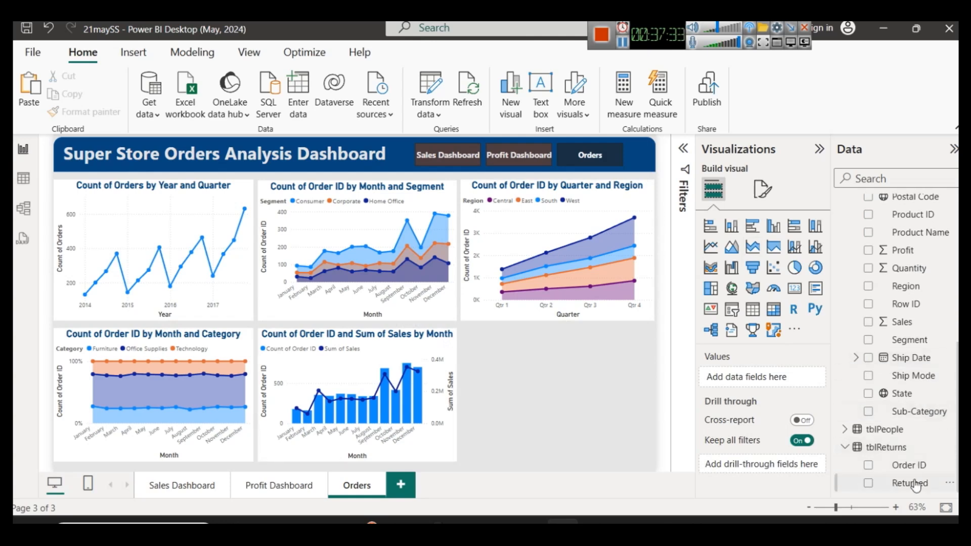
drag(915, 485, 399, 374)
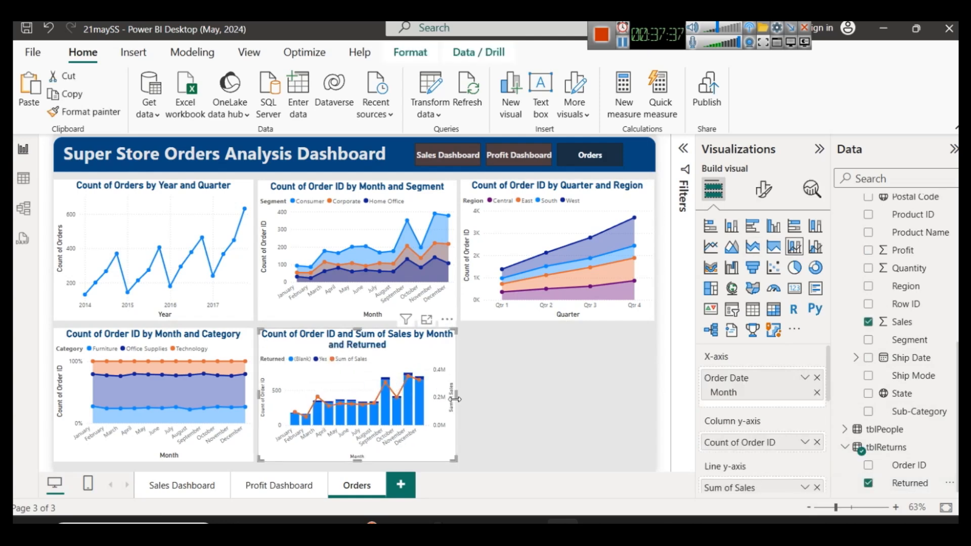
key(ctrl+z)
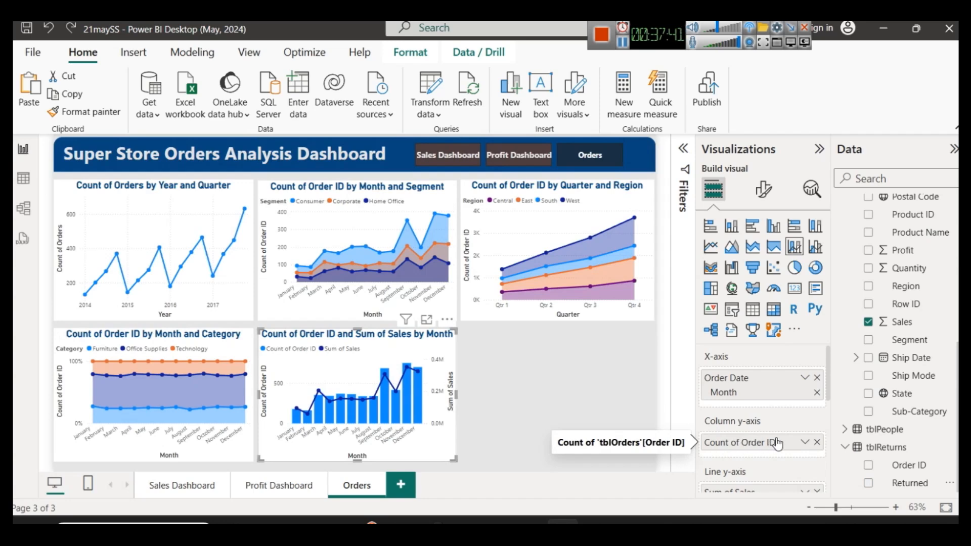
- Try the count of Returned as a second column value in the combo chart, inspect it in focus mode, and remove it
scroll(775, 439, down, 4)
scroll(776, 443, up, 2)
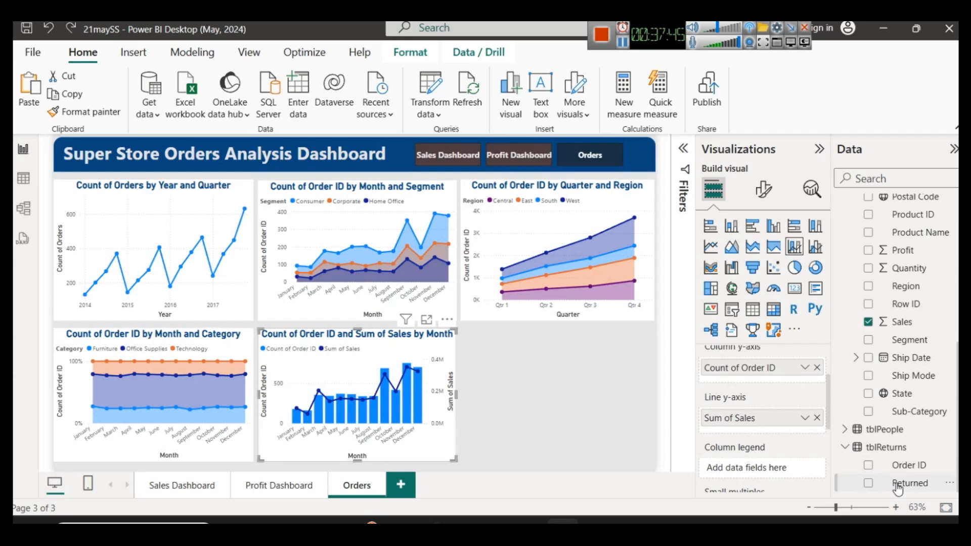
scroll(795, 432, up, 2)
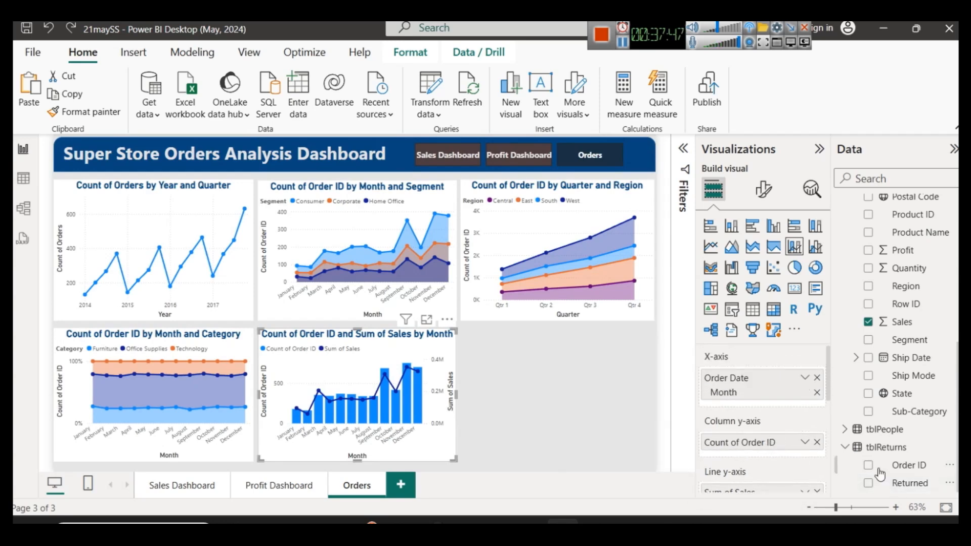
drag(908, 483, 784, 455)
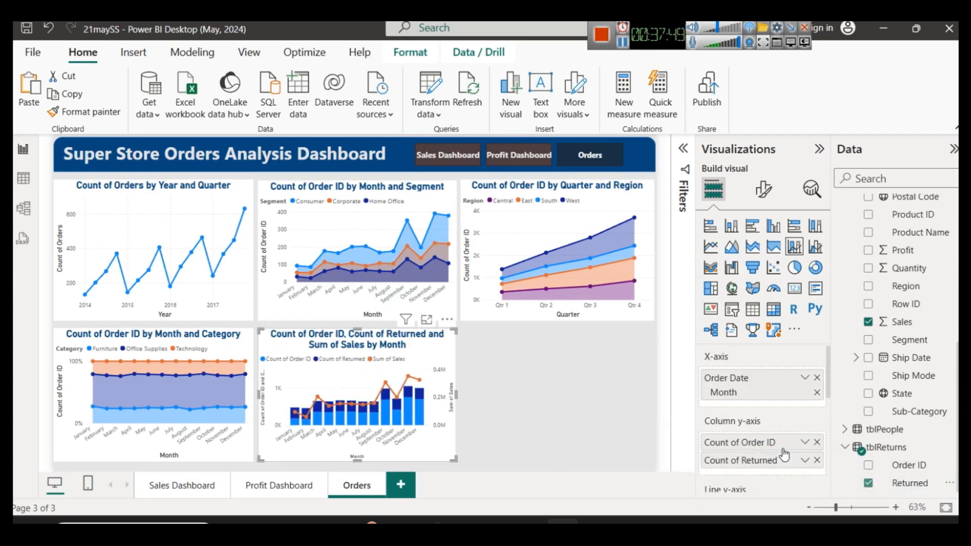
click(426, 319)
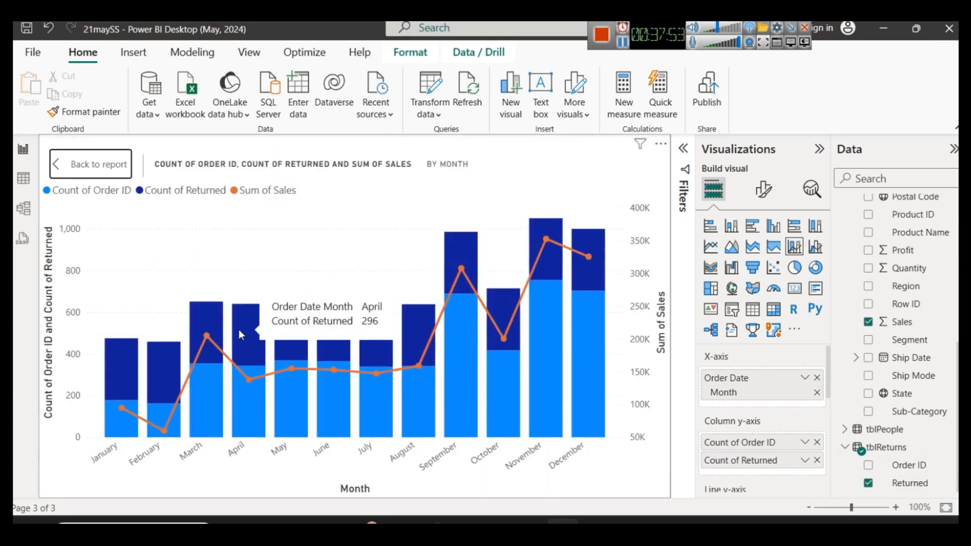
click(96, 163)
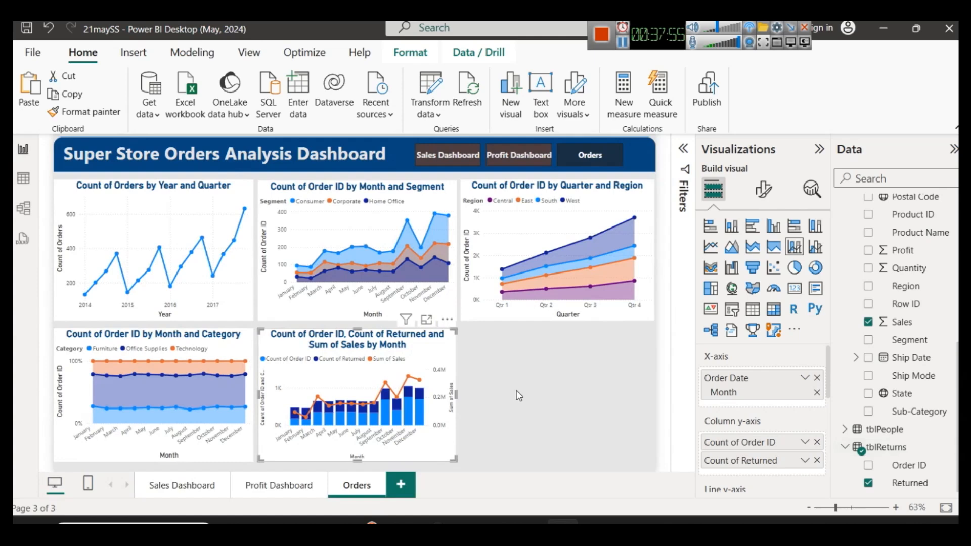
click(817, 460)
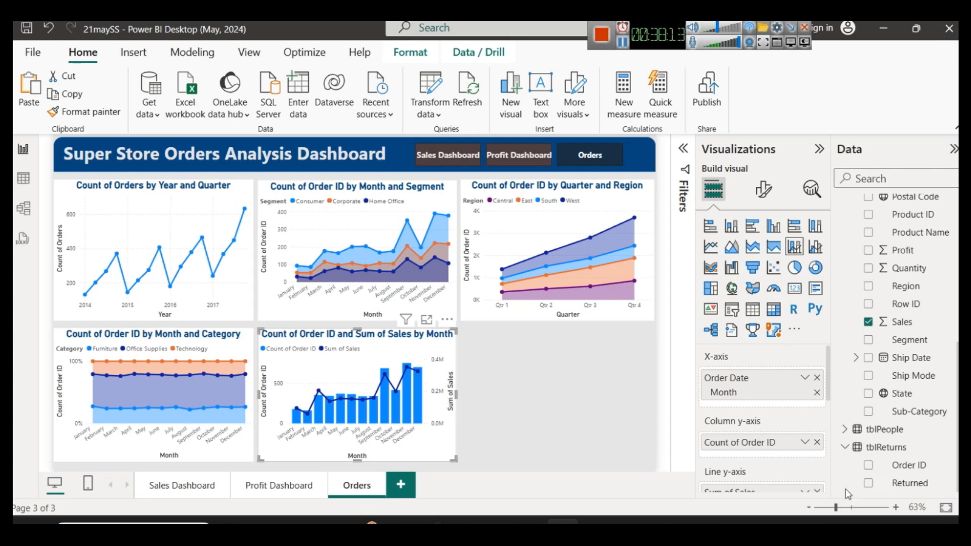
- Expand the return2 table's fields and deselect the combo chart
scroll(895, 424, up, 6)
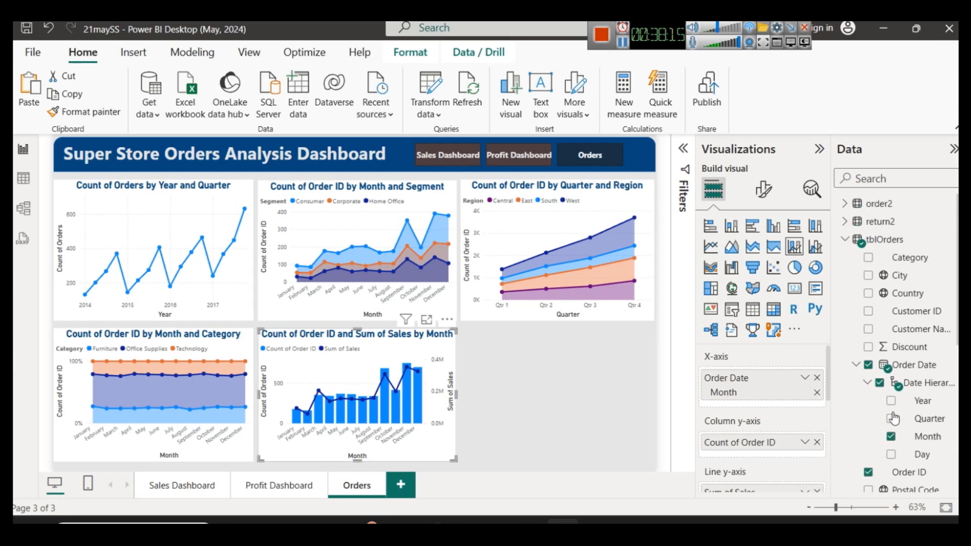
click(844, 222)
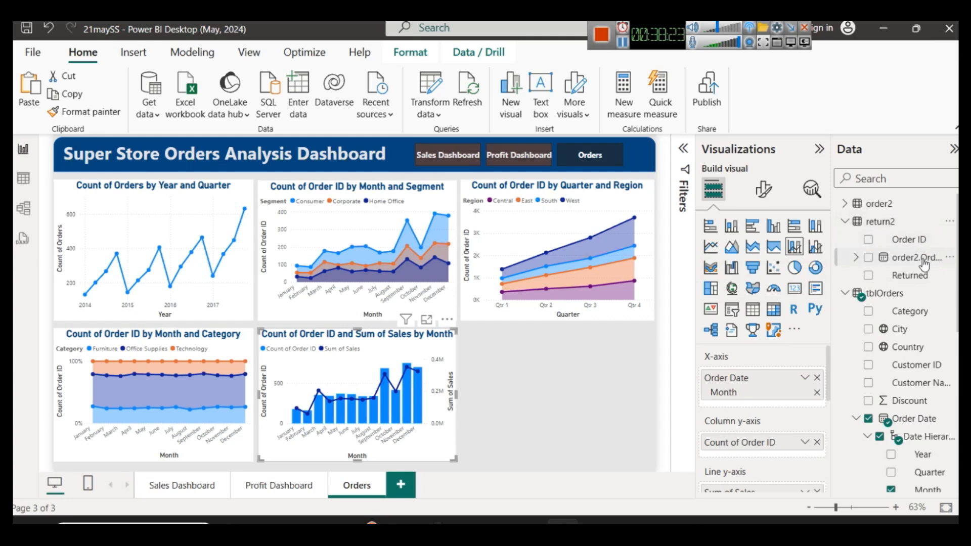
click(558, 431)
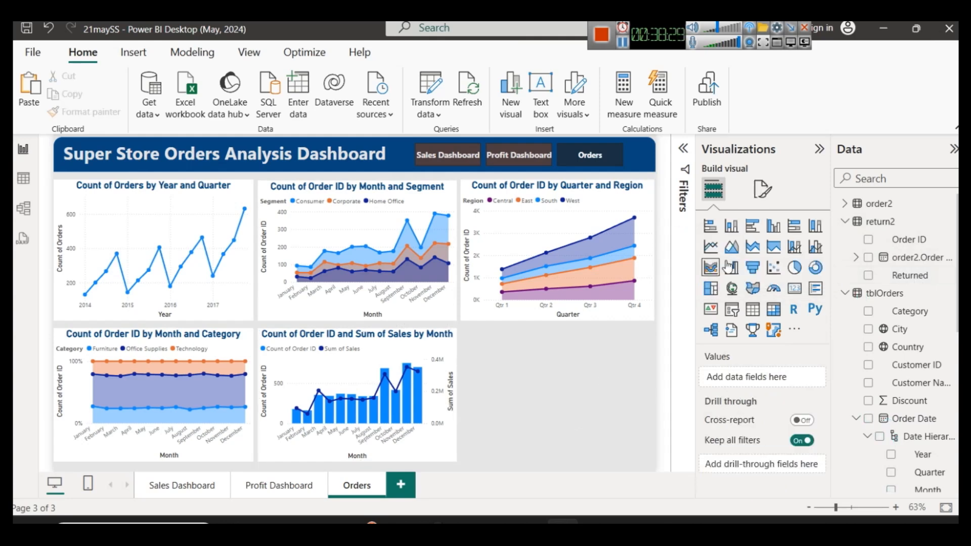
- Duplicate the Year and Quarter line chart, place the copy below the Quarter and Region area chart, and resize it to fit the grid
click(152, 212)
key(ctrl+c)
key(ctrl+v)
drag(153, 212, 563, 357)
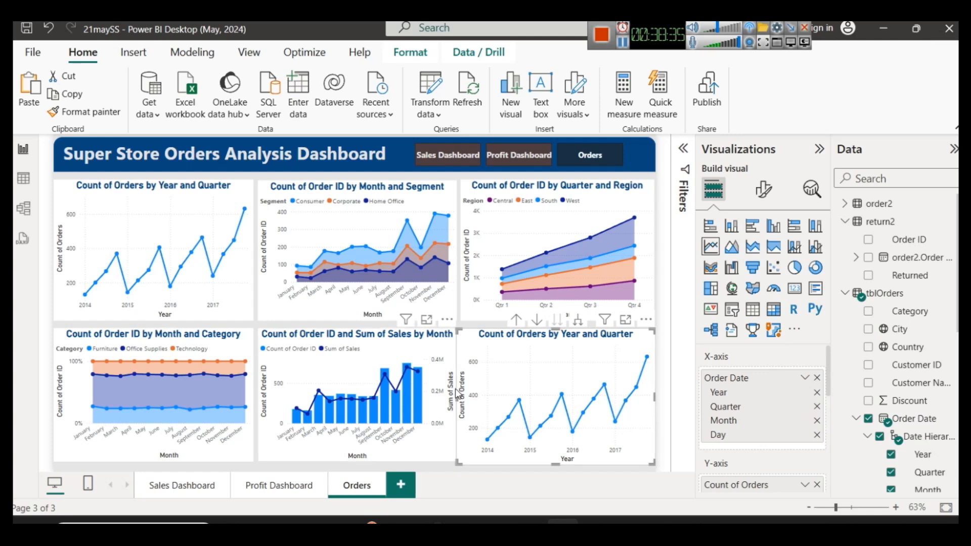
drag(458, 395, 462, 395)
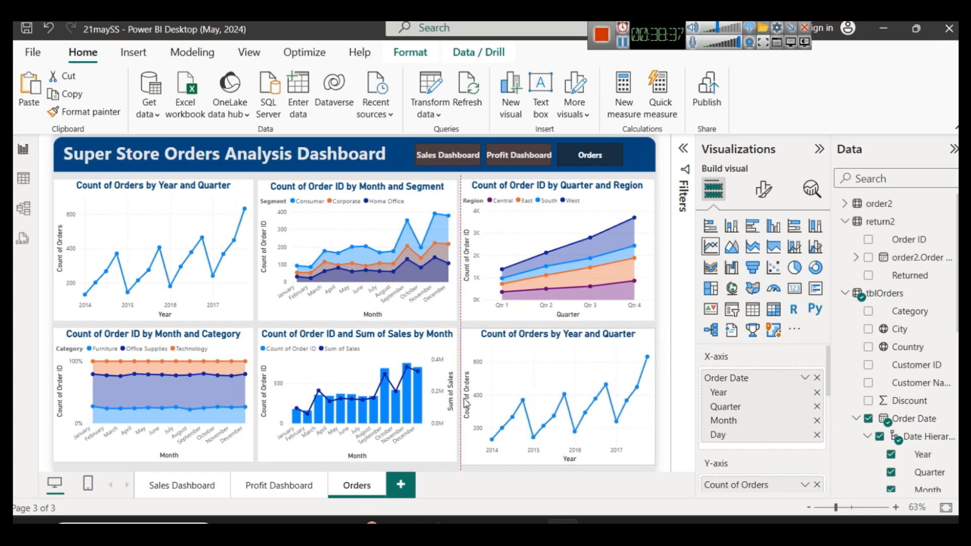
drag(553, 459, 554, 456)
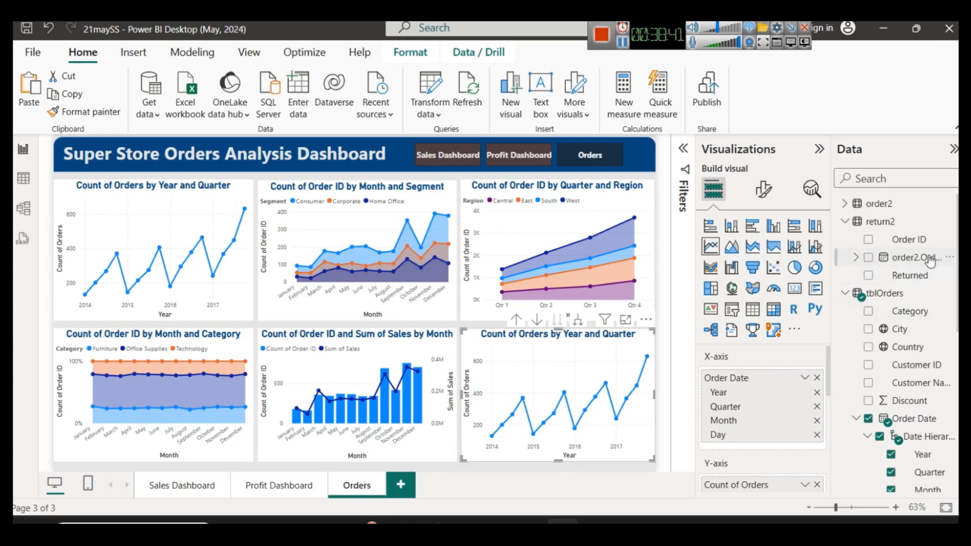
- Set the copied line chart's X-axis to return2's order2.Order Date Month and its Y-axis to the count of return2's Order ID
click(819, 377)
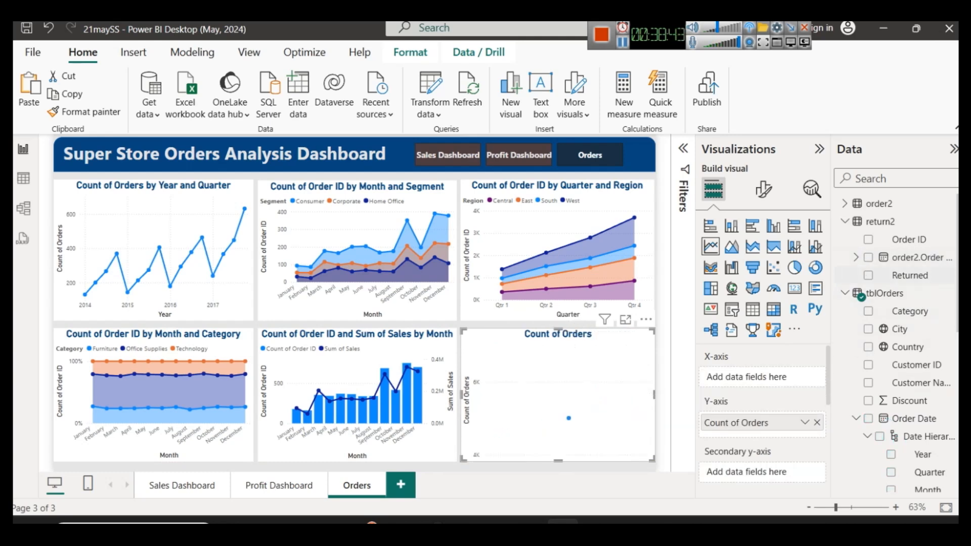
click(856, 258)
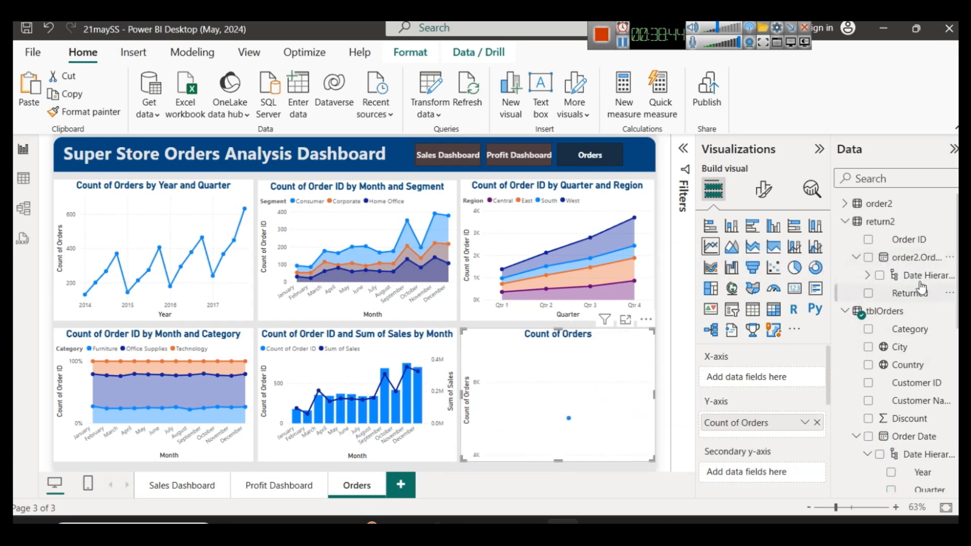
click(867, 275)
drag(923, 329, 772, 381)
click(817, 442)
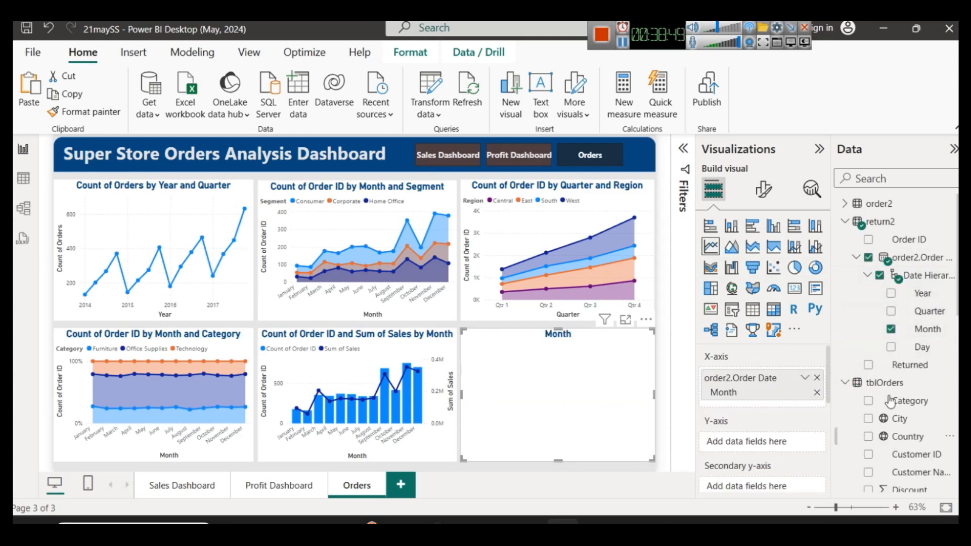
drag(914, 242, 790, 441)
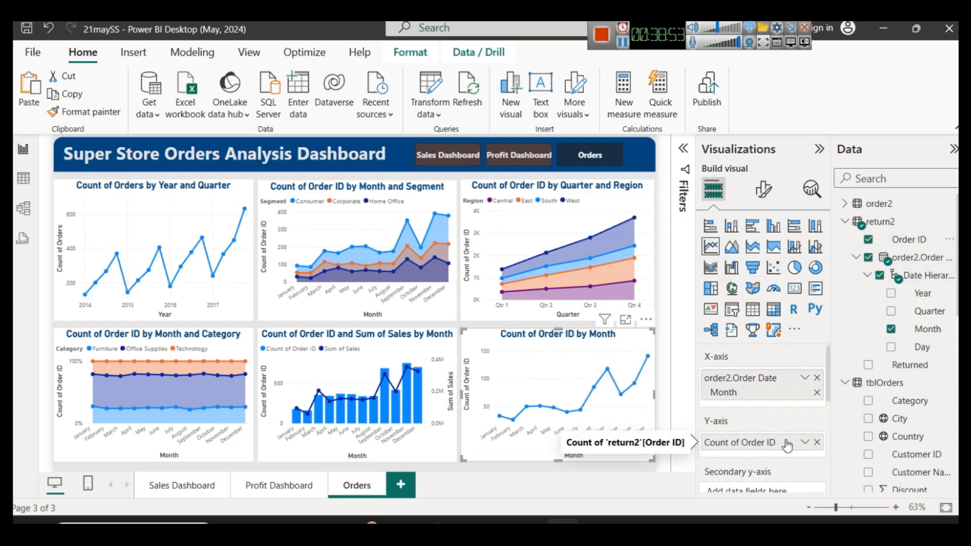
- Summarize the Month line chart's return2 Order ID on the Y-axis by Count (Distinct)
click(805, 442)
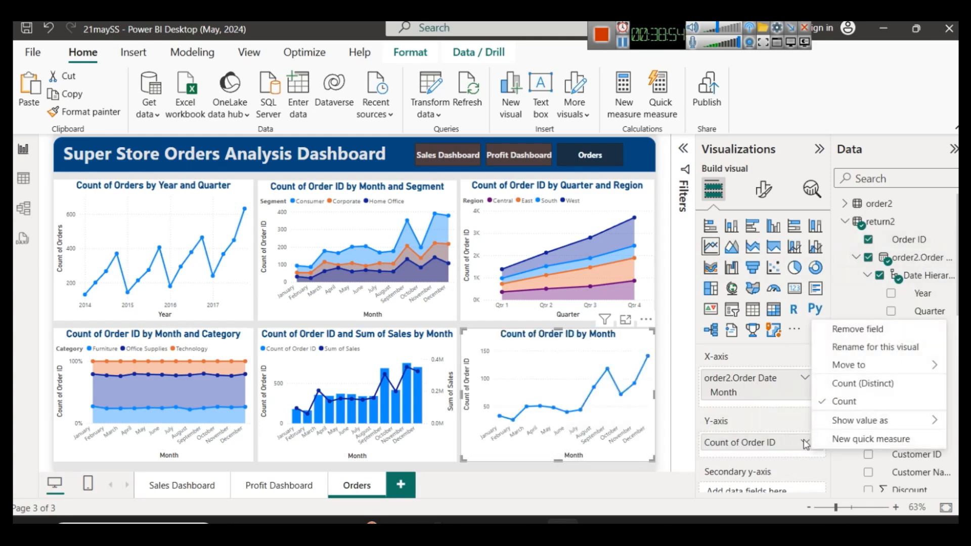
click(845, 382)
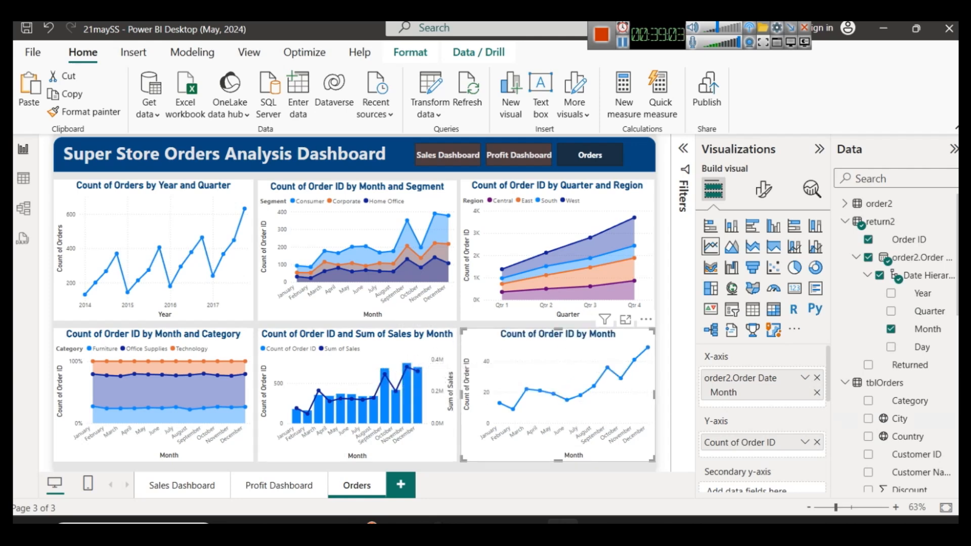
- Try the distinct count of tblOrders' Order ID as a second Y-axis value in the Month line chart, inspect it, and remove it
scroll(925, 414, down, 3)
scroll(925, 414, down, 3)
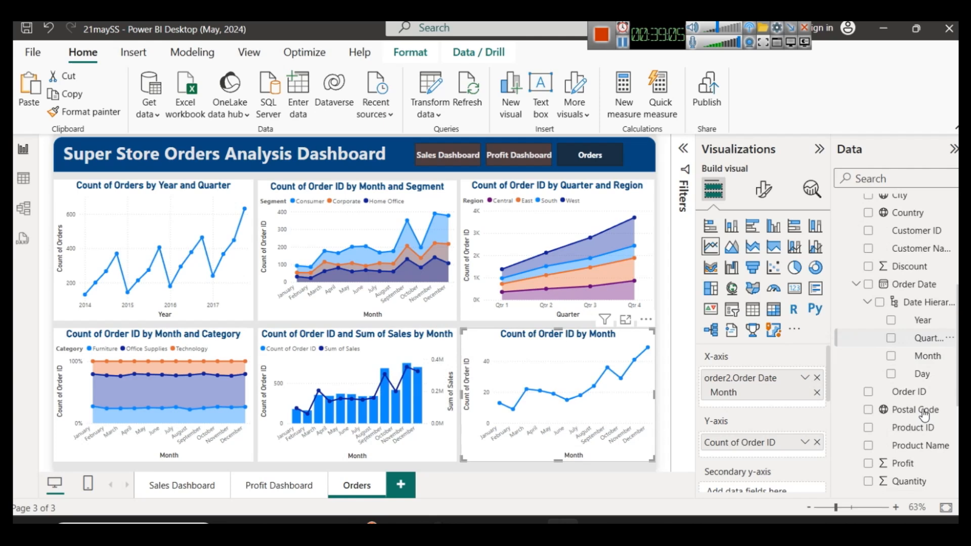
drag(919, 396, 768, 450)
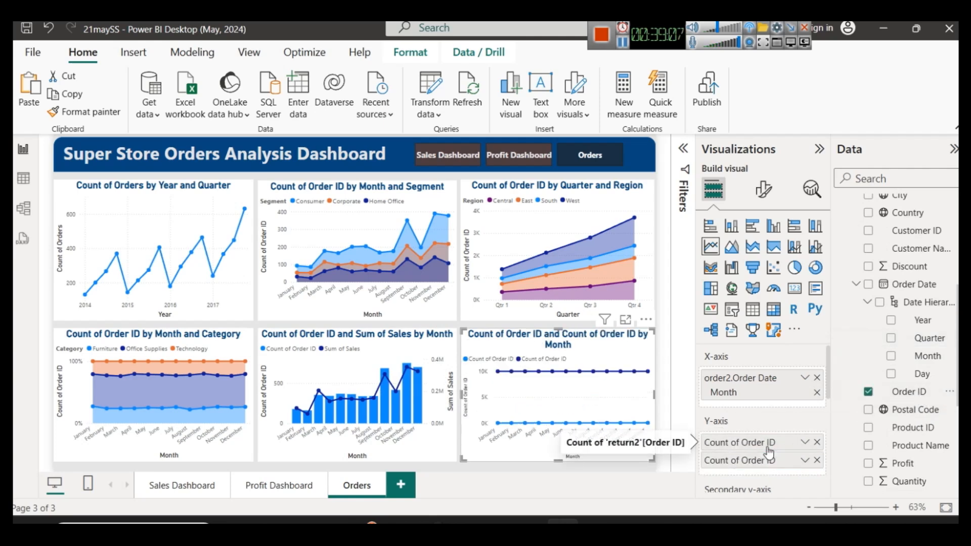
click(805, 461)
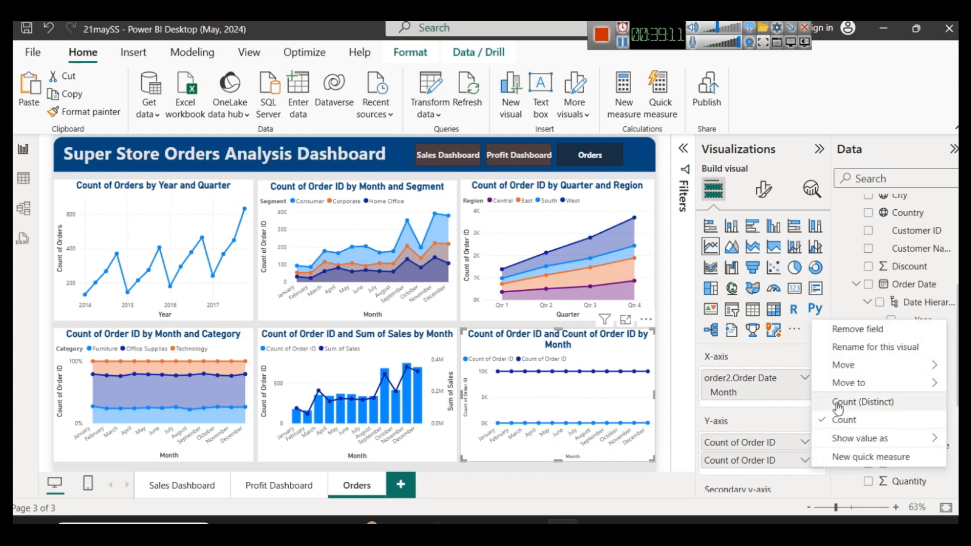
click(854, 402)
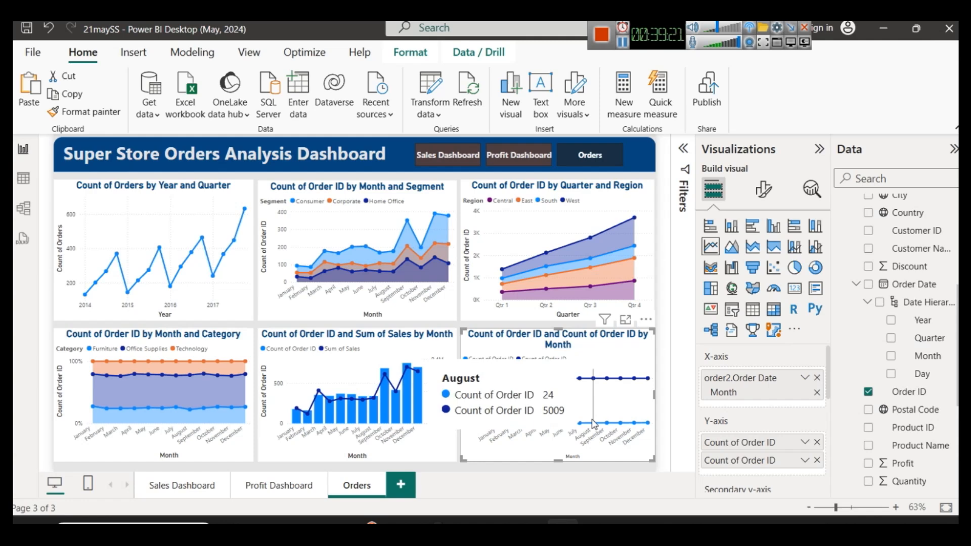
click(817, 460)
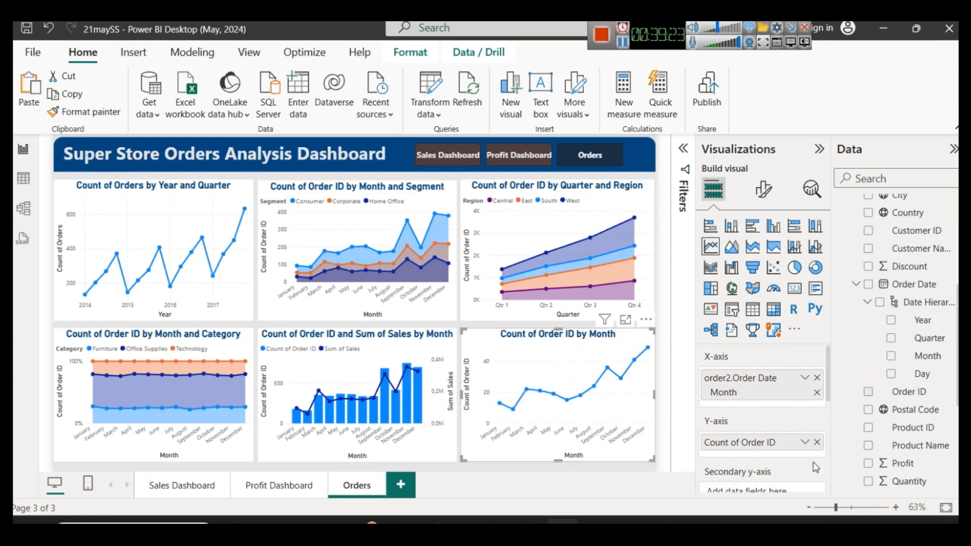
- Change the Month line chart's title to "Count of Returned order ID by Month"
click(499, 326)
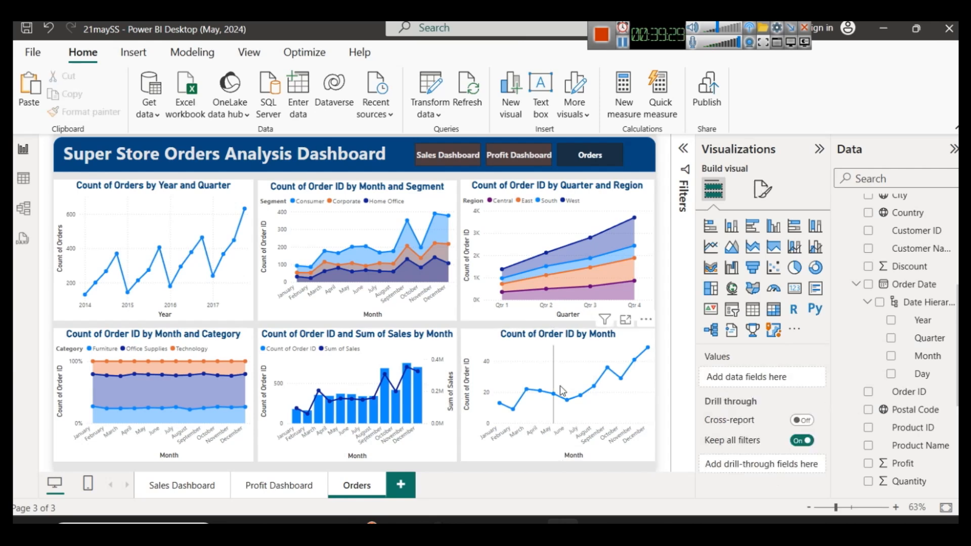
click(558, 342)
click(764, 189)
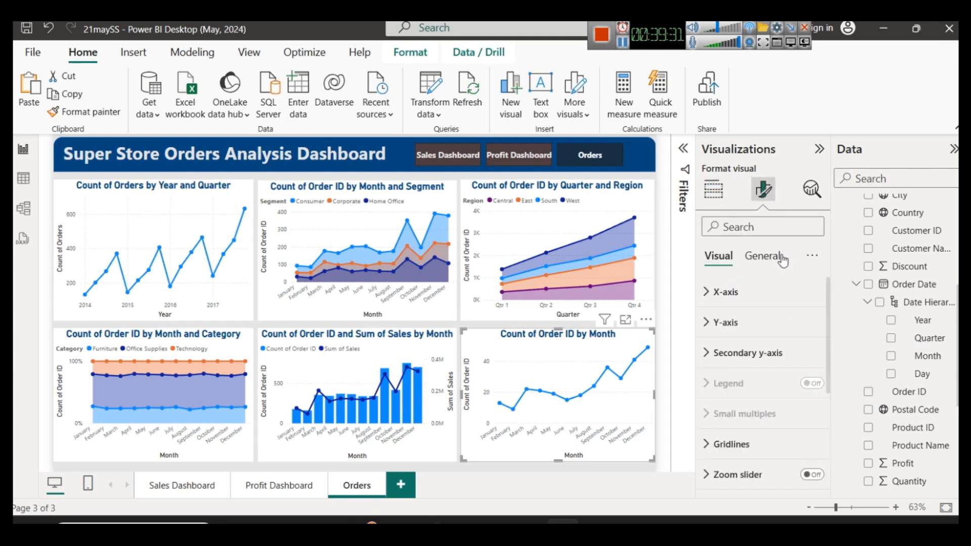
click(762, 255)
click(750, 332)
double_click(755, 399)
text(Fe)
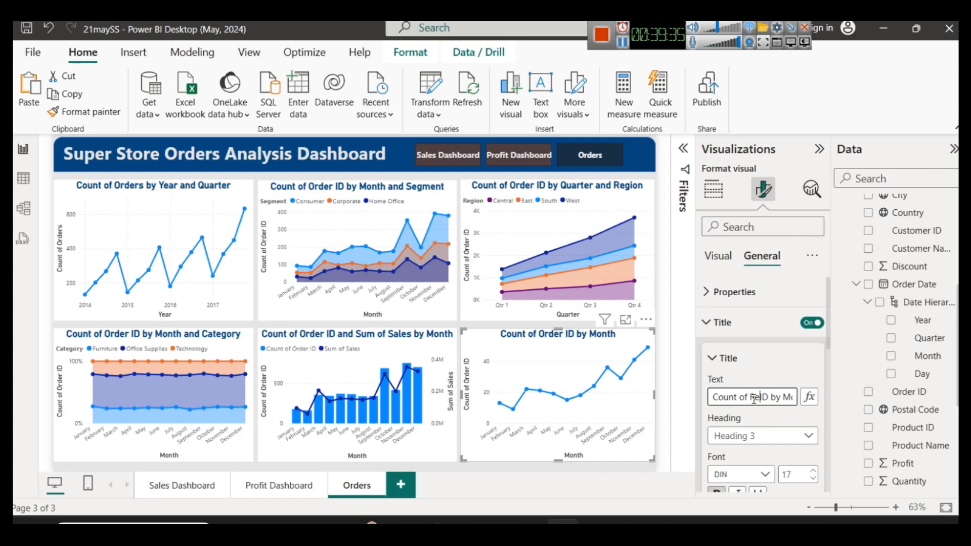
text(turned order)
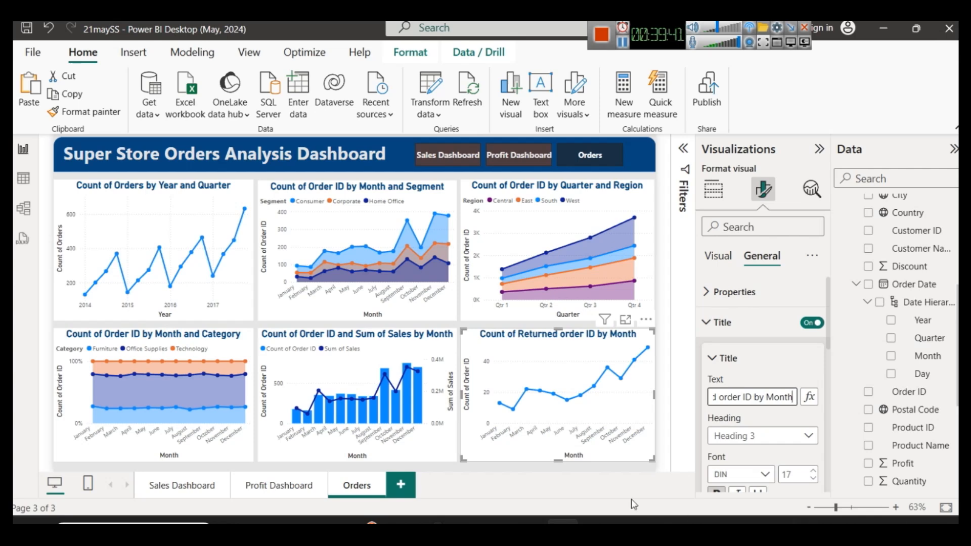
- Convert the returned orders line chart to an area chart and set its line color to the darkest red theme shade
click(713, 190)
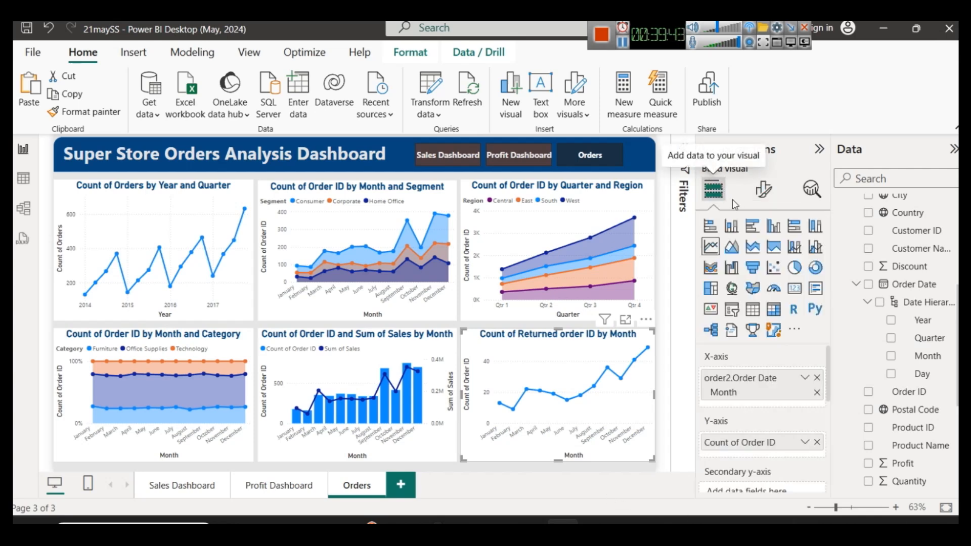
click(732, 248)
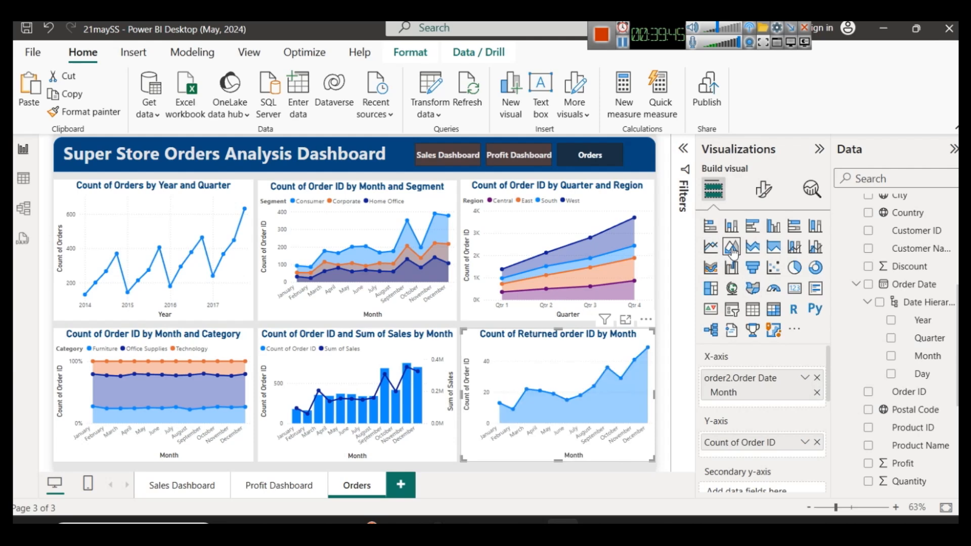
click(763, 190)
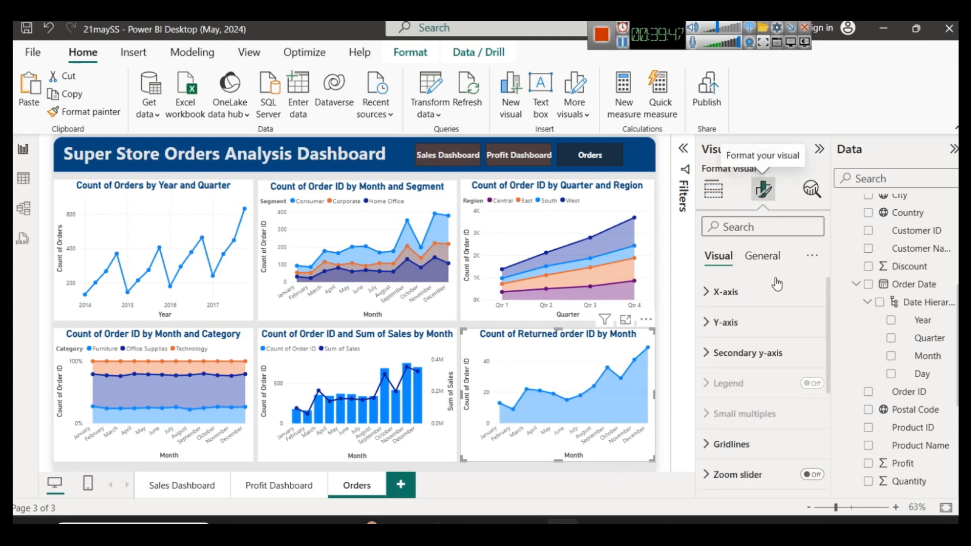
scroll(761, 284, down, 5)
click(755, 326)
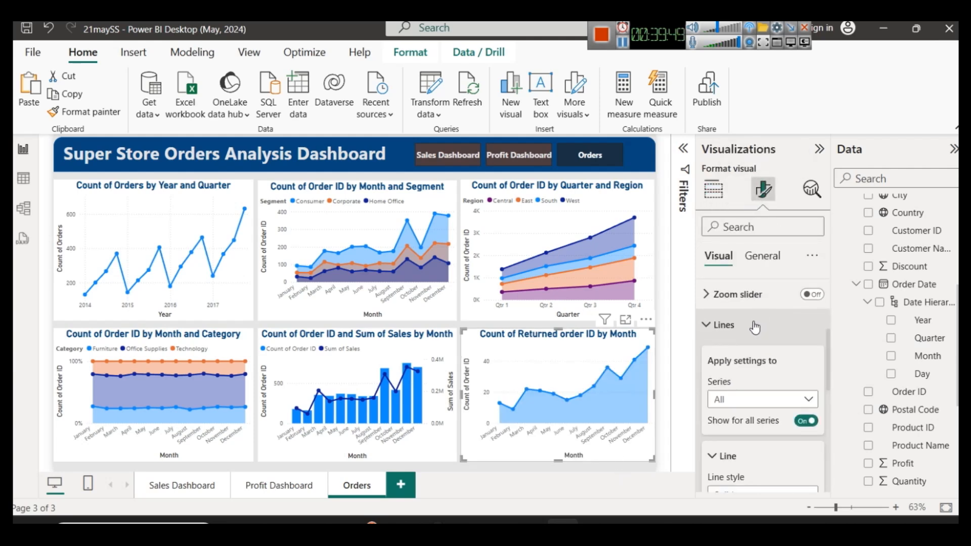
click(756, 397)
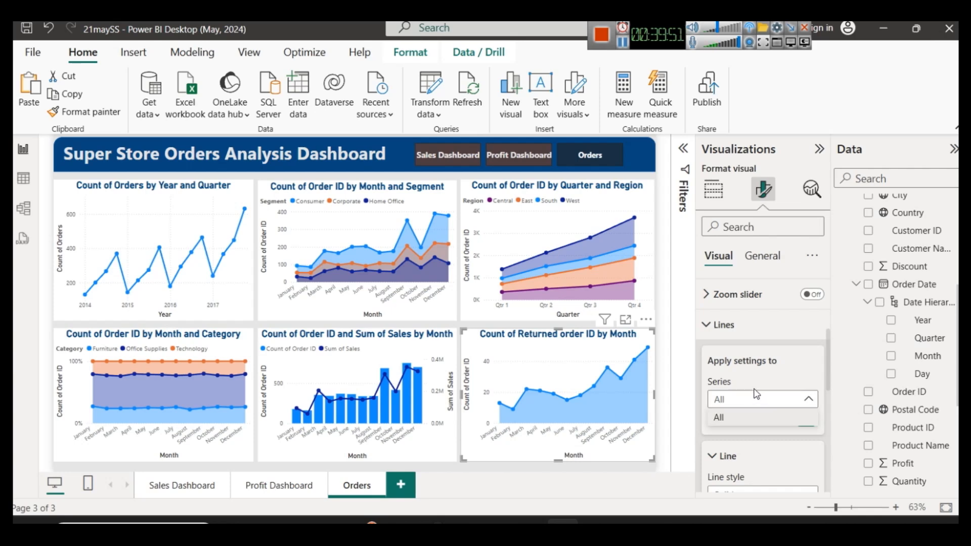
click(756, 394)
scroll(755, 372, down, 6)
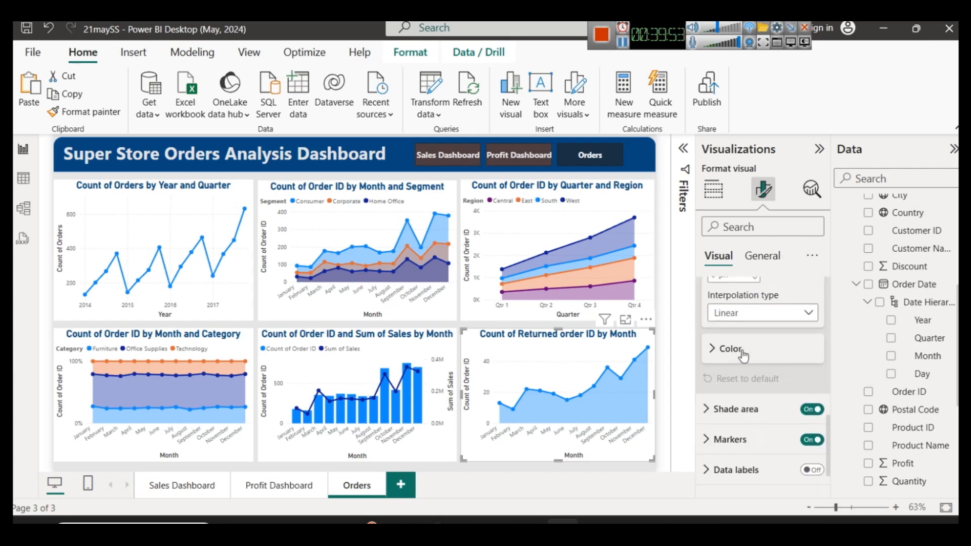
click(734, 362)
click(740, 388)
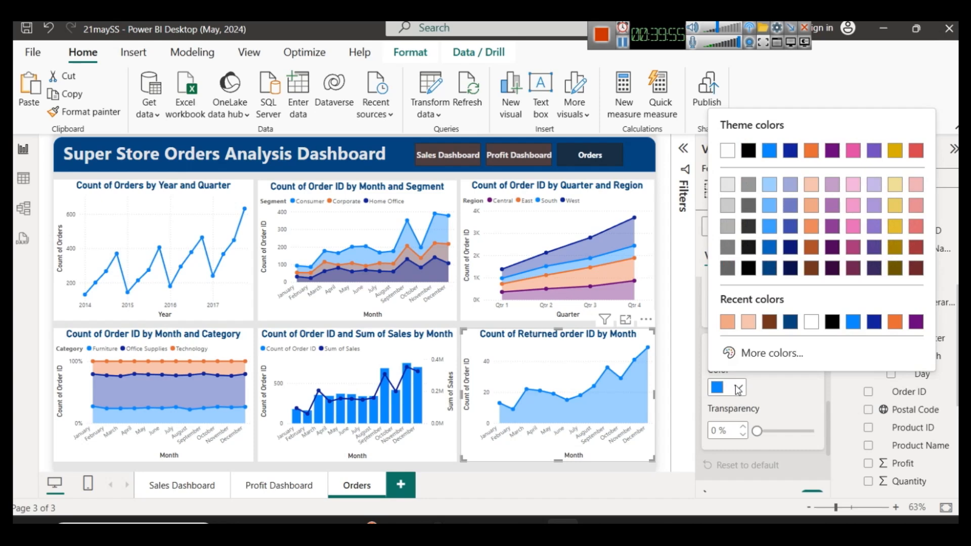
click(916, 268)
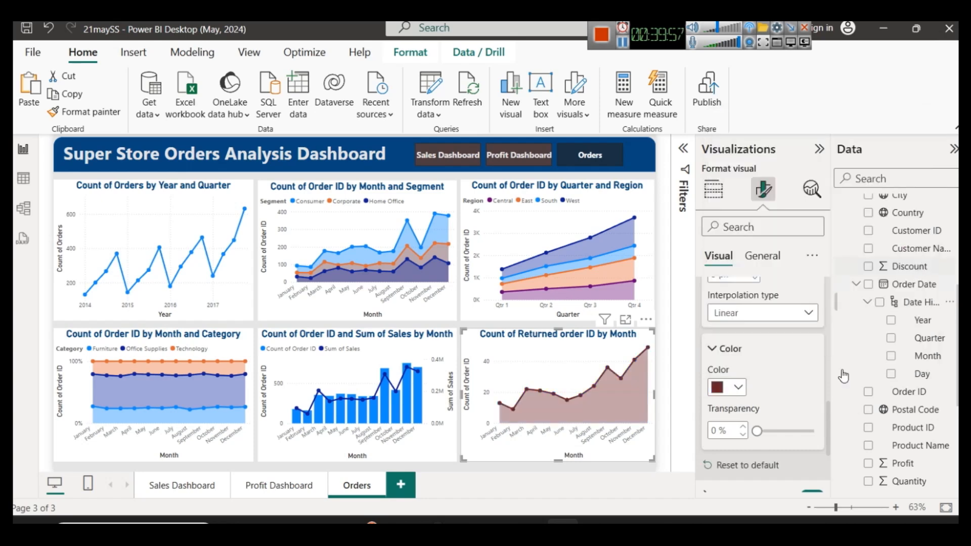
click(643, 474)
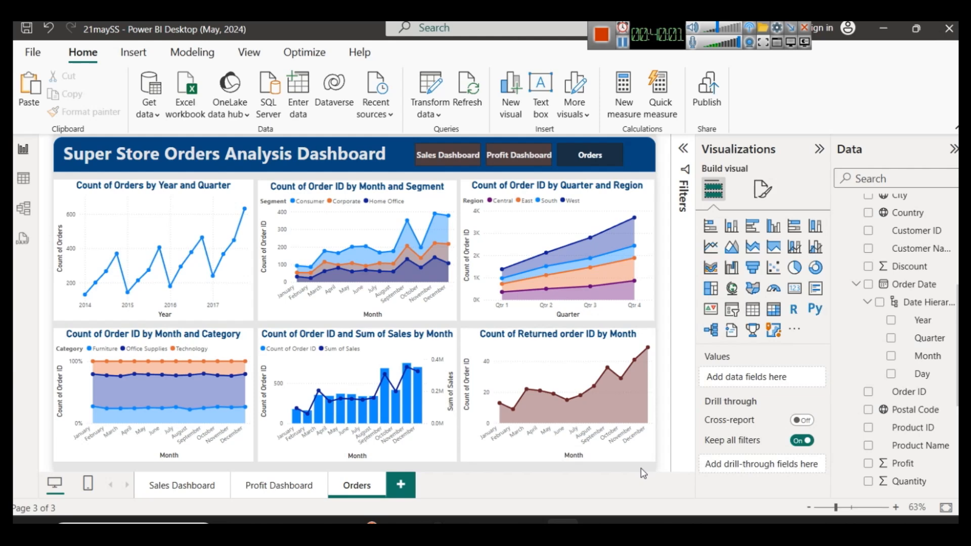
- Turn on data labels for the returned orders area chart and deselect it
click(638, 338)
click(764, 189)
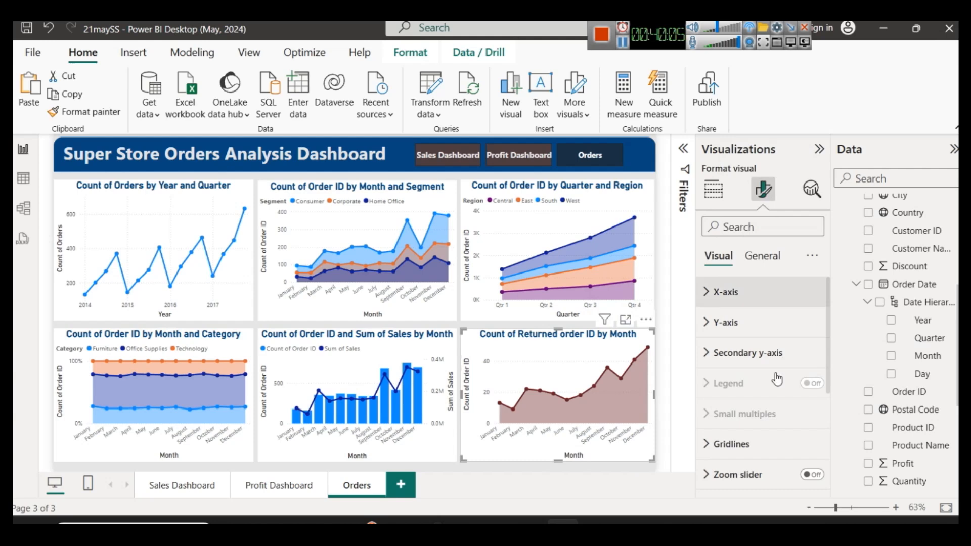
click(811, 416)
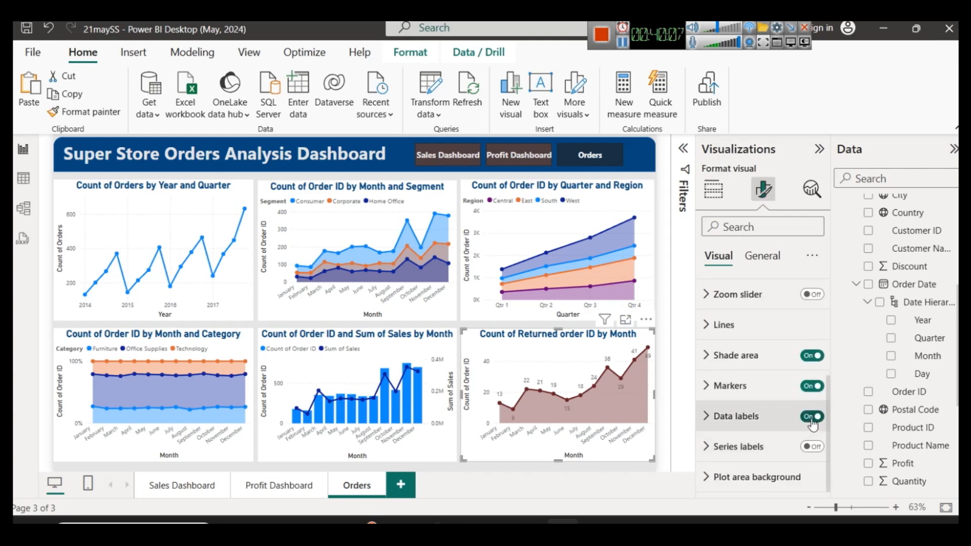
click(584, 476)
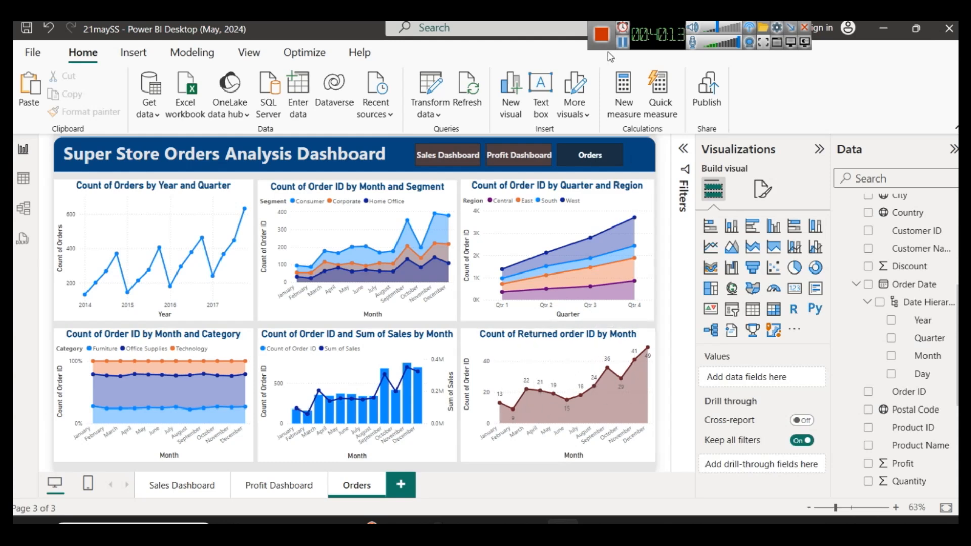
click(624, 45)
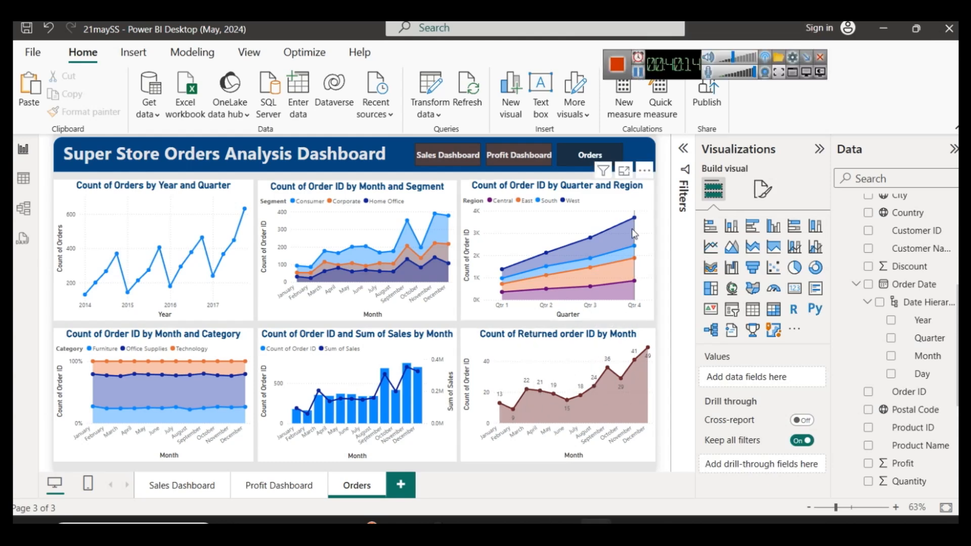
mouse_move(633, 230)
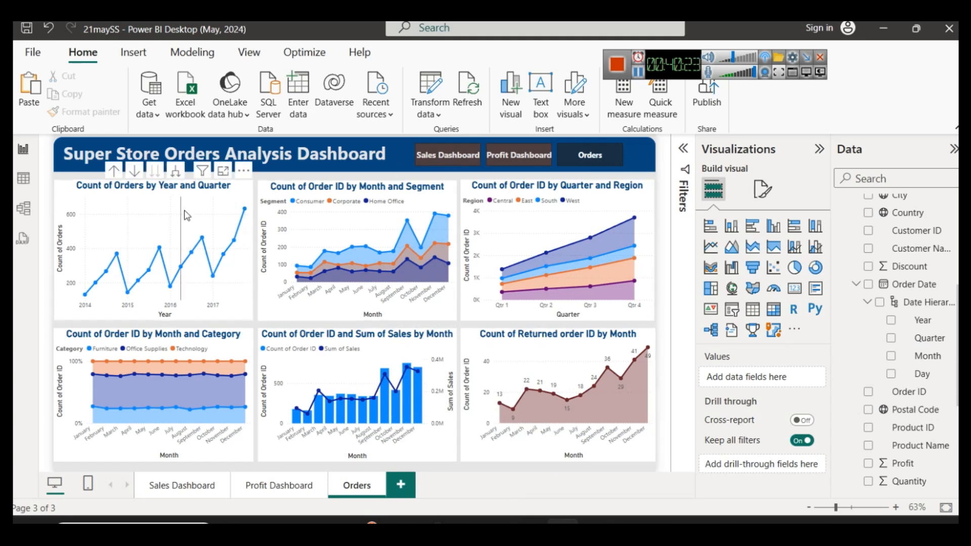
mouse_move(177, 222)
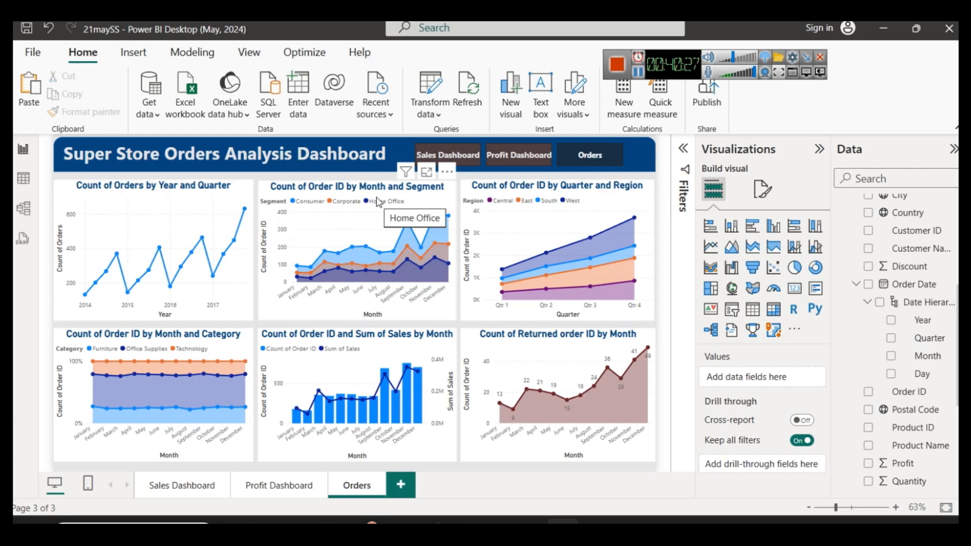
mouse_move(562, 353)
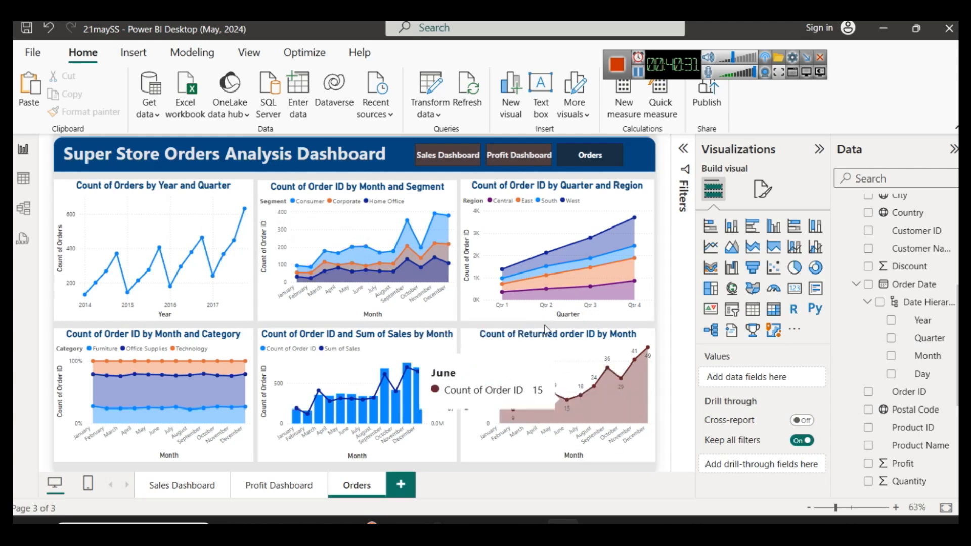
- Add a card visual to the Orders page showing the count of tblReturns' Order ID
click(795, 292)
drag(179, 230, 422, 309)
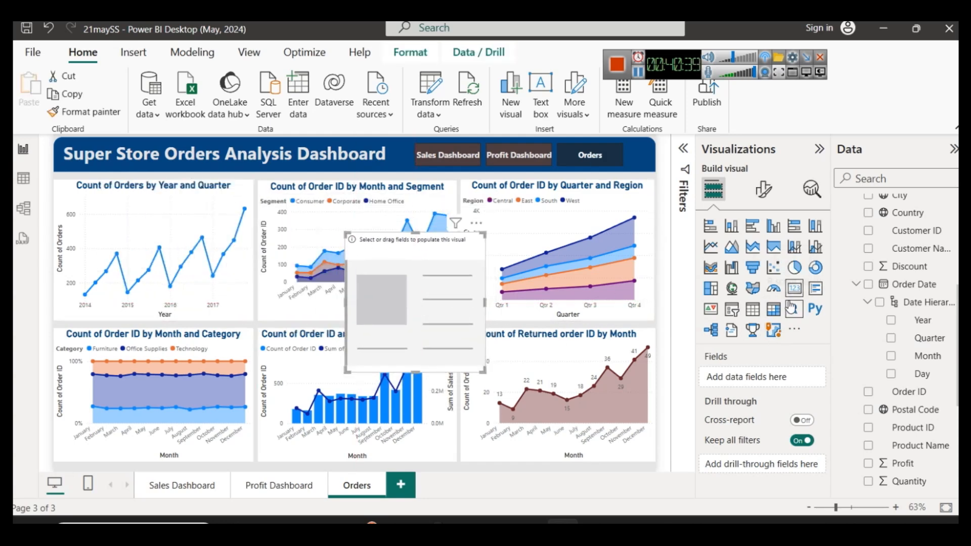
scroll(892, 372, down, 4)
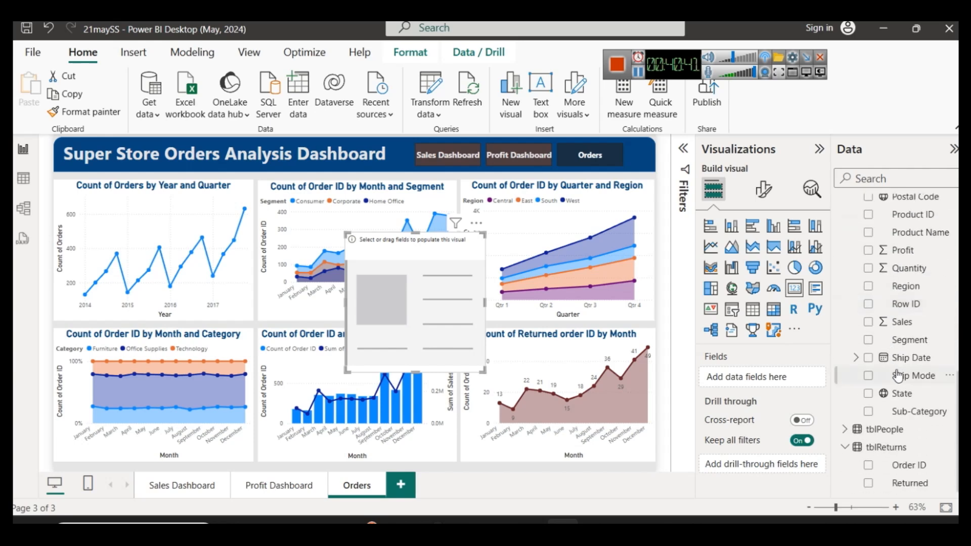
drag(920, 477, 479, 324)
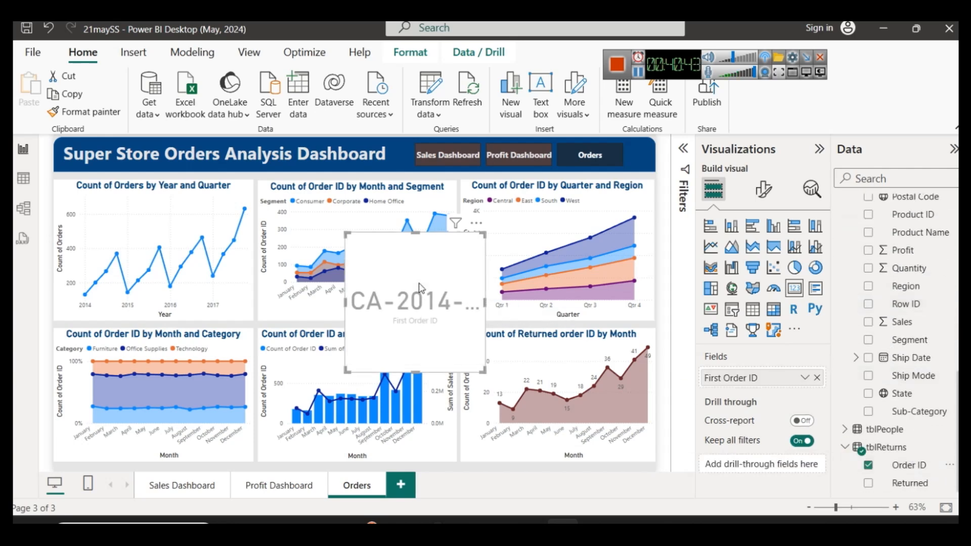
click(811, 380)
click(863, 452)
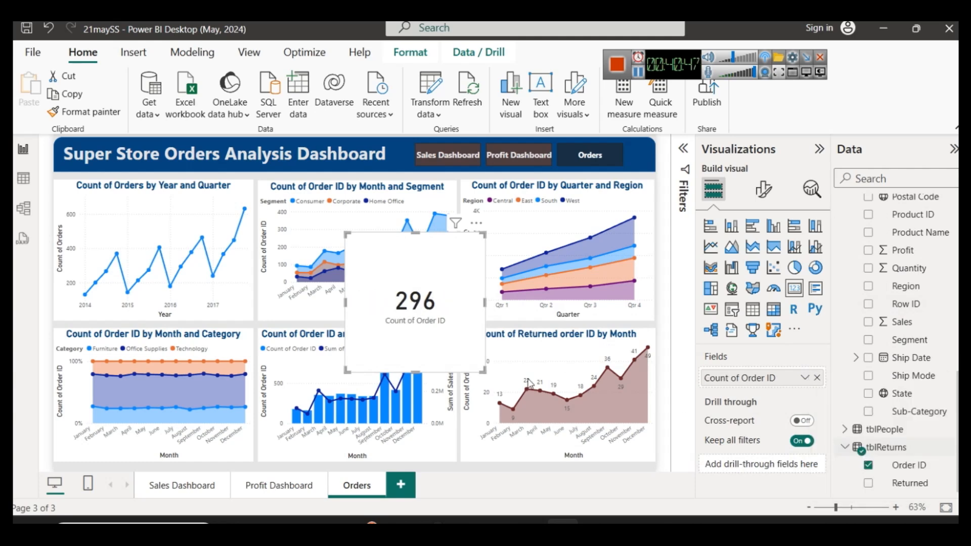
- Turn off the card's category label, shrink the card, and place it over the upper-left corner of the returned orders area chart
drag(419, 234, 420, 322)
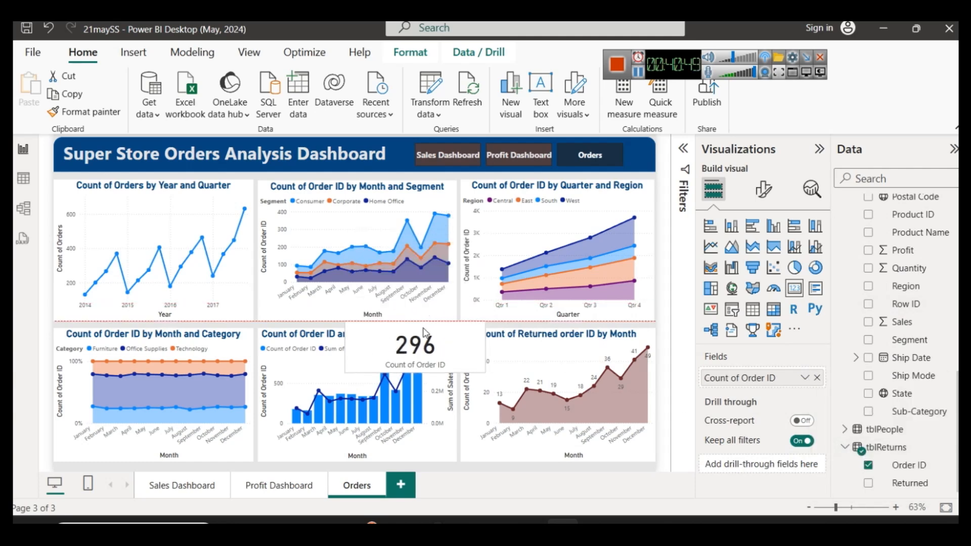
click(763, 189)
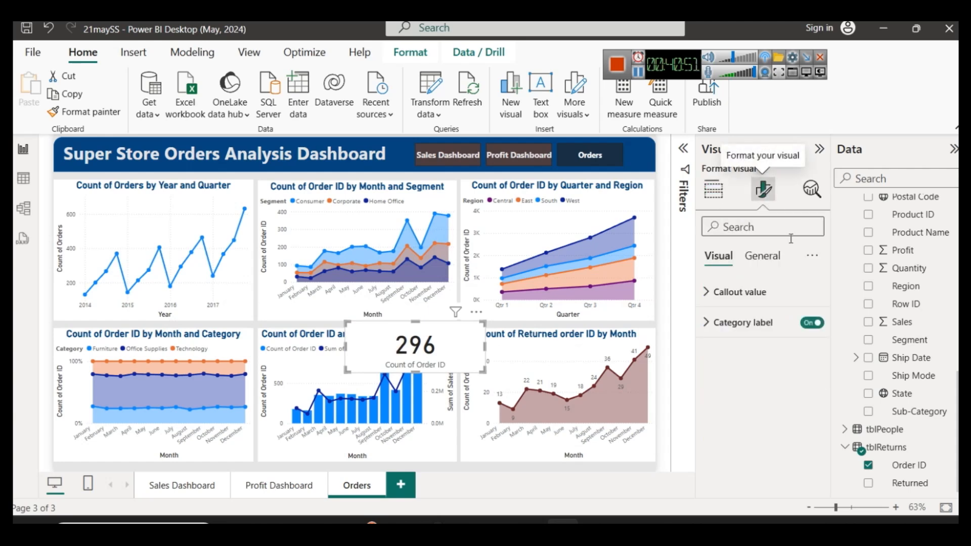
click(810, 323)
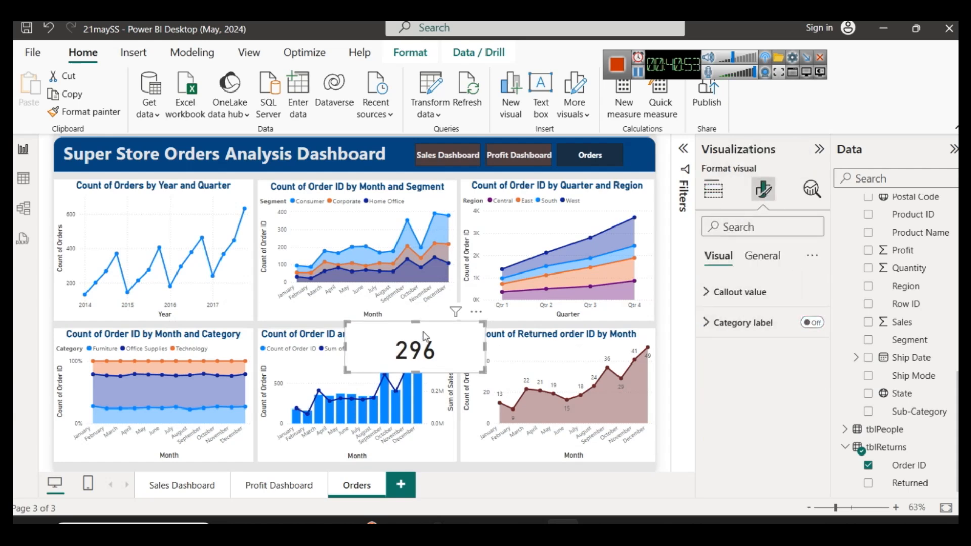
drag(349, 324, 506, 361)
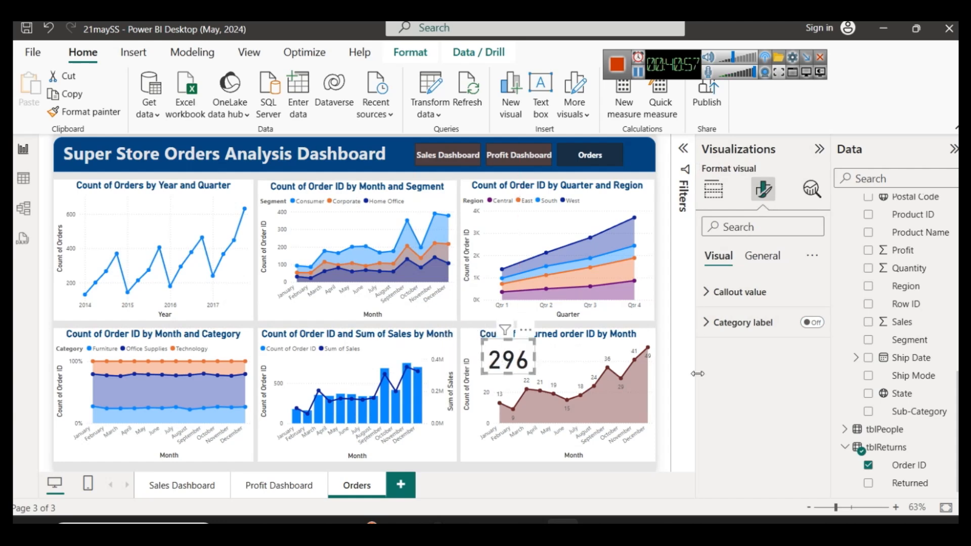
- Add a second card visual showing the distinct count of tblReturns' Order ID
click(614, 468)
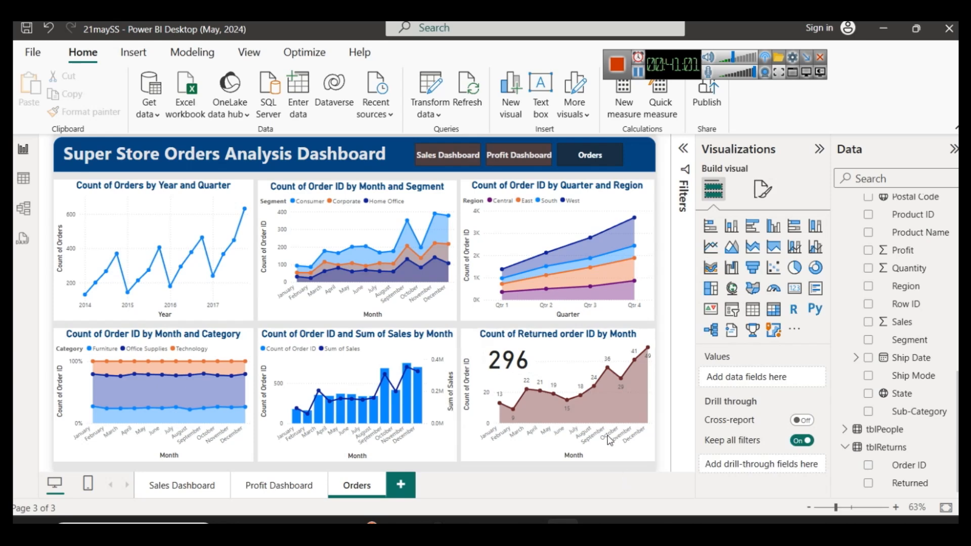
click(794, 287)
drag(129, 254, 304, 268)
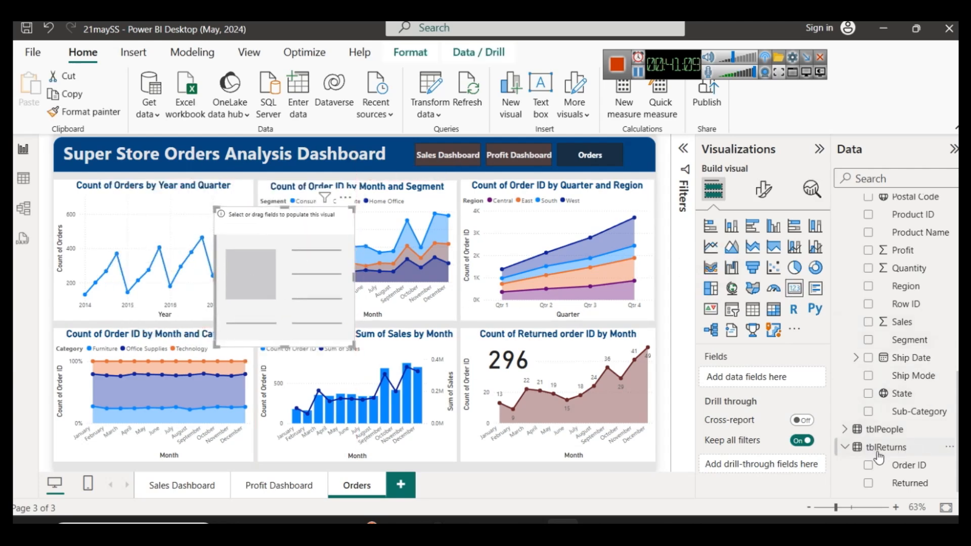
drag(923, 485, 313, 283)
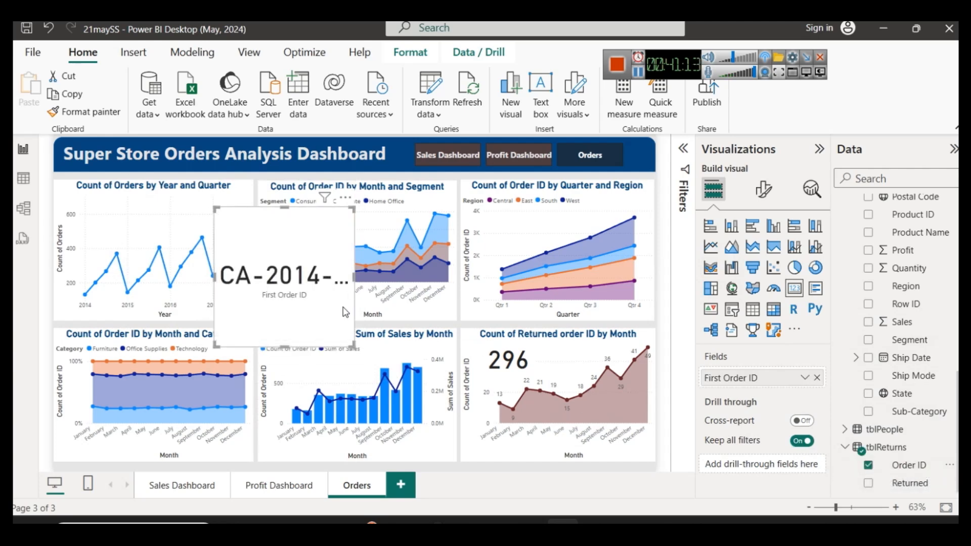
click(805, 379)
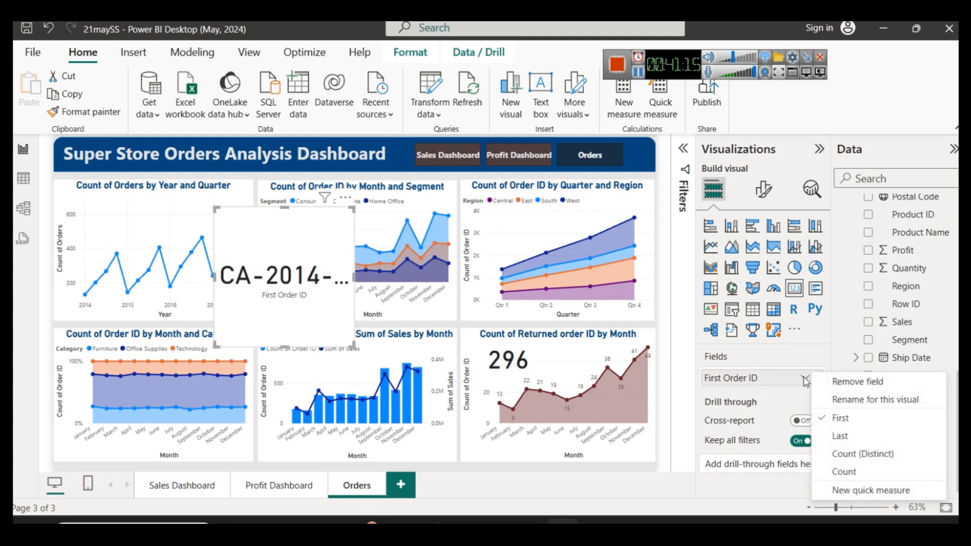
click(859, 454)
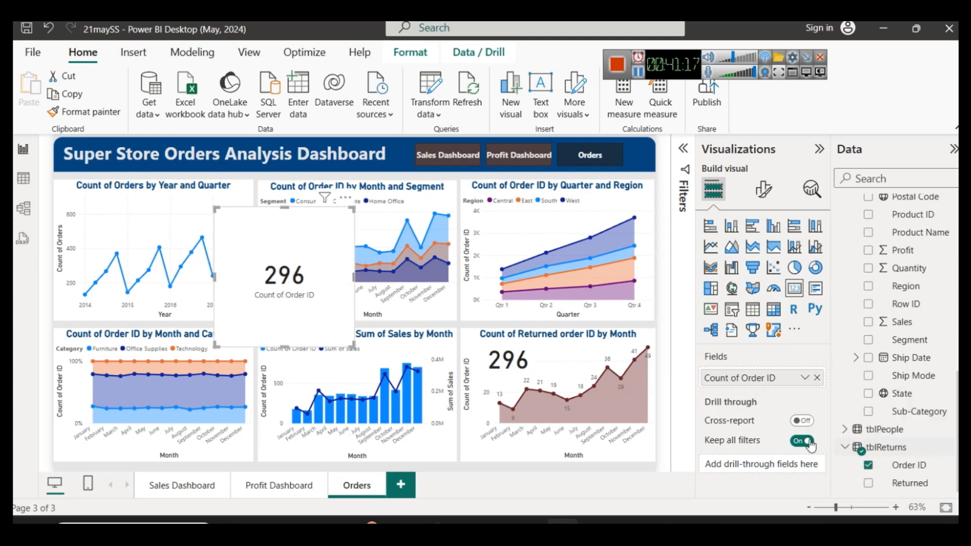
- Reduce the new card's height and move it slightly up over the charts
click(288, 205)
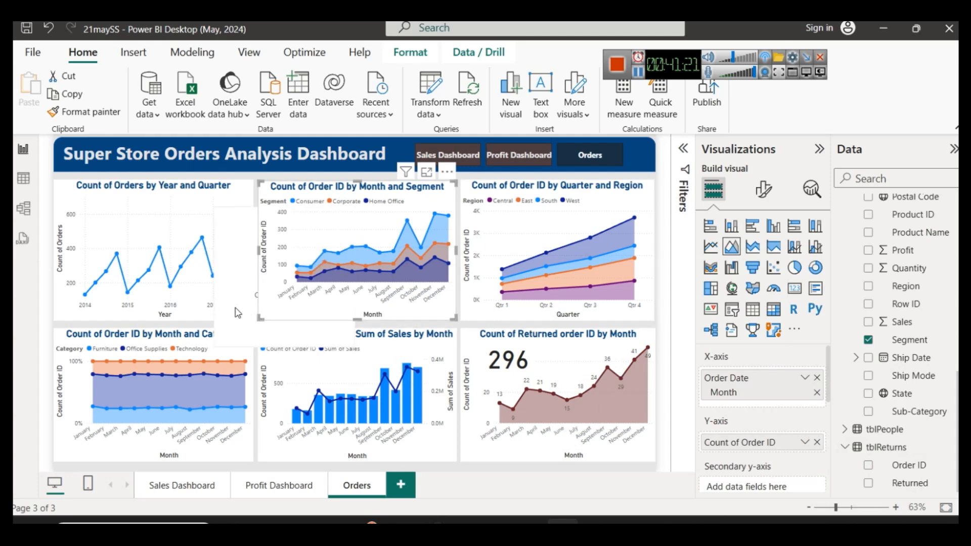
click(237, 312)
drag(284, 208, 285, 285)
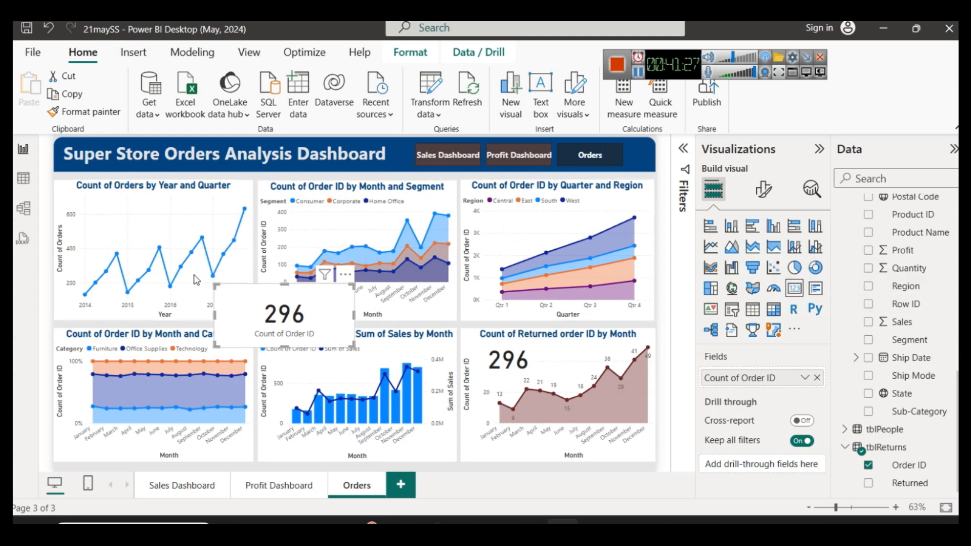
drag(275, 315, 278, 287)
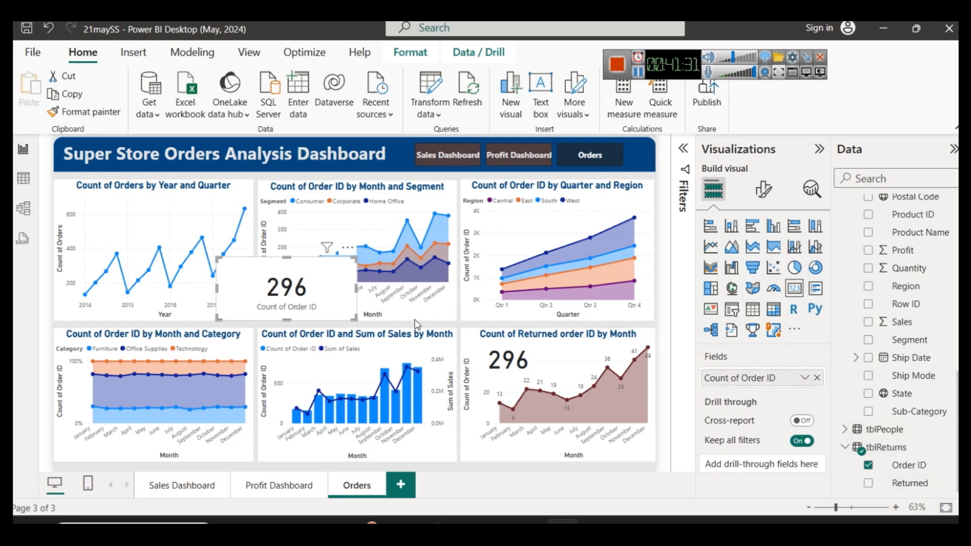
- Try the sum of Sales and the sum of Profit as the new card's field
click(818, 377)
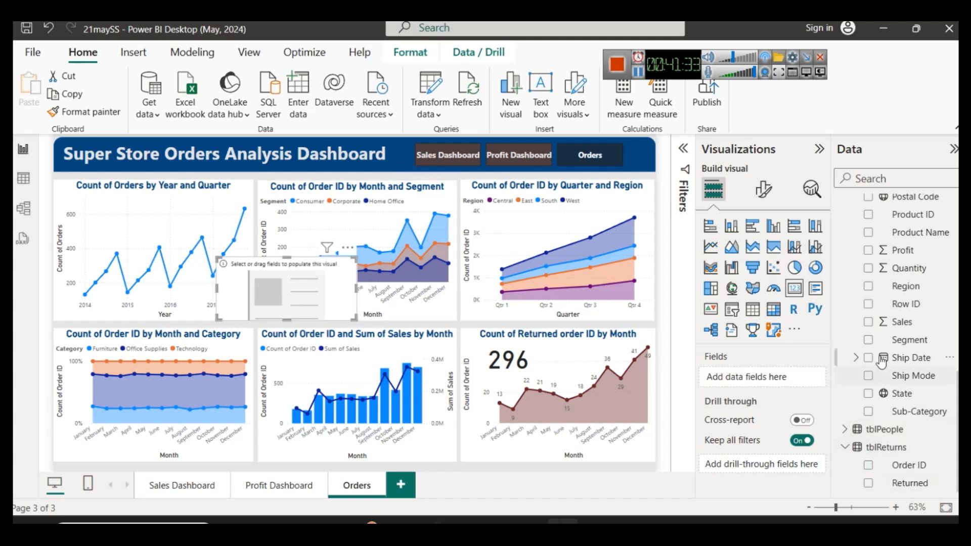
drag(895, 322, 286, 276)
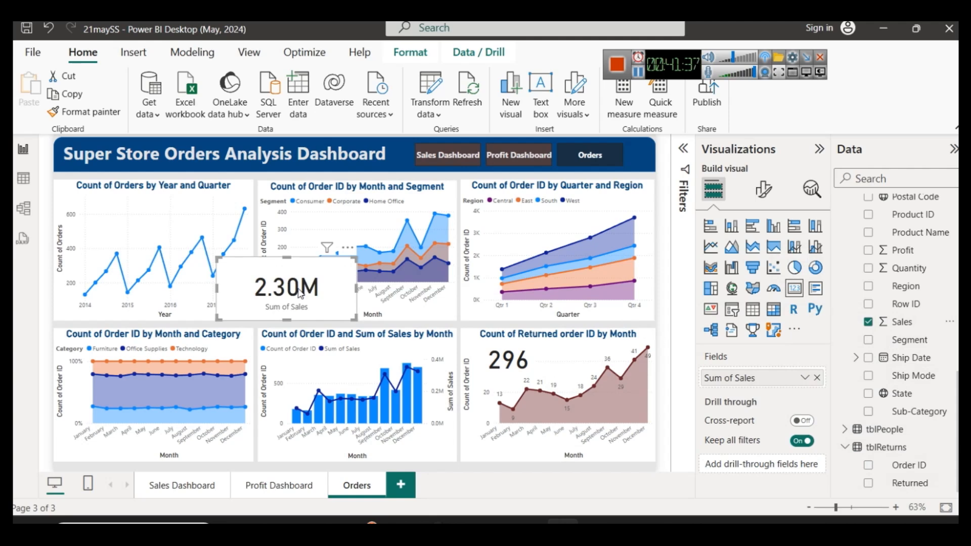
click(817, 378)
scroll(910, 301, up, 3)
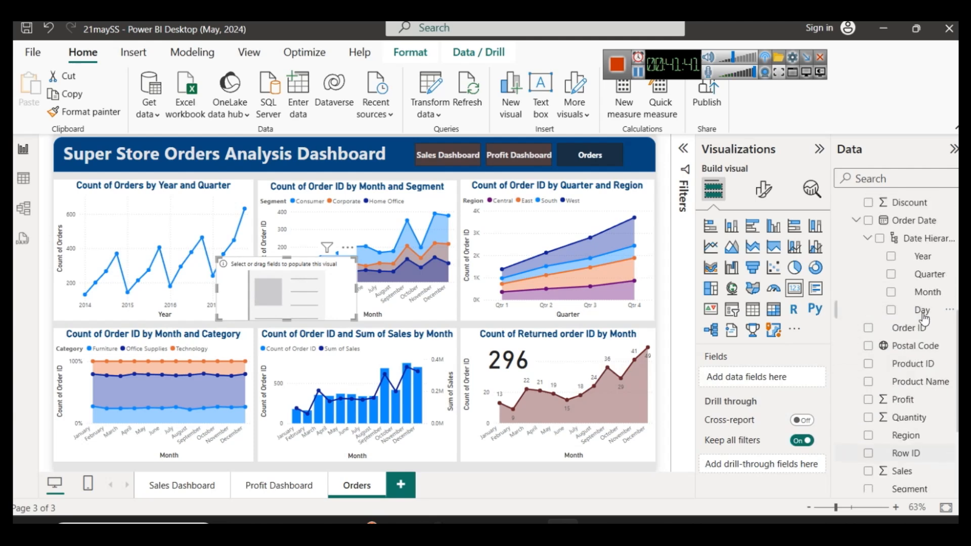
scroll(928, 334, up, 4)
scroll(923, 294, down, 6)
scroll(922, 290, down, 3)
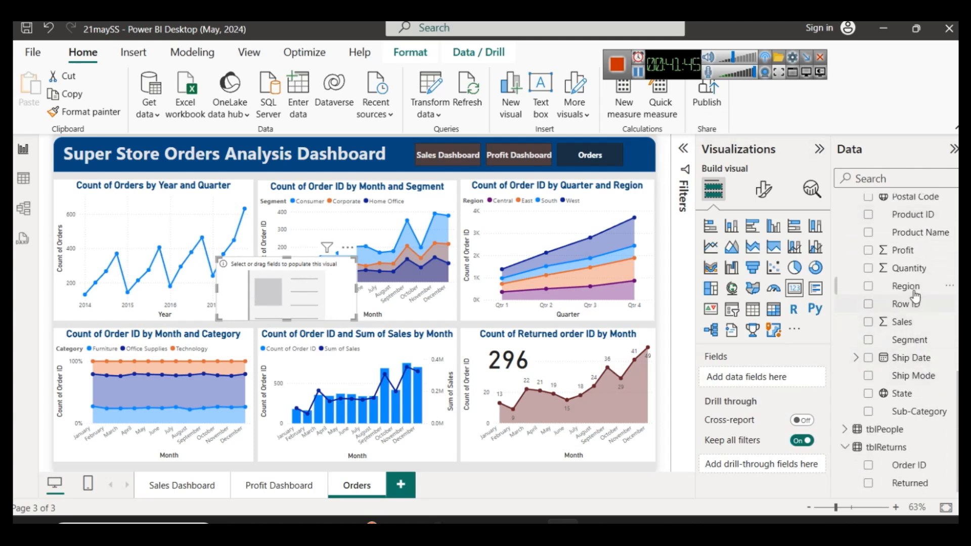
drag(918, 259, 285, 305)
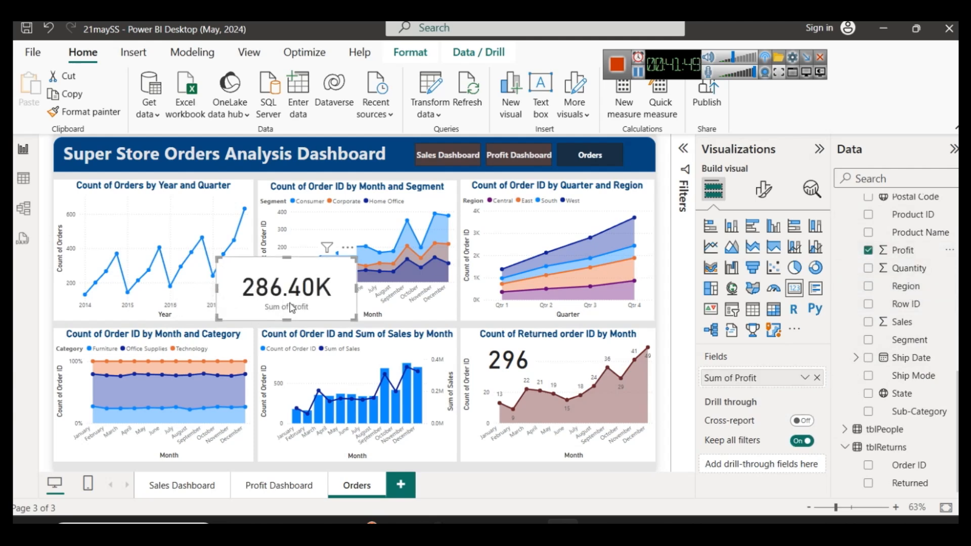
- Replace the Profit field in the new card with the distinct count of tblReturns' Order ID
click(817, 379)
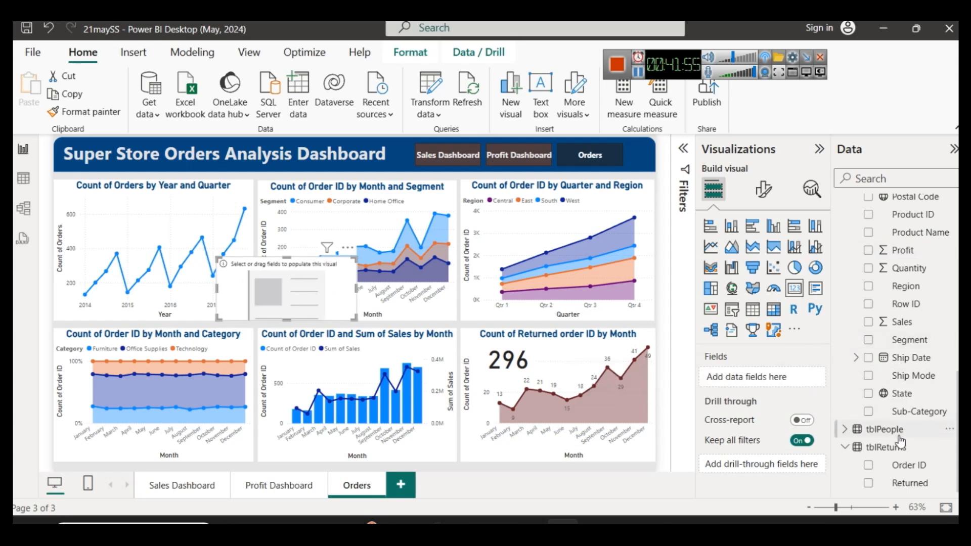
drag(906, 465, 759, 377)
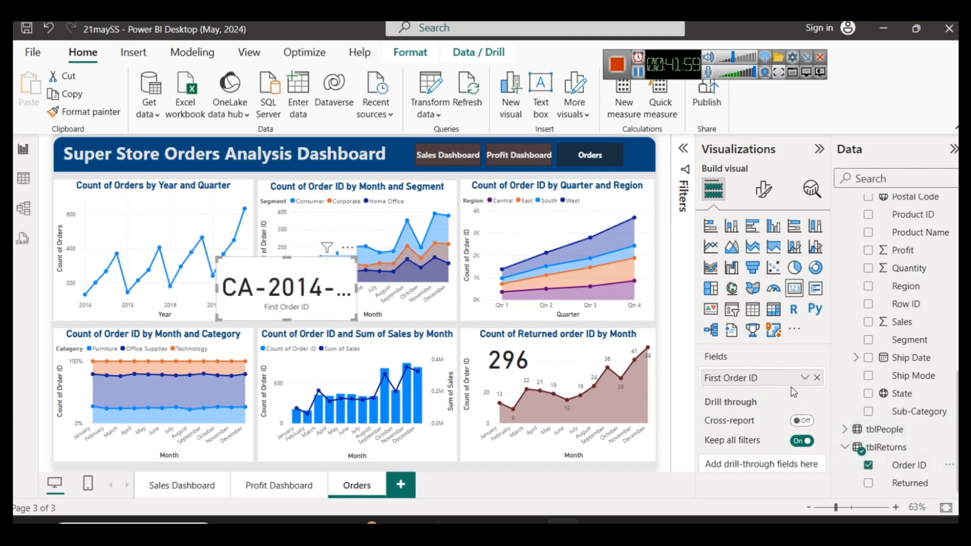
click(804, 378)
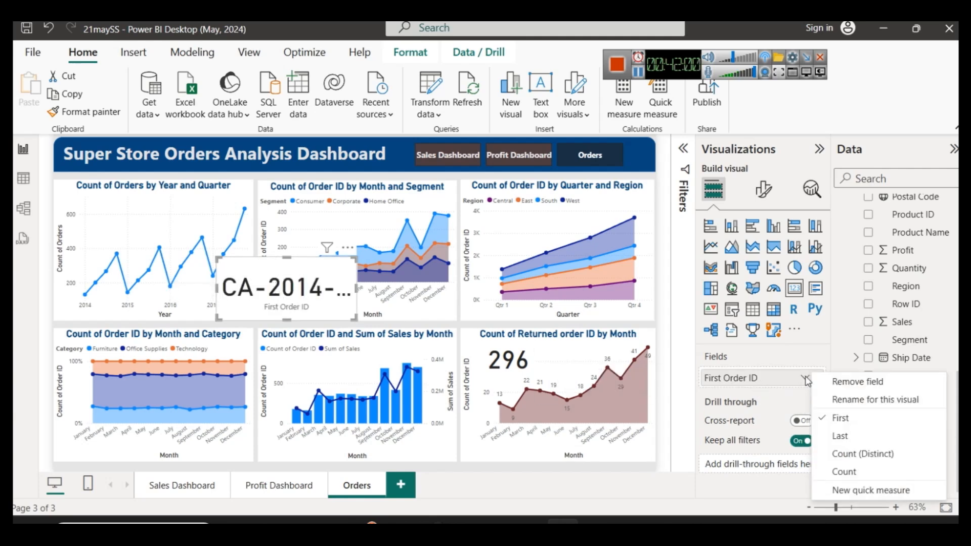
click(865, 454)
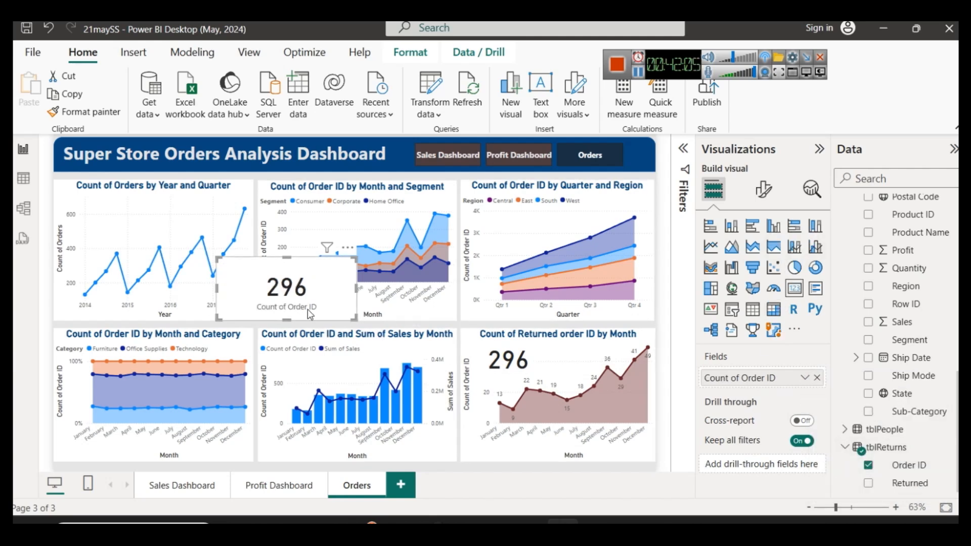
- Turn off the new card's category label and delete the card from the page
click(764, 191)
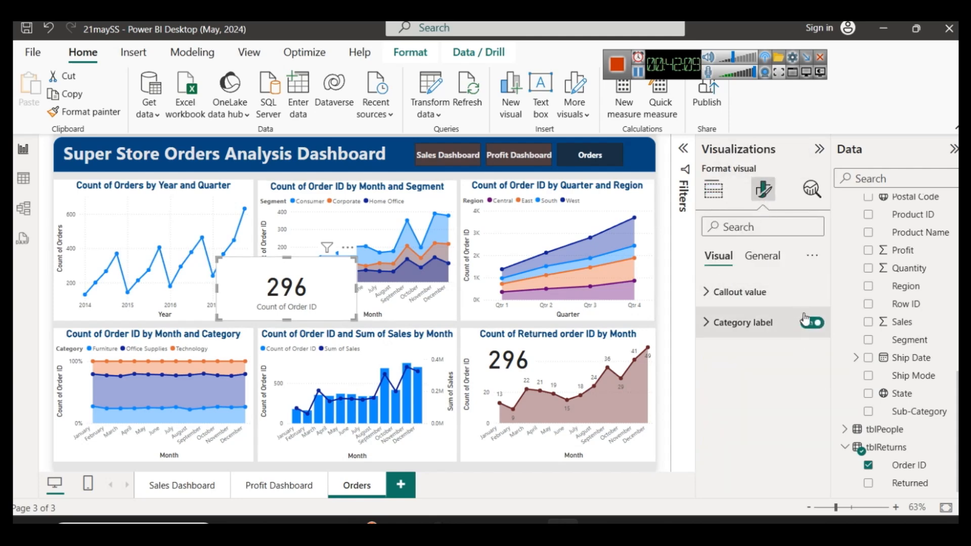
drag(259, 316, 411, 316)
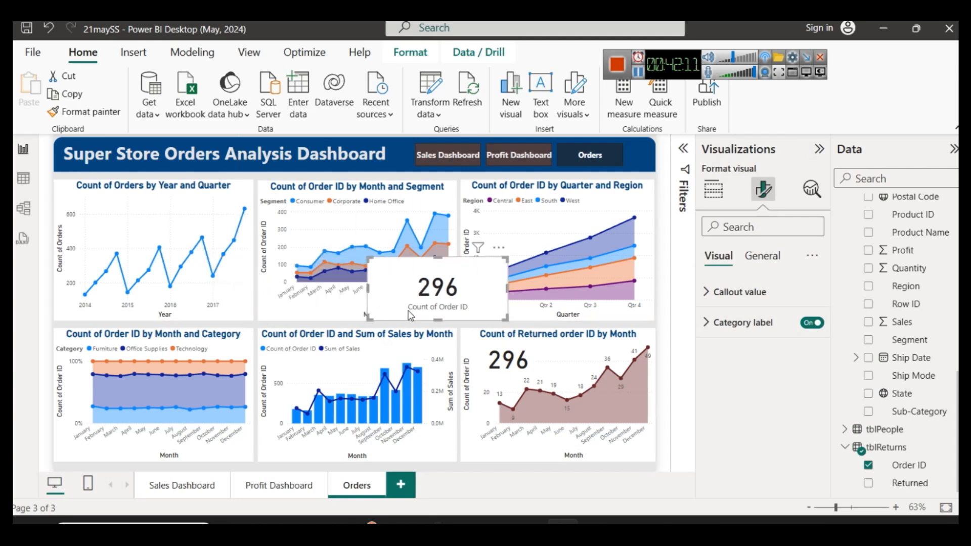
click(813, 326)
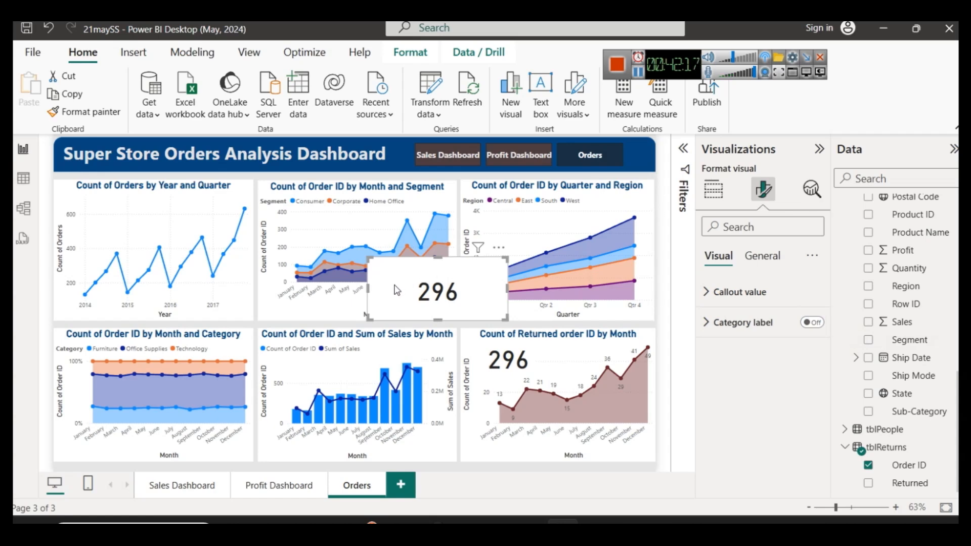
key(Delete)
- Nudge the returns card slightly right and place a copy over the upper-left corner of the Orders by Year and Quarter chart
click(500, 363)
drag(500, 363, 511, 363)
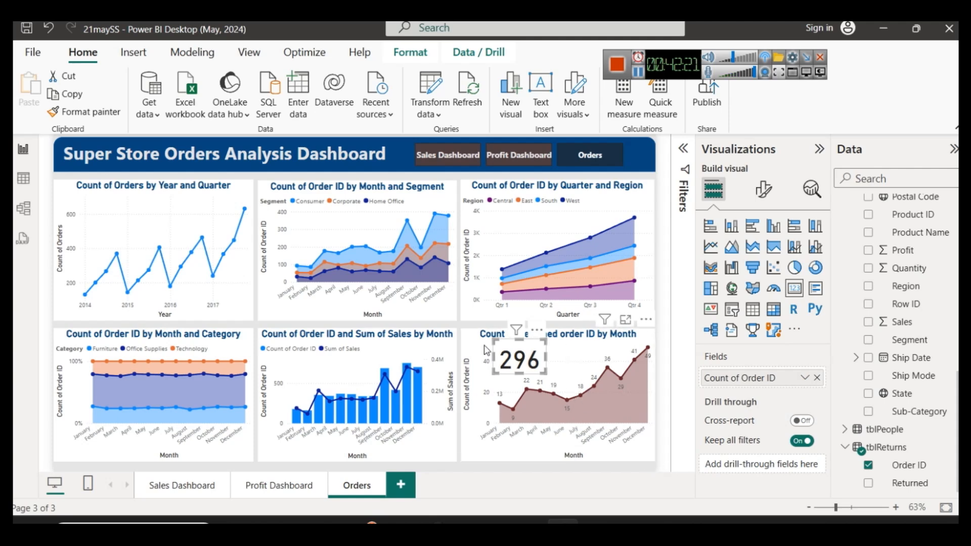
key(ctrl+c)
key(ctrl+v)
drag(522, 369, 113, 223)
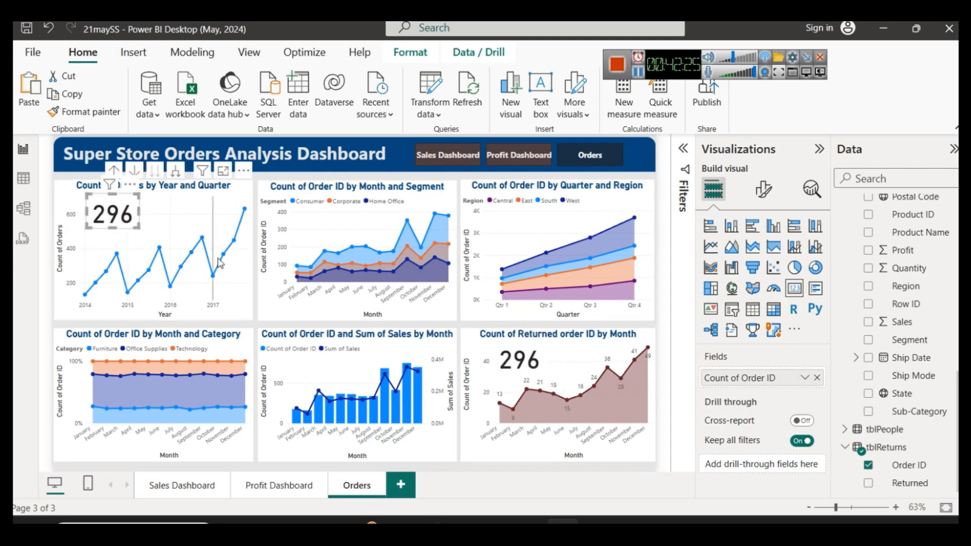
- Replace the copied card's field with the distinct count of tblOrders' Order ID
click(816, 378)
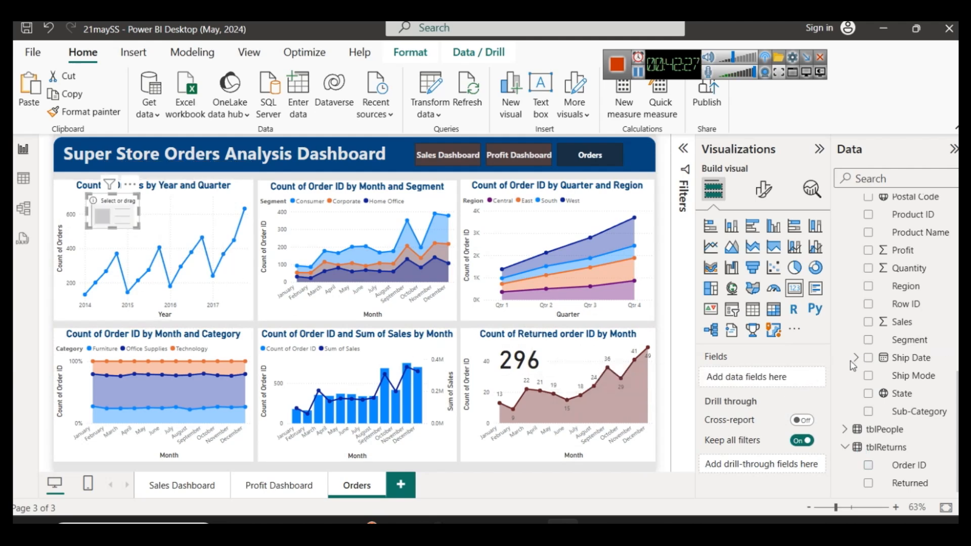
scroll(900, 384, up, 5)
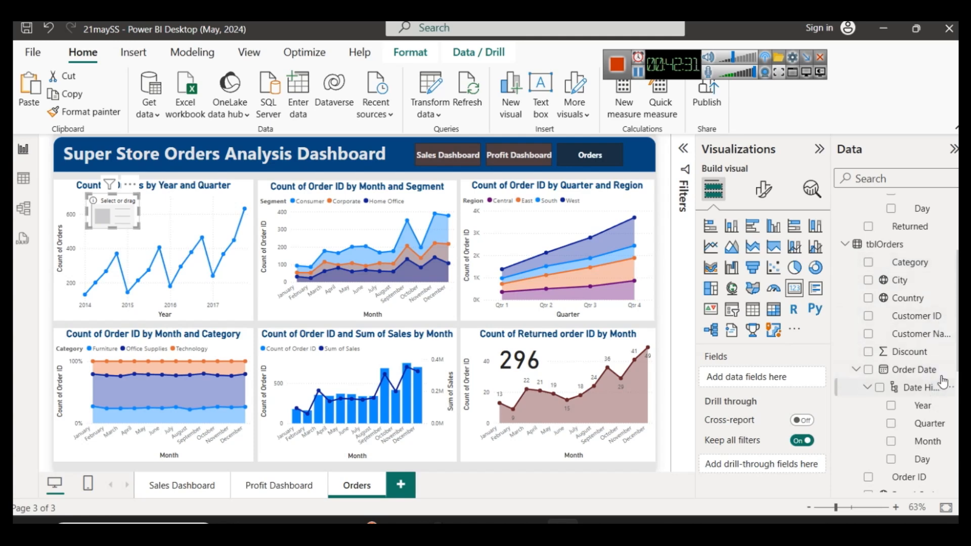
scroll(936, 361, down, 3)
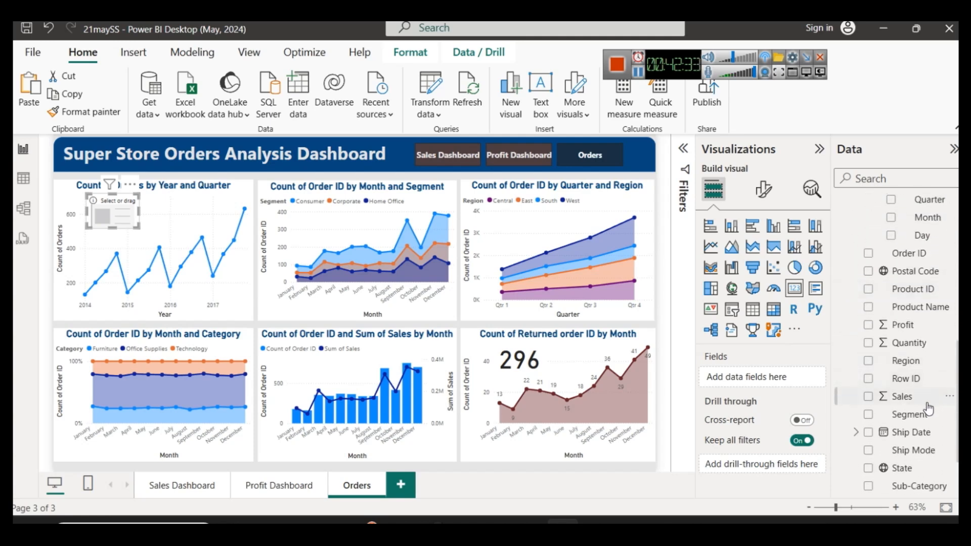
scroll(931, 389, up, 5)
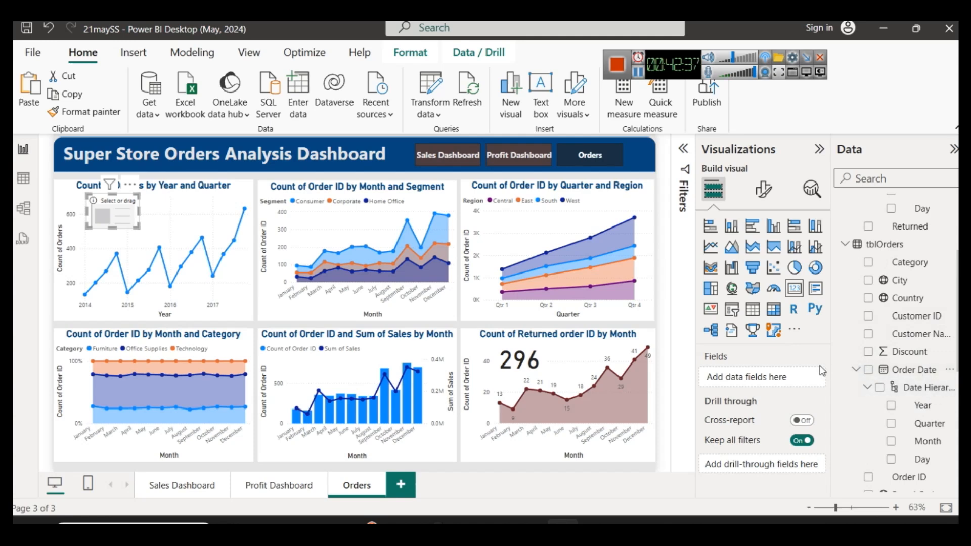
click(856, 371)
drag(923, 396, 114, 215)
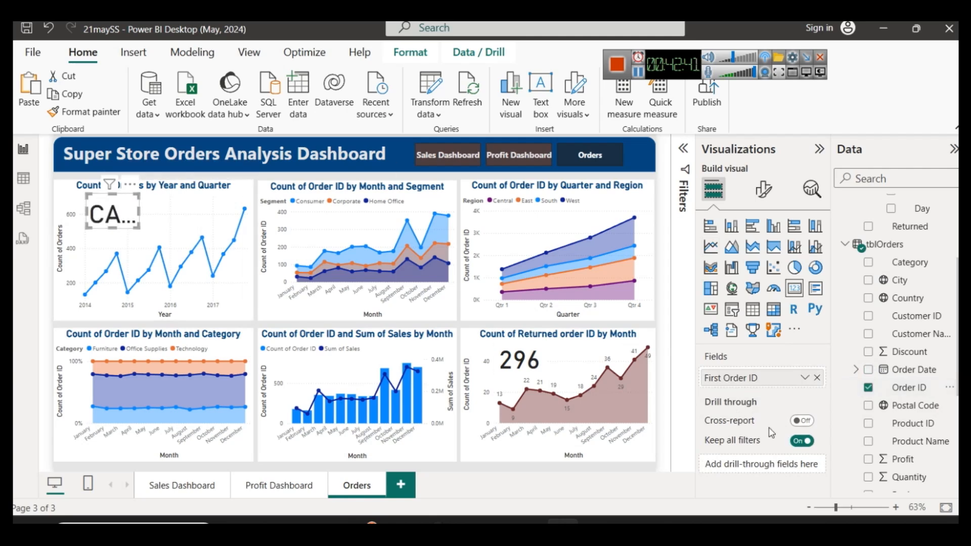
click(804, 378)
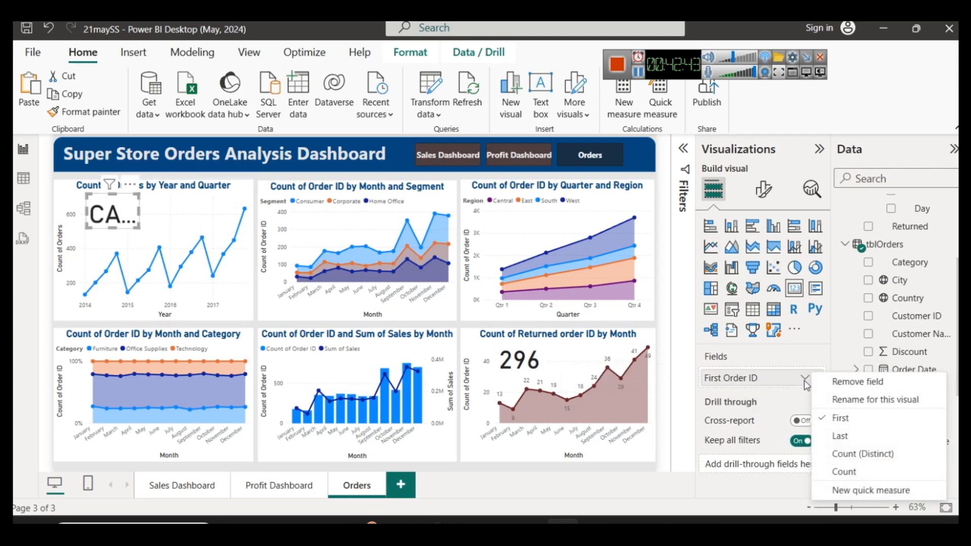
click(855, 452)
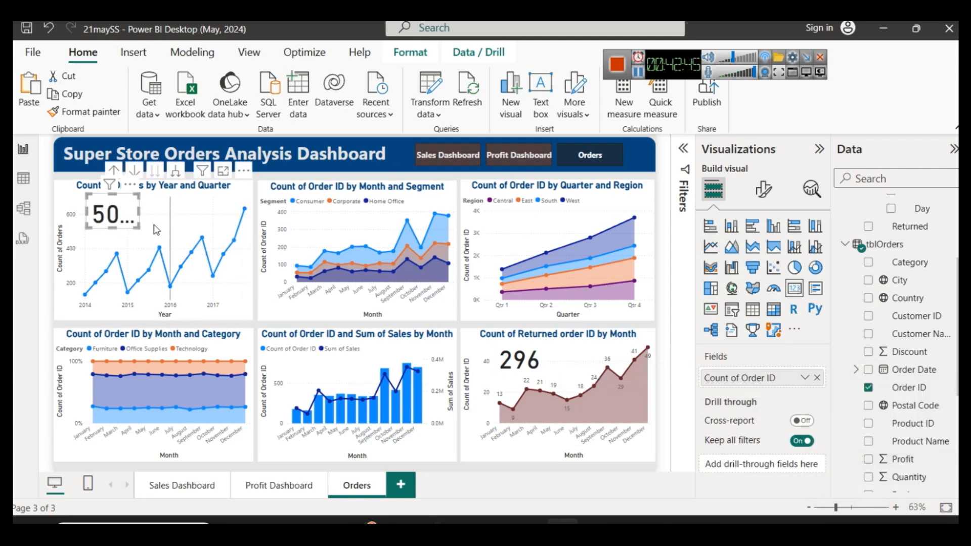
- Widen the order count card so its full value fits, and deselect it
click(135, 215)
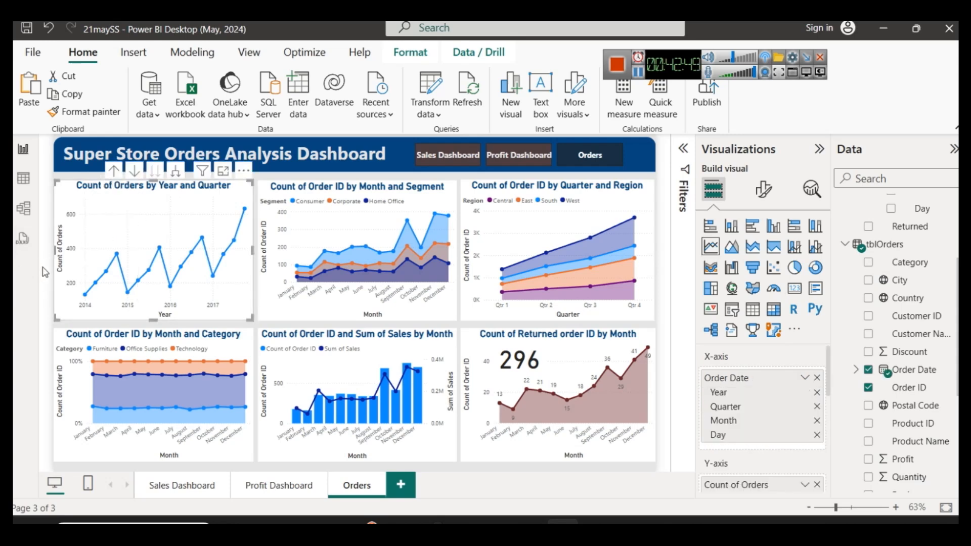
click(43, 268)
click(139, 216)
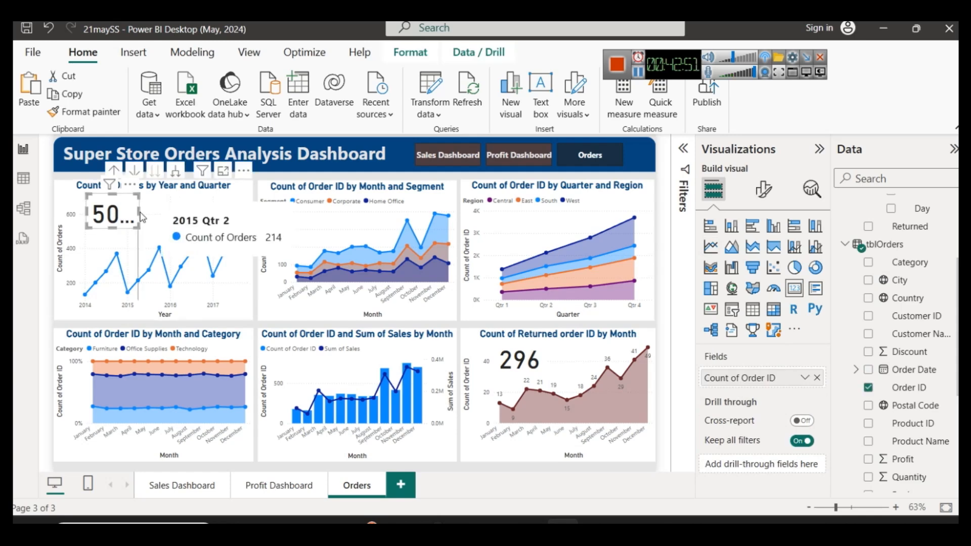
drag(139, 209, 162, 209)
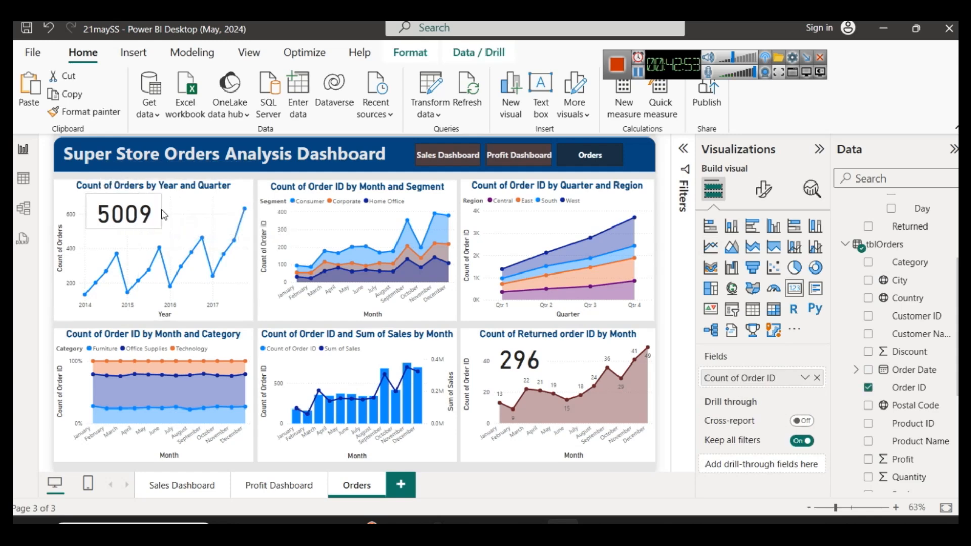
click(45, 301)
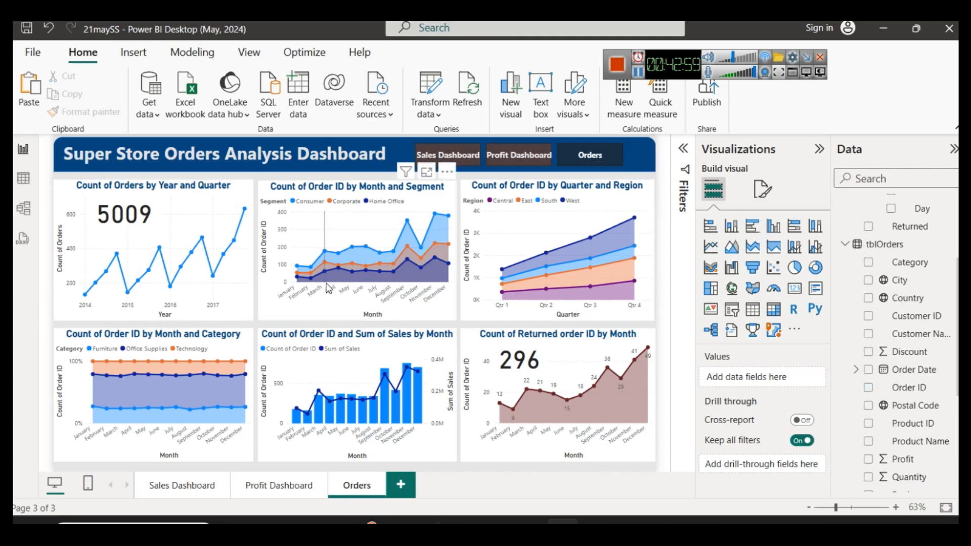
- Cross-filter the page by the April Corporate point in the Month and Segment chart and clear the filter
click(344, 265)
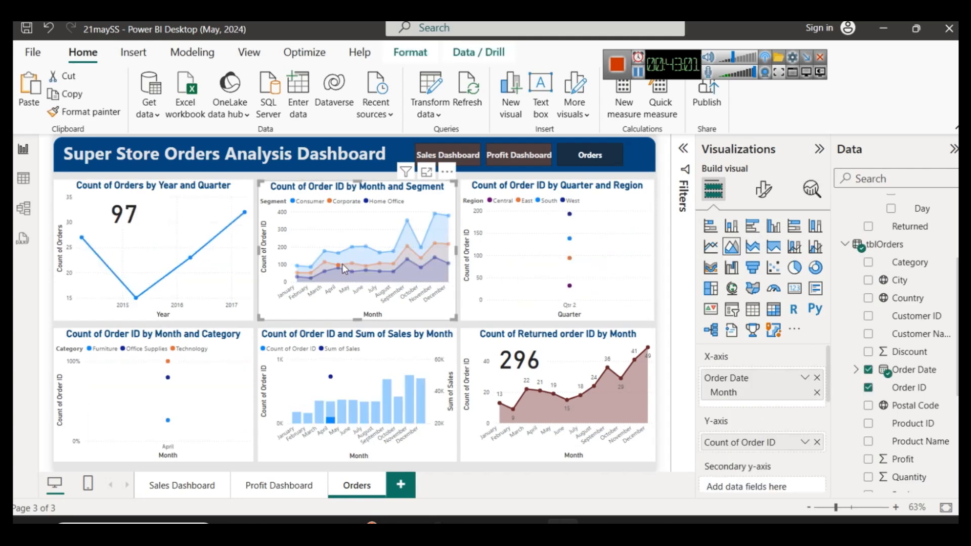
click(342, 263)
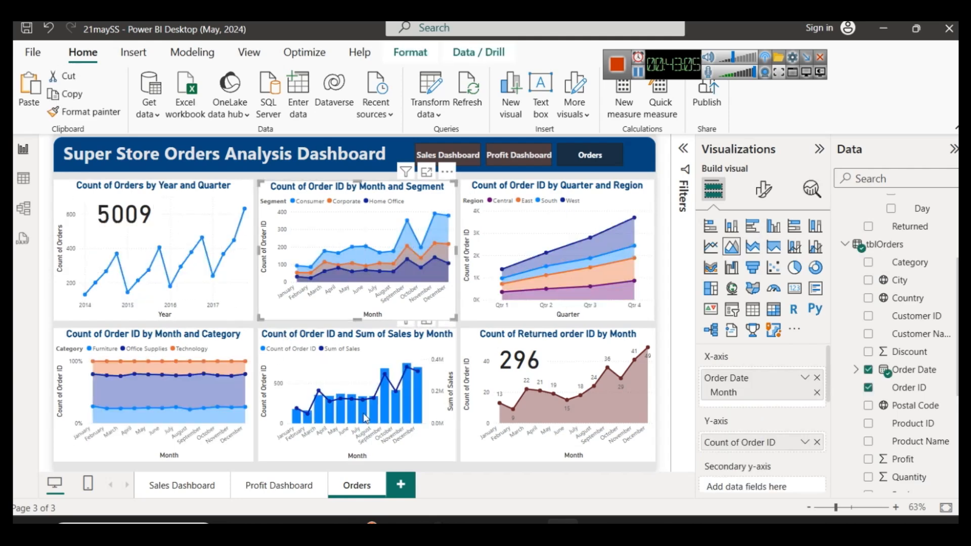
- Cross-filter the page by the August column in the Count of Order ID and Sum of Sales chart, and clear the filter and selection
mouse_move(371, 422)
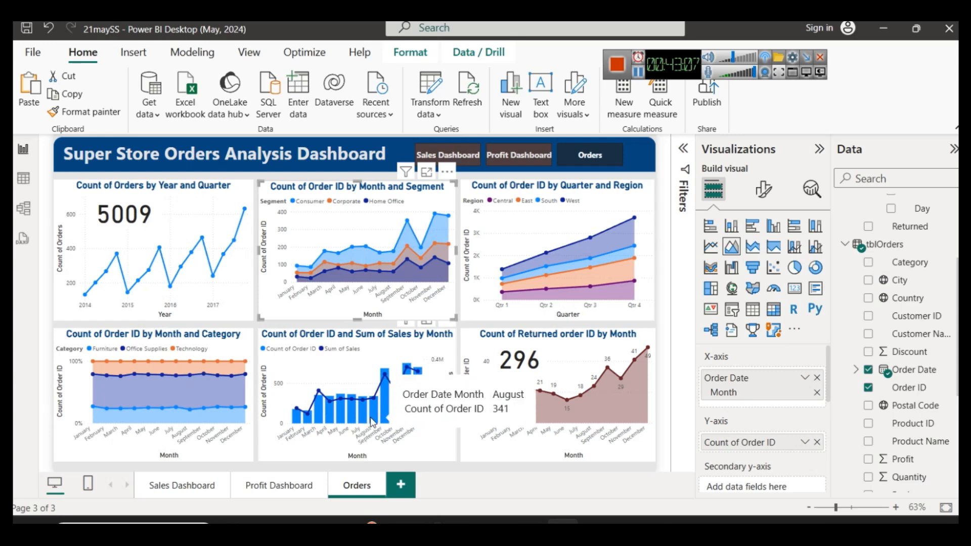
click(371, 421)
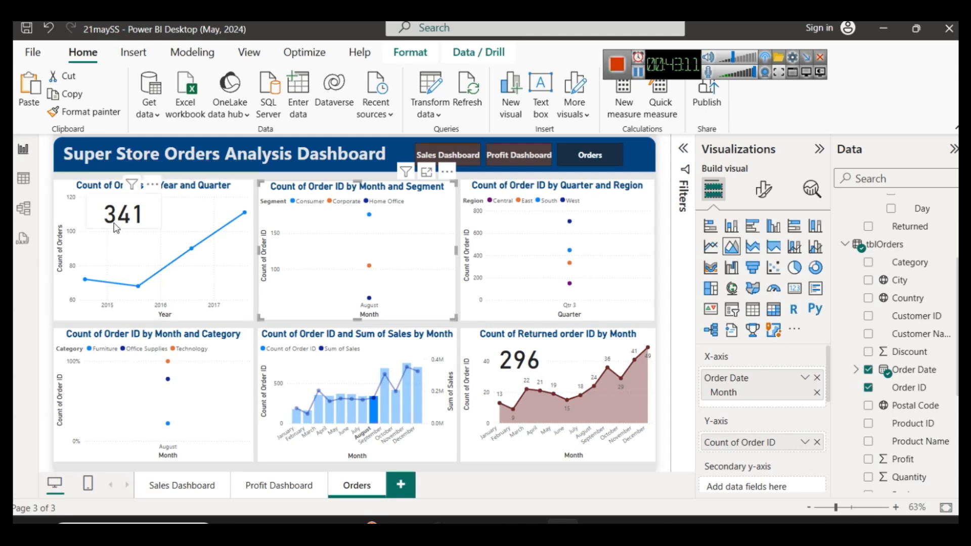
click(369, 401)
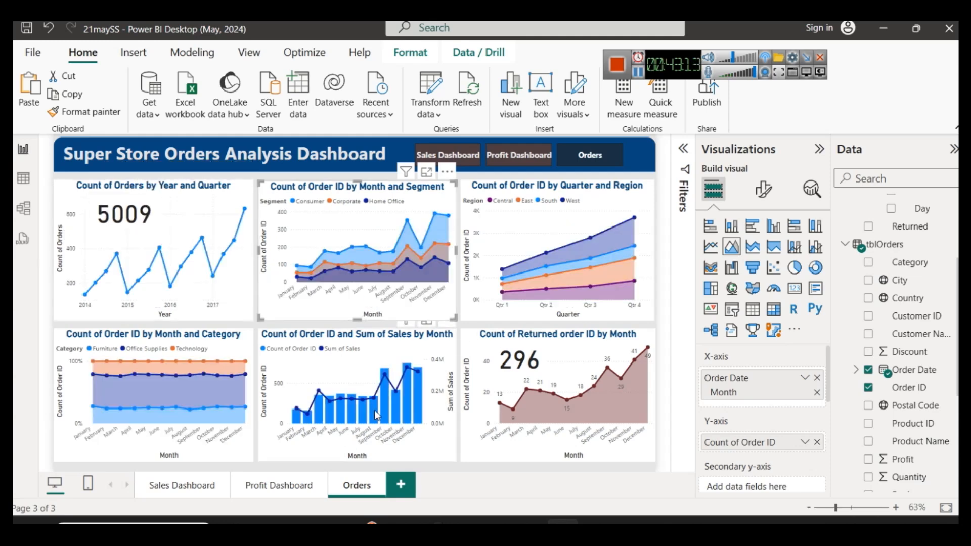
click(601, 472)
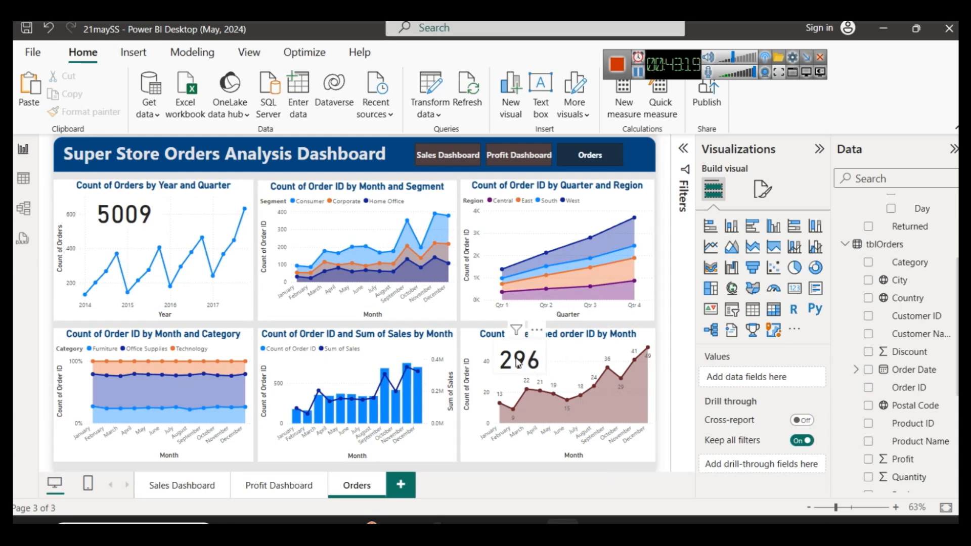
- Replace the returns card's field with the count of return2's Order ID, and deselect the card
click(536, 361)
scroll(930, 320, up, 3)
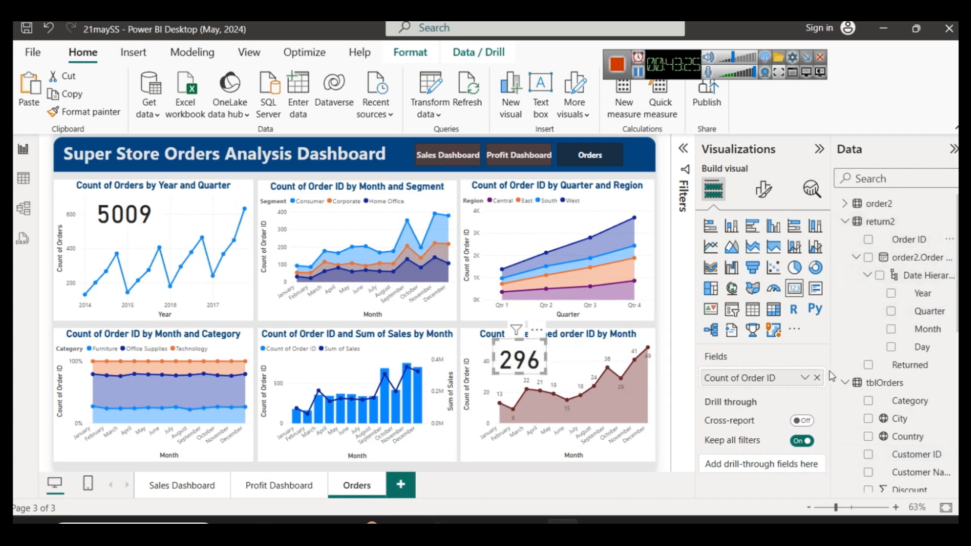
click(817, 378)
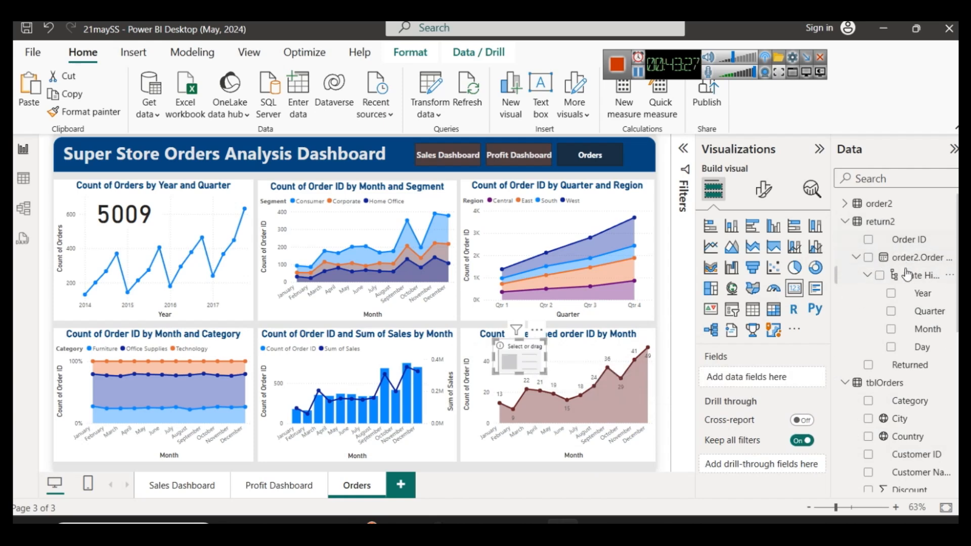
drag(905, 240, 744, 380)
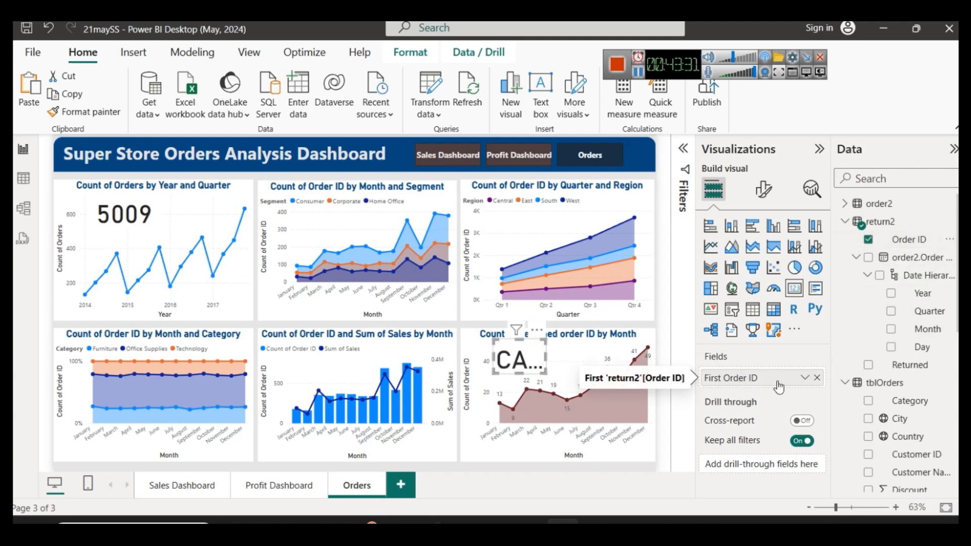
click(805, 378)
click(866, 454)
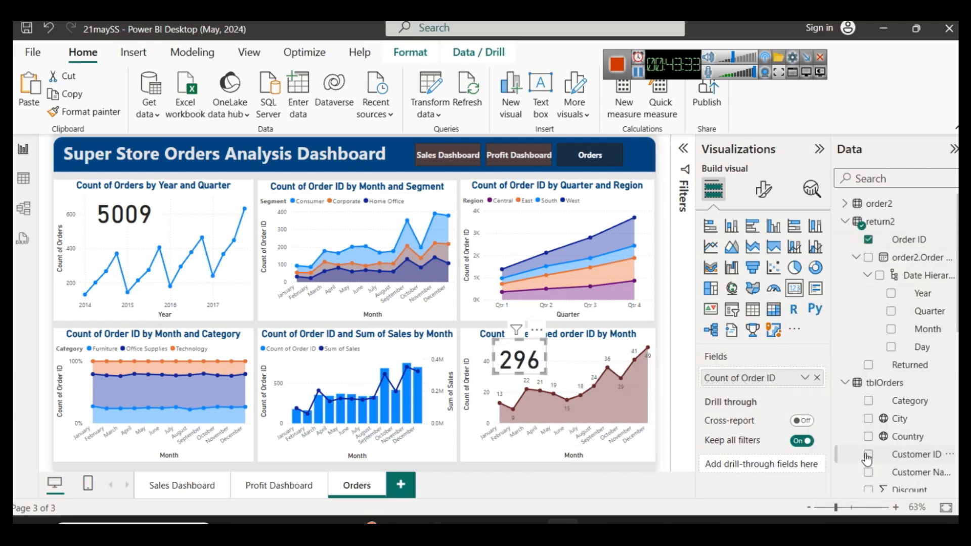
click(579, 473)
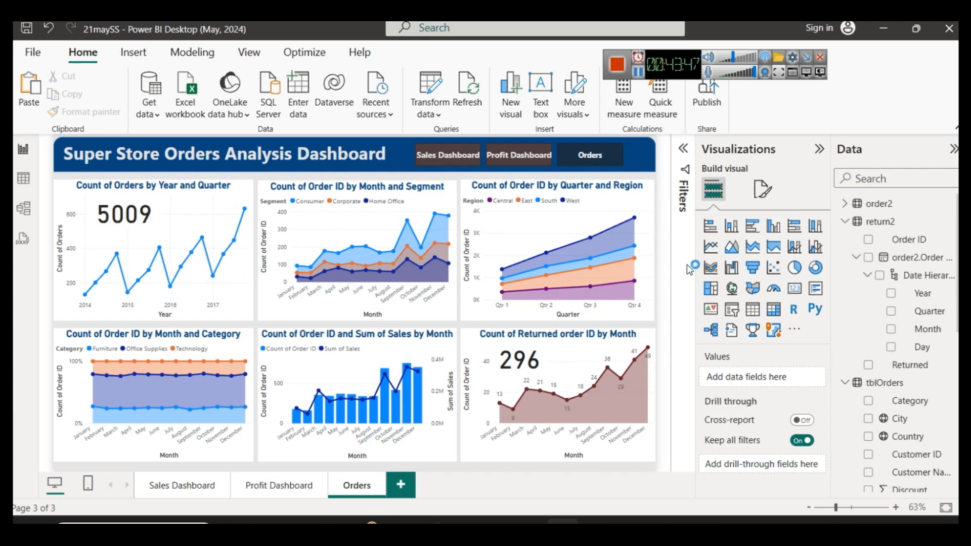
- Capture a rectangular screenshot of the whole Orders dashboard page with the Snipping Tool
key(super+shift+s)
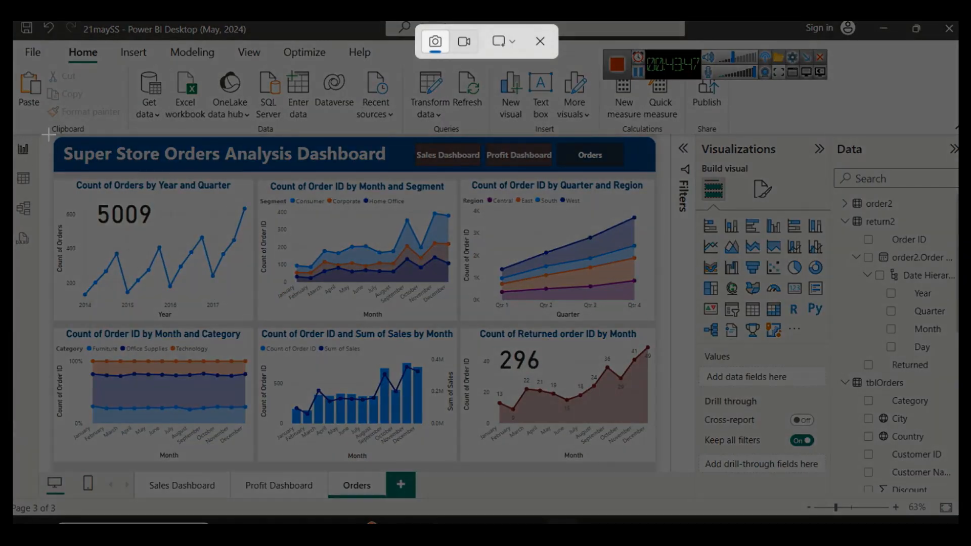
drag(49, 131, 661, 471)
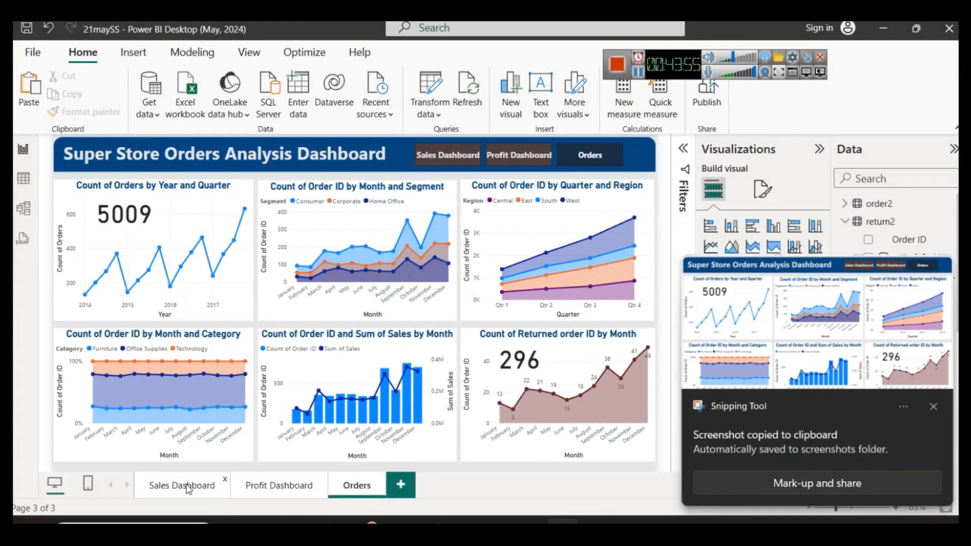
- Look over the Sales Dashboard and Profit Dashboard pages, dismissing the screenshot notification, and return to the Orders page
click(187, 486)
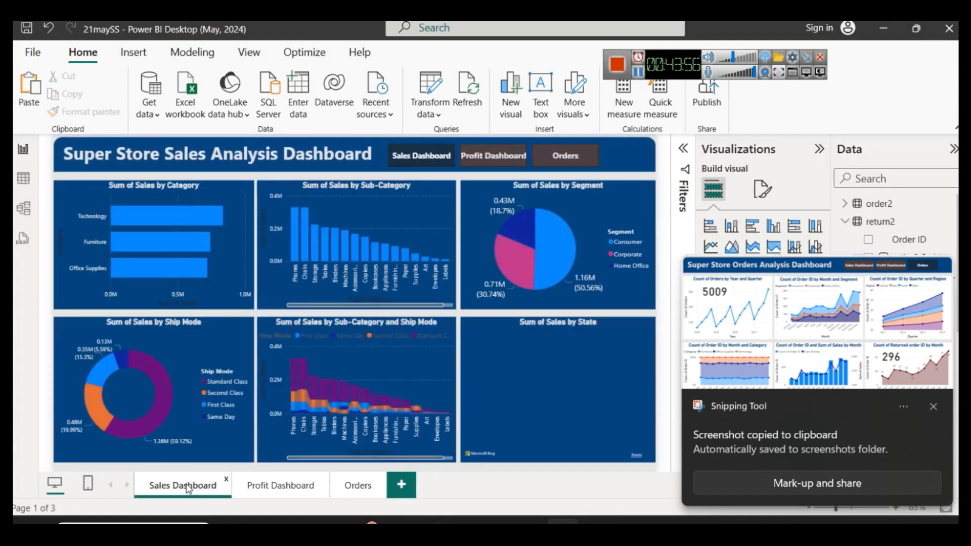
click(274, 490)
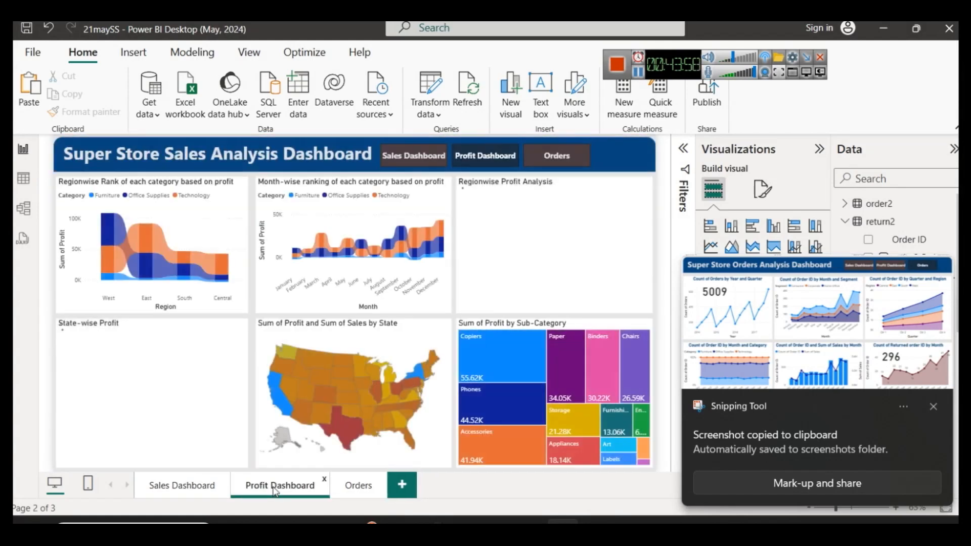
click(933, 404)
click(358, 486)
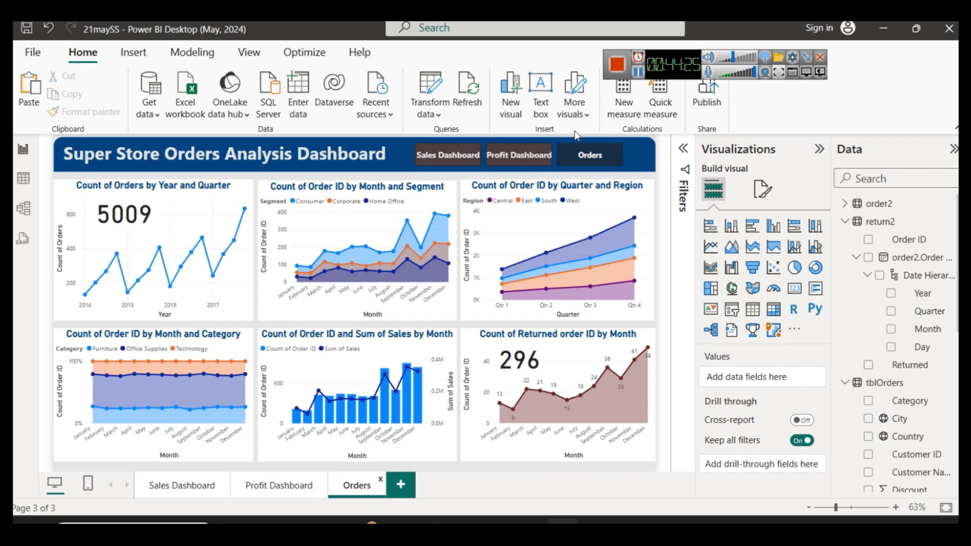
- Check the table relationships in the data model and return to the Orders report page
click(23, 208)
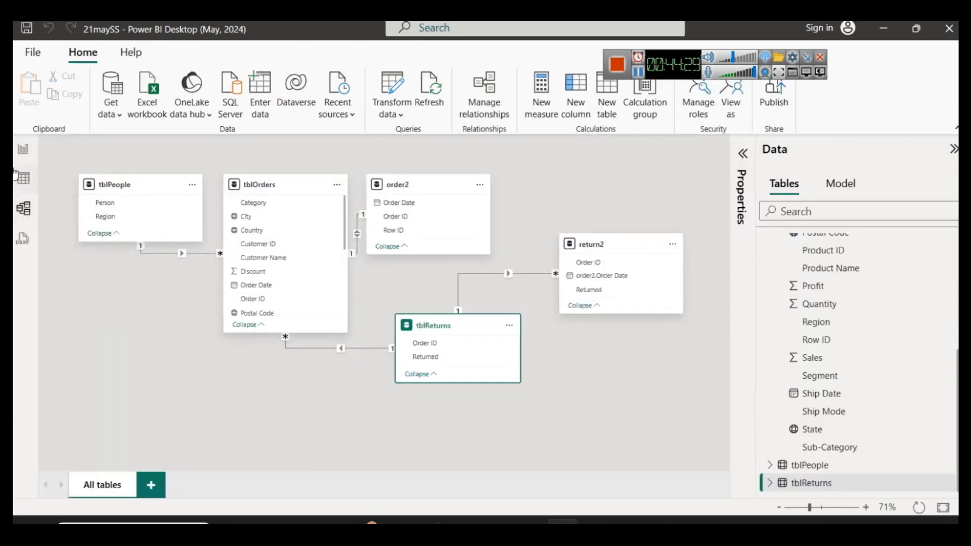
click(24, 150)
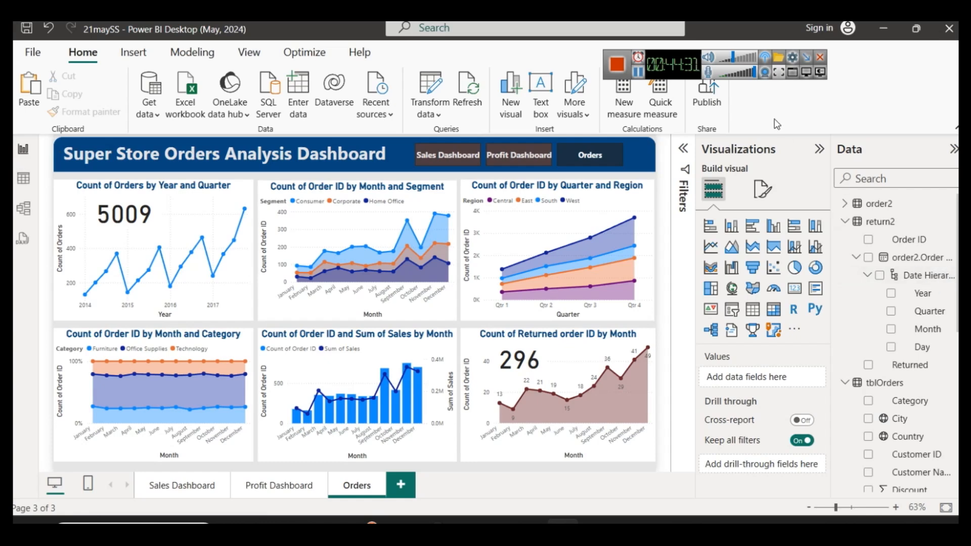